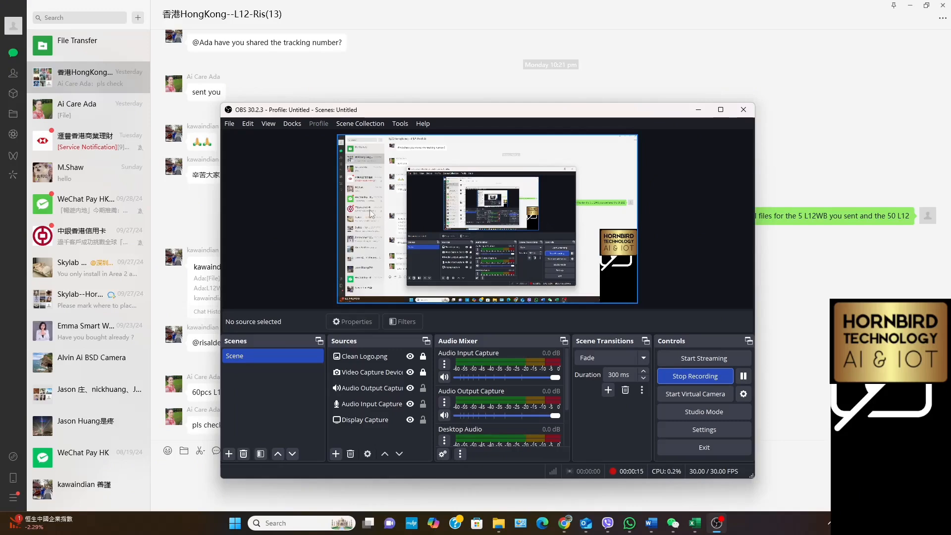
Minimize the OBS window and open L12 60香港20240930.xls from the supplier contact's WeChat conversation
left_click(187, 209)
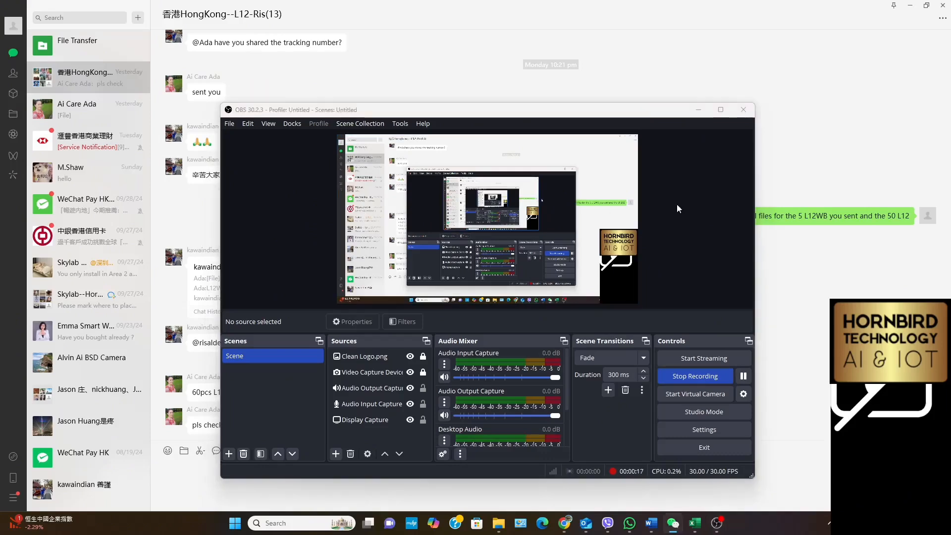
left_click(696, 112)
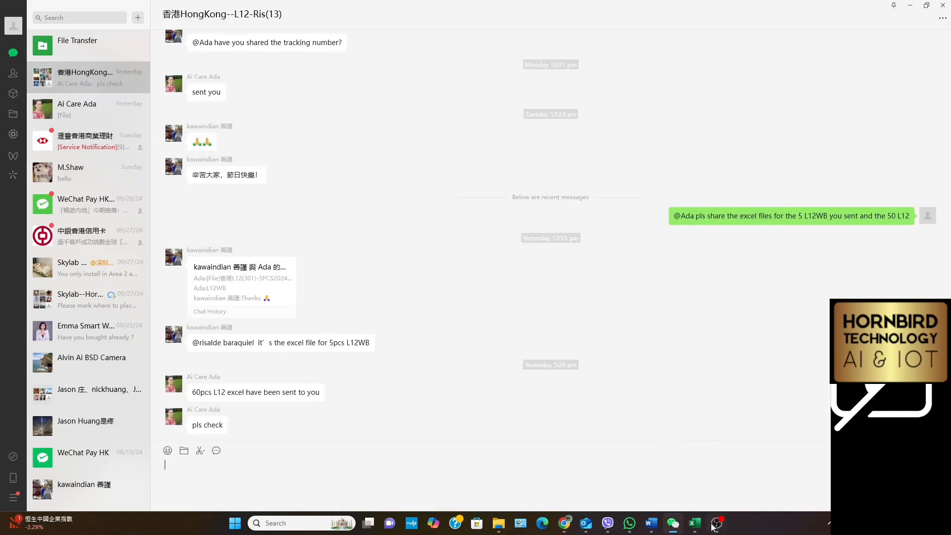
mouse_move(720, 526)
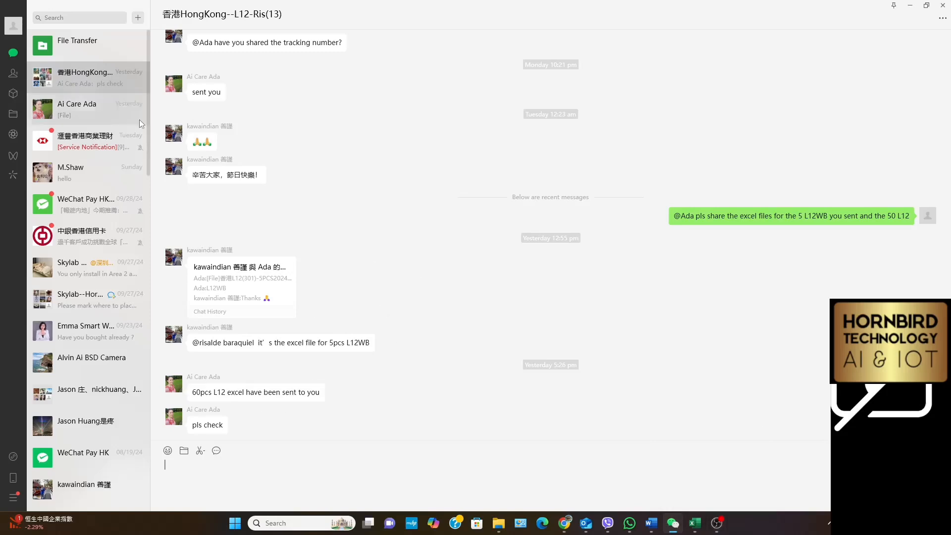
left_click(124, 110)
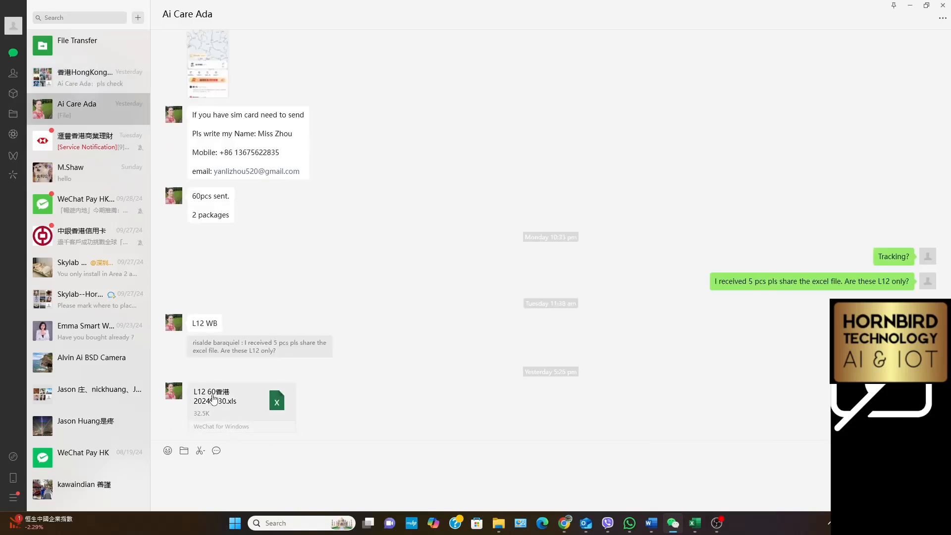
double_click(213, 399)
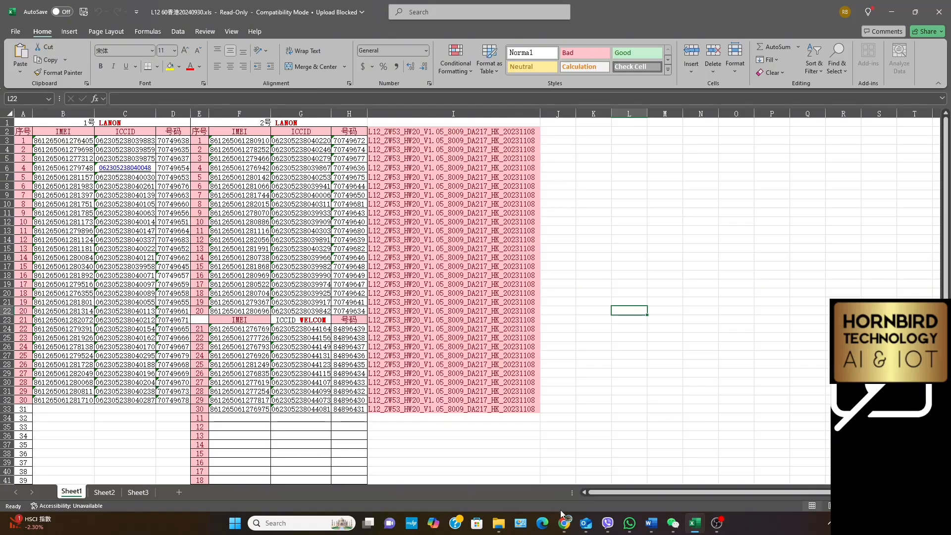
Begin saving a copy of the workbook to the first personal OneDrive account, bringing up the full Save As dialog
left_click(15, 32)
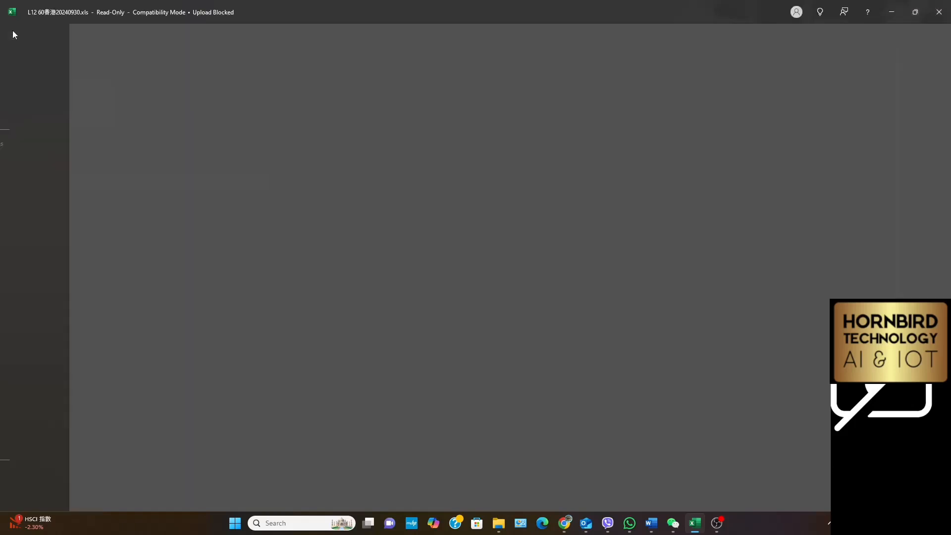
left_click(35, 204)
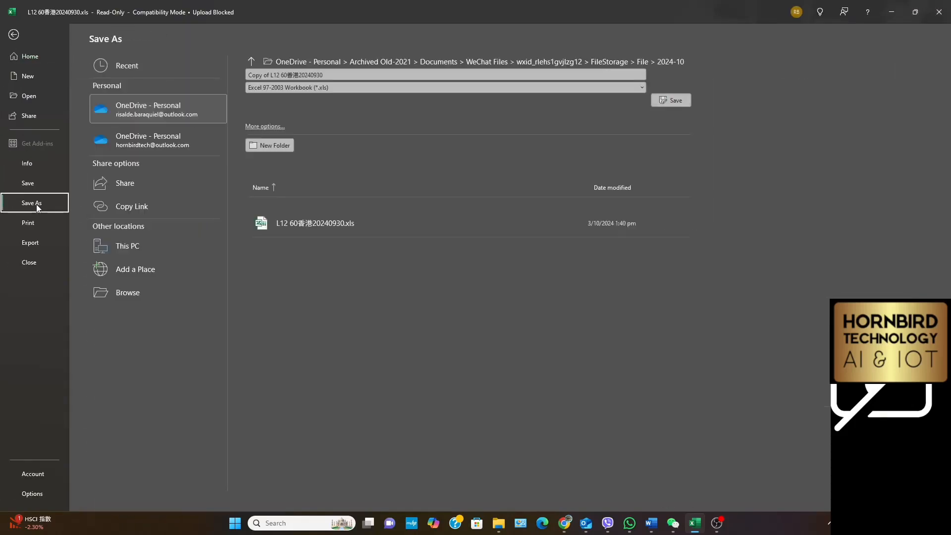
left_click(159, 109)
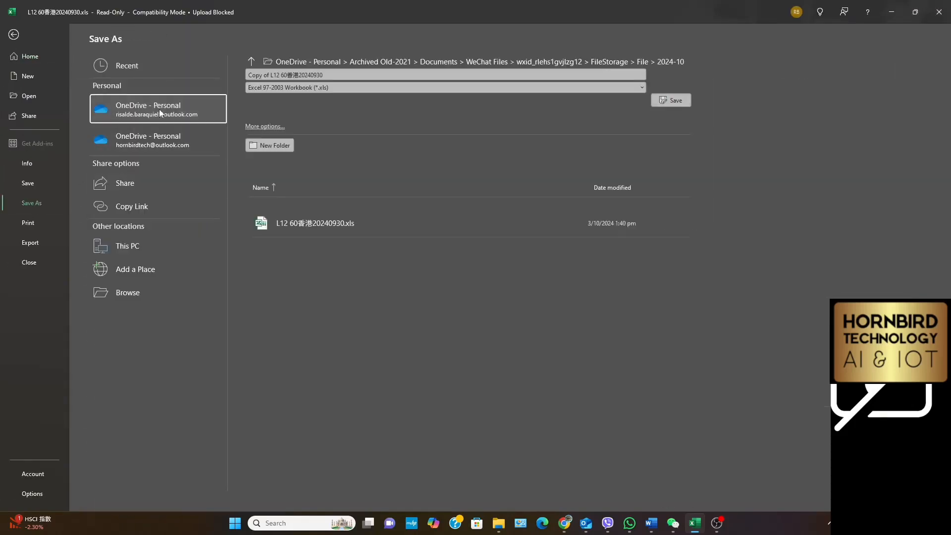
left_click(159, 109)
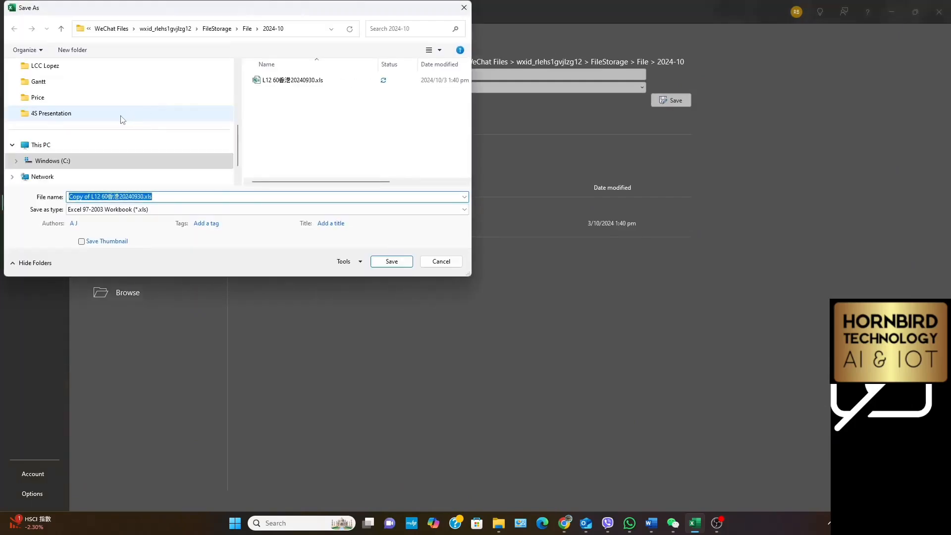
Find the Smartone folder in the personal OneDrive folder tree of the Save As dialog and expand it
scroll(121, 117, "up", 5)
left_click(12, 101)
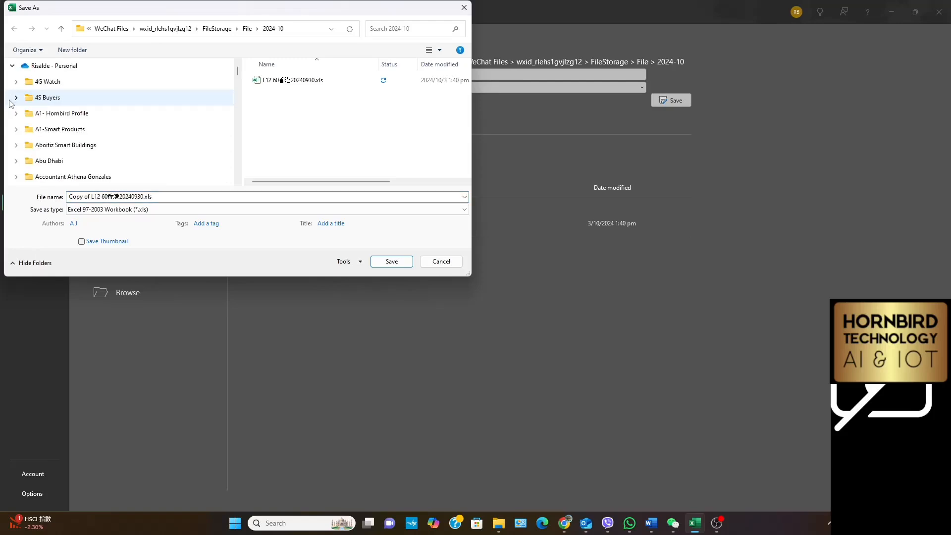
scroll(163, 143, "down", 10)
scroll(166, 144, "down", 10)
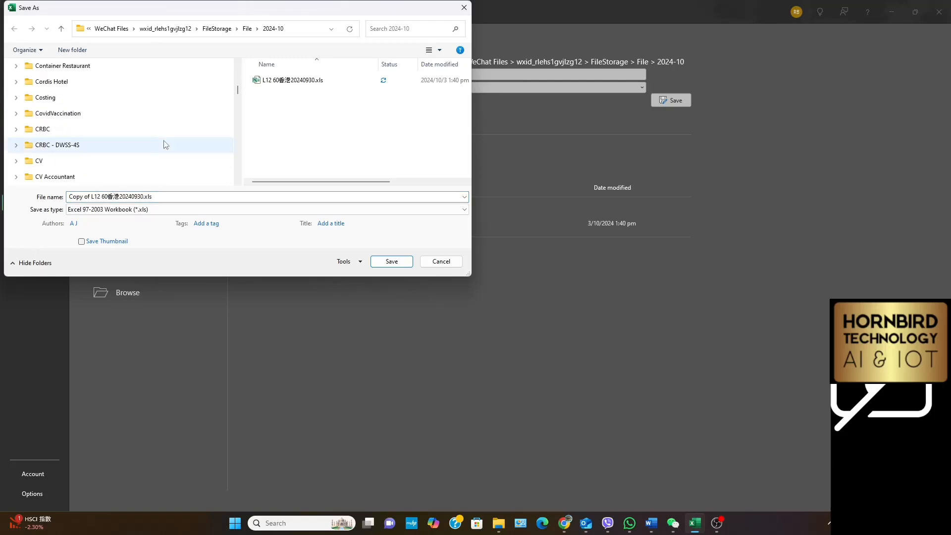
scroll(168, 144, "down", 10)
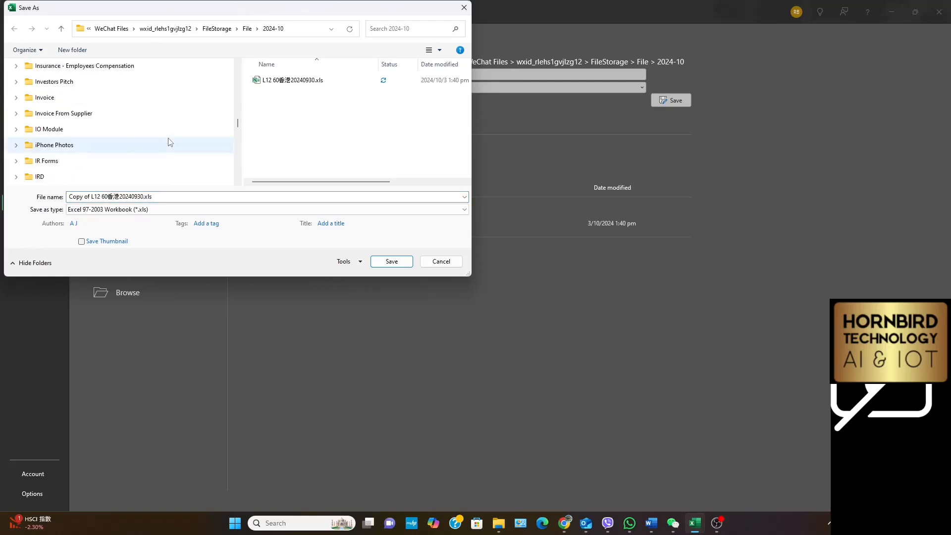
scroll(171, 141, "down", 10)
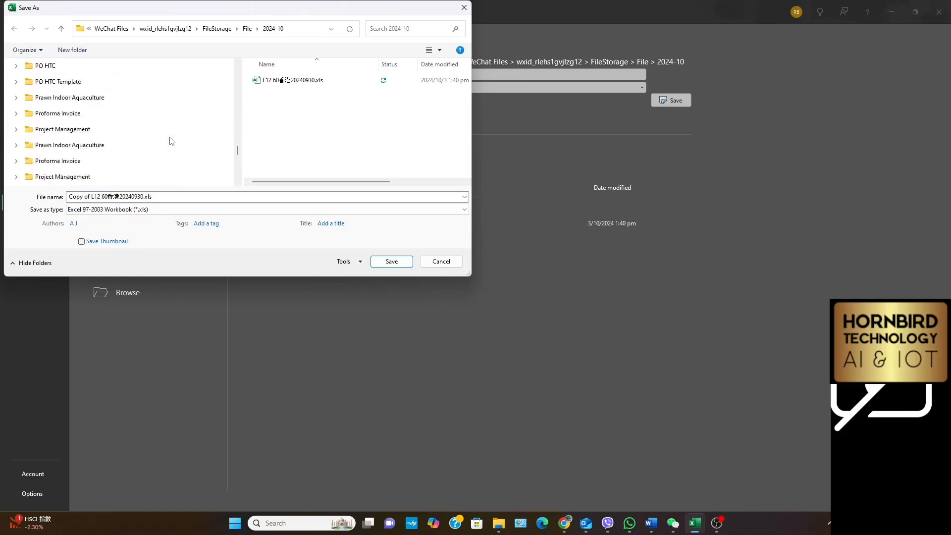
scroll(171, 141, "down", 2)
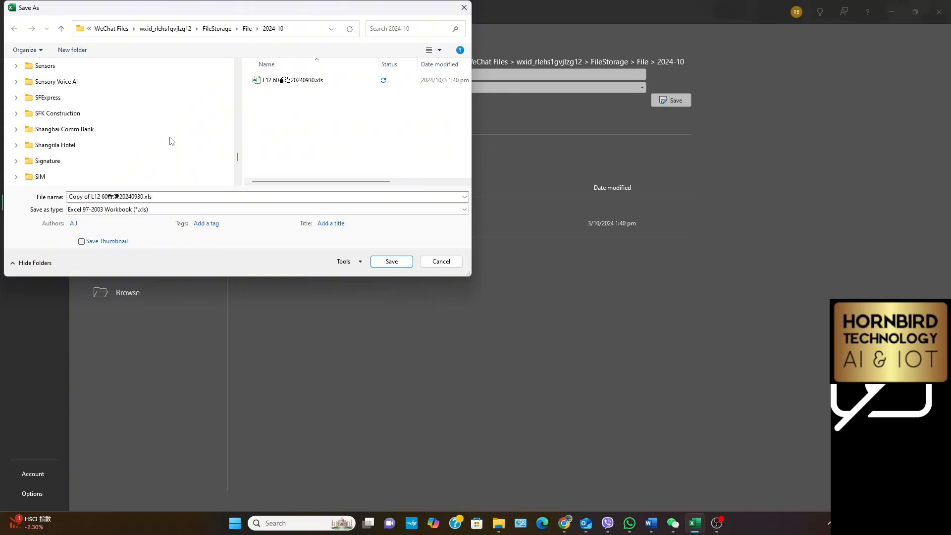
scroll(170, 141, "down", 2)
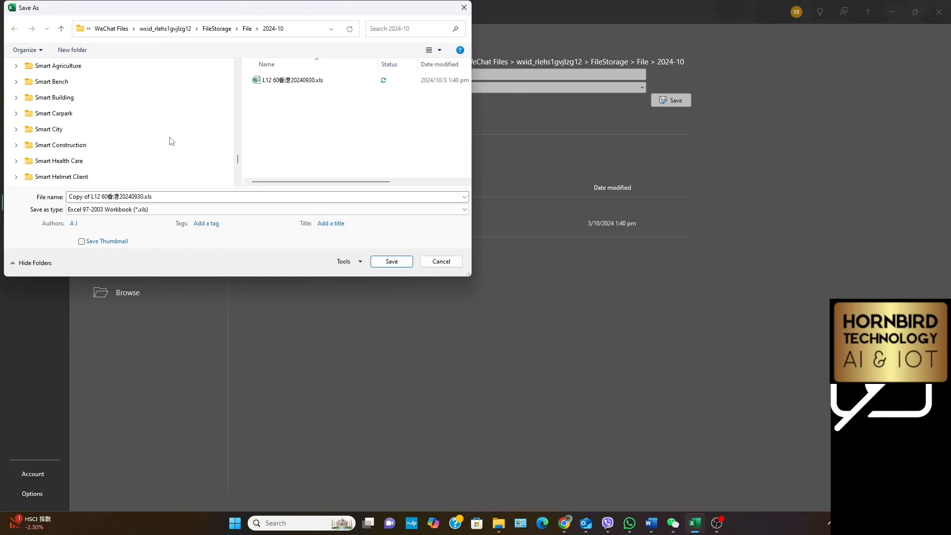
scroll(171, 141, "down", 1)
scroll(171, 141, "down", 2)
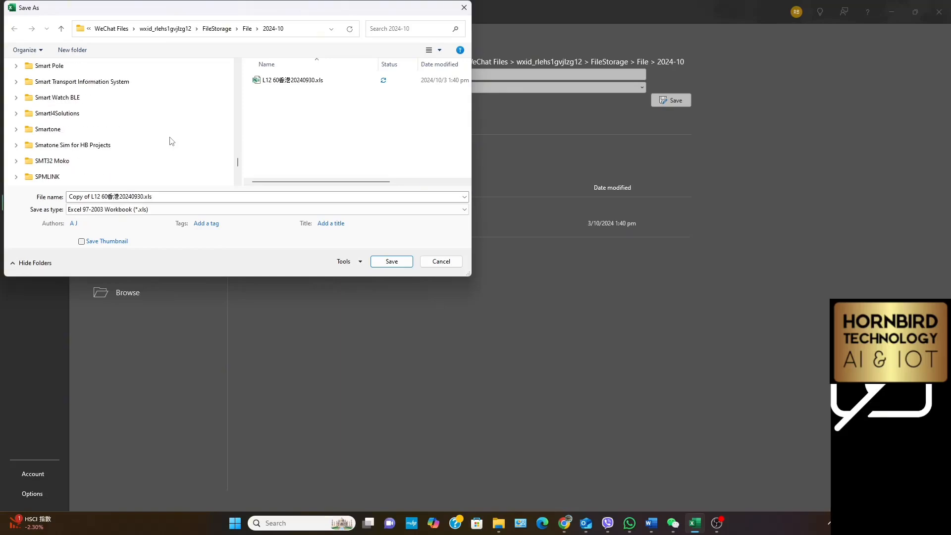
left_click(16, 129)
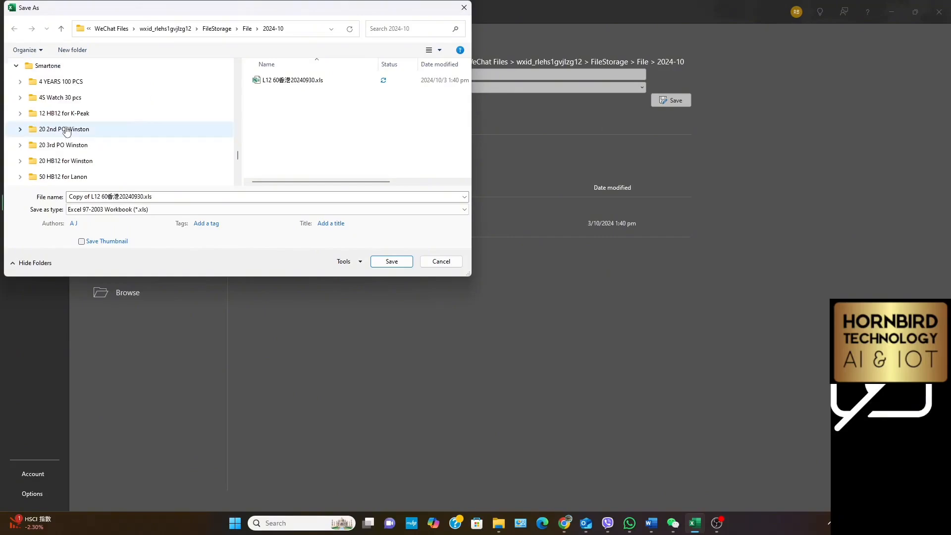
Choose the SIM folder inside Lanon 50 HB12 as the save location
scroll(126, 127, "down", 2)
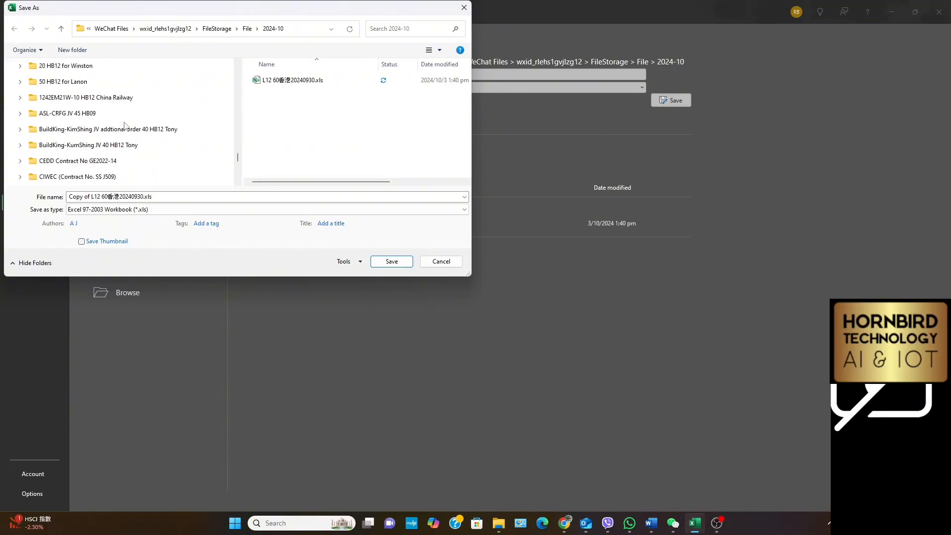
scroll(126, 126, "down", 1)
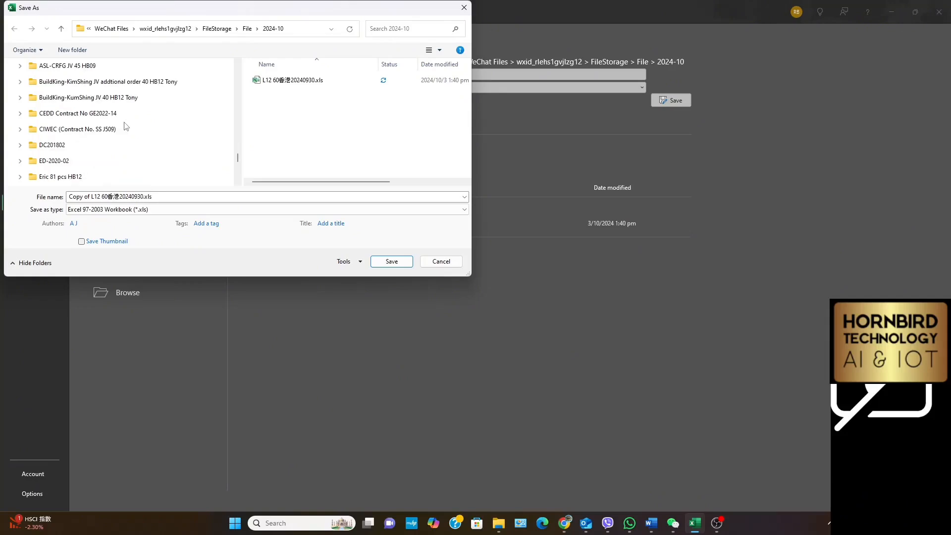
scroll(126, 126, "down", 3)
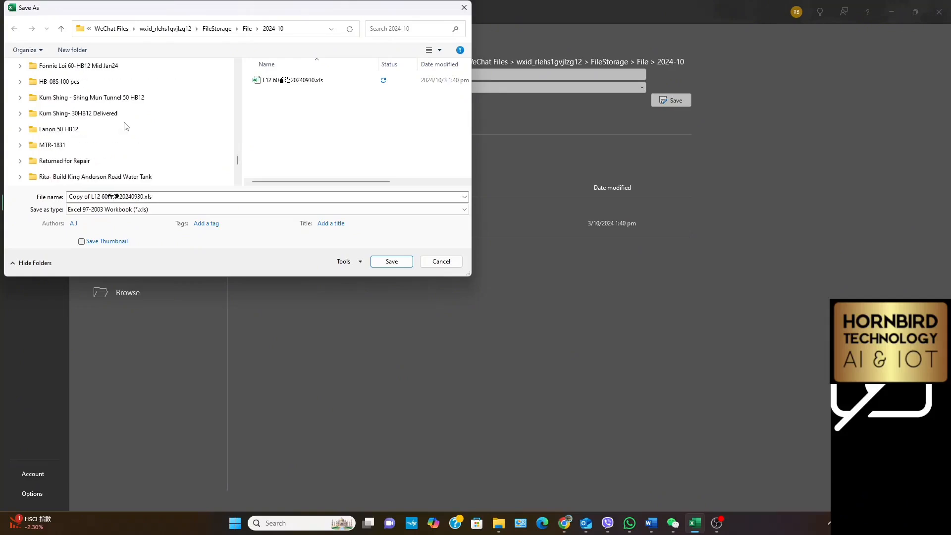
left_click(21, 130)
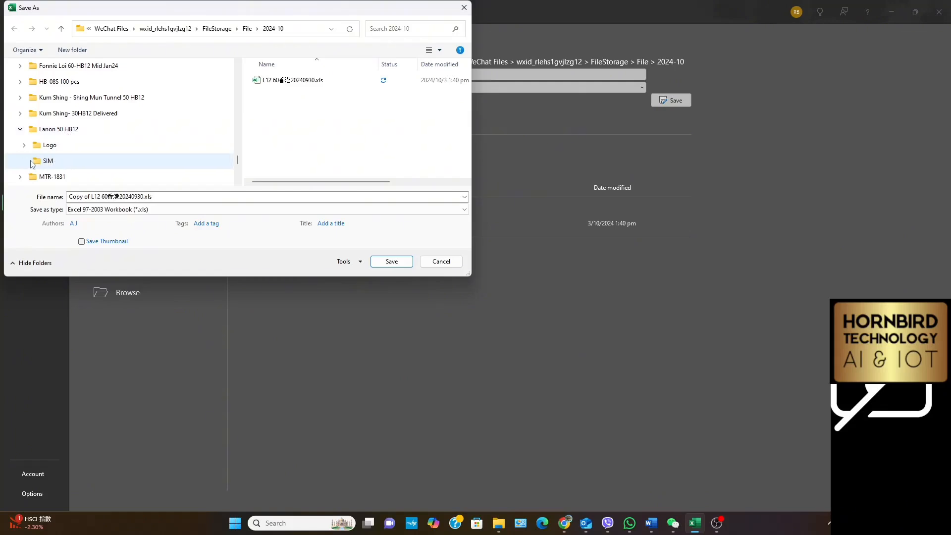
left_click(55, 163)
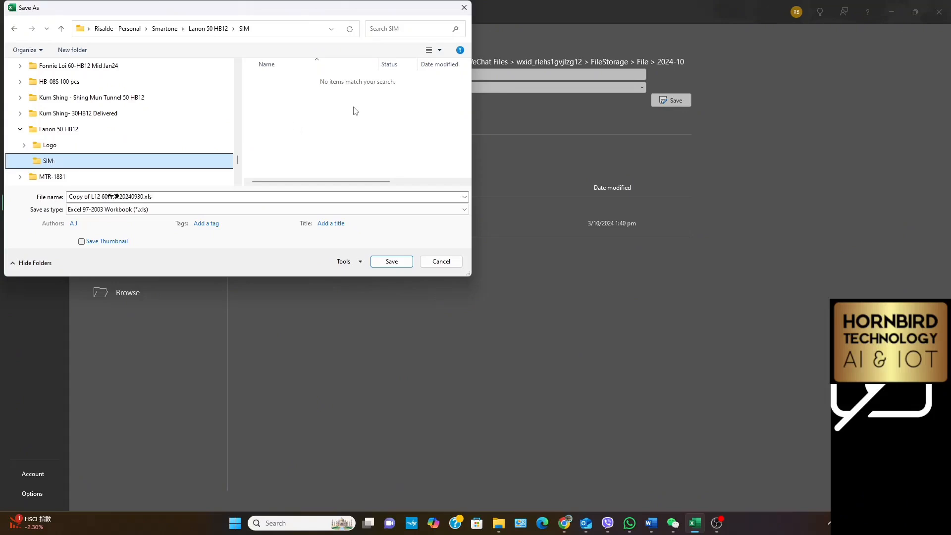
Name the copy From ADA L12, save it as an Excel 97-2003 workbook and continue past the compatibility check
left_click(170, 198)
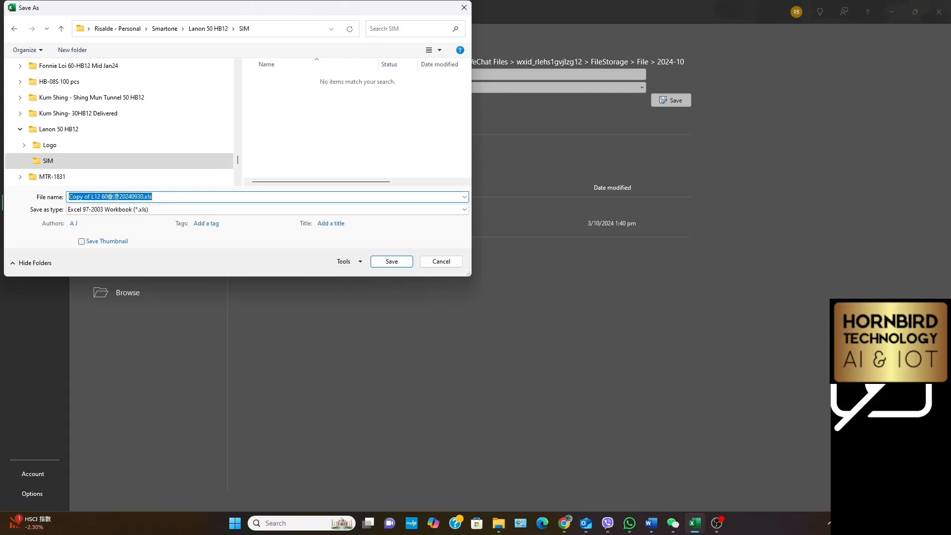
key("BackSpace")
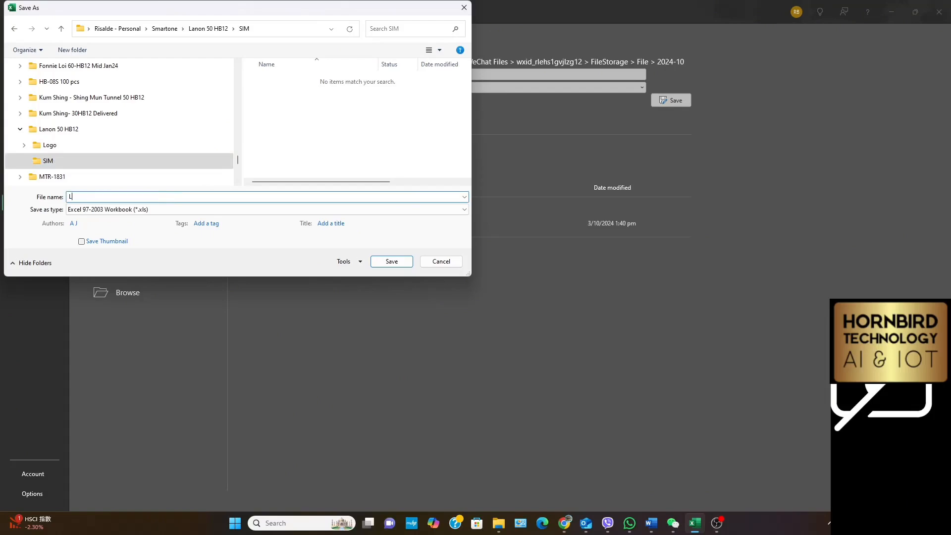
type("From ADA L12")
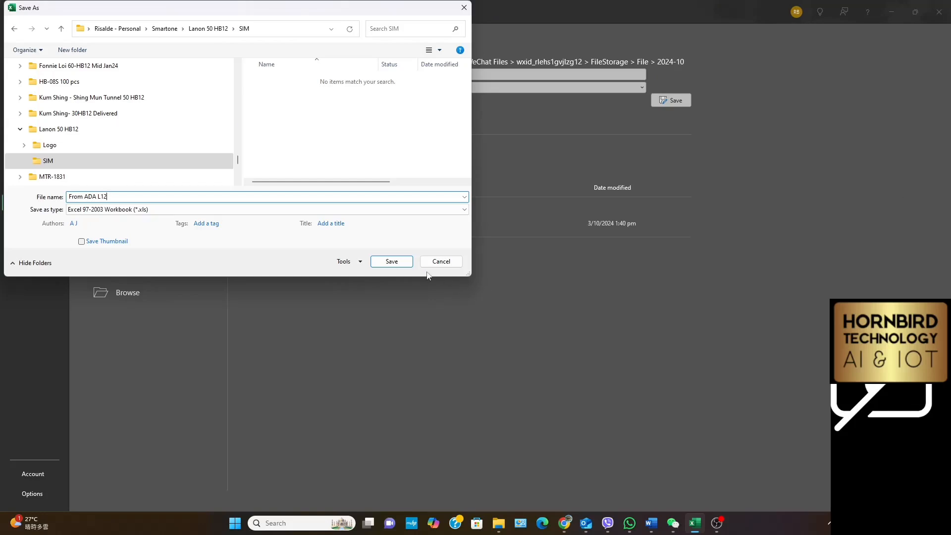
left_click(391, 262)
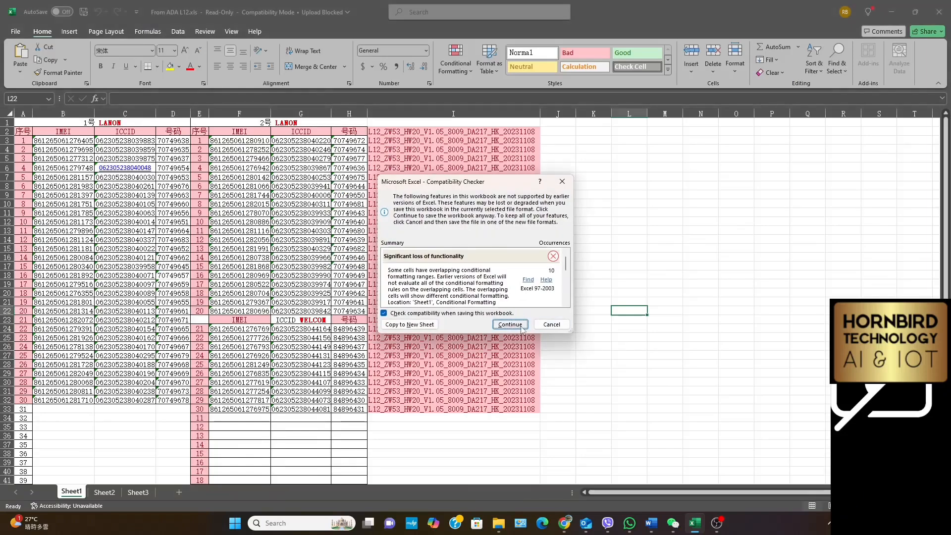
left_click(511, 325)
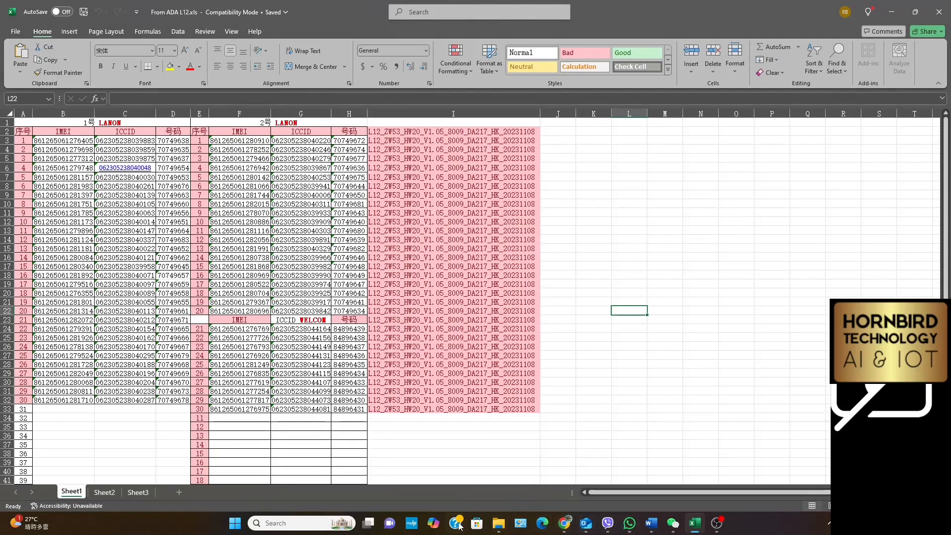
Switch to File Explorer and open the SIM folder under Smartone > Lanon 50 HB12 in the personal OneDrive
left_click(498, 522)
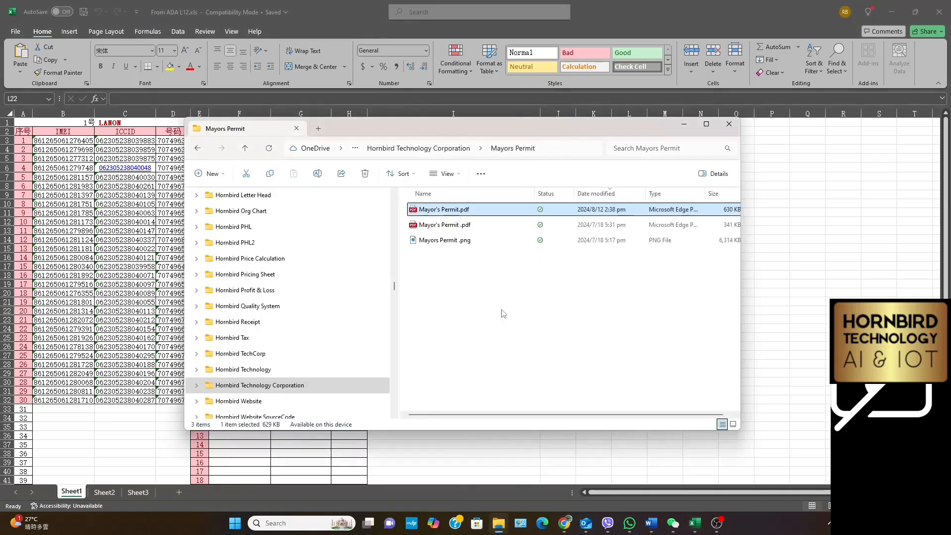
left_click(282, 358)
scroll(283, 360, "down", 10)
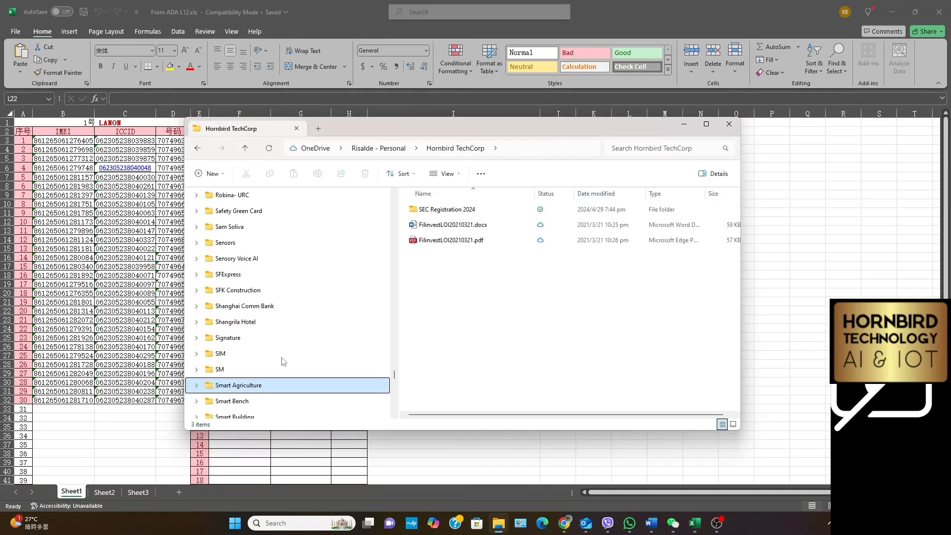
scroll(283, 350, "down", 3)
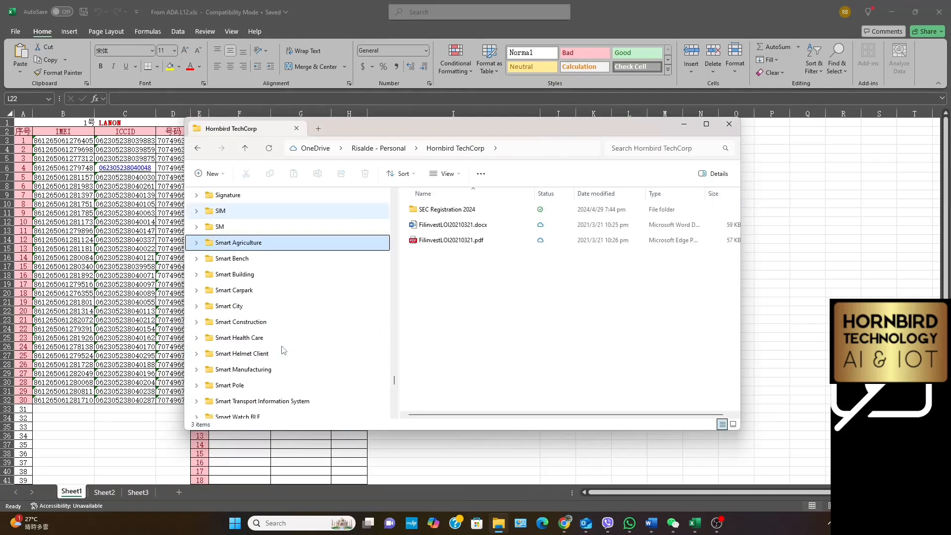
scroll(283, 351, "down", 3)
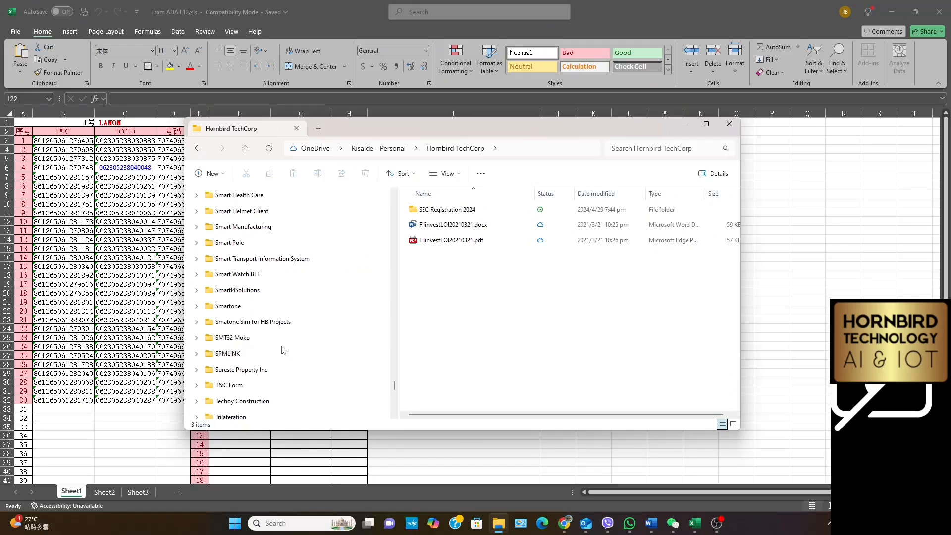
scroll(278, 335, "down", 1)
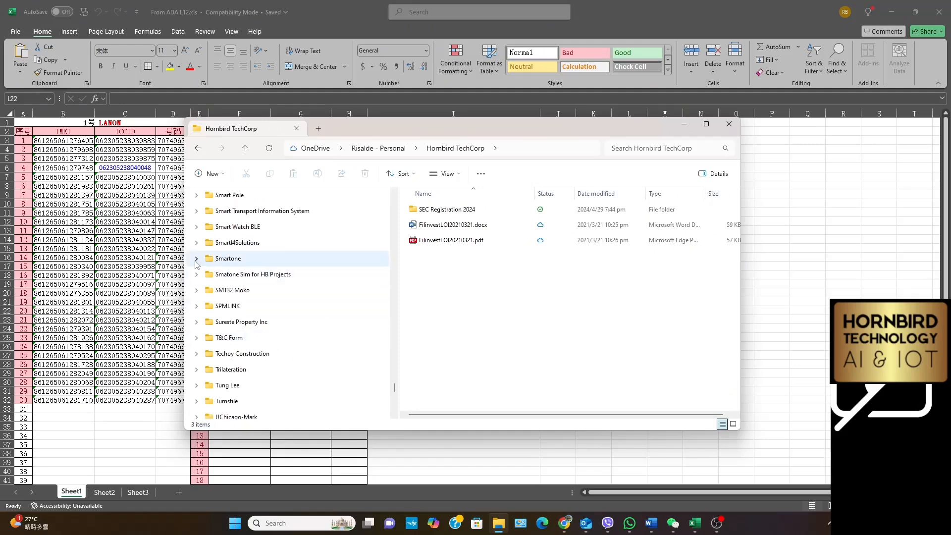
left_click(196, 259)
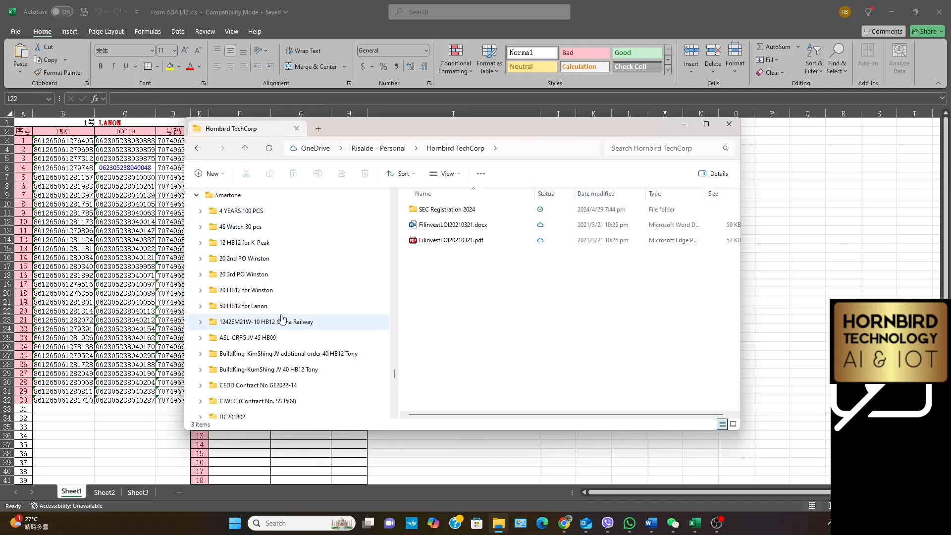
scroll(282, 319, "down", 2)
scroll(282, 318, "down", 2)
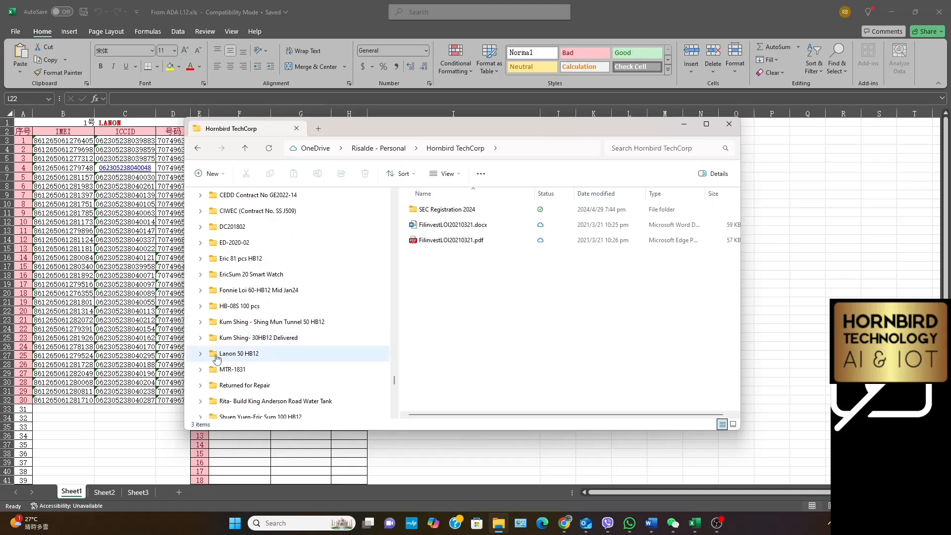
left_click(200, 354)
left_click(224, 386)
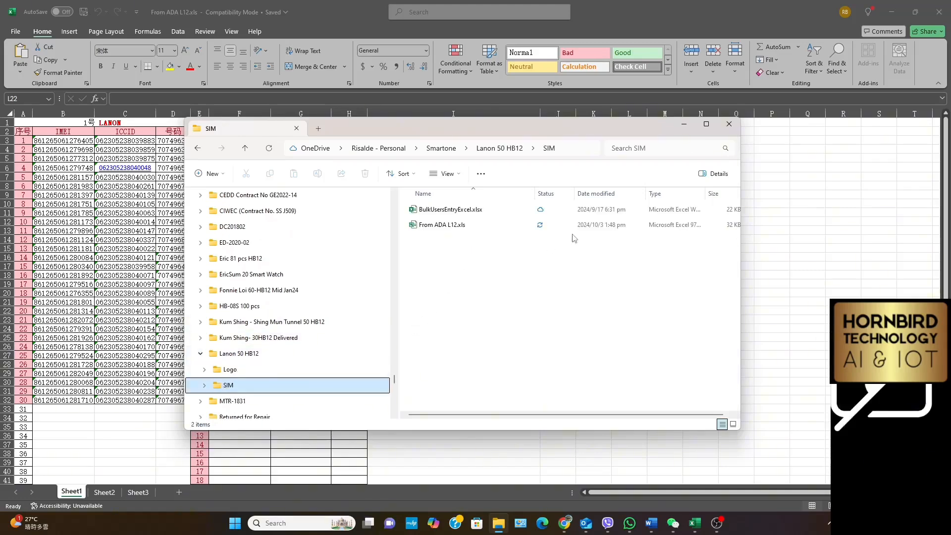
Open BulkUsersEntryExcel.xlsx from the SIM folder and look through its Admin, SOS and Worker Information sheets
double_click(452, 211)
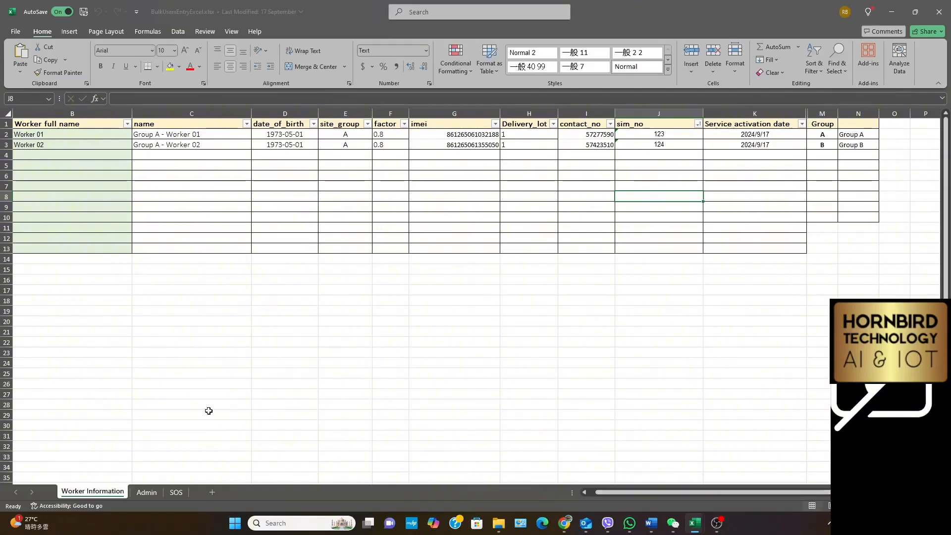
left_click(145, 492)
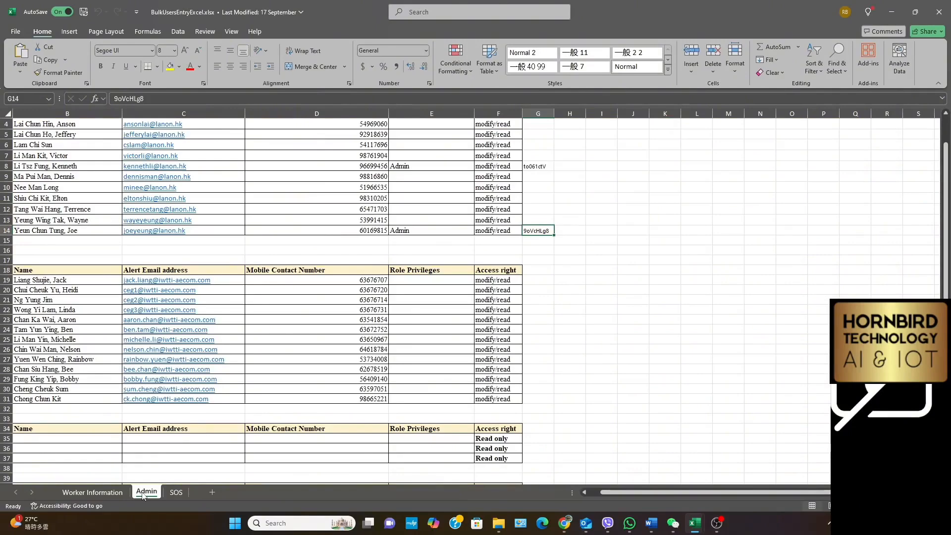
left_click(176, 492)
left_click(95, 492)
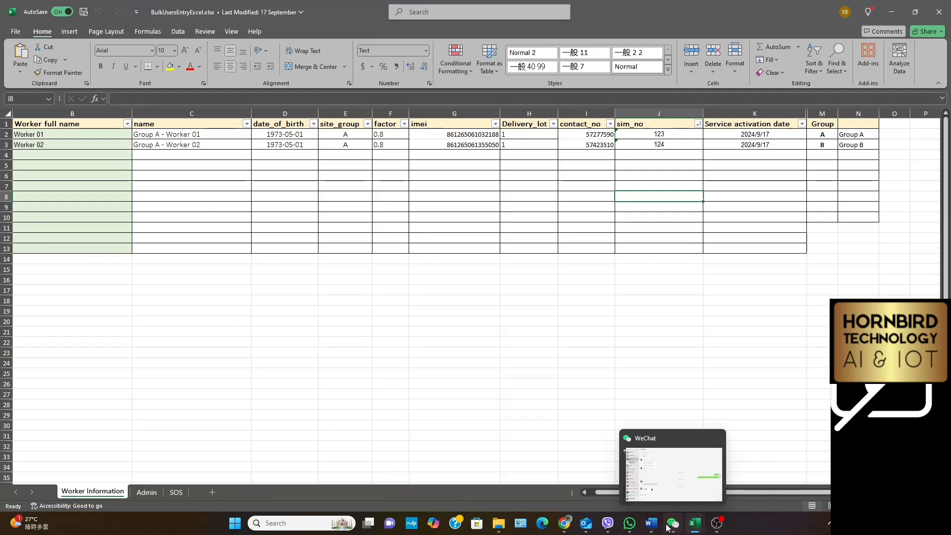
left_click(717, 525)
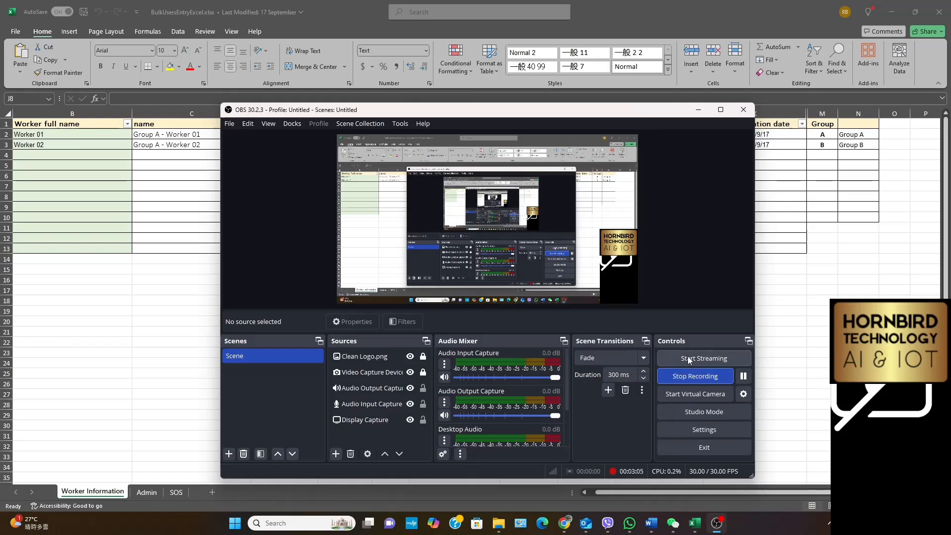
mouse_move(721, 533)
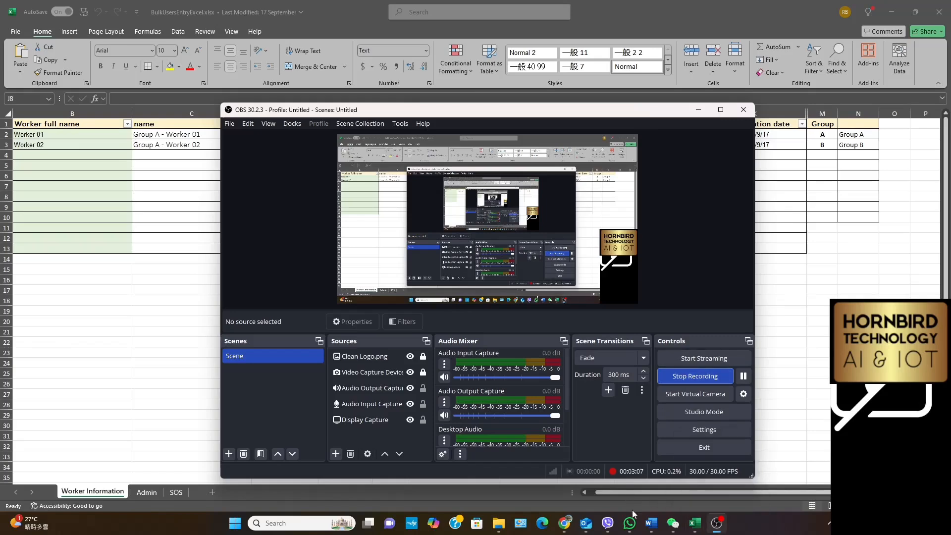
left_click(572, 526)
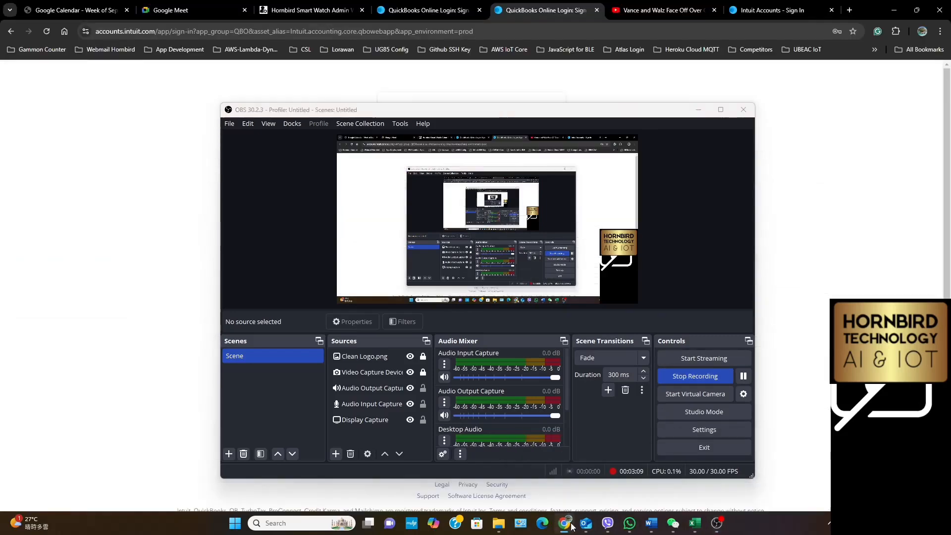
left_click(565, 526)
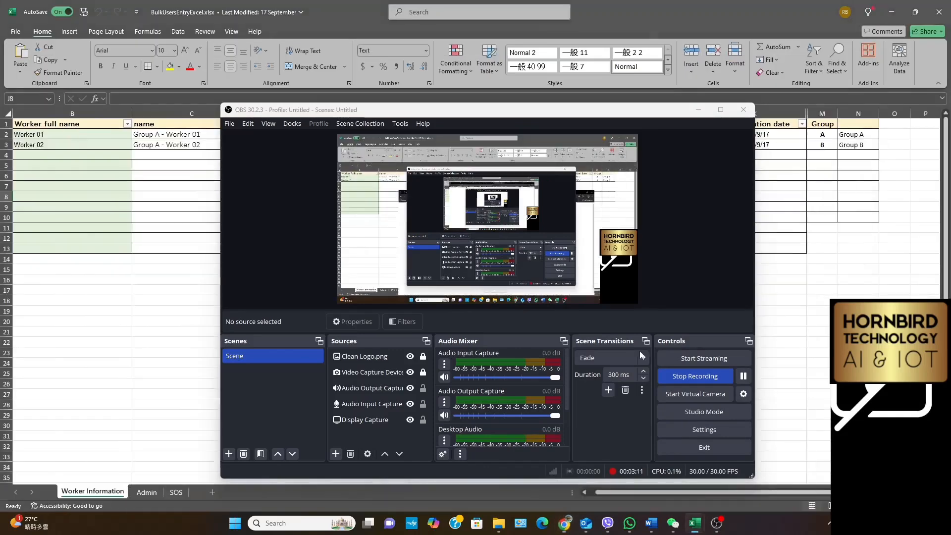
left_click(698, 109)
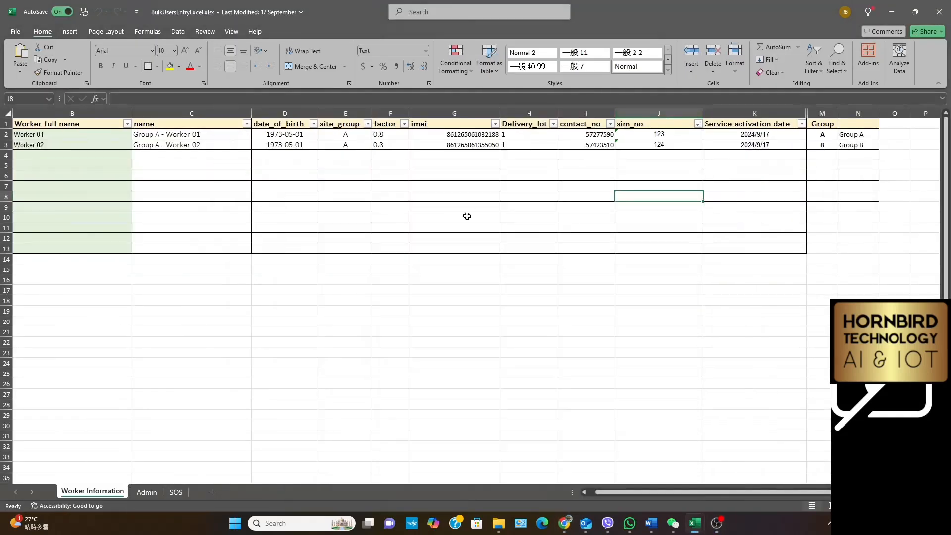
Examine the second LANON block, F3:H22, and the first IMEI cell B3 in From ADA L12.xls and return to BulkUsersEntryExcel.xlsx
mouse_move(693, 526)
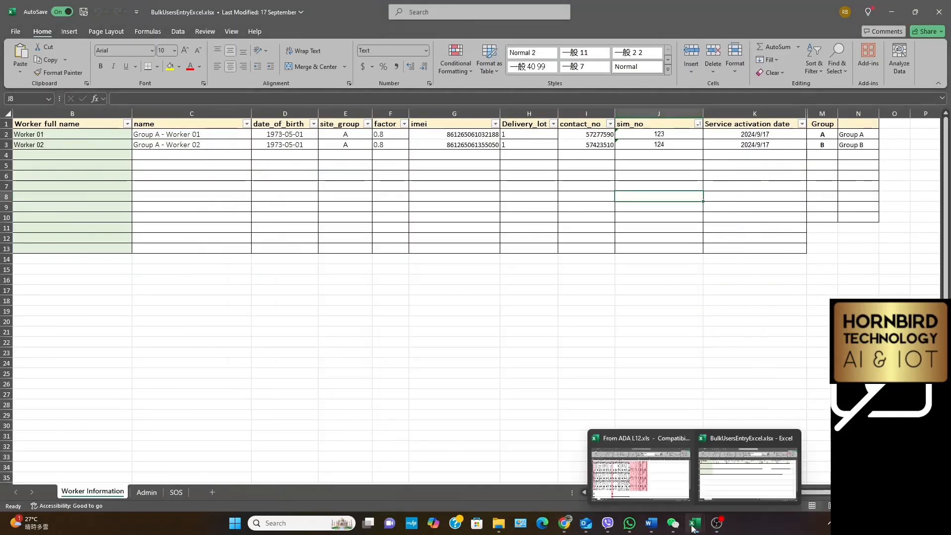
left_click(640, 473)
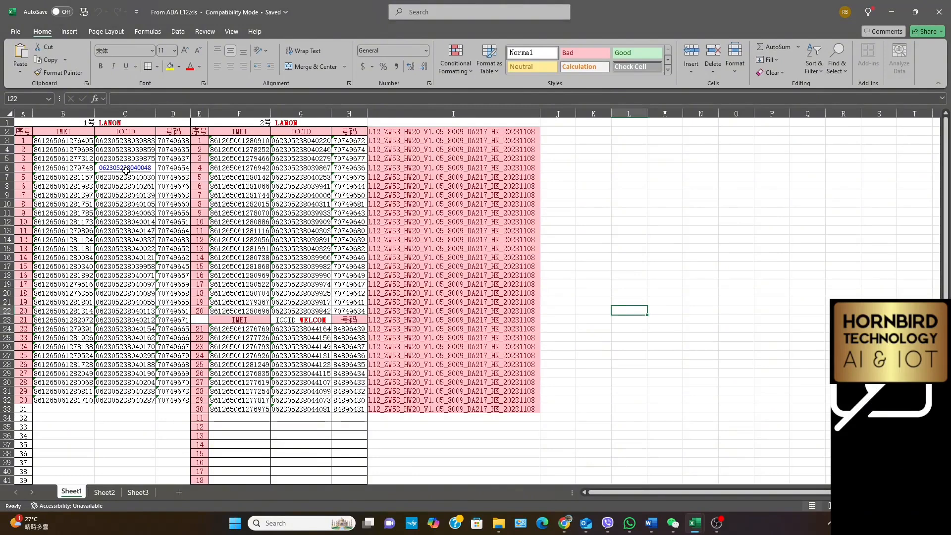
left_click_drag(238, 141, 353, 311)
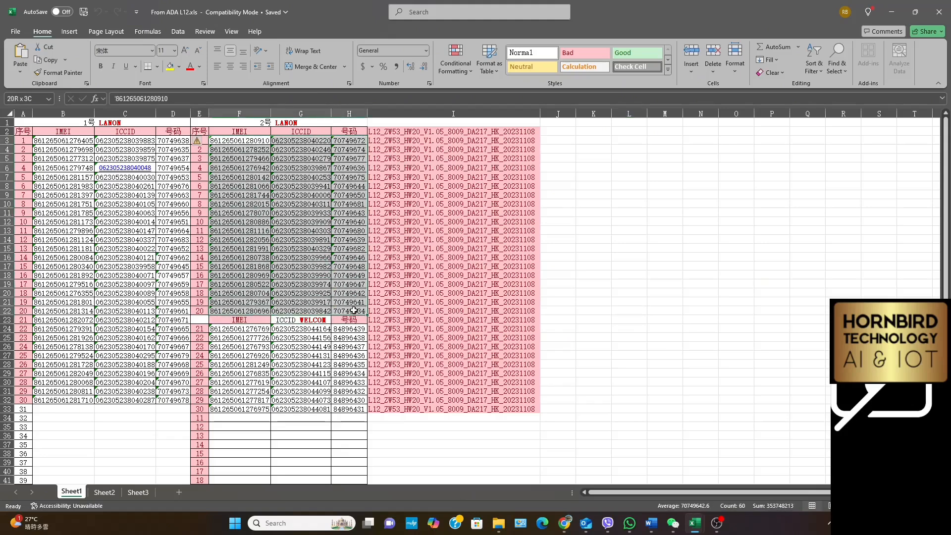
right_click(236, 197)
key("Escape")
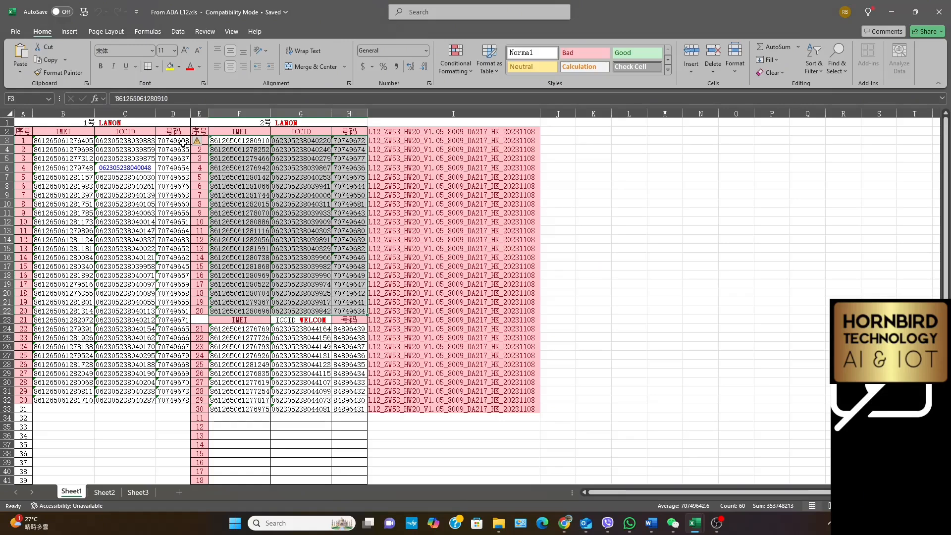
left_click(52, 142)
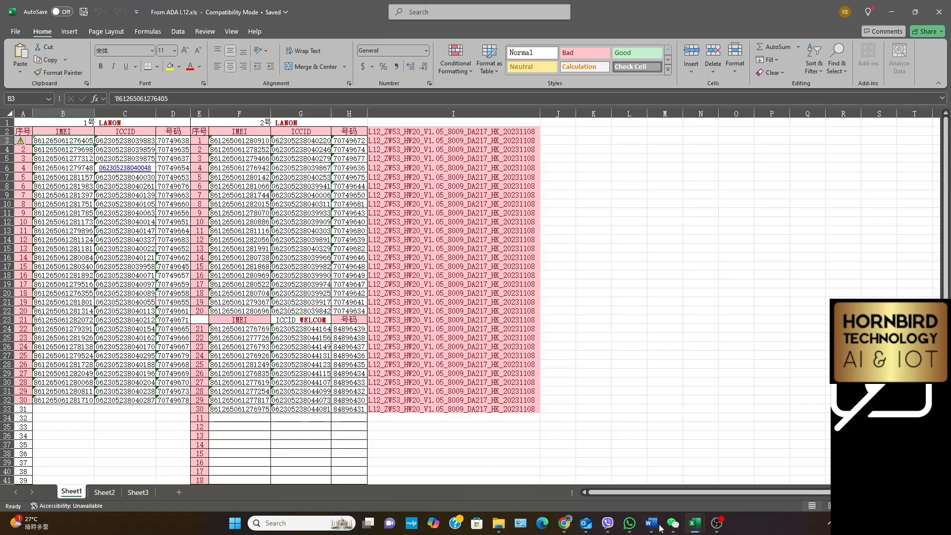
mouse_move(695, 531)
left_click(748, 473)
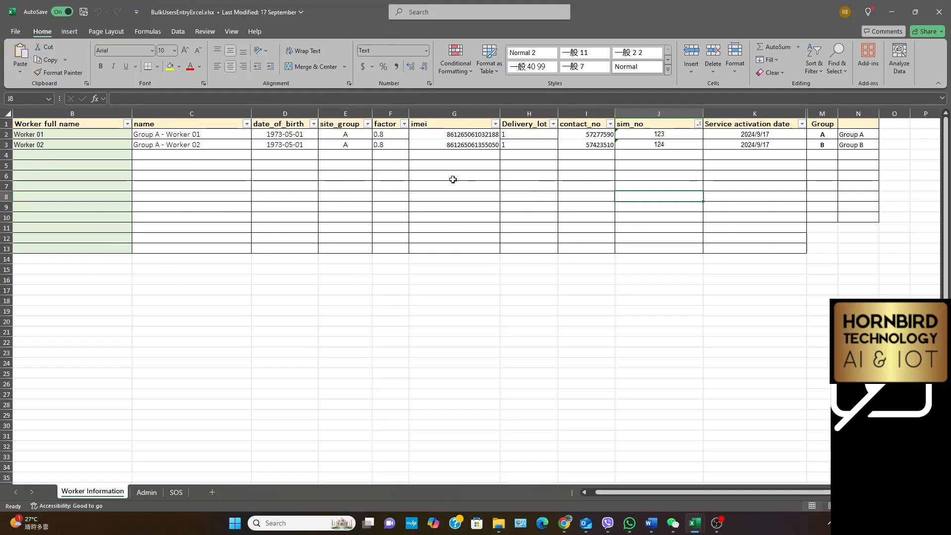
left_click(717, 525)
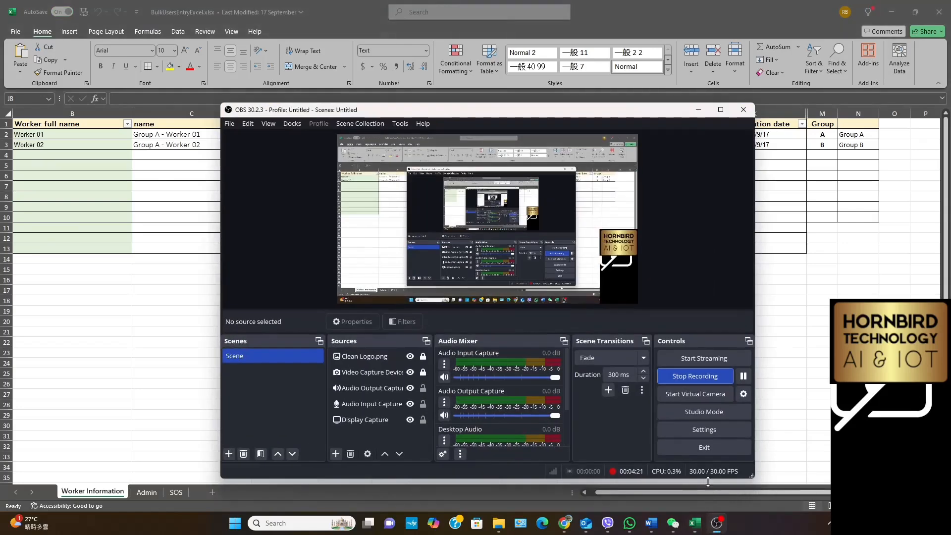
left_click(696, 376)
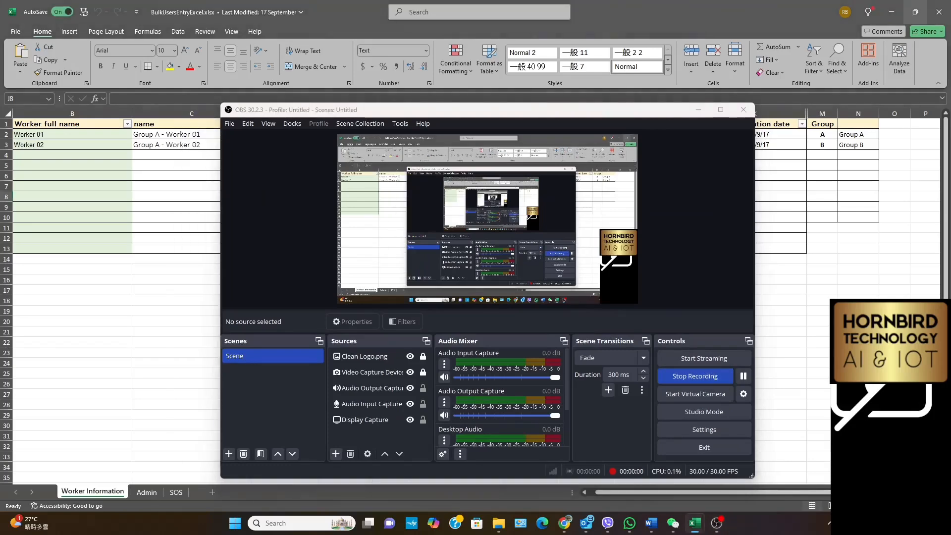
left_click(699, 110)
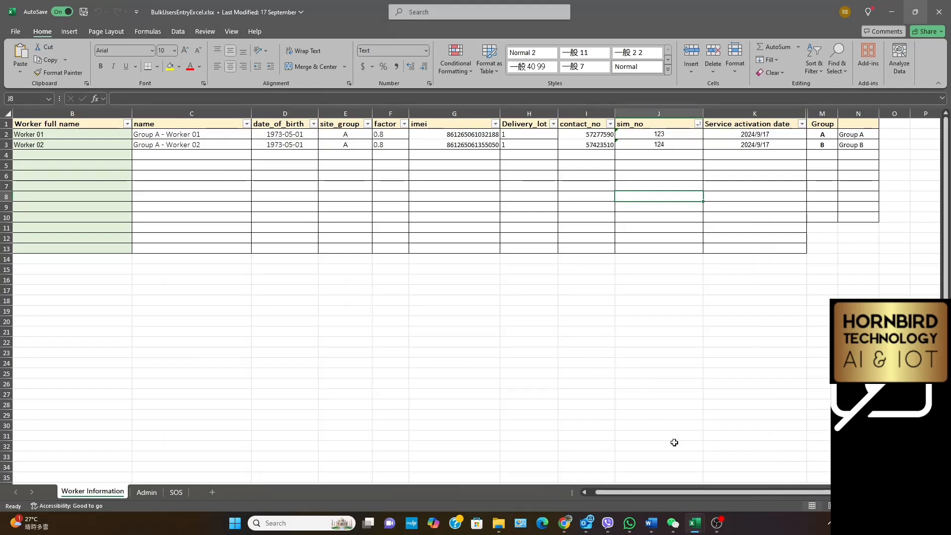
Bring up From ADA L12.xls and, in File Explorer, expand the Smartone folder in the personal OneDrive tree
mouse_move(695, 525)
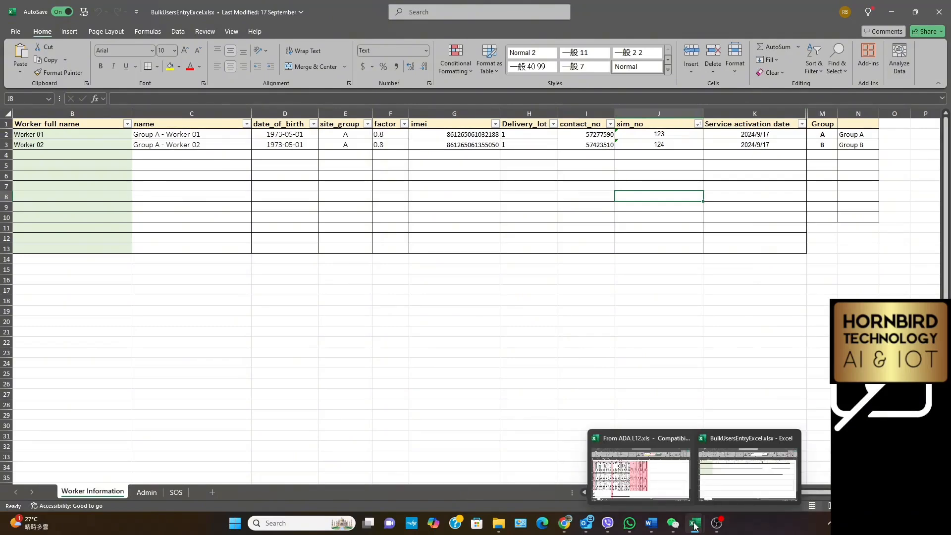
left_click(632, 490)
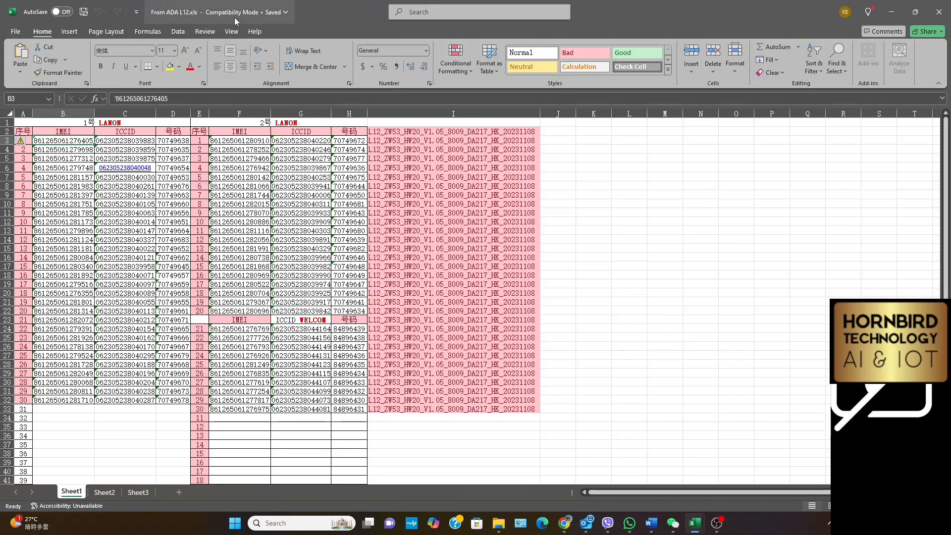
left_click(499, 525)
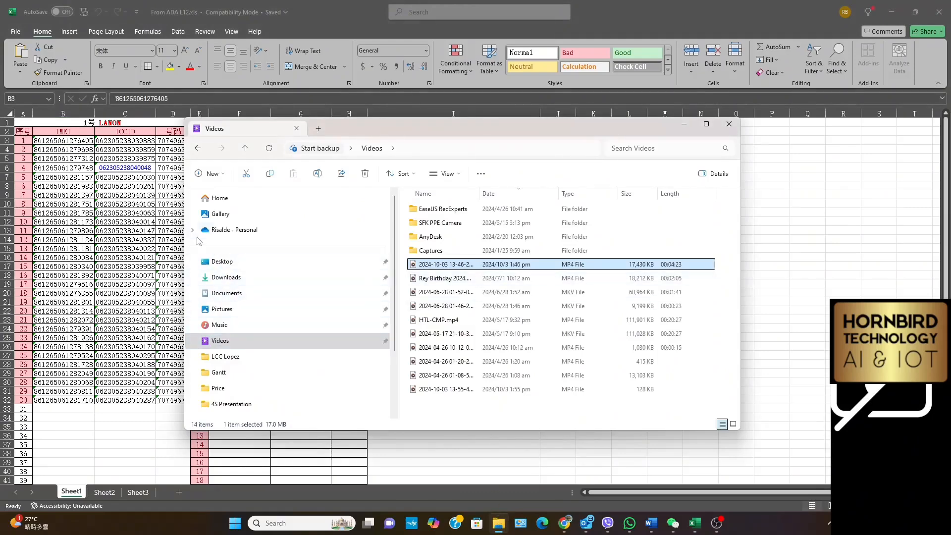
left_click(193, 229)
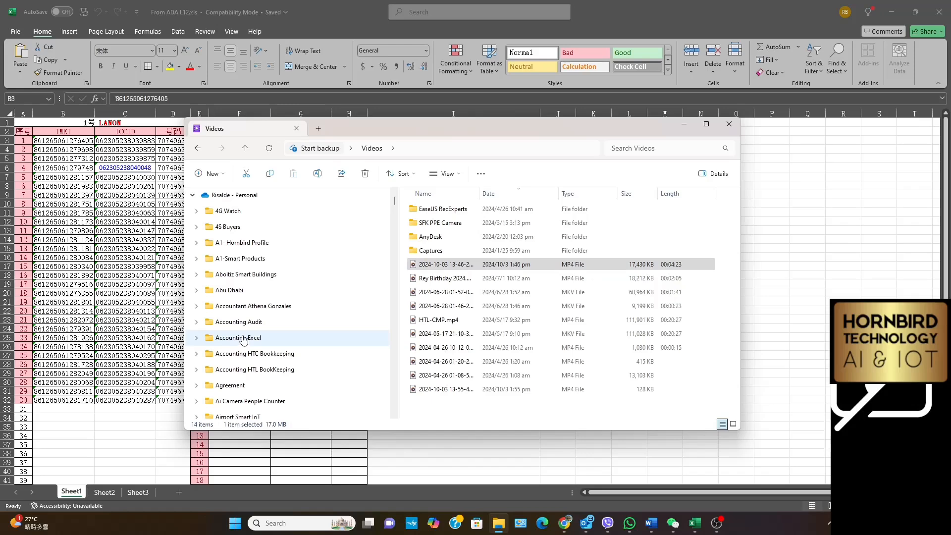
left_click(243, 338)
scroll(243, 338, "down", 20)
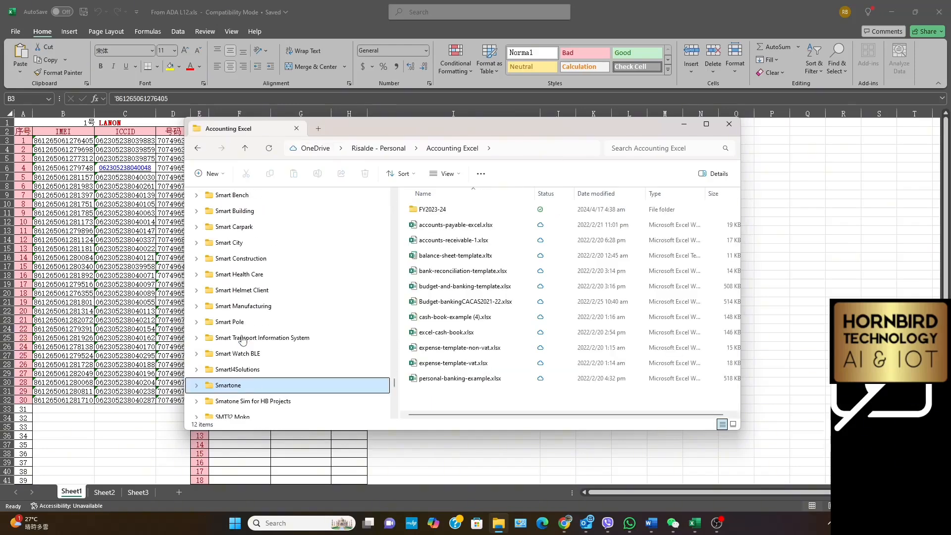
left_click(197, 385)
Open the SIM folder inside Lanon 50 HB12 and switch to the BulkUsersEntryExcel.xlsx workbook
scroll(273, 346, "down", 3)
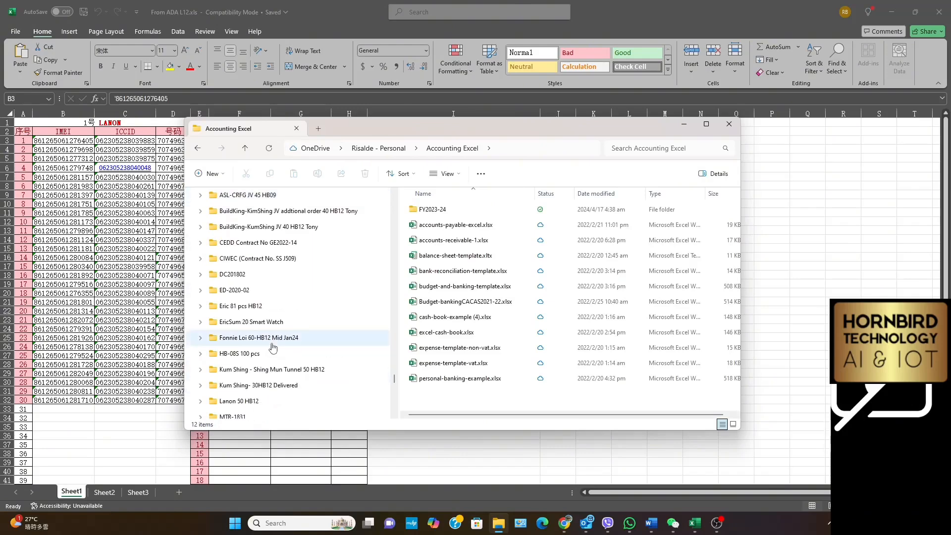
scroll(273, 348, "down", 2)
left_click(234, 307)
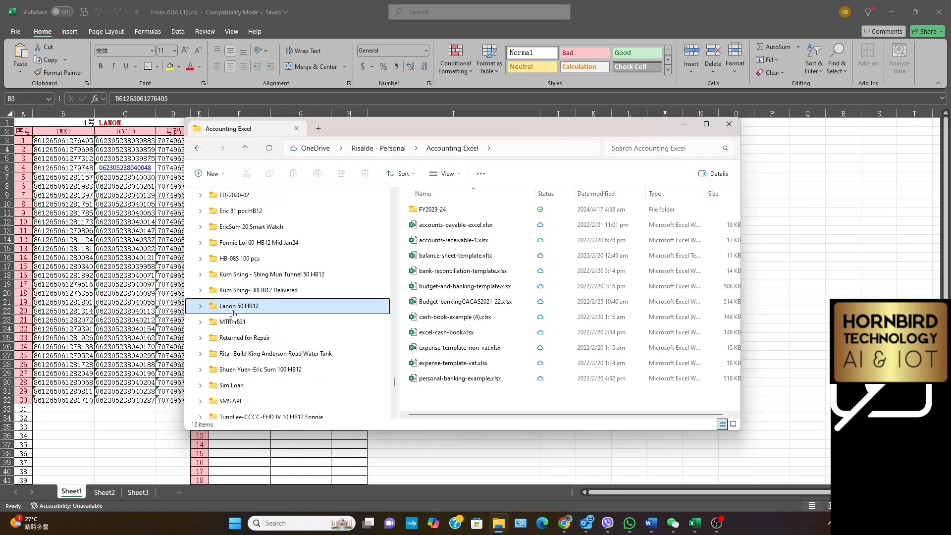
left_click(200, 306)
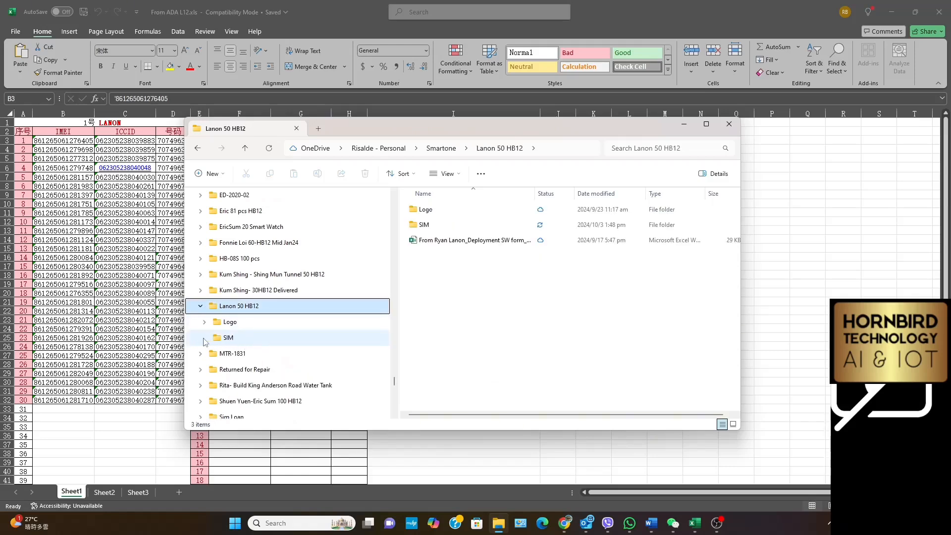
left_click(220, 341)
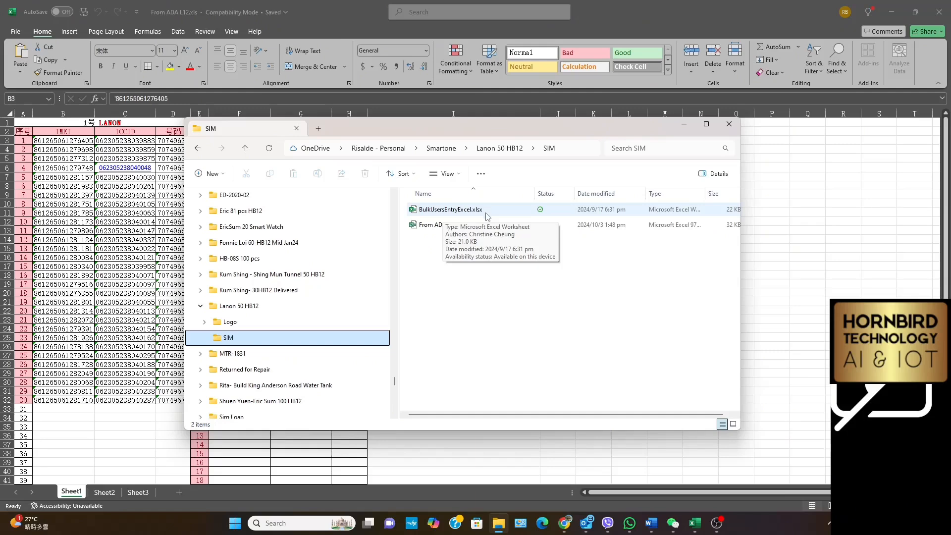
left_click(696, 524)
left_click(733, 463)
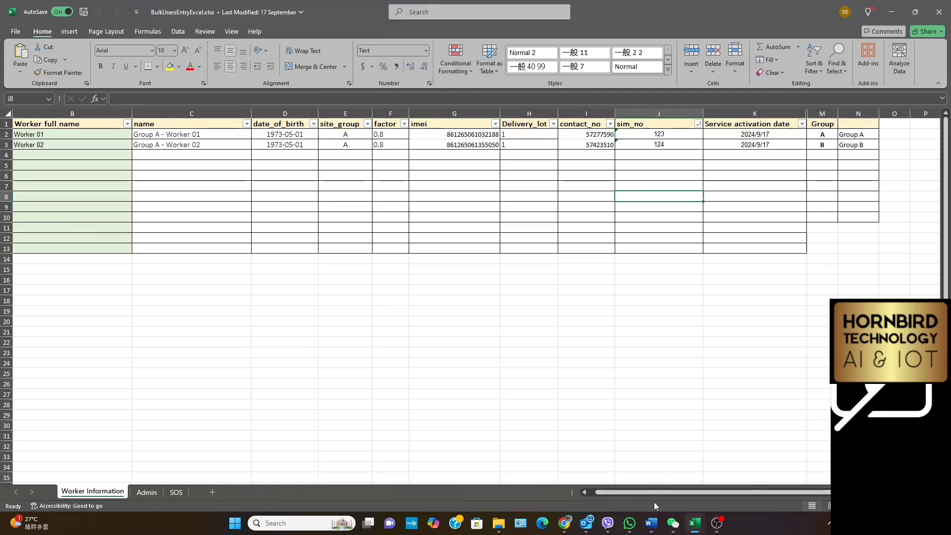
Switch to the Hornbird Smart Watch Admin site in Chrome, view the watch users list and log out of the current account
left_click(564, 523)
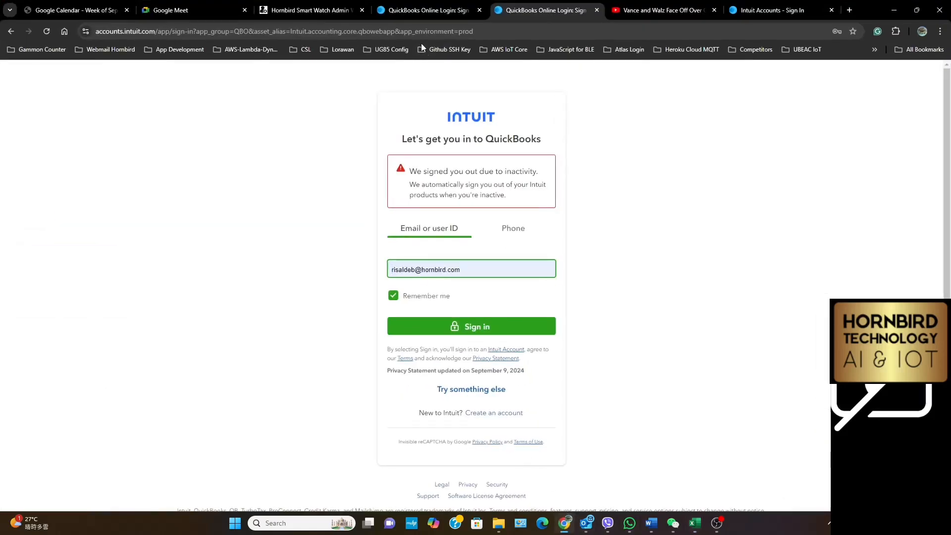
left_click(323, 11)
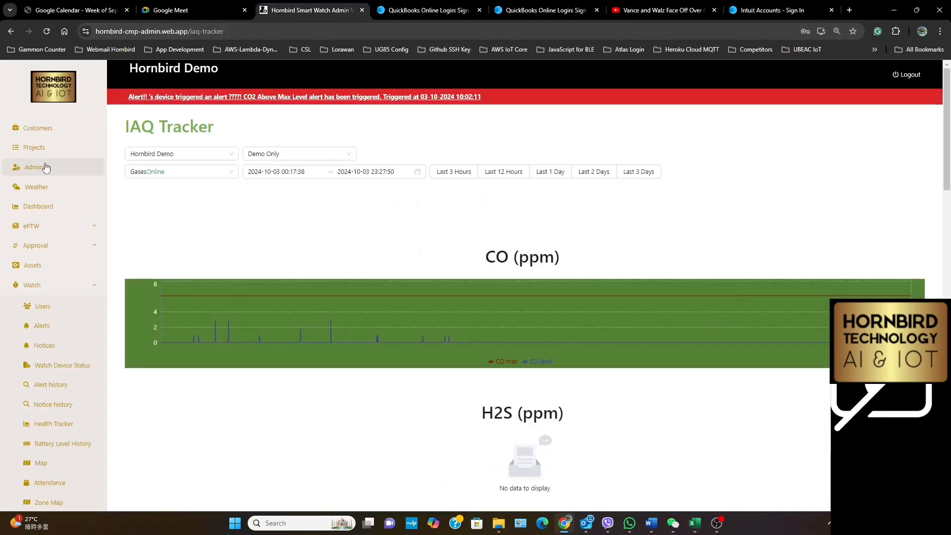
left_click(43, 309)
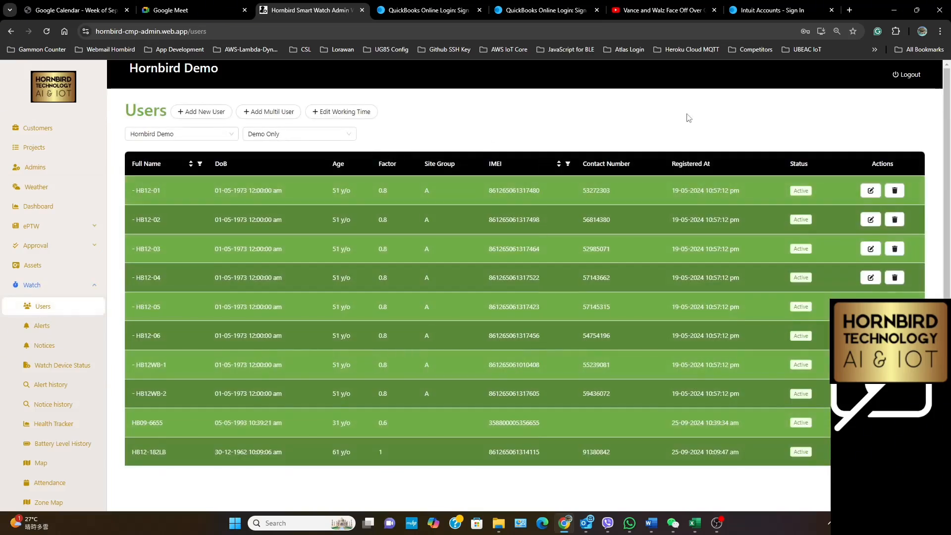
left_click(909, 75)
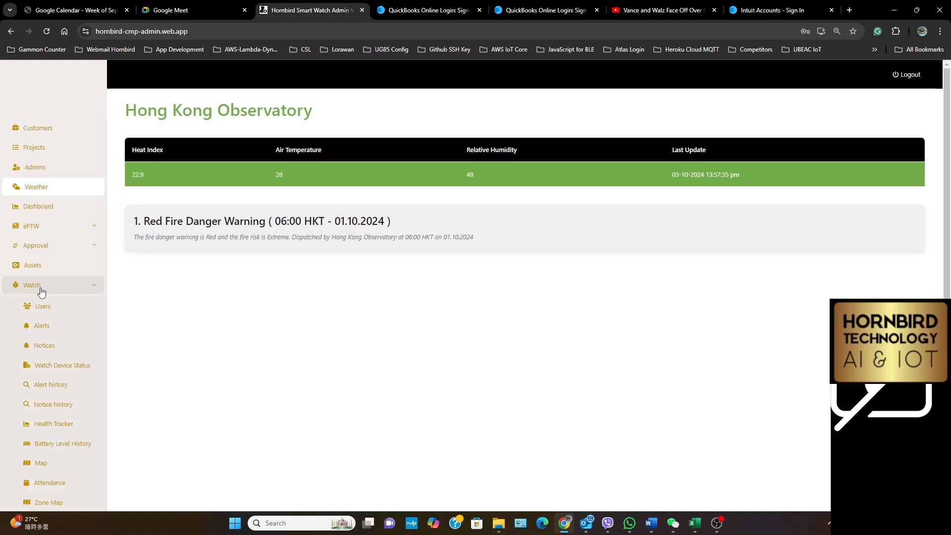
In the Customers section, try a new customer entry with the Open API app key and app ID 313, and close the form without saving
left_click(41, 128)
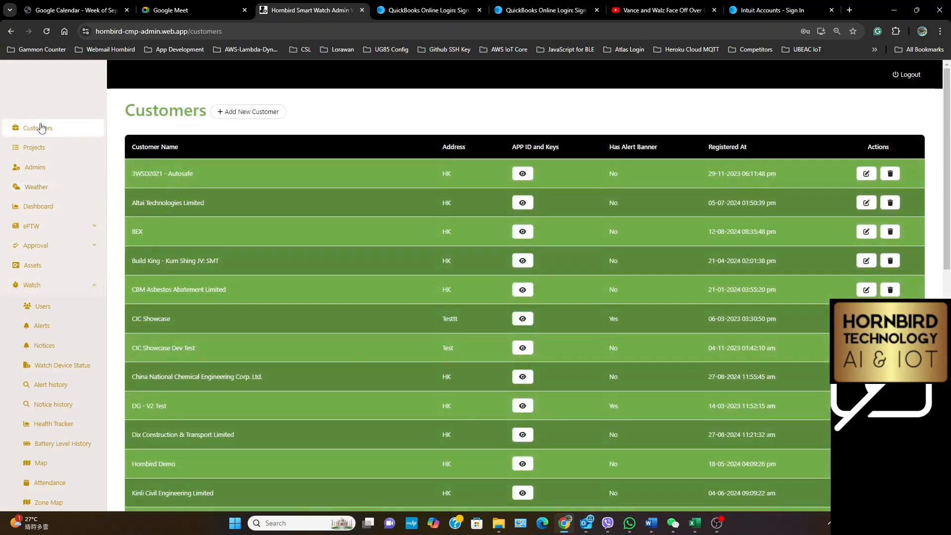
left_click(238, 115)
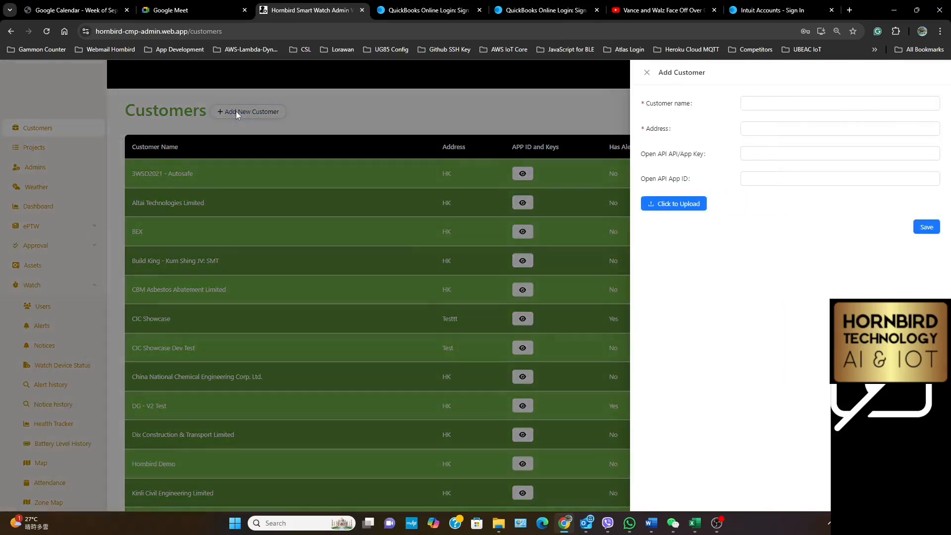
left_click(765, 107)
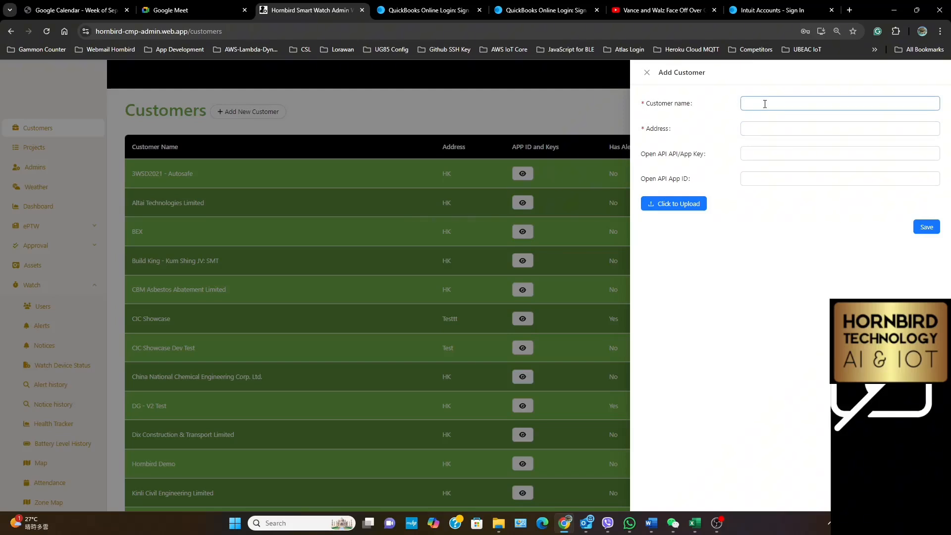
left_click(765, 104)
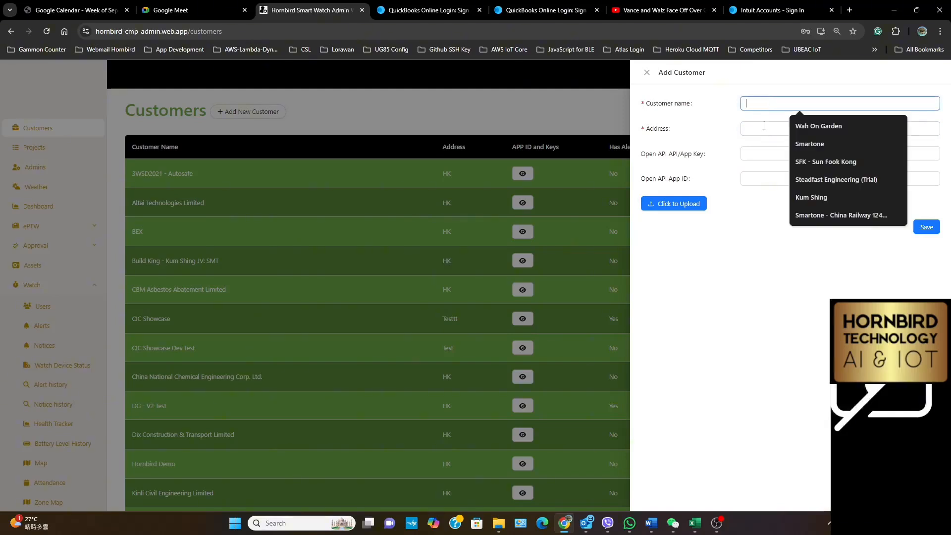
left_click(764, 127)
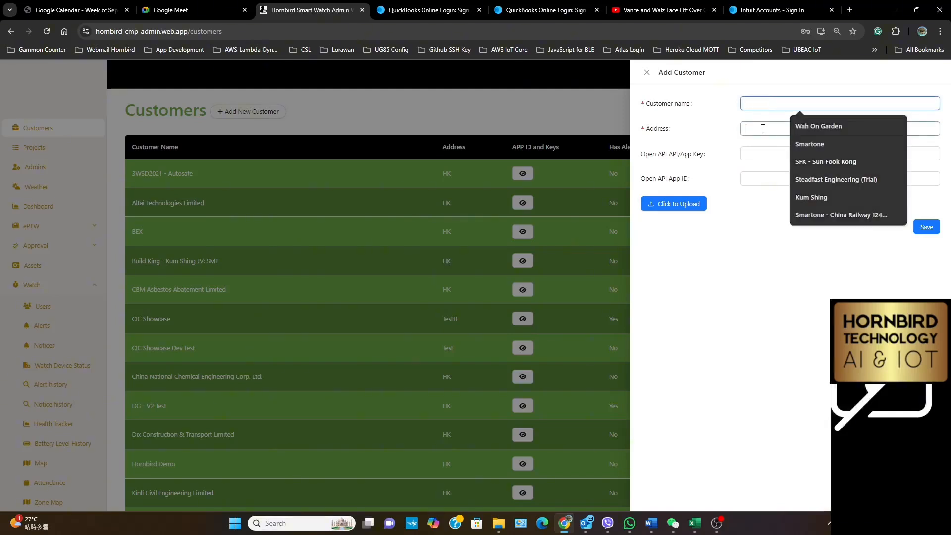
left_click(760, 153)
left_click(853, 185)
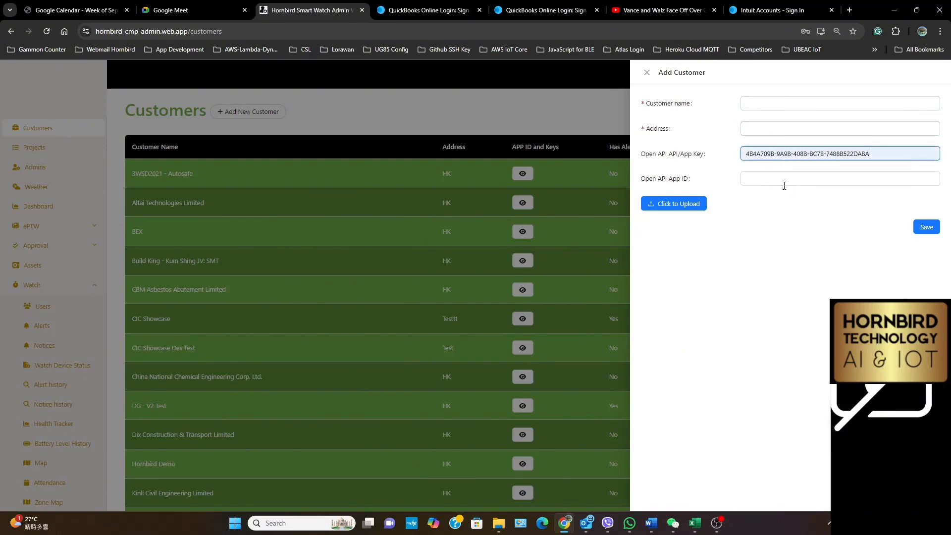
left_click(803, 179)
type("313")
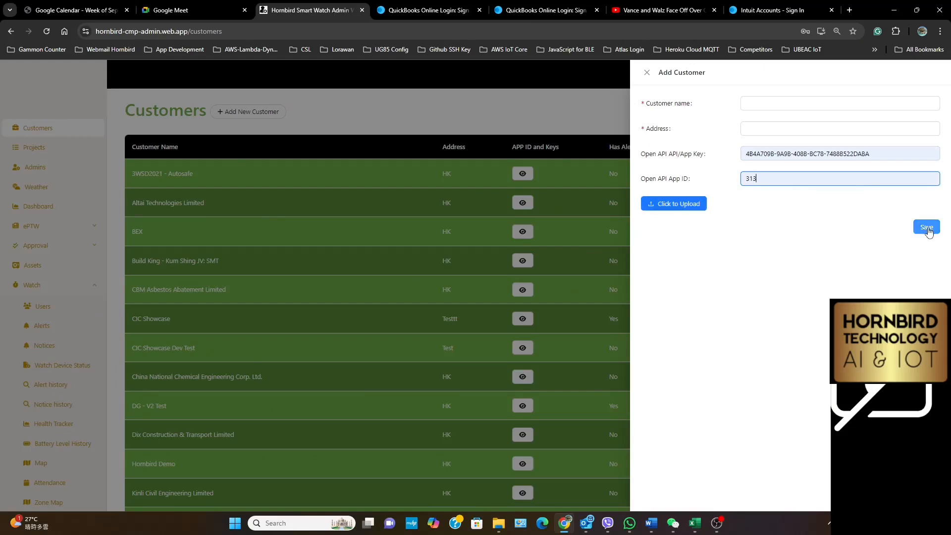
left_click(648, 74)
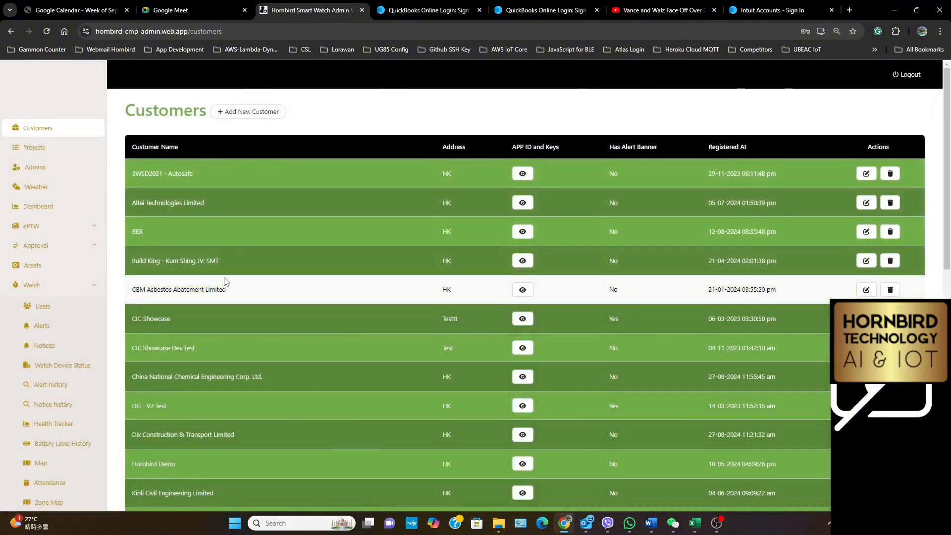
Find Lanon - Smartone in the customer list, review its customer details, and close them without changes
scroll(224, 280, "down", 3)
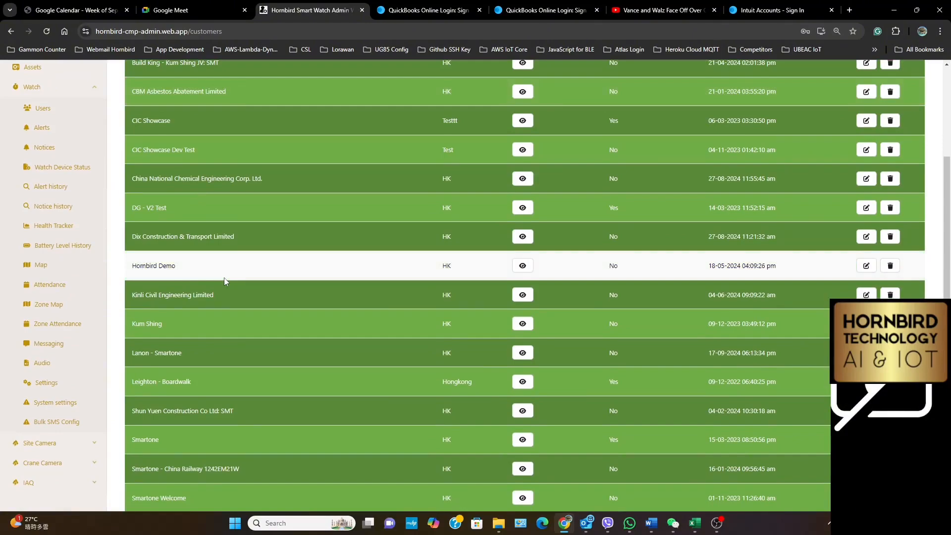
scroll(224, 279, "down", 4)
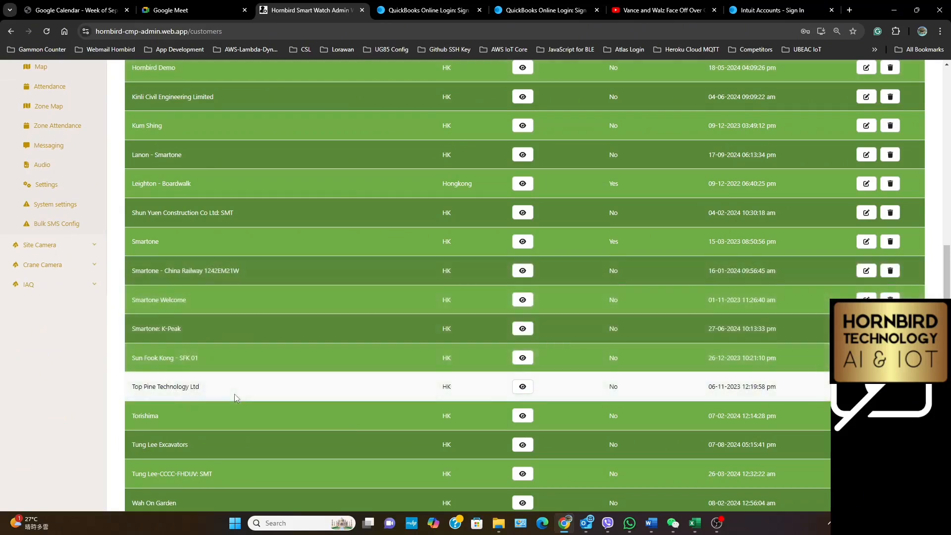
scroll(234, 394, "down", 1)
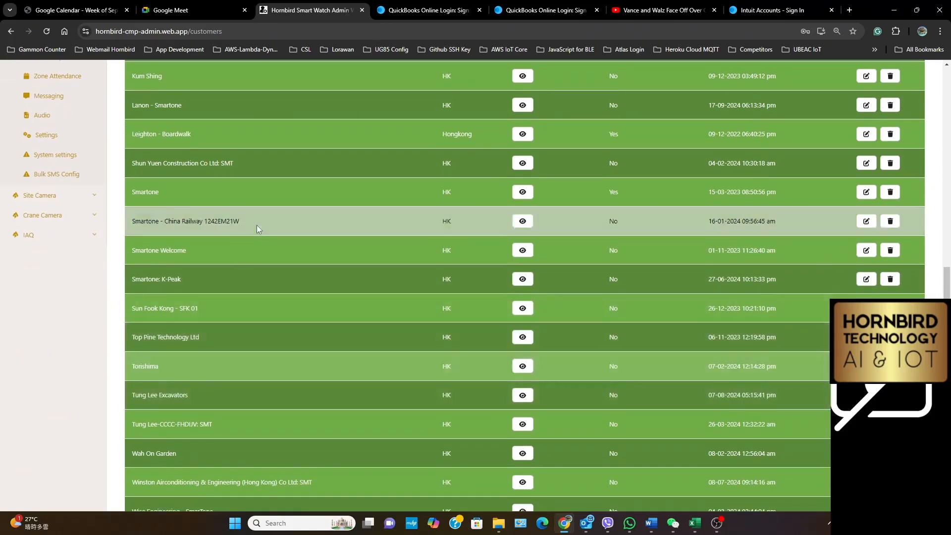
left_click(867, 106)
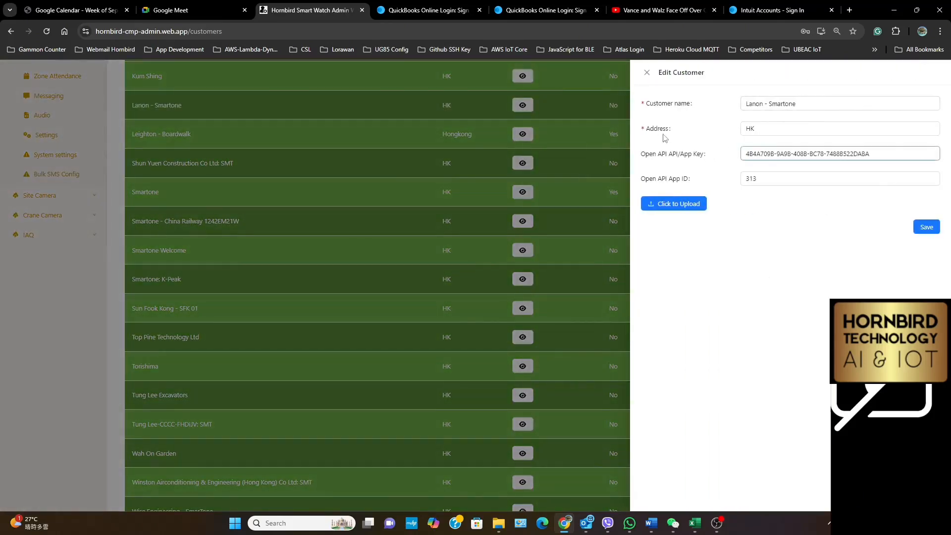
left_click(647, 75)
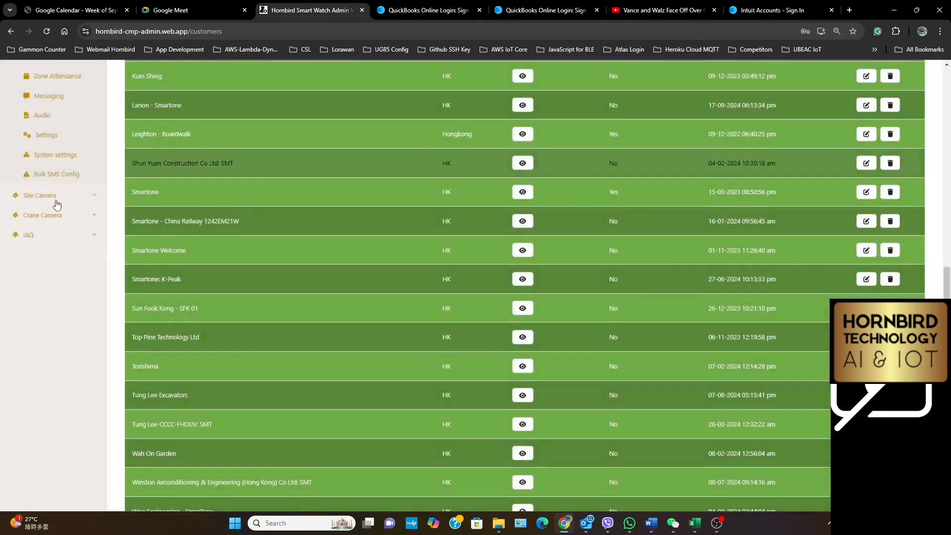
Open the Projects section and show the projects of the customer Lanon - Smartone
scroll(57, 198, "up", 12)
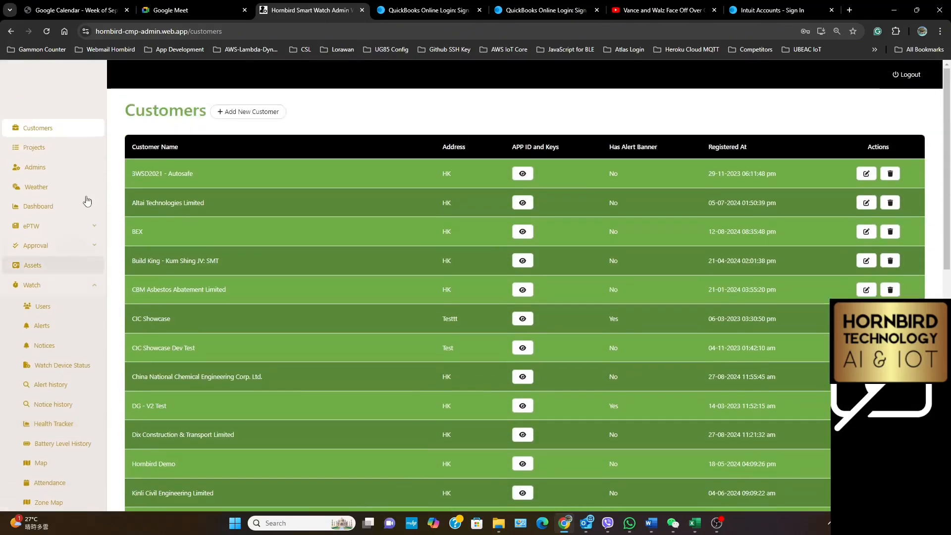
left_click(32, 149)
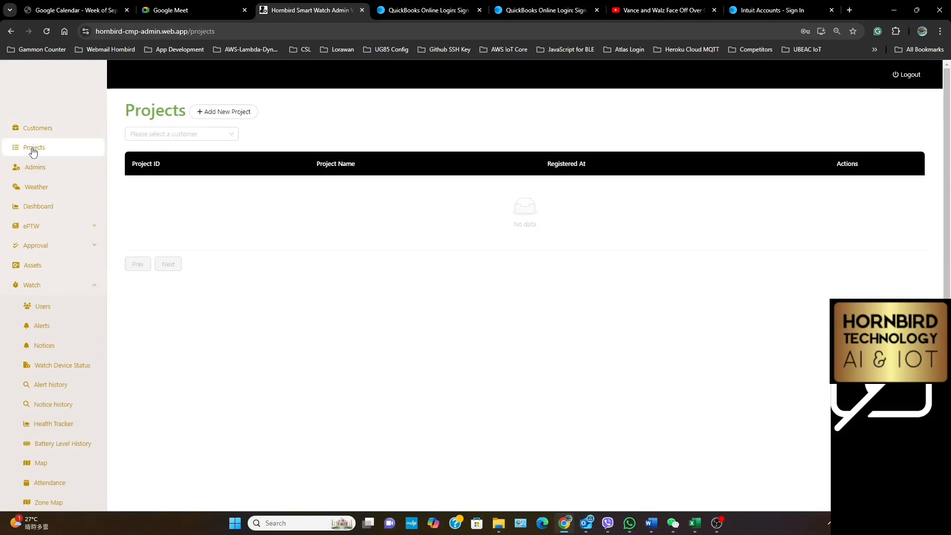
left_click(194, 138)
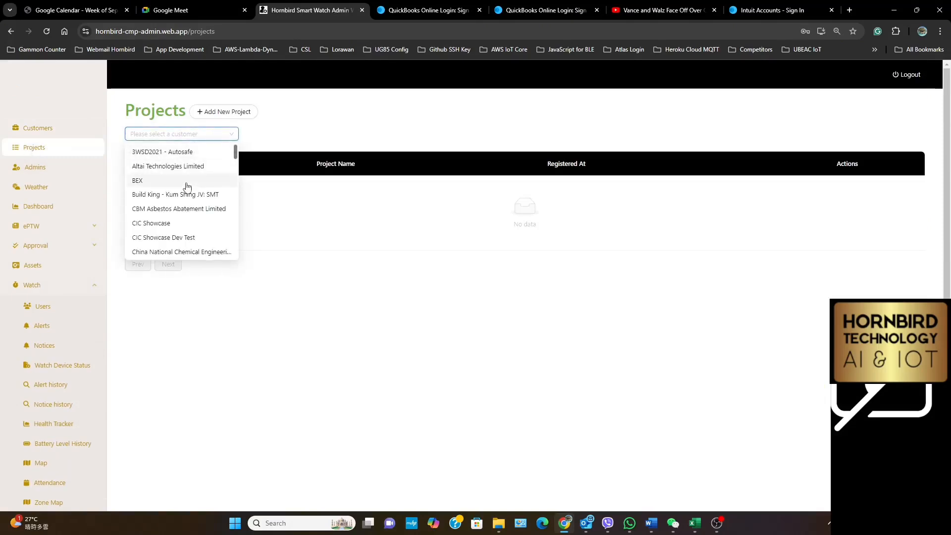
scroll(187, 186, "down", 2)
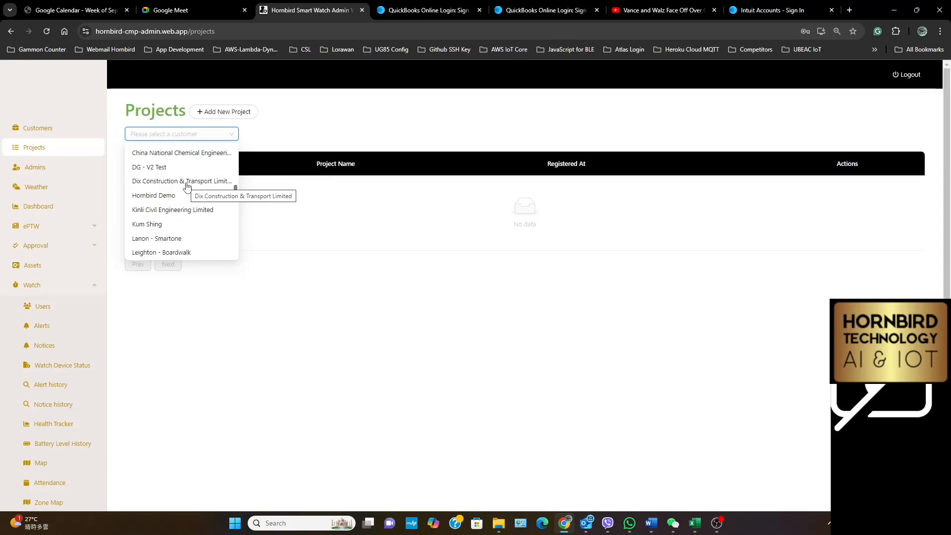
left_click(164, 240)
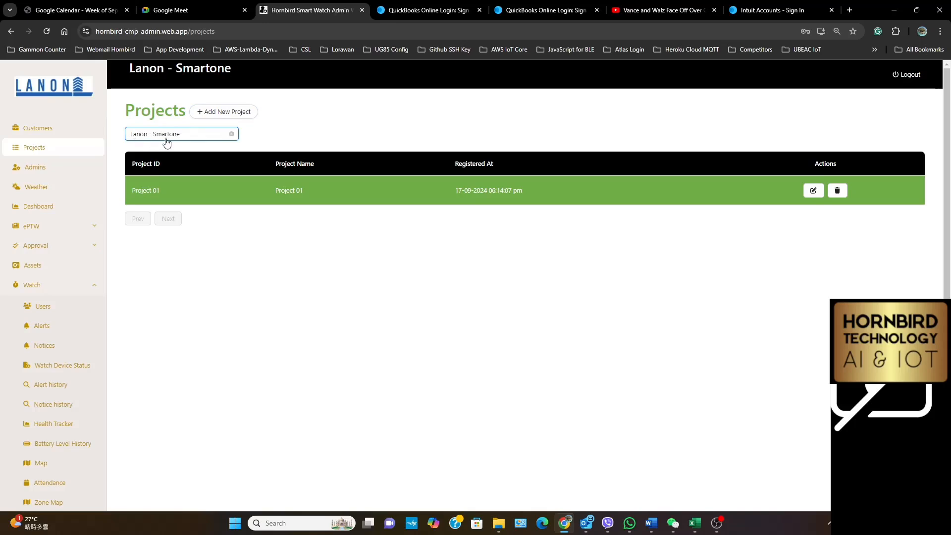
Review the Project ID and Project Name fields of a new project form for Lanon - Smartone and close it without saving
left_click(207, 114)
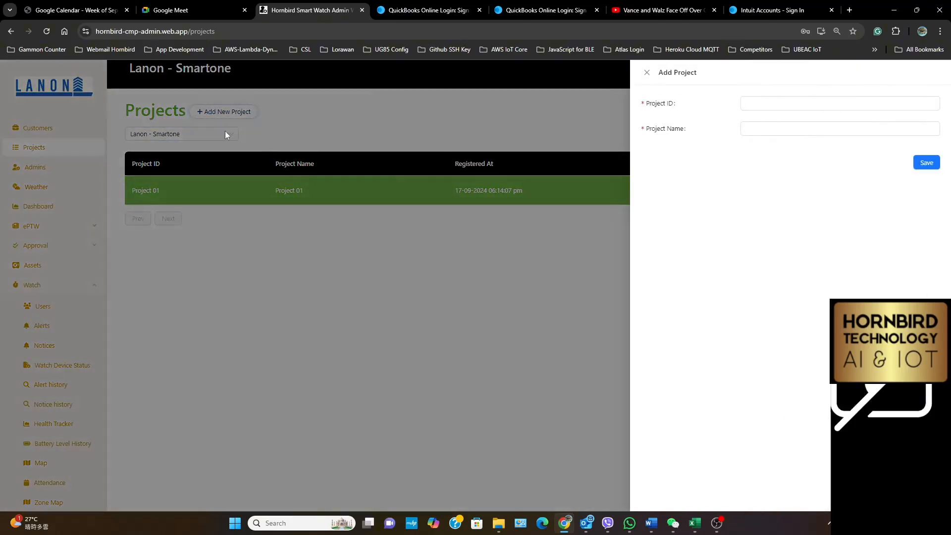
left_click(786, 105)
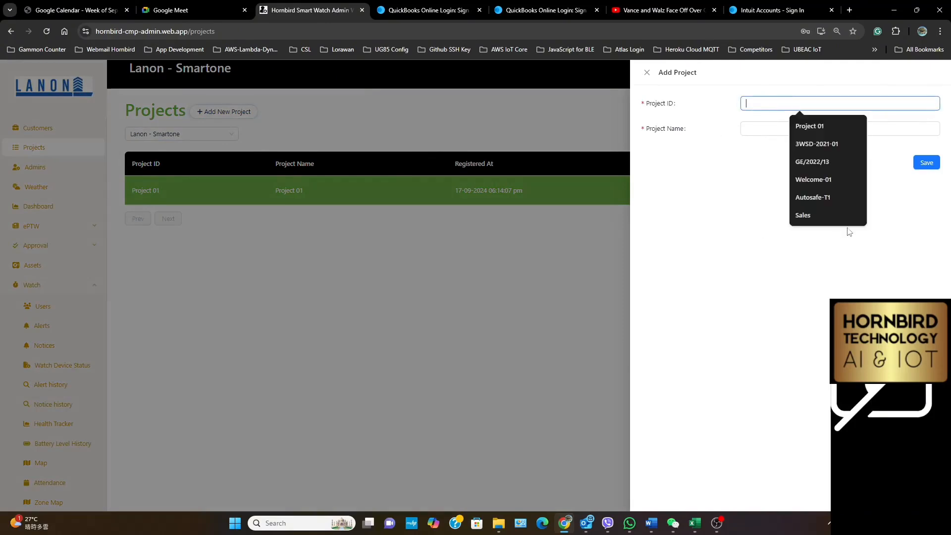
left_click(706, 264)
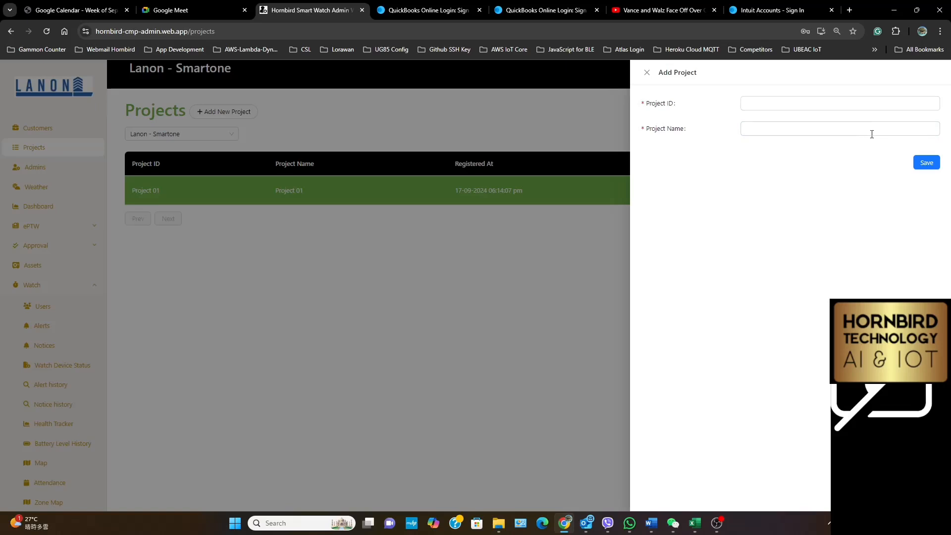
left_click(647, 73)
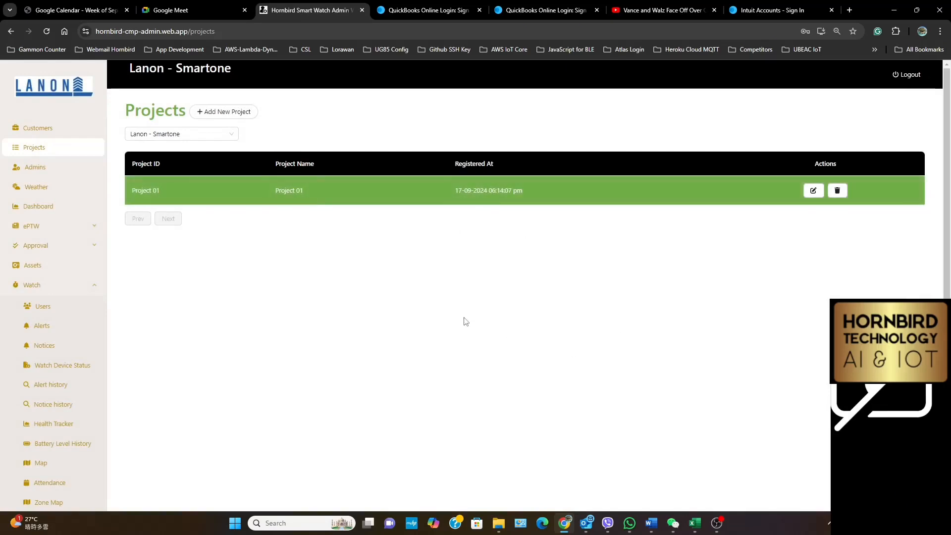
Open the site's Admins list, switch to BulkUsersEntryExcel.xlsx and examine rows 8 and 14 of its Admin sheet
left_click(29, 169)
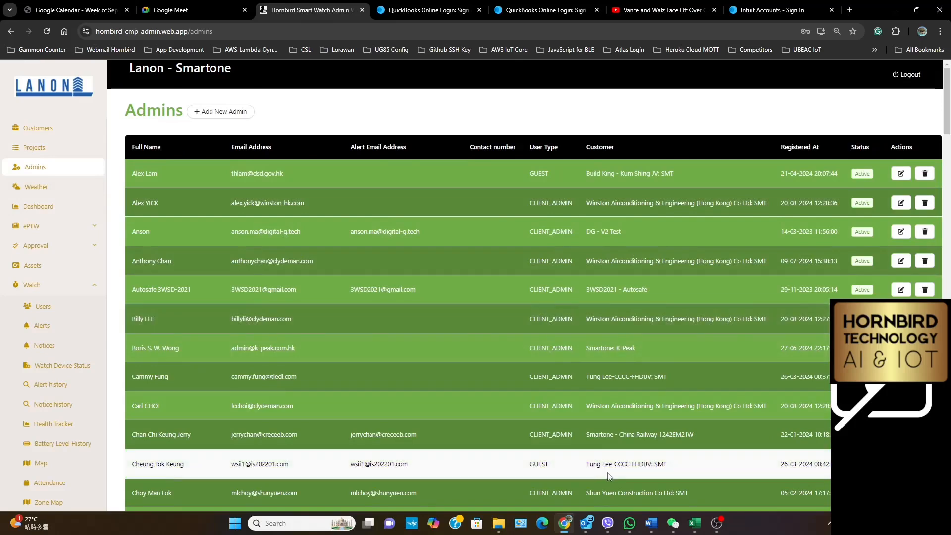
mouse_move(695, 523)
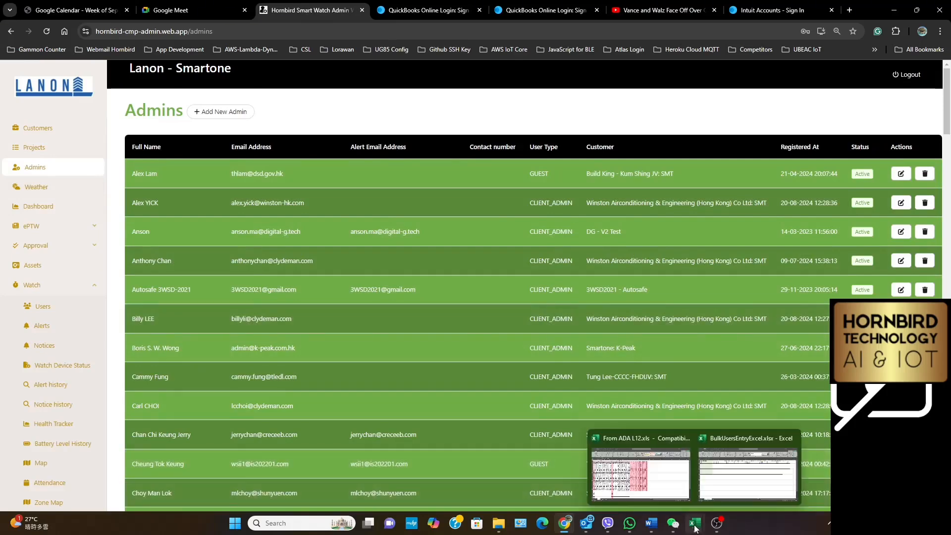
left_click(726, 487)
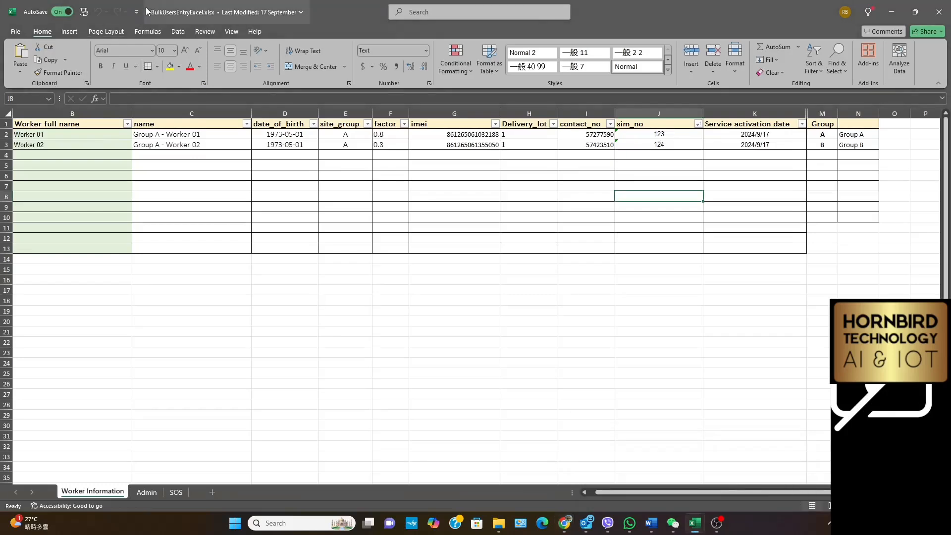
left_click(147, 492)
scroll(400, 287, "up", 1)
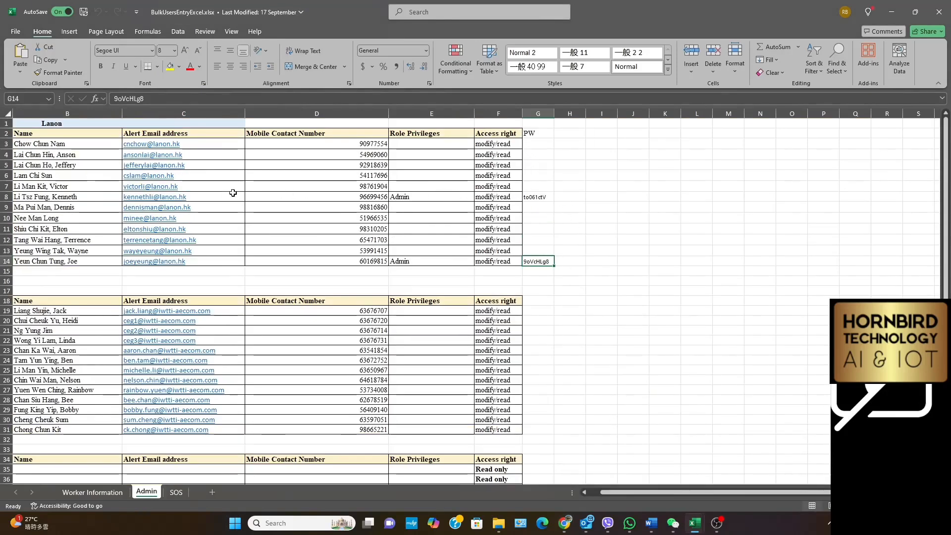
left_click(564, 197)
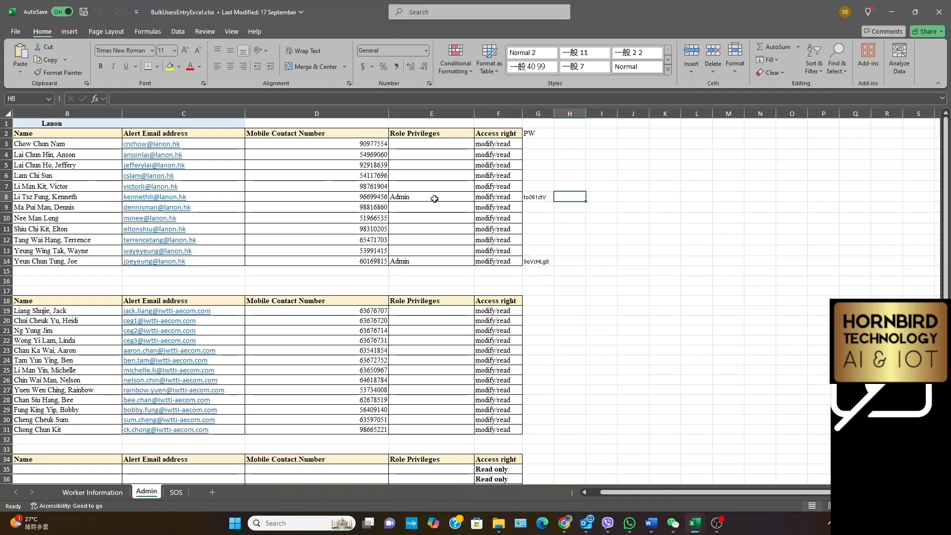
left_click(4, 196)
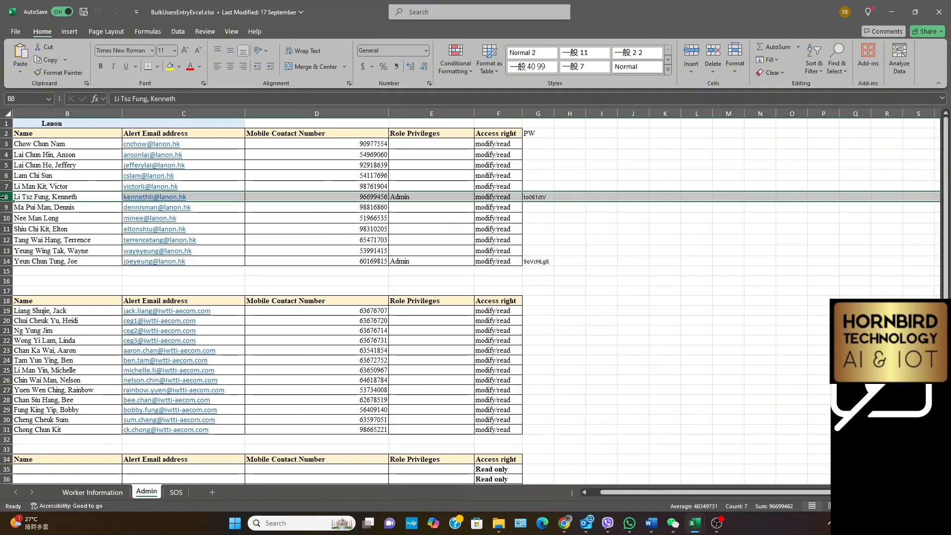
left_click(4, 262)
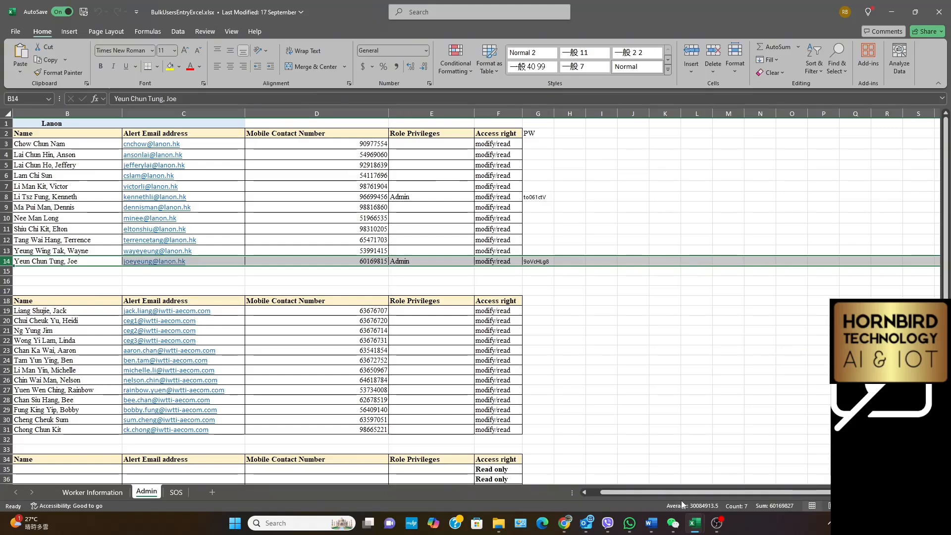
Switch to the admin site, review the new admin form's fields, customer list and user type options, and close it without saving
left_click(565, 526)
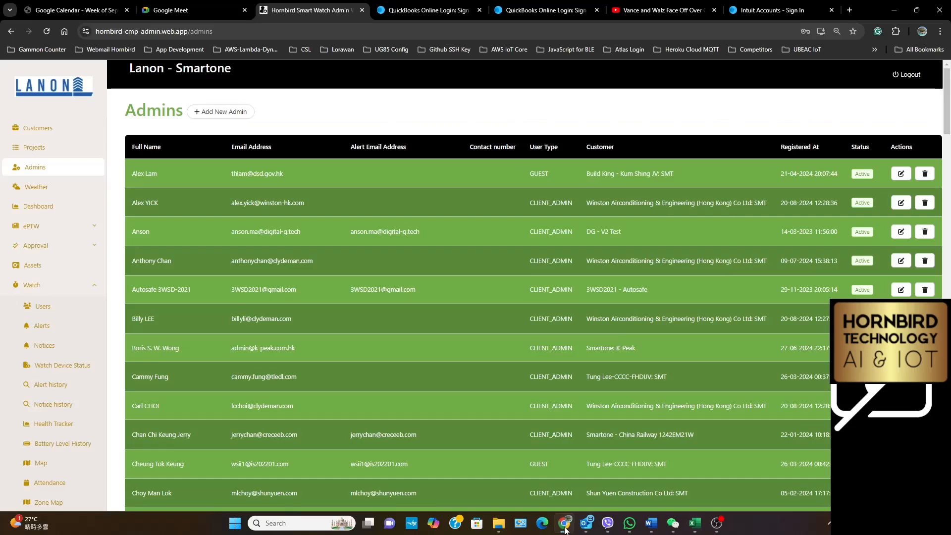
left_click(206, 113)
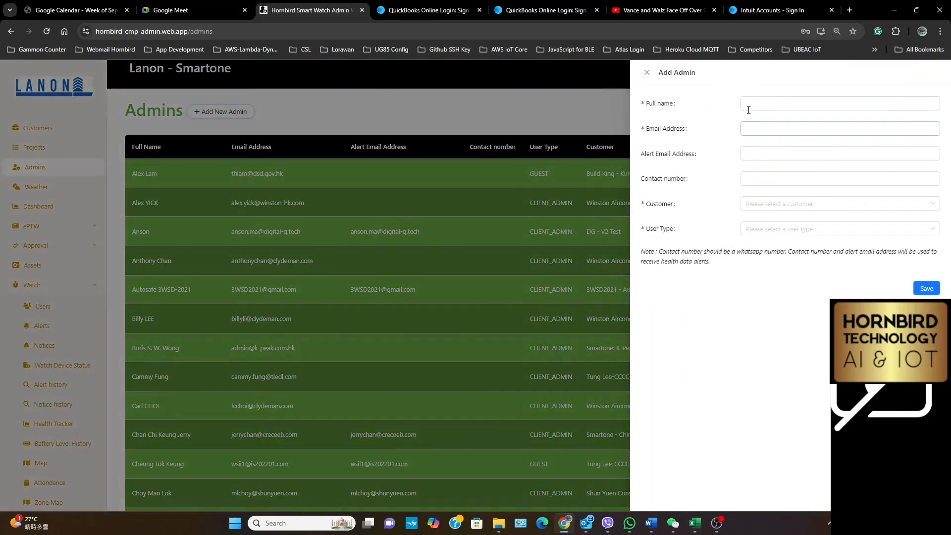
left_click(766, 102)
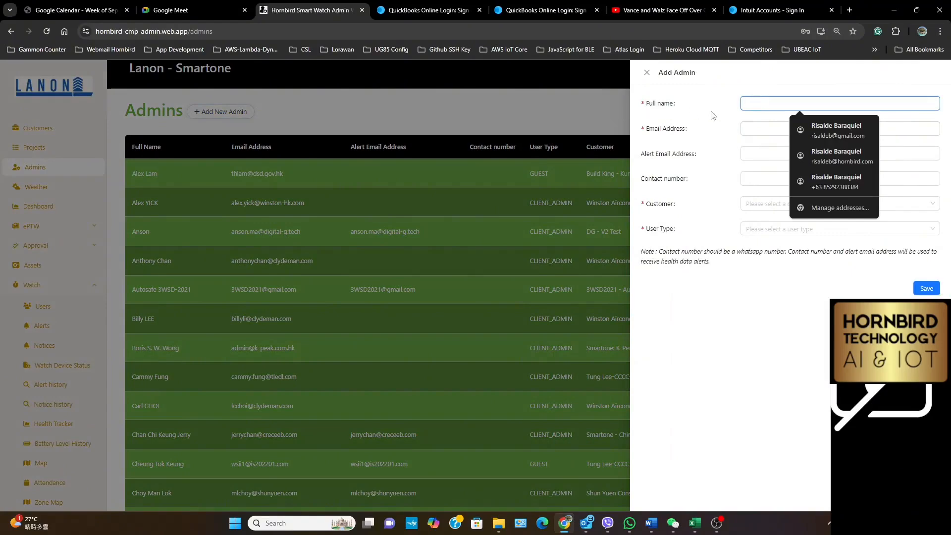
left_click(751, 127)
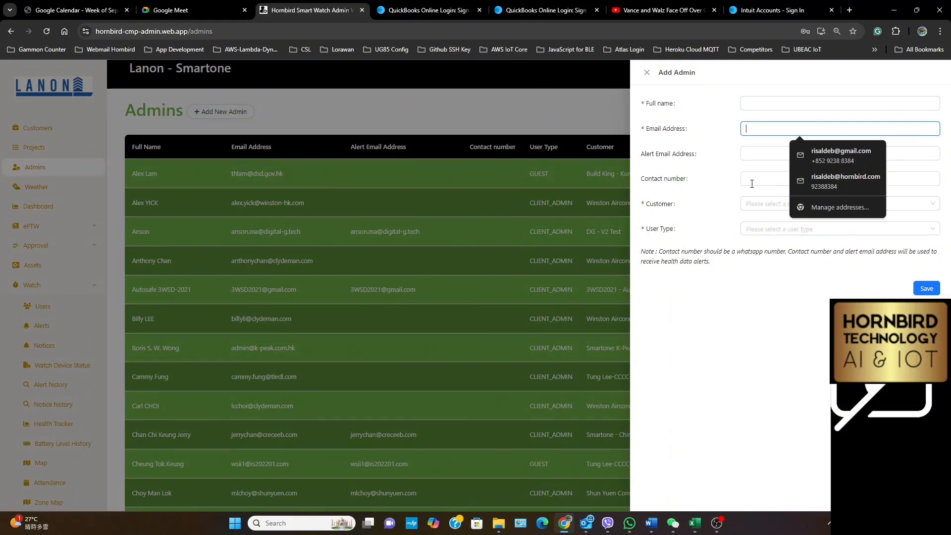
left_click(748, 206)
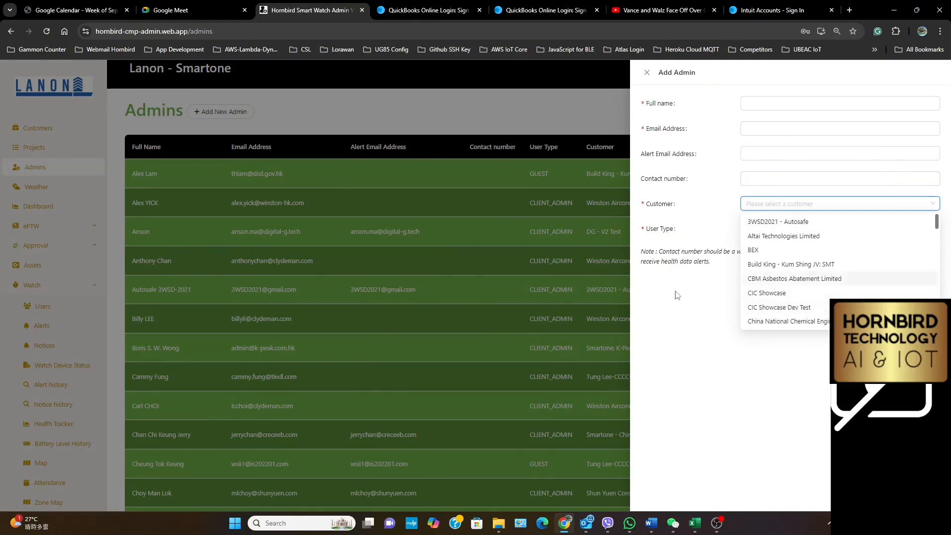
left_click(673, 301)
left_click(758, 229)
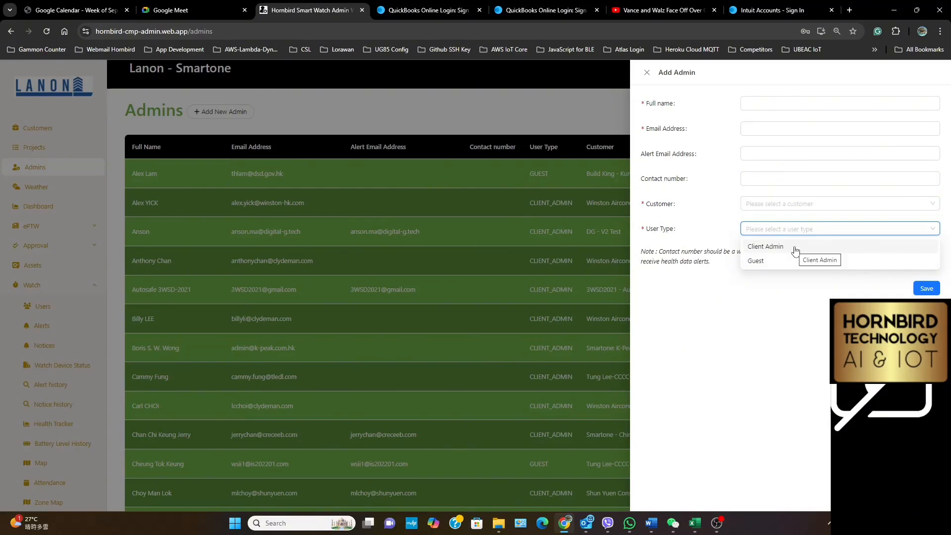
left_click(787, 343)
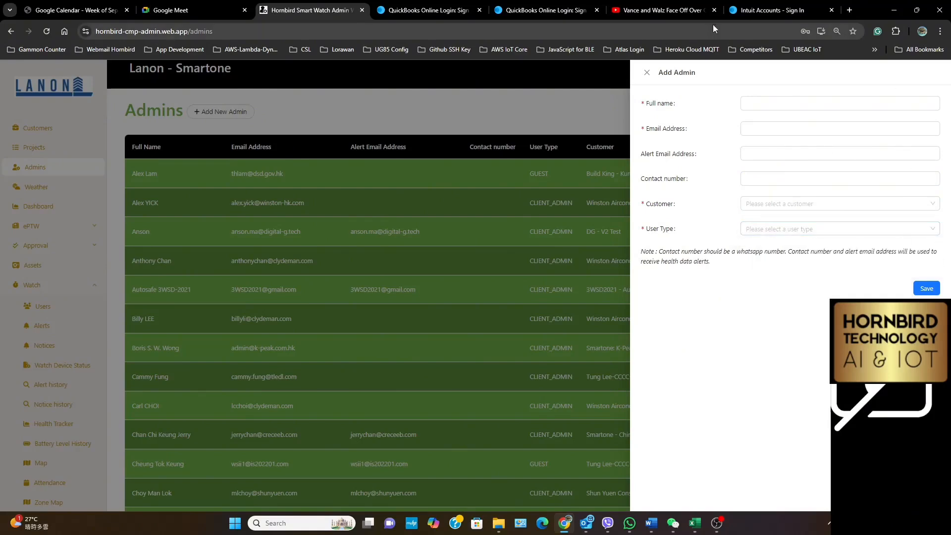
left_click(647, 72)
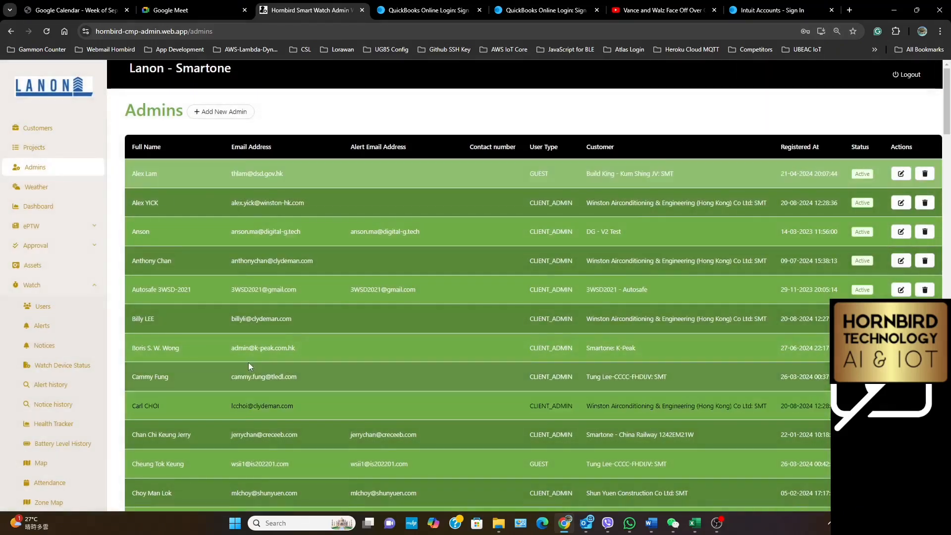
View the Weather page, open the Watch section's Users list, and start a multi-user import for Project 01
left_click(34, 192)
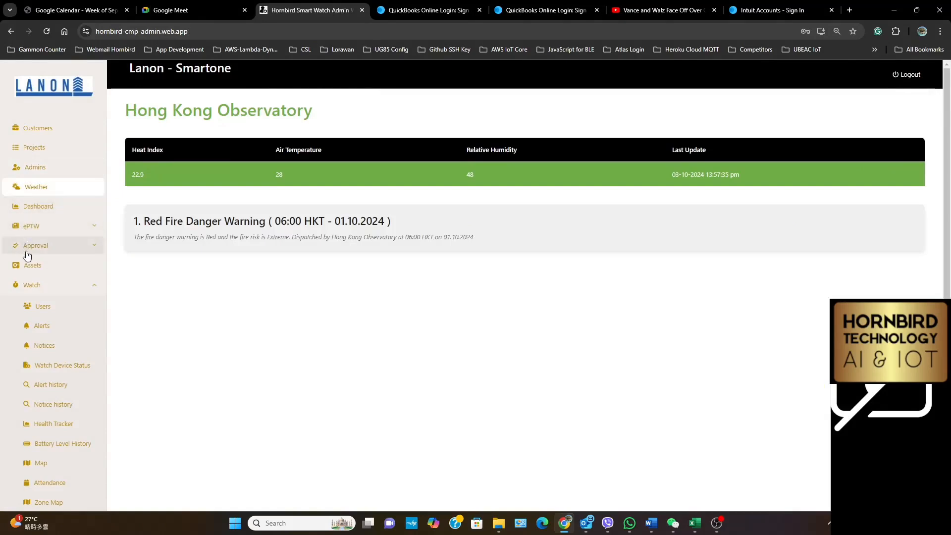
left_click(40, 309)
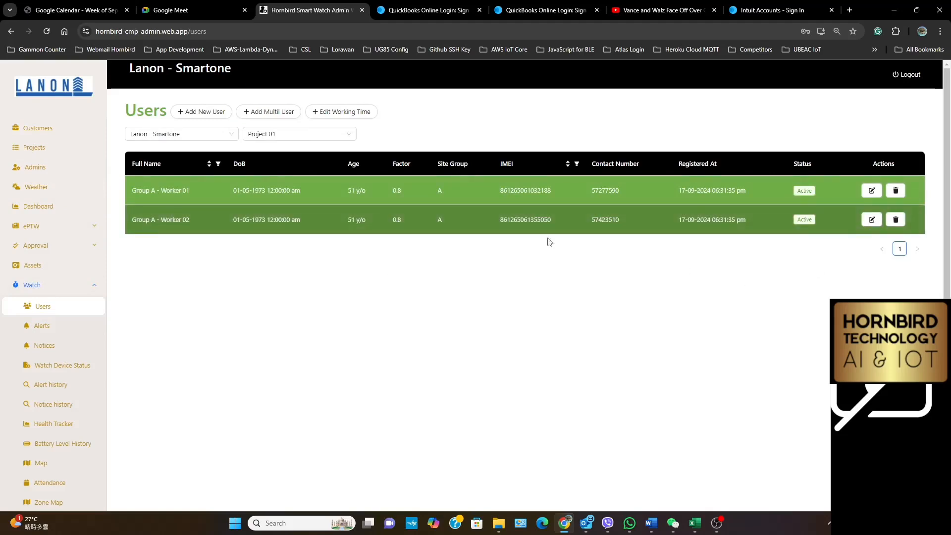
left_click(267, 113)
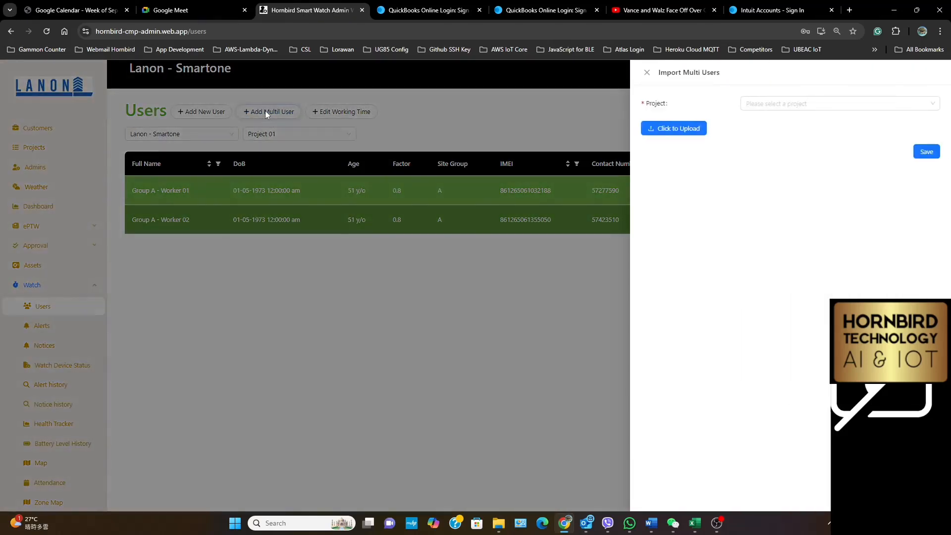
left_click(768, 109)
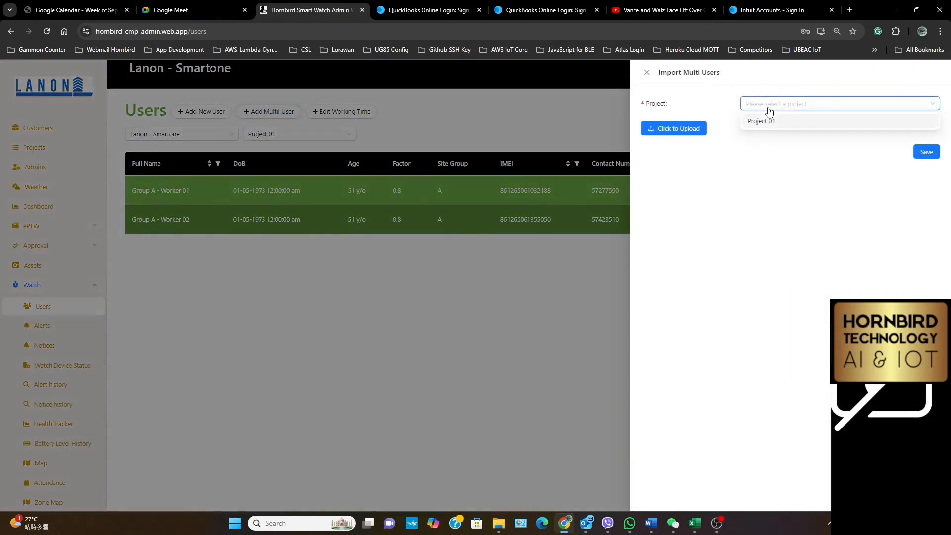
left_click(762, 127)
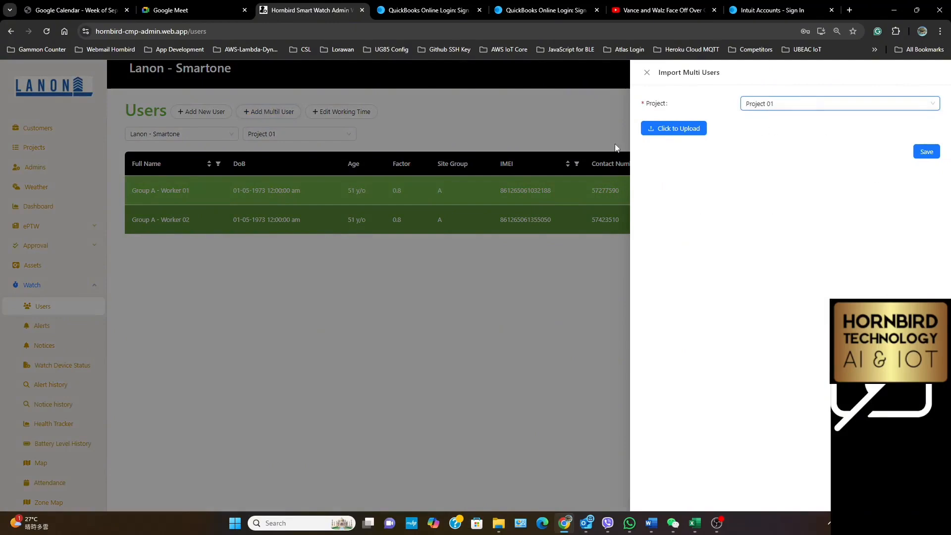
Try to upload BulkUsersEntryExcel.xlsx from the Smartone > Lanon 50 HB12 > SIM folder for the multi-user import
left_click(678, 130)
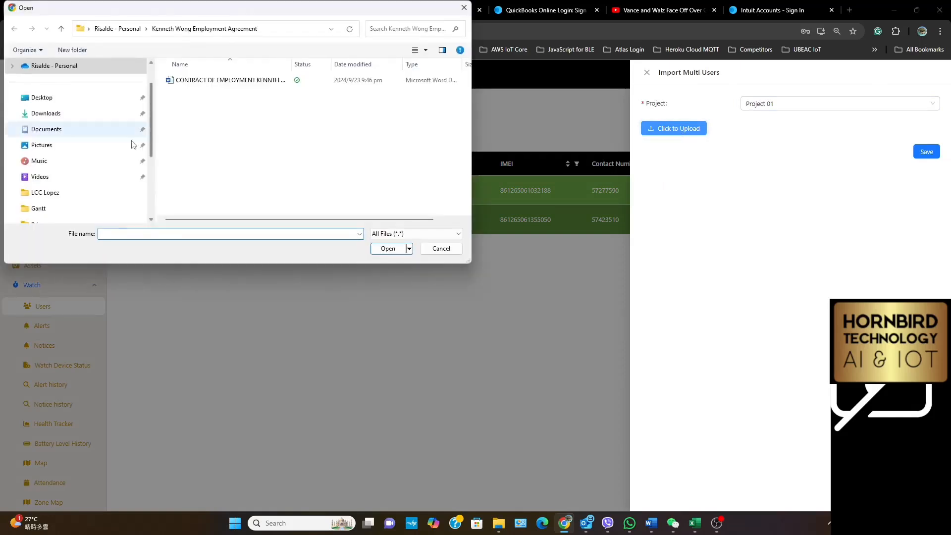
left_click(13, 67)
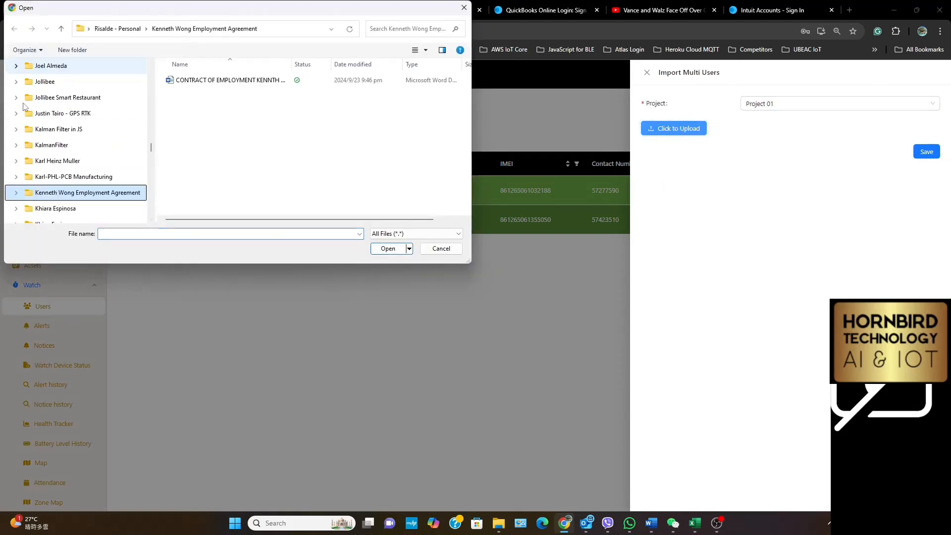
scroll(35, 130, "down", 6)
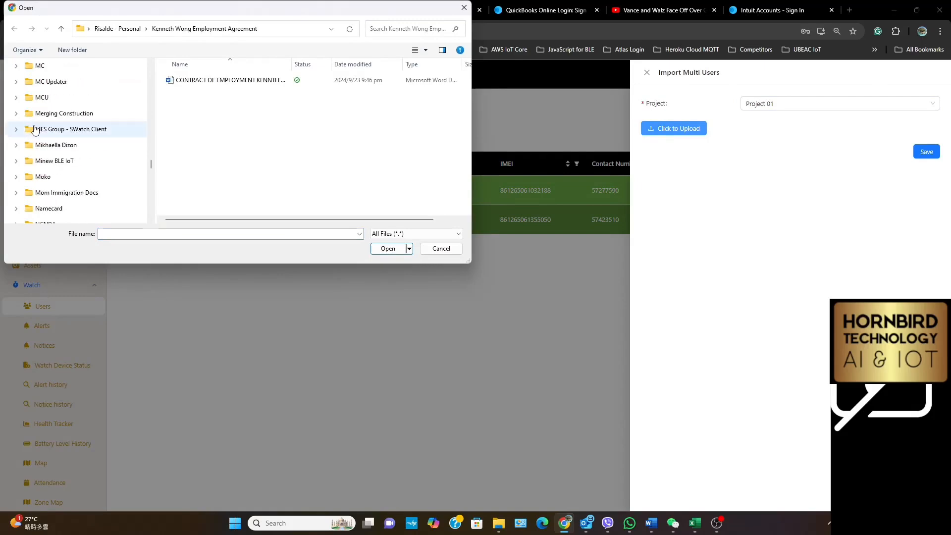
left_click(96, 178)
type("sma")
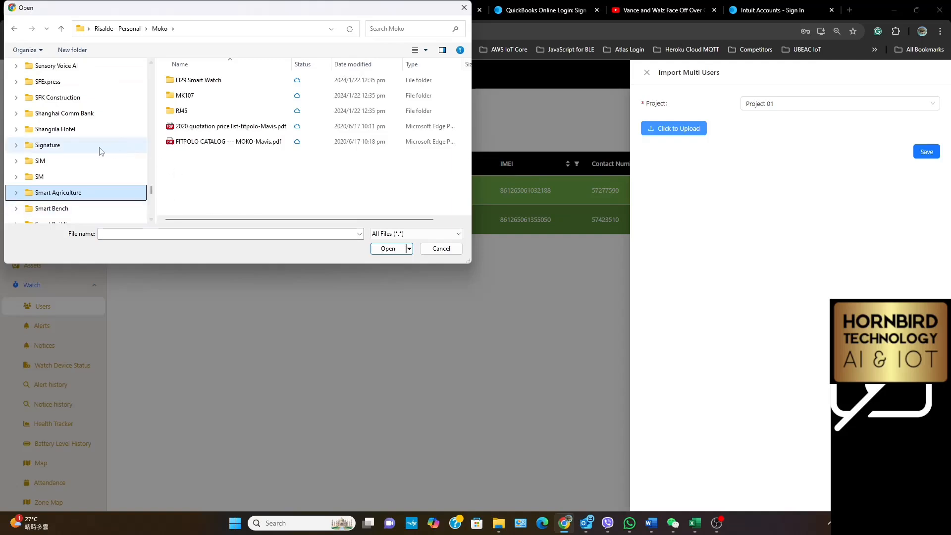
scroll(101, 151, "down", 3)
scroll(101, 151, "down", 3)
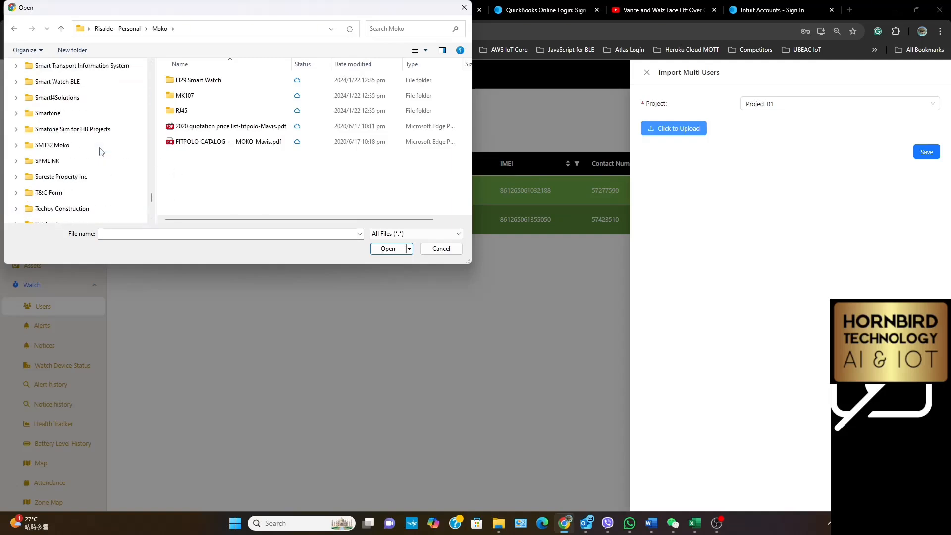
left_click(17, 115)
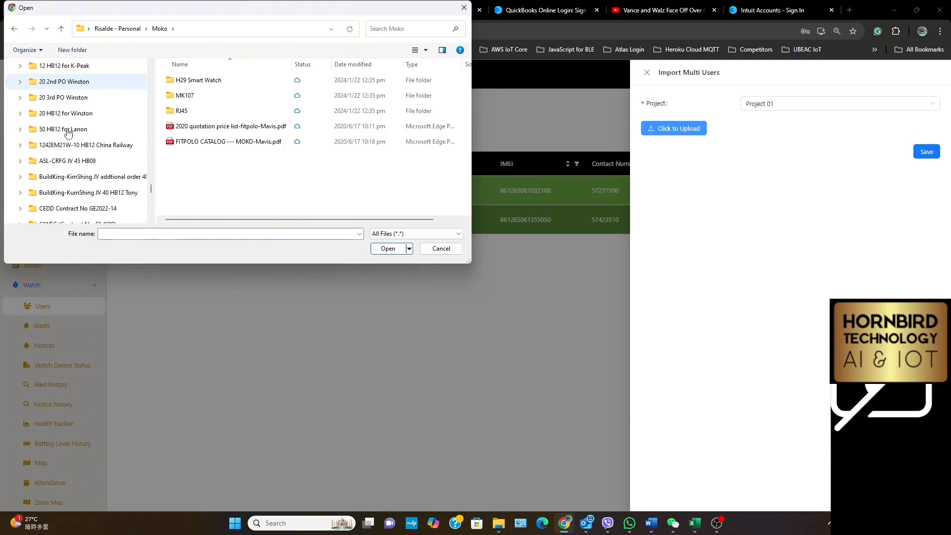
scroll(68, 132, "down", 3)
scroll(68, 132, "down", 4)
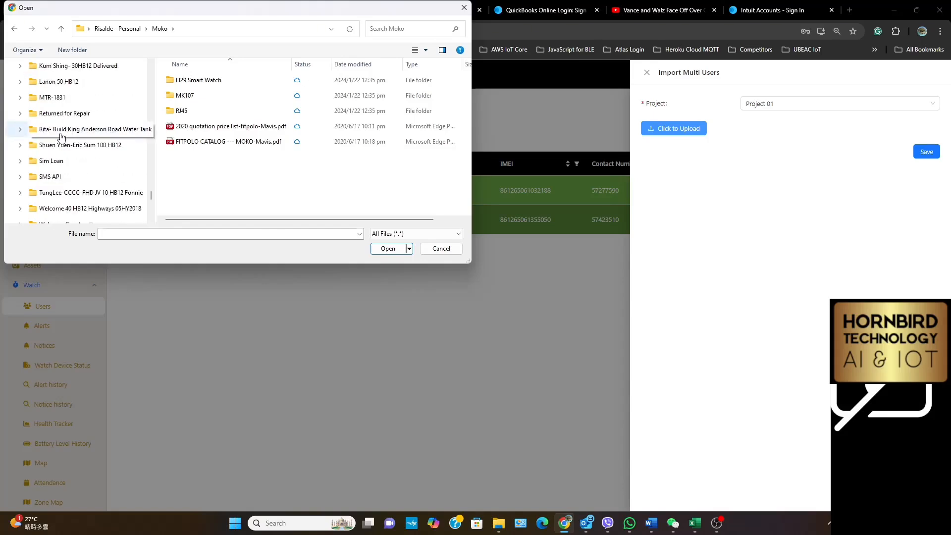
left_click(19, 81)
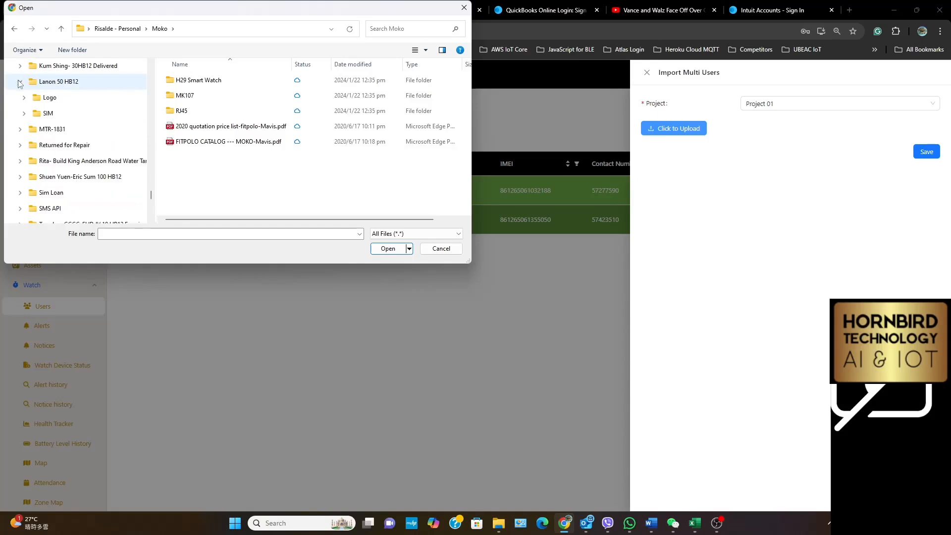
left_click(44, 112)
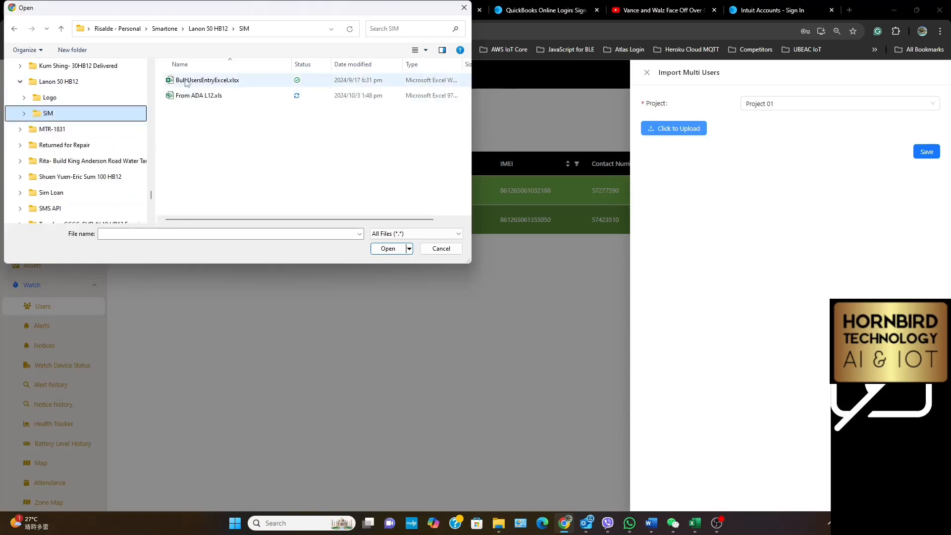
left_click(202, 83)
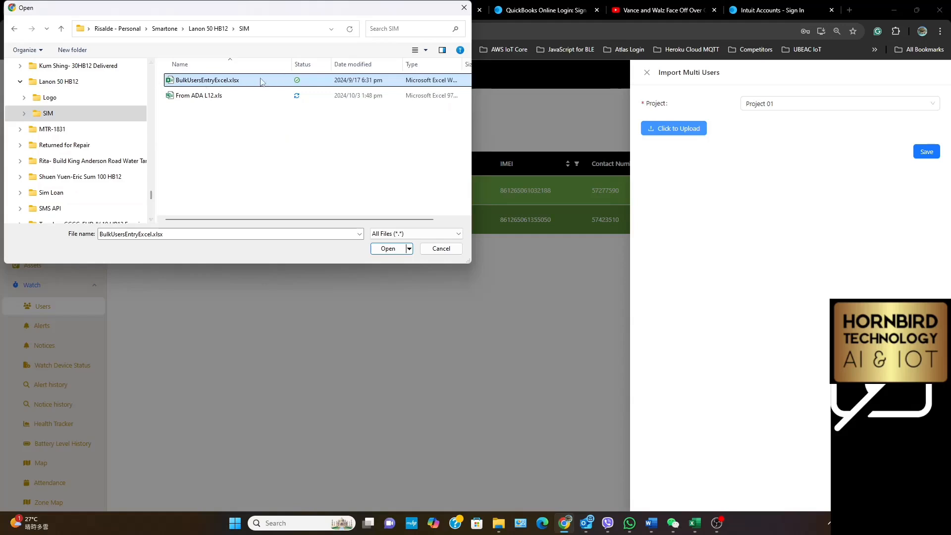
left_click(389, 249)
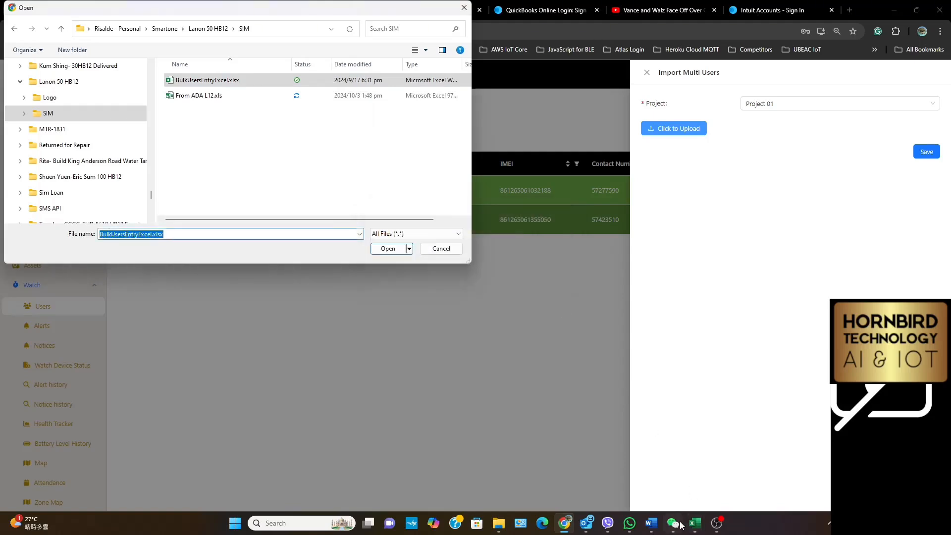
Close BulkUsersEntryExcel.xlsx in Excel, and load it into the import preview before closing the import without saving
mouse_move(693, 526)
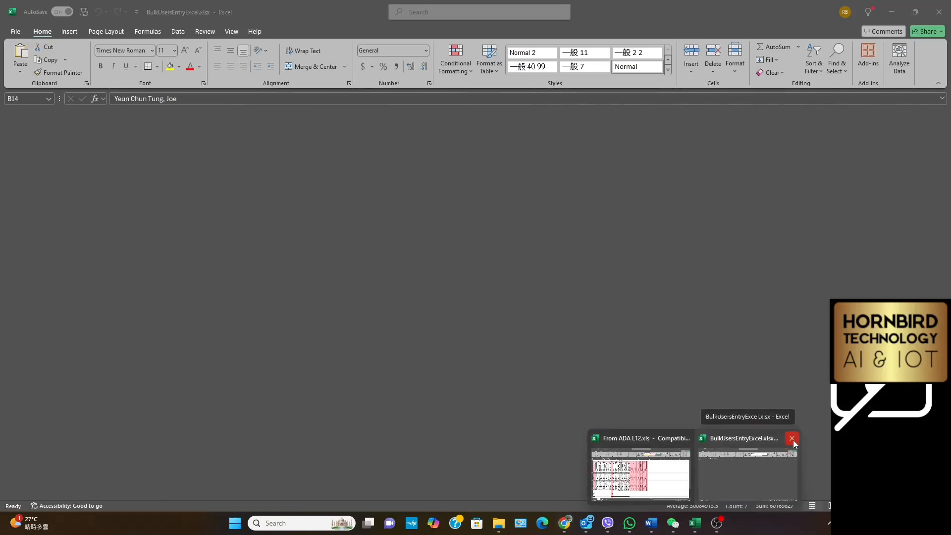
left_click(792, 438)
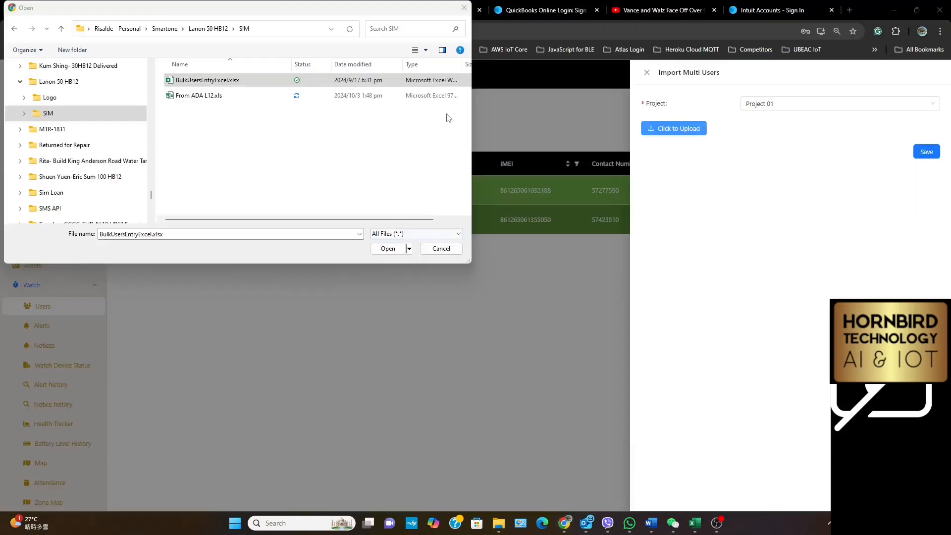
left_click(384, 249)
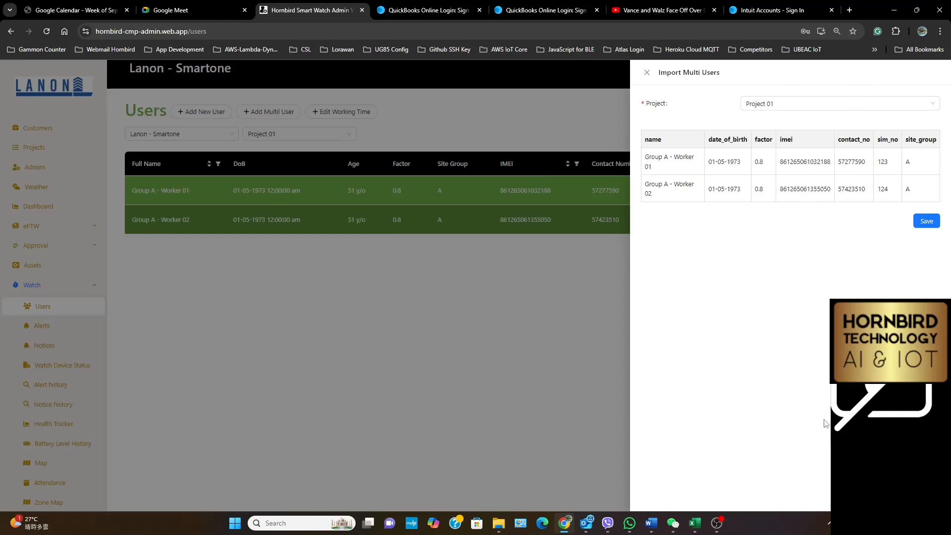
left_click(648, 75)
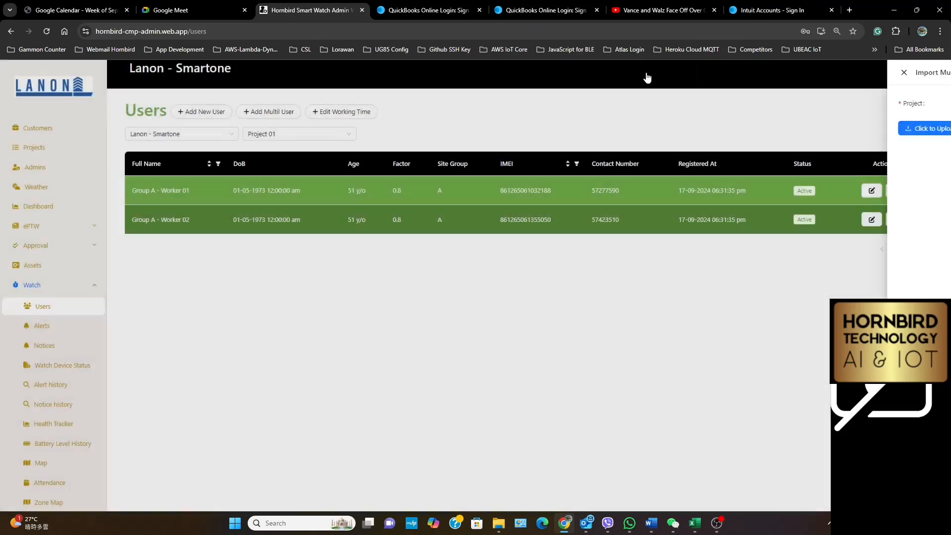
Open BulkUsersEntryExcel.xlsx from the Lanon 50 HB12 SIM folder and examine the Worker Information sheet's imei, sim_no and contact_no columns
mouse_move(700, 530)
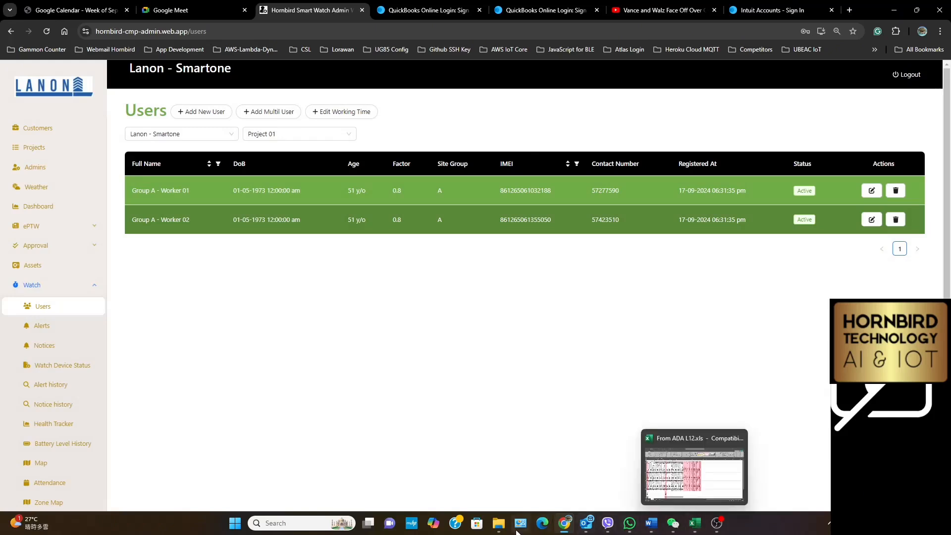
left_click(499, 523)
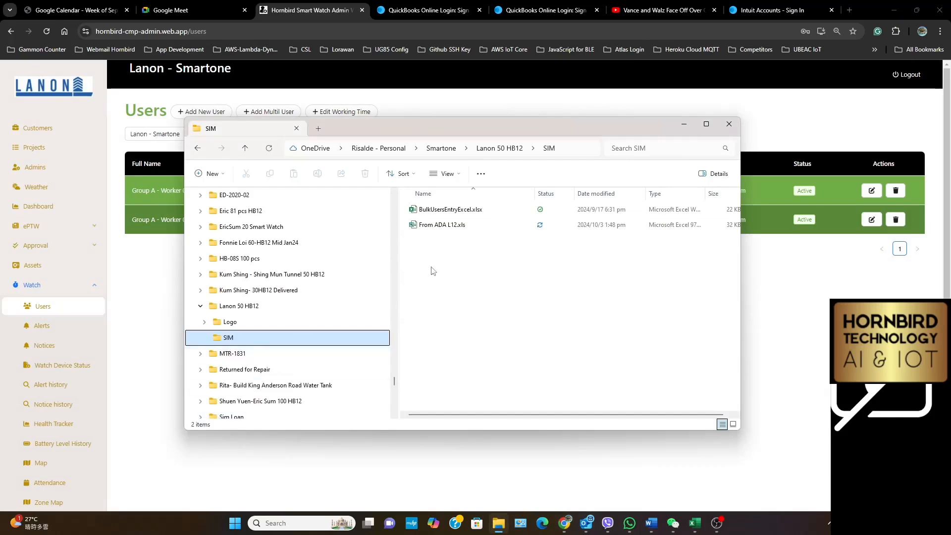
double_click(446, 209)
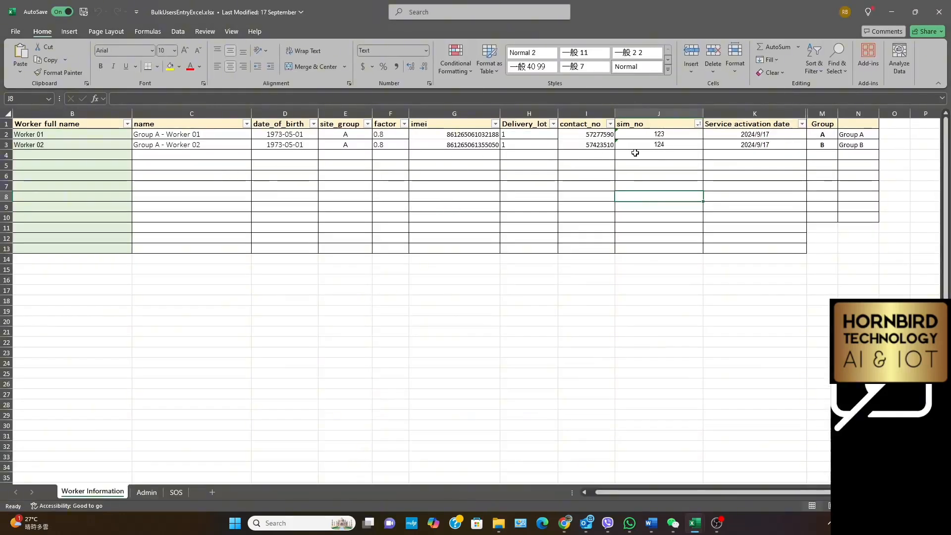
left_click(450, 111)
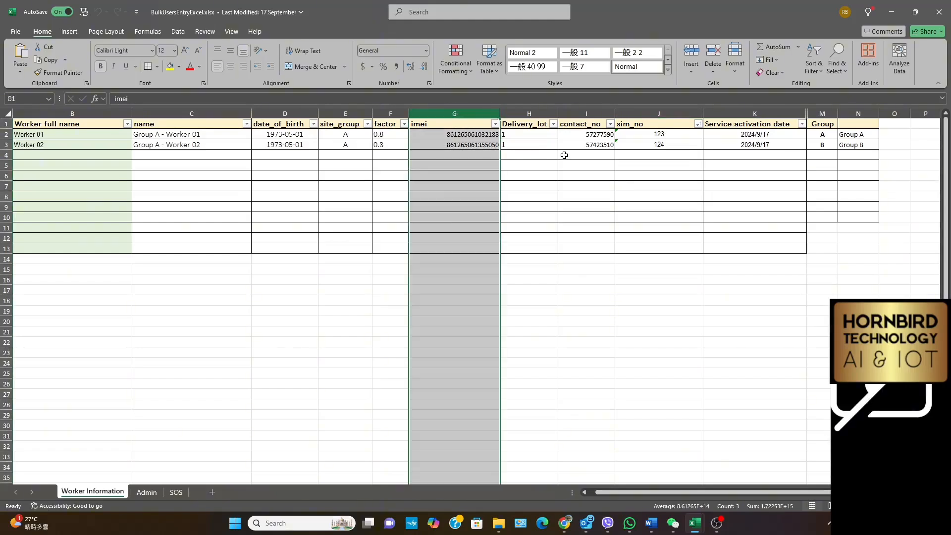
left_click(659, 112)
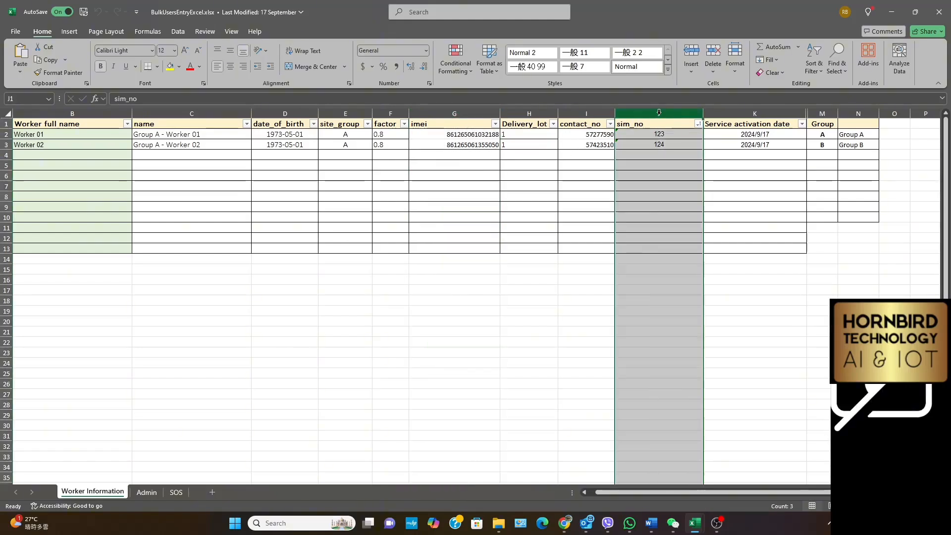
left_click(607, 112)
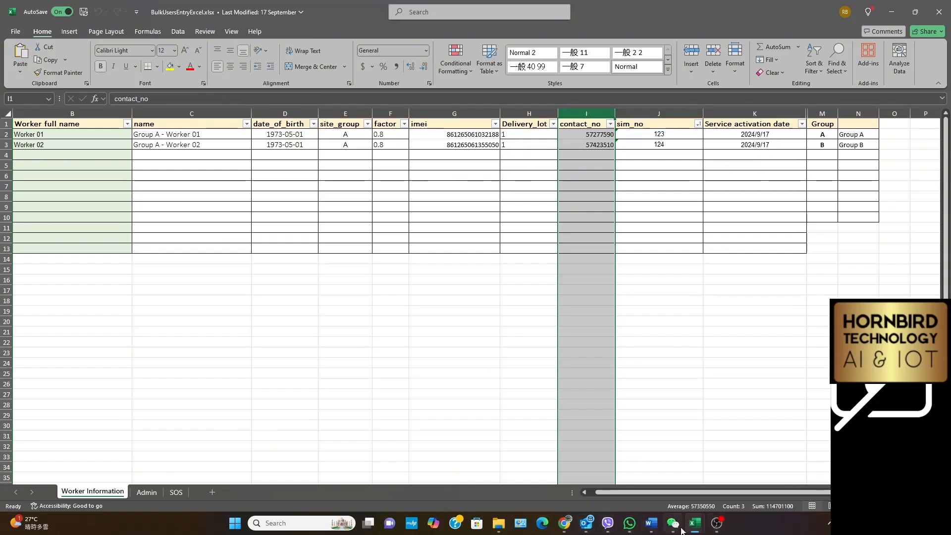
Copy the IMEIs in B3:B32 of From ADA L12.xls into the imei column of BulkUsersEntryExcel.xlsx, starting at G4
mouse_move(694, 526)
left_click(673, 500)
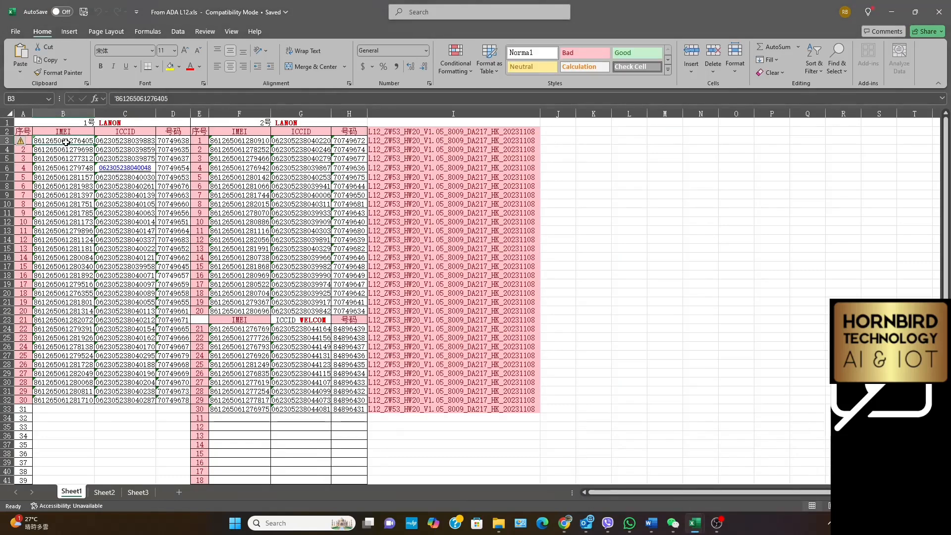
left_click_drag(73, 141, 74, 401)
right_click(52, 330)
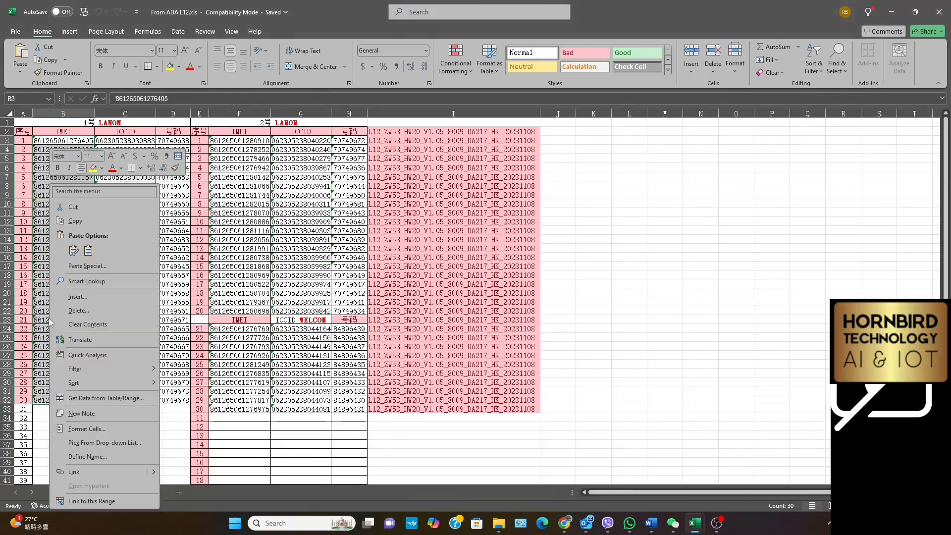
left_click(86, 222)
mouse_move(696, 526)
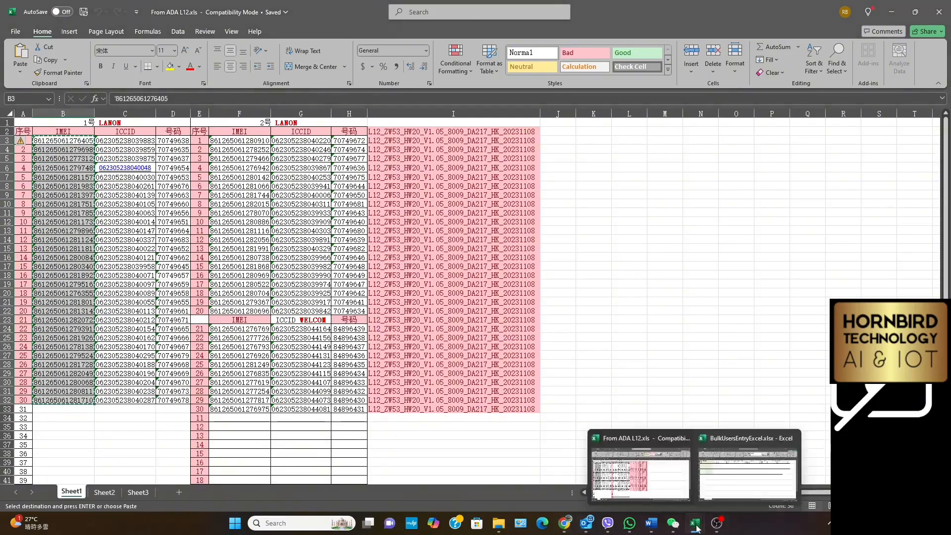
left_click(731, 493)
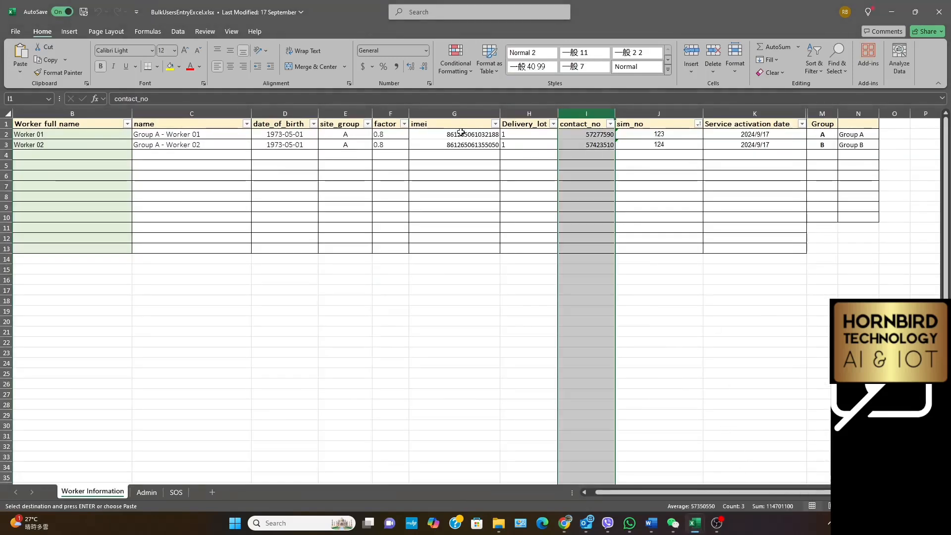
left_click(457, 155)
right_click(457, 155)
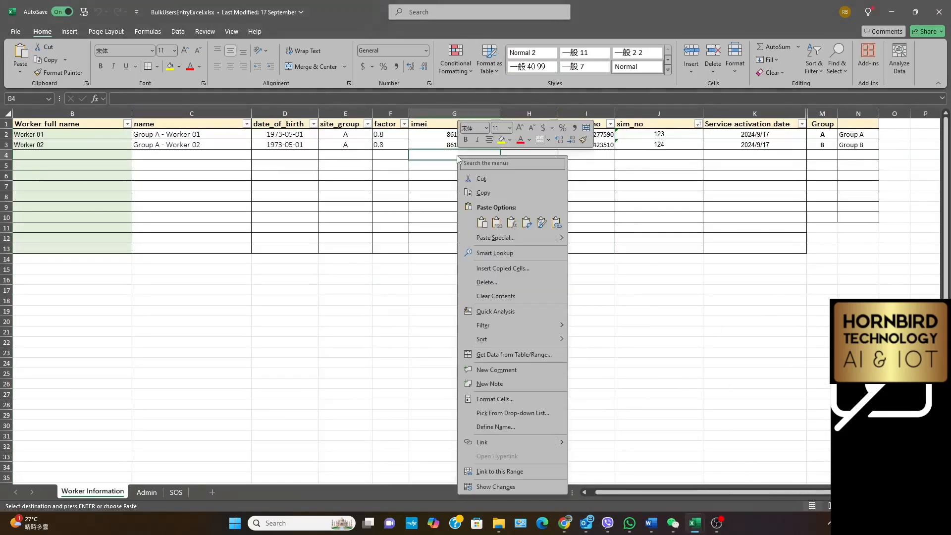
left_click(482, 223)
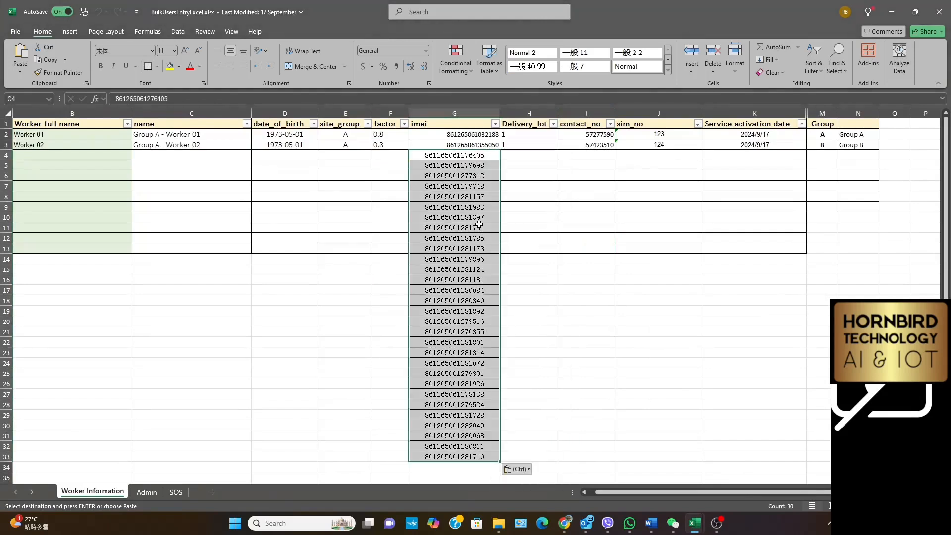
left_click(566, 319)
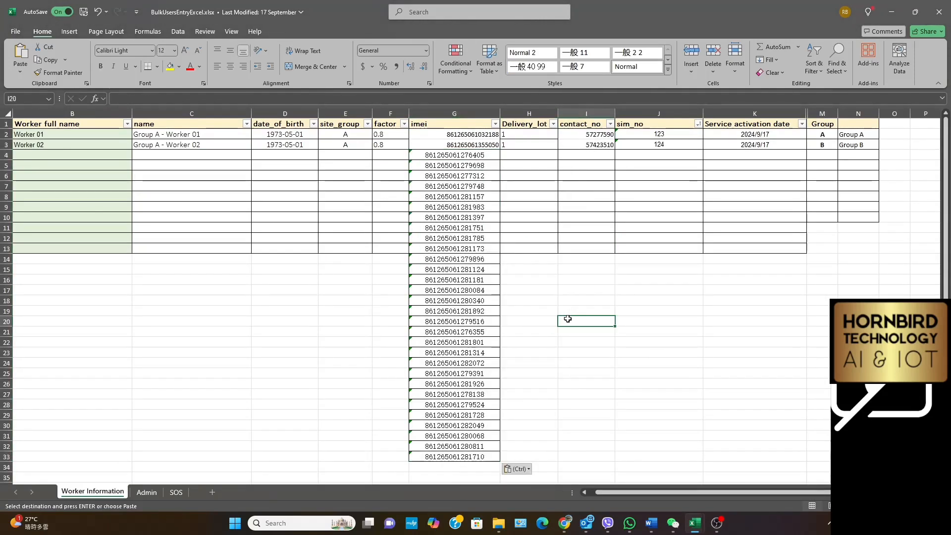
Copy the second Lanon IMEI list, F3:F22 of From ADA L12.xls, into BulkUsersEntryExcel.xlsx's imei column starting at G34
mouse_move(696, 523)
left_click(641, 470)
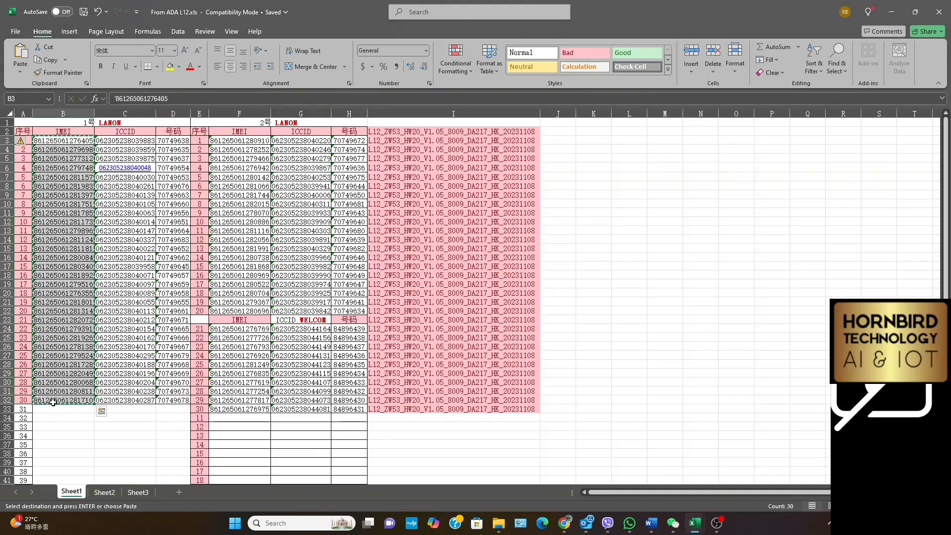
left_click_drag(250, 141, 231, 310)
right_click(253, 261)
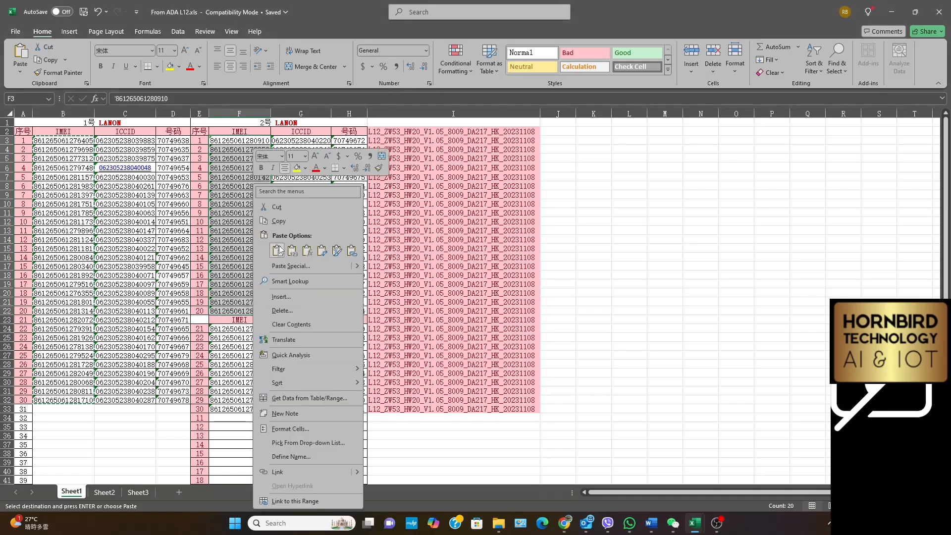
left_click(270, 217)
mouse_move(564, 523)
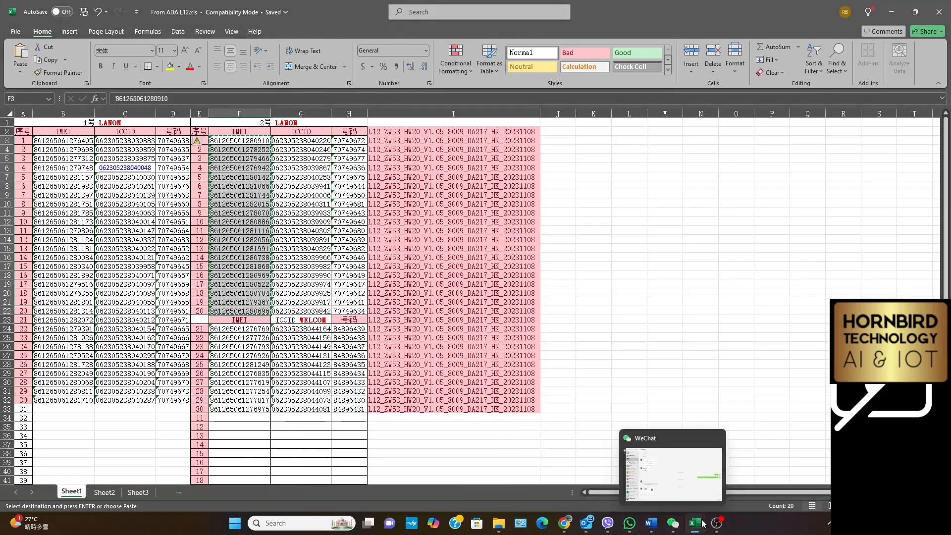
mouse_move(695, 523)
left_click(742, 467)
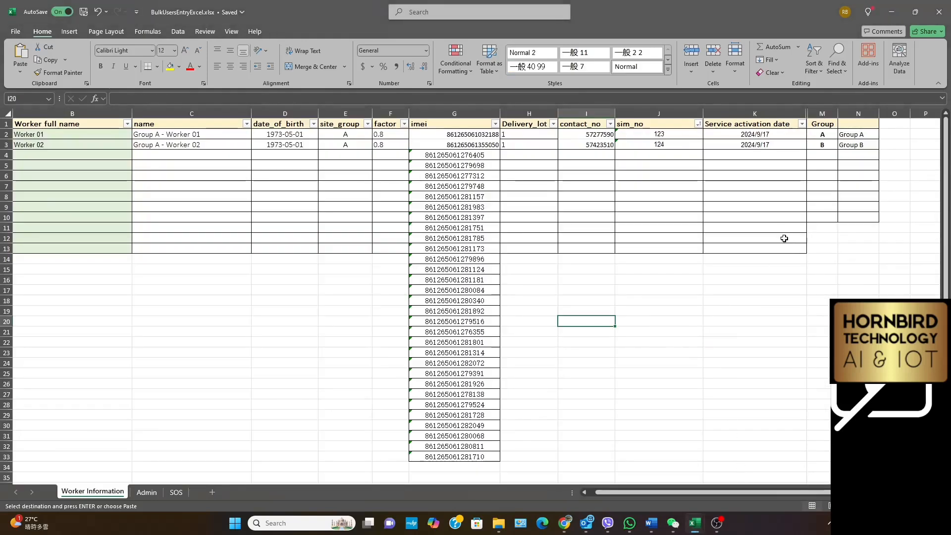
scroll(490, 421, "down", 1)
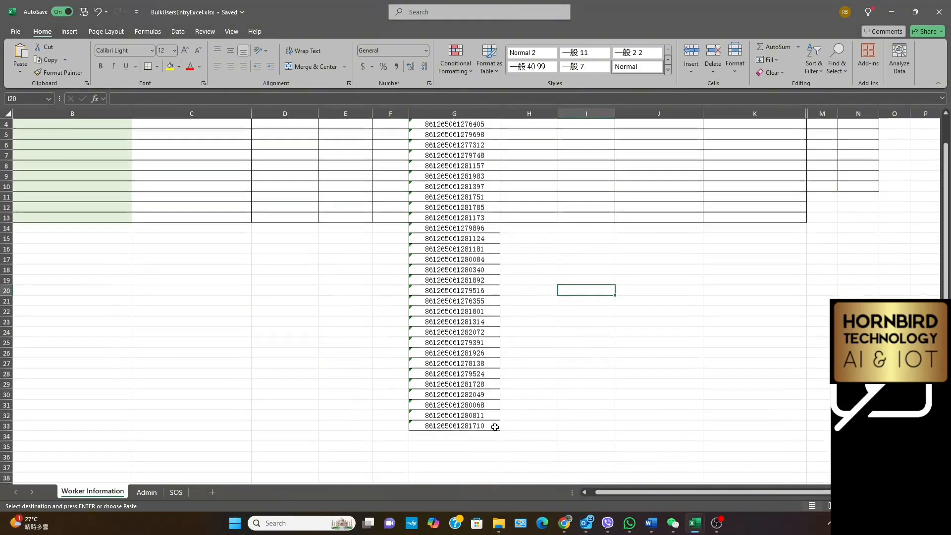
right_click(458, 438)
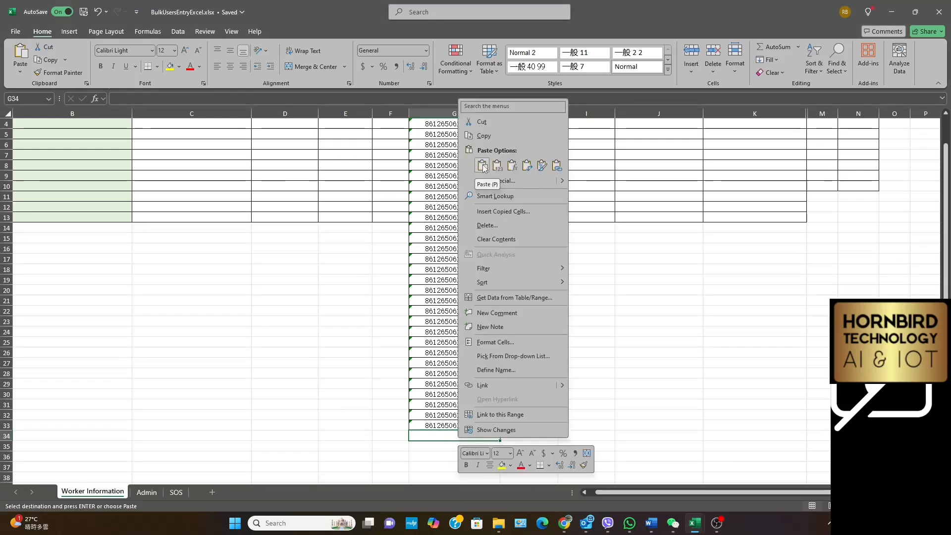
left_click(482, 166)
scroll(639, 316, "down", 9)
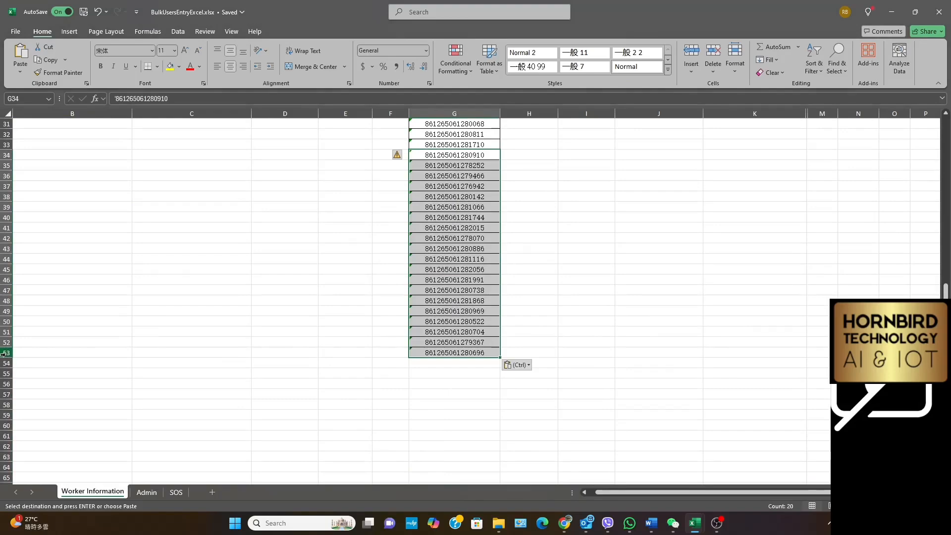
scroll(164, 316, "up", 10)
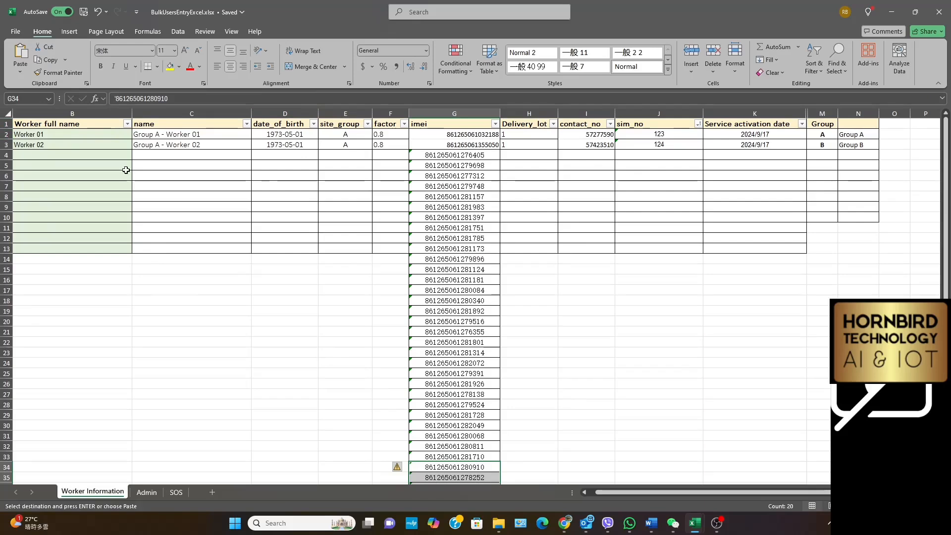
scroll(444, 340, "down", 9)
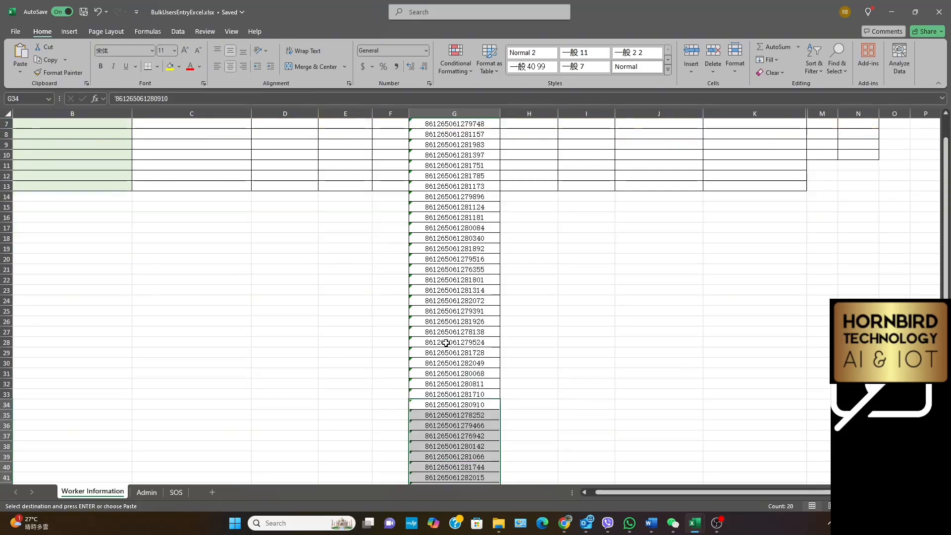
Copy the ICCIDs in C3:C32 of From ADA L12.xls into the sim_no column of BulkUsersEntryExcel.xlsx, starting at J4
mouse_move(695, 522)
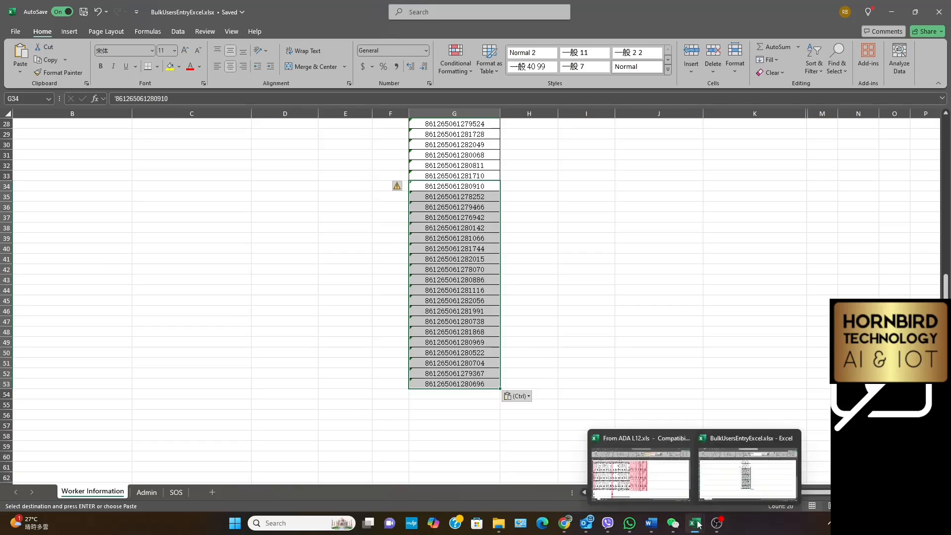
left_click(639, 466)
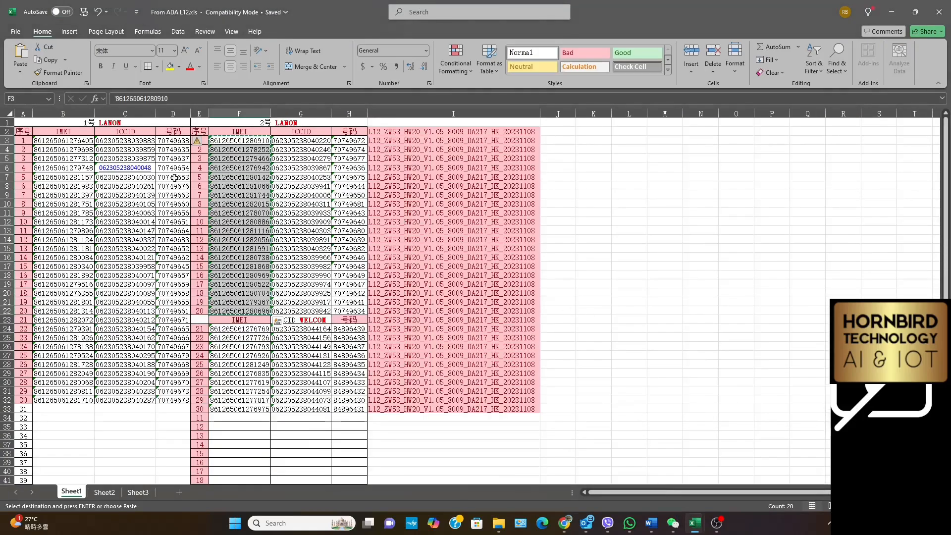
left_click_drag(123, 143, 131, 400)
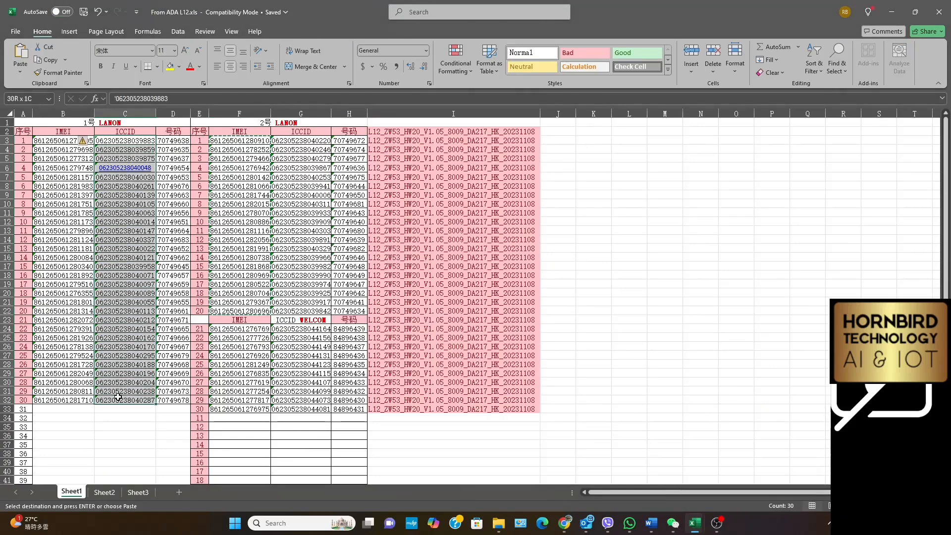
right_click(133, 349)
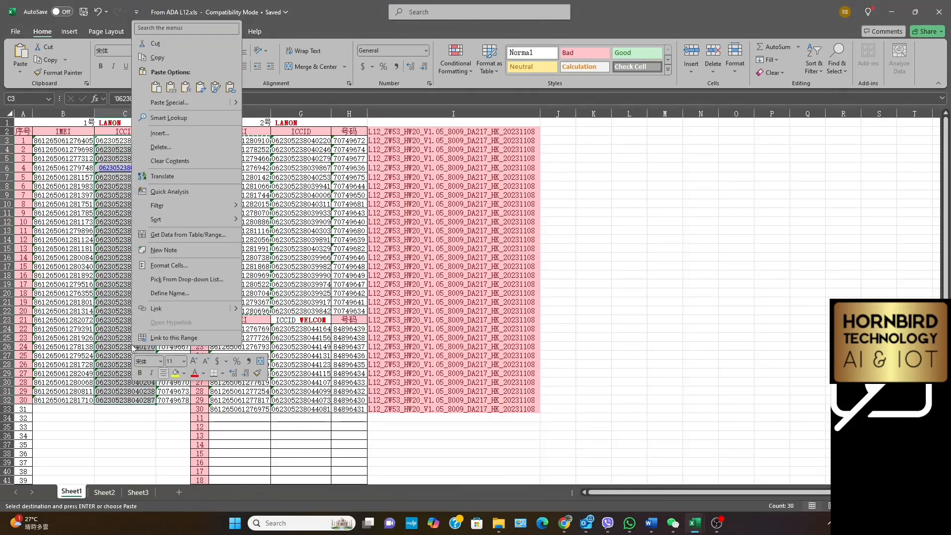
left_click(157, 57)
mouse_move(695, 524)
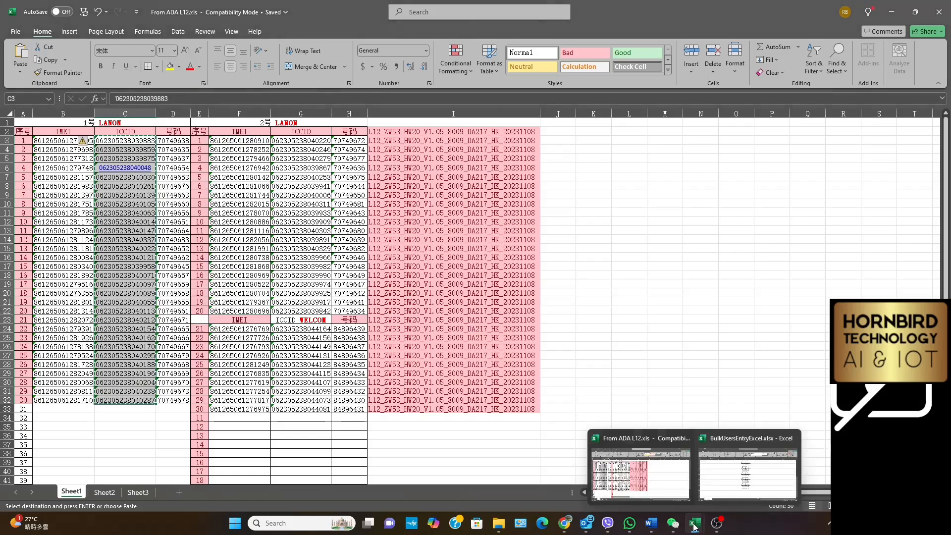
left_click(711, 478)
scroll(504, 346, "up", 9)
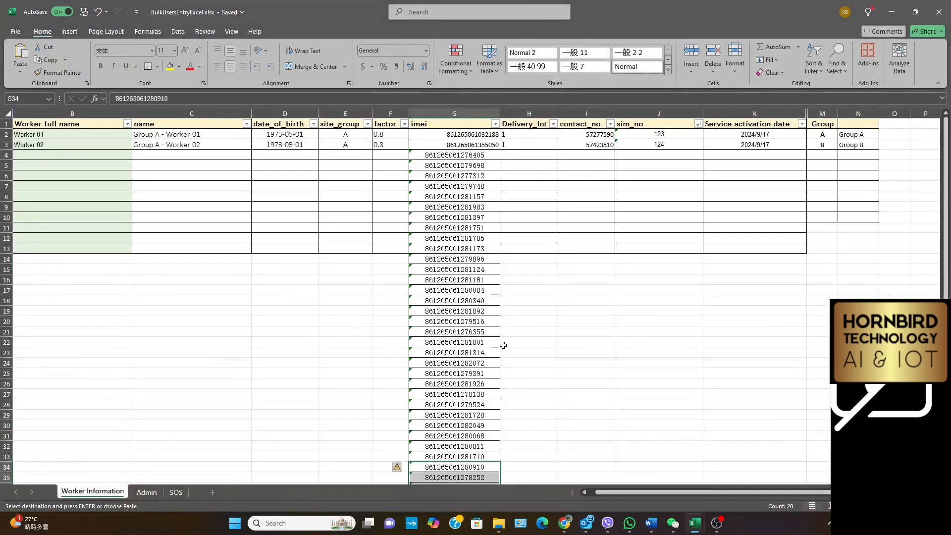
left_click(654, 154)
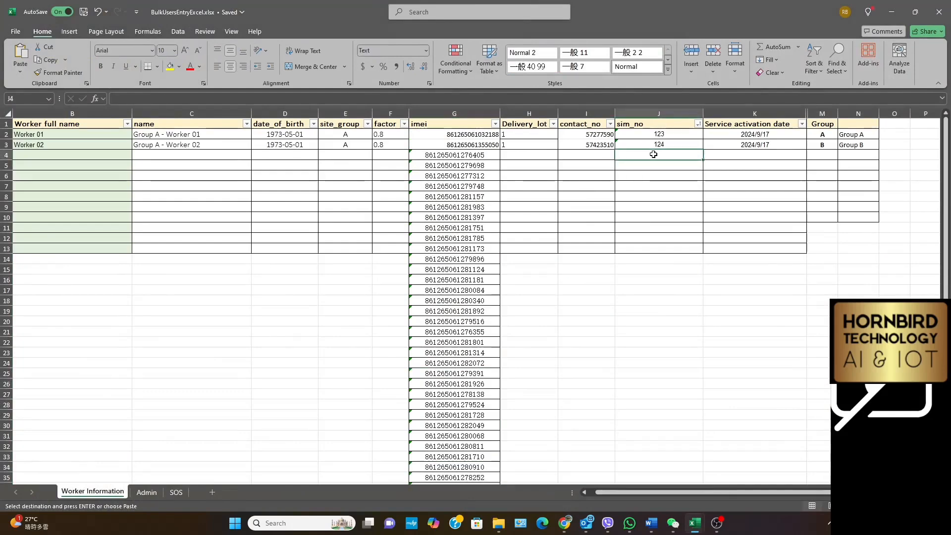
right_click(654, 154)
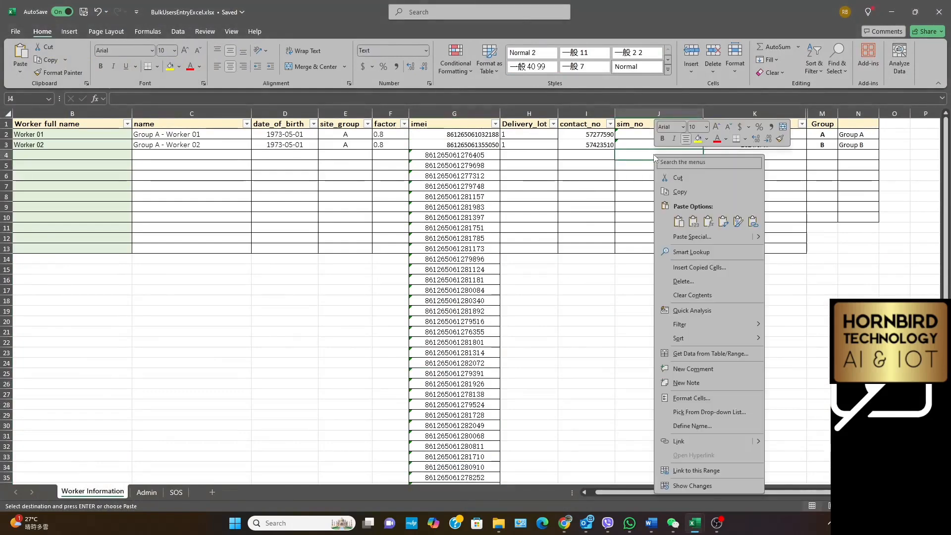
left_click(678, 221)
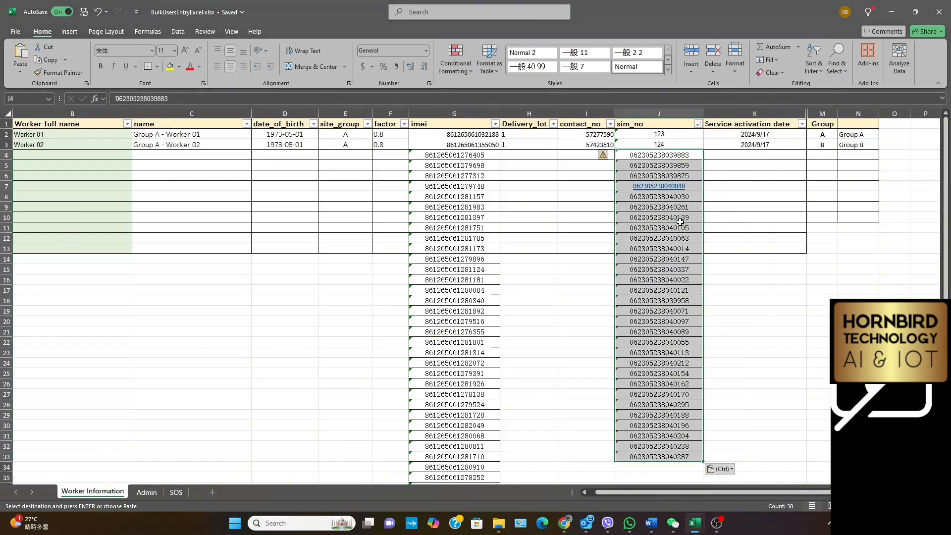
Copy the second Lanon ICCID list, G3:G22 of From ADA L12.xls, into BulkUsersEntryExcel.xlsx's sim_no column starting at J34
mouse_move(697, 531)
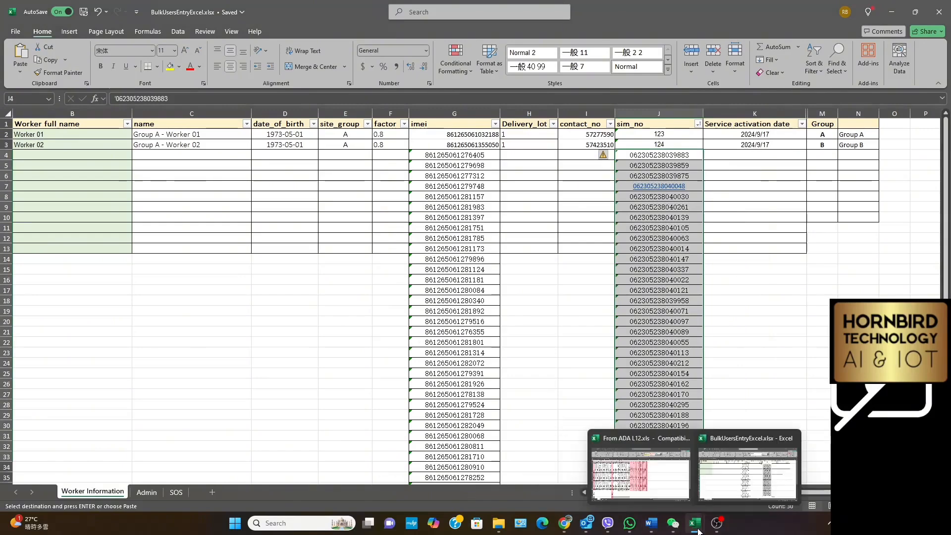
left_click(644, 490)
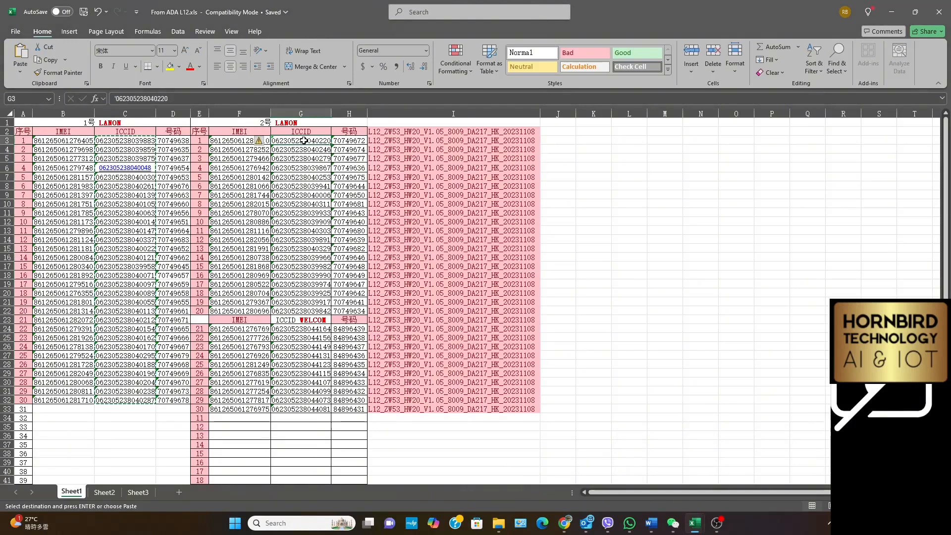
left_click_drag(301, 140, 305, 311)
right_click(310, 184)
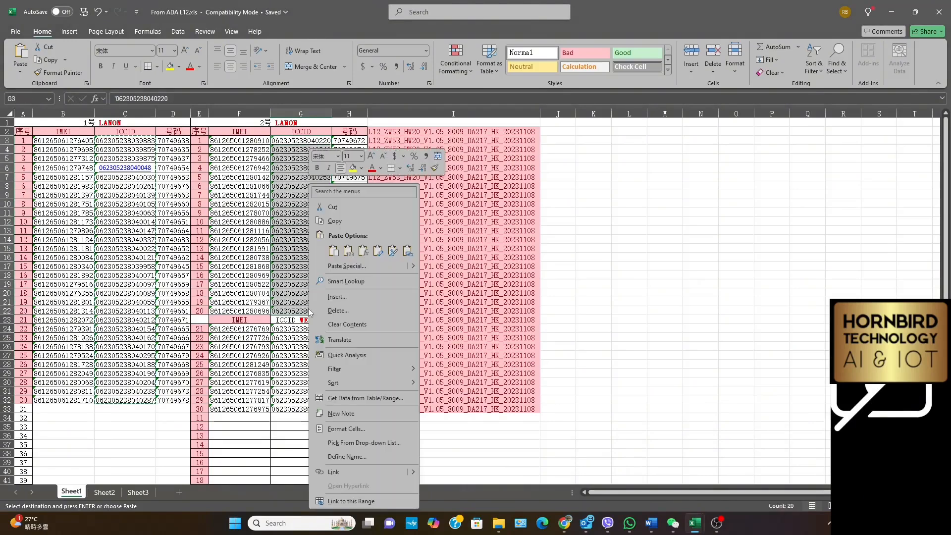
left_click(339, 220)
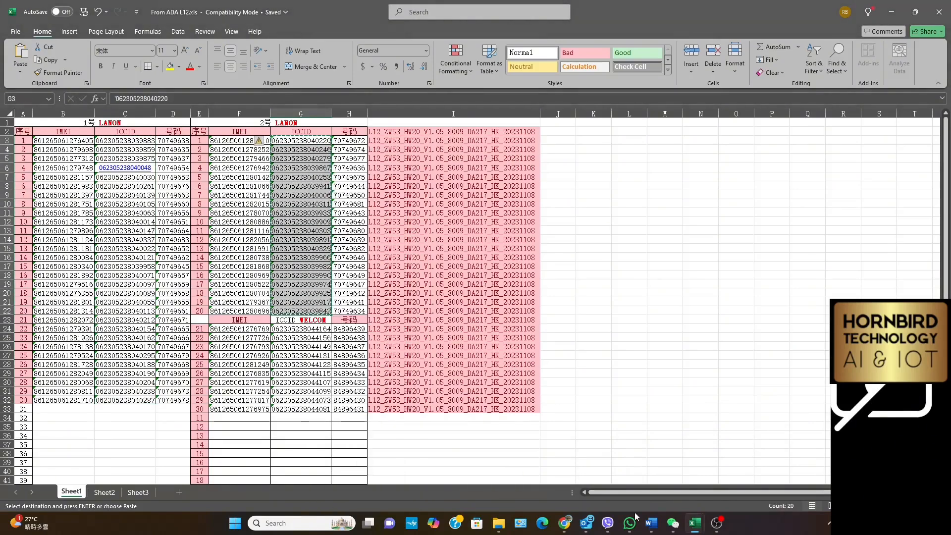
mouse_move(697, 531)
left_click(748, 466)
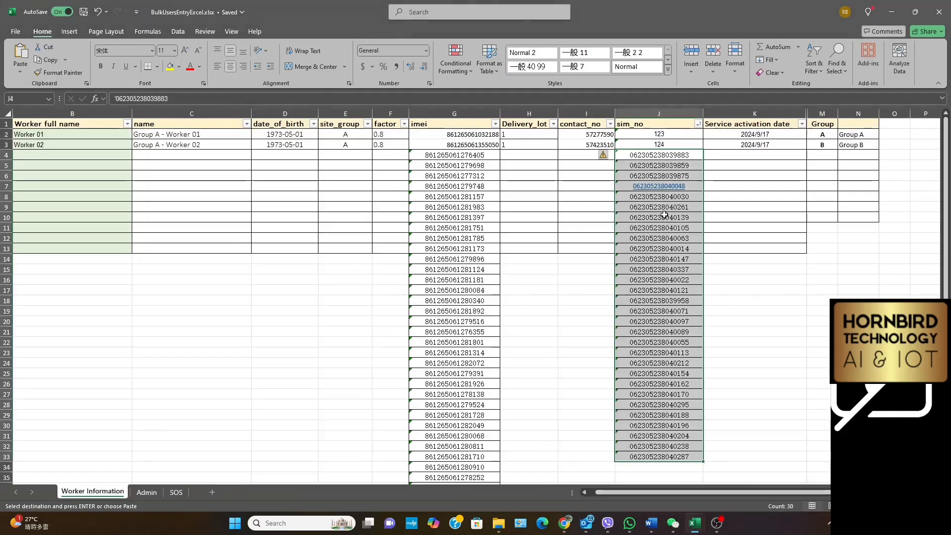
scroll(662, 347, "down", 2)
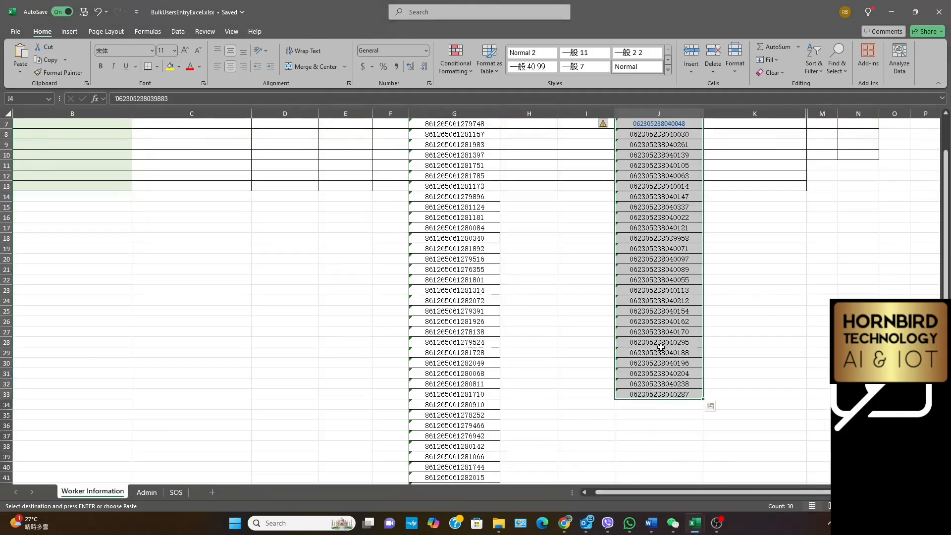
left_click(639, 407)
right_click(640, 406)
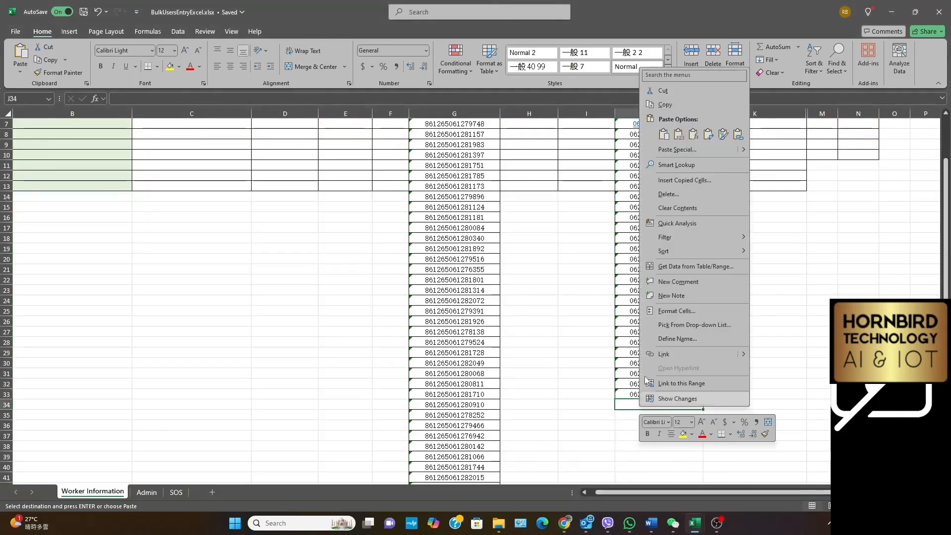
left_click(663, 134)
scroll(694, 299, "down", 5)
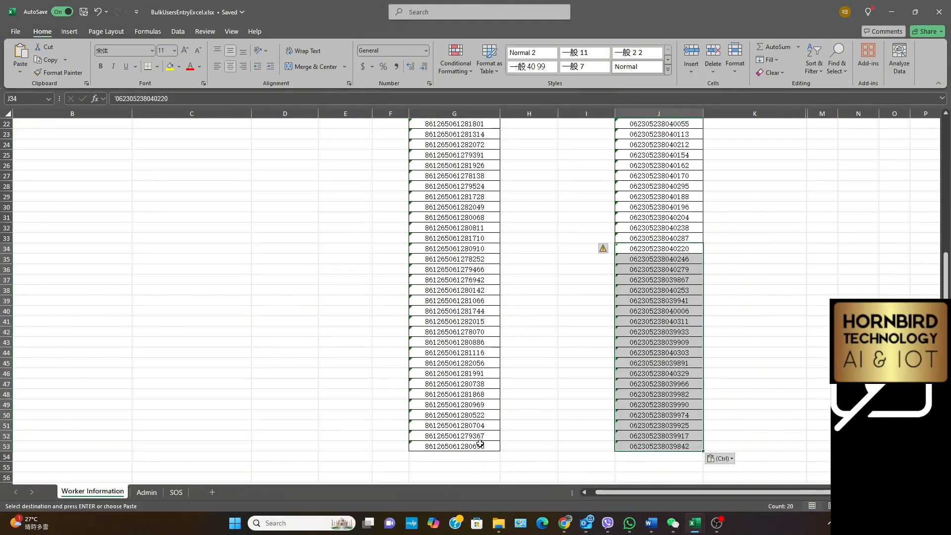
scroll(646, 452, "up", 7)
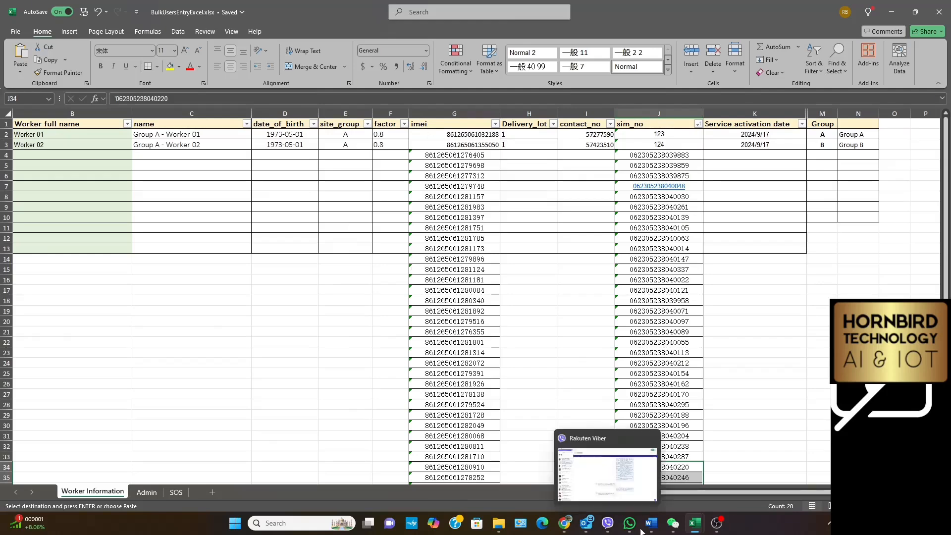
mouse_move(697, 529)
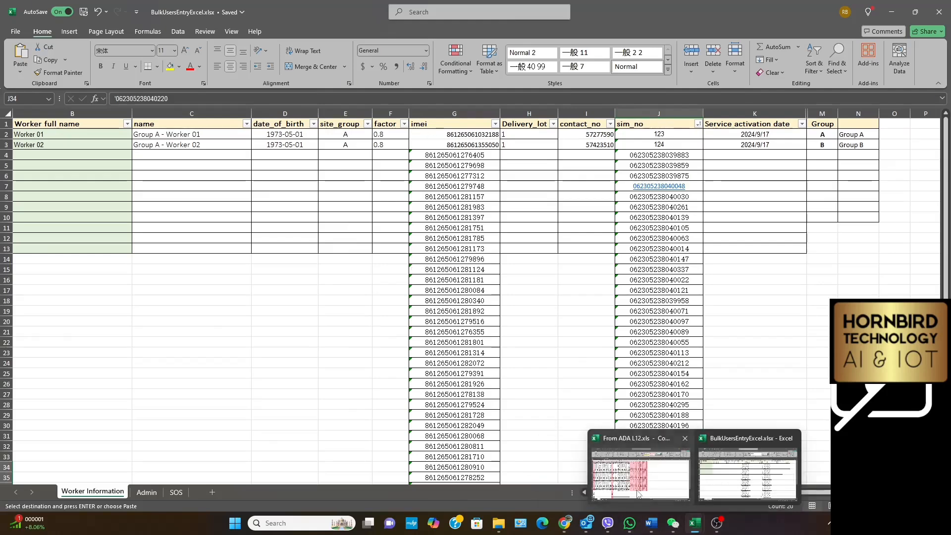
Copy the phone numbers in D3:D32 of From ADA L12.xls into BulkUsersEntryExcel.xlsx's contact_no column, starting at I4
left_click(639, 473)
left_click_drag(170, 141, 179, 399)
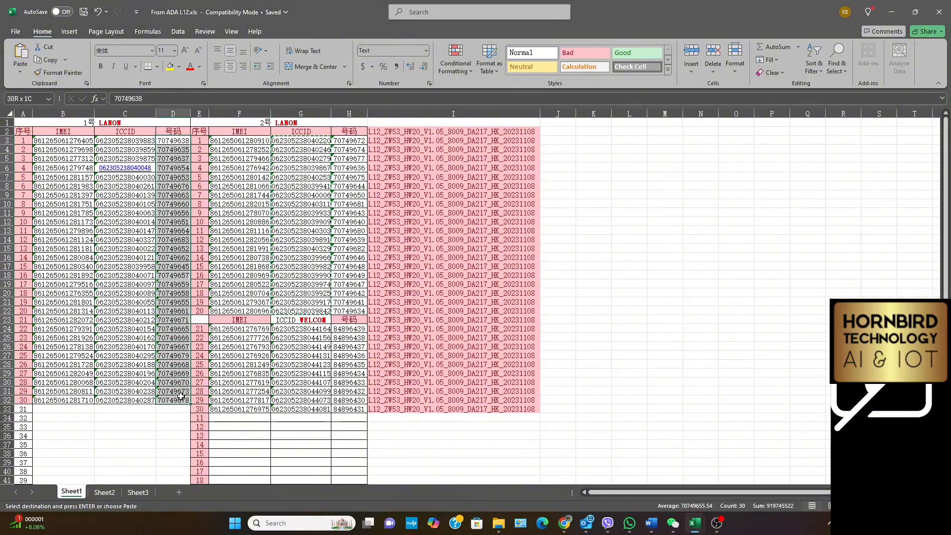
right_click(177, 394)
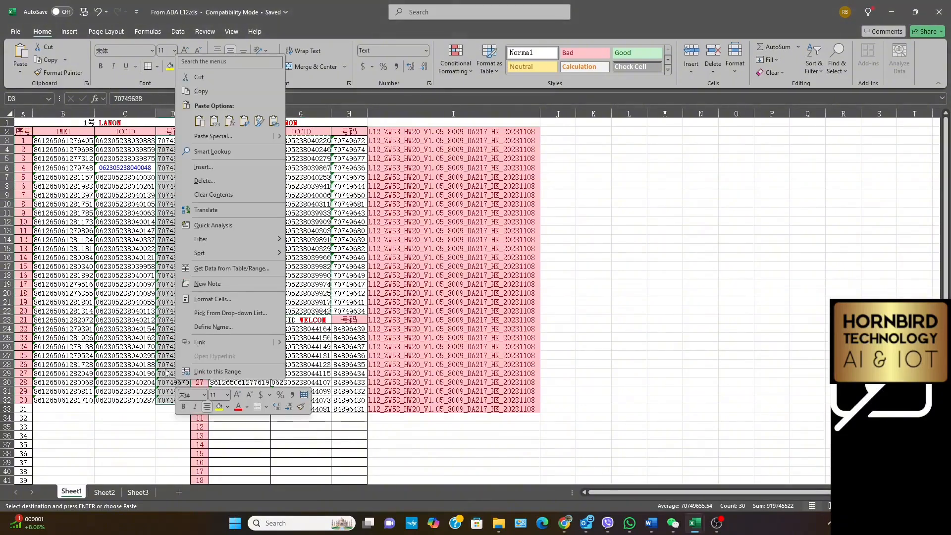
left_click(199, 91)
mouse_move(695, 527)
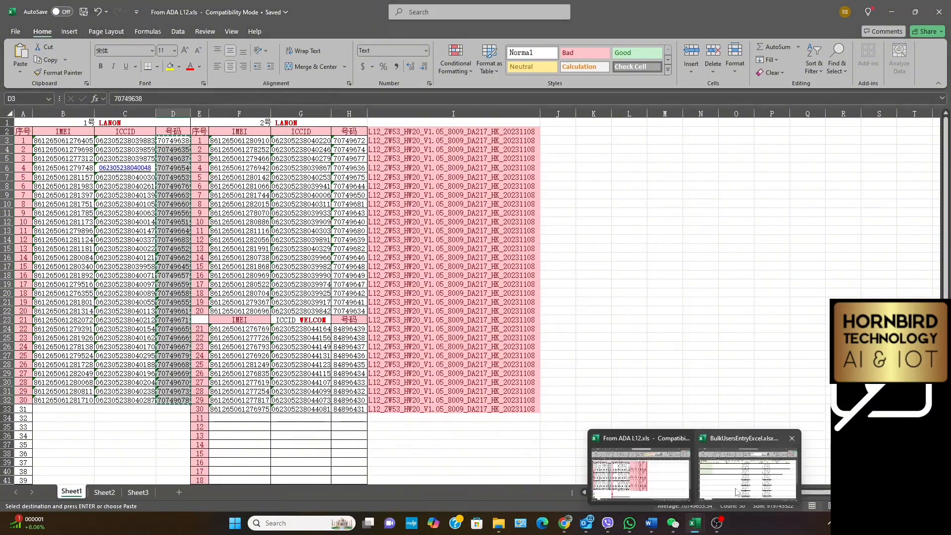
left_click(699, 493)
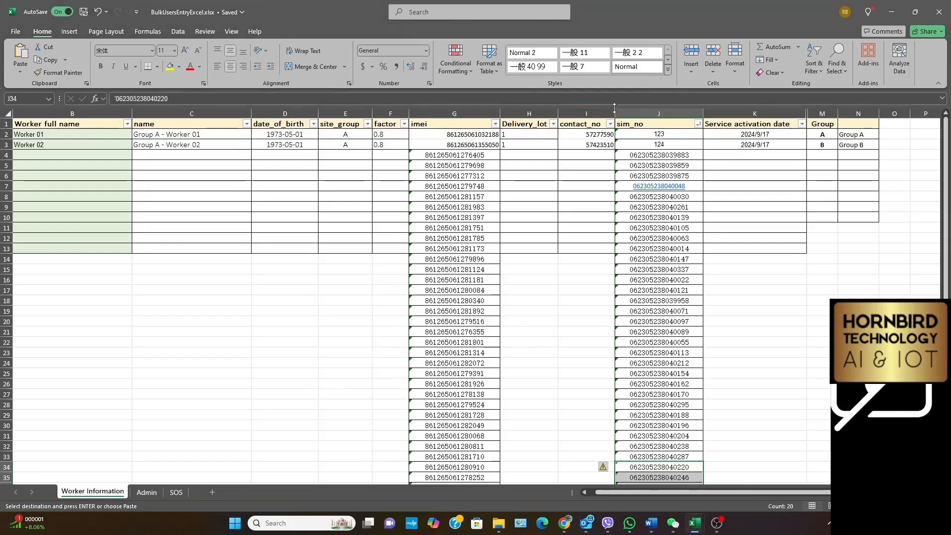
left_click(588, 156)
right_click(588, 157)
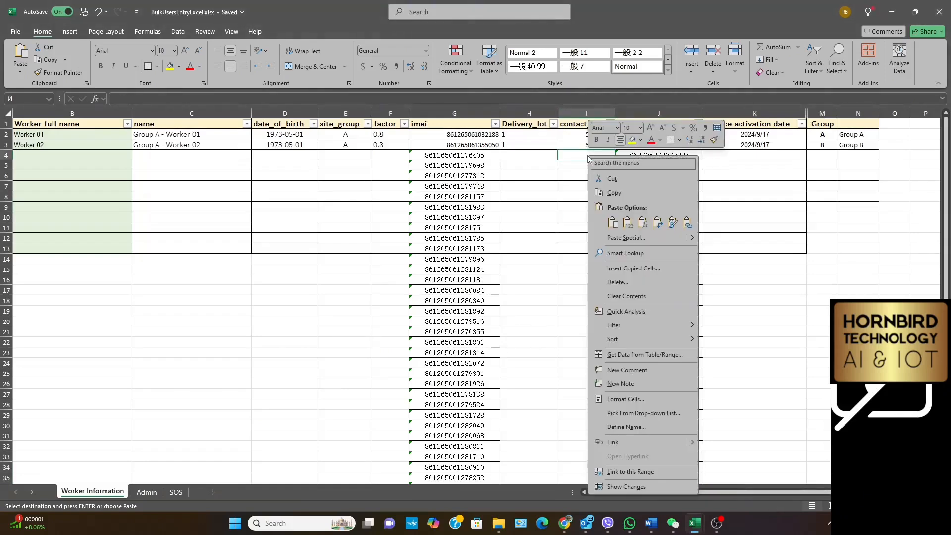
left_click(613, 223)
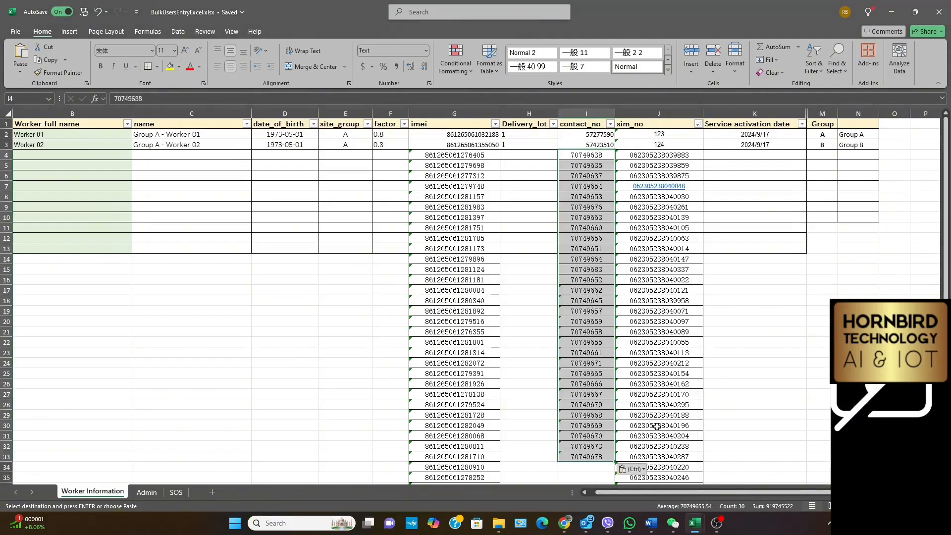
Copy the second Lanon phone number list, H3:H22 of From ADA L12.xls, into BulkUsersEntryExcel.xlsx's contact_no column starting at I34
mouse_move(696, 523)
left_click(640, 470)
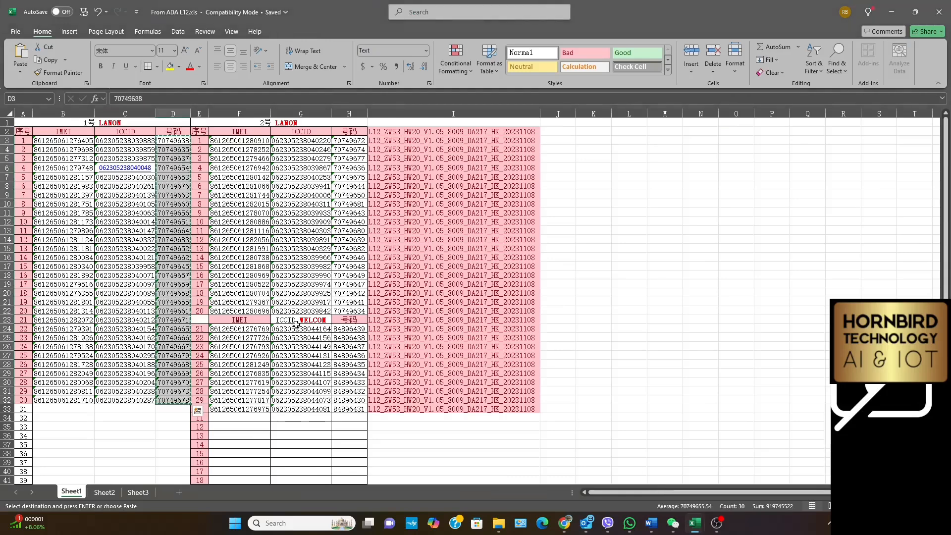
left_click(351, 140)
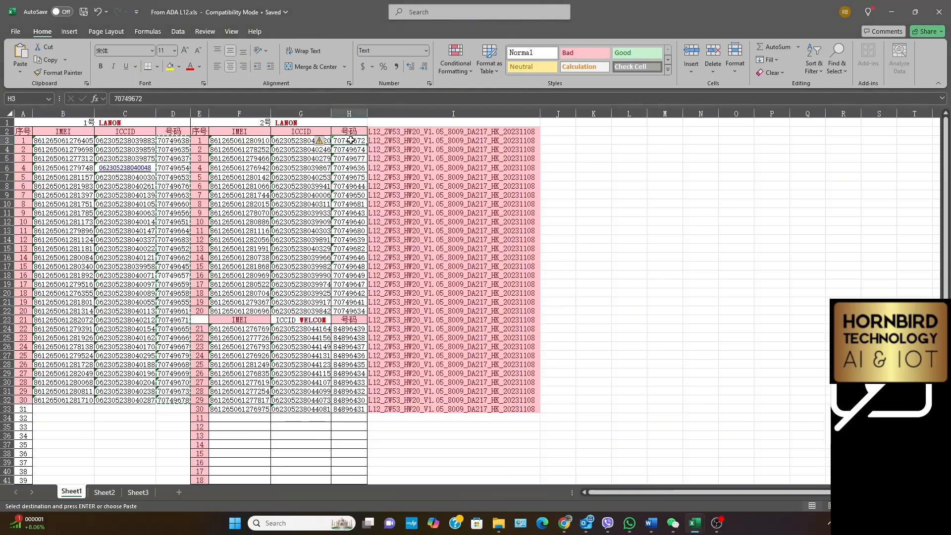
left_click_drag(351, 140, 350, 311)
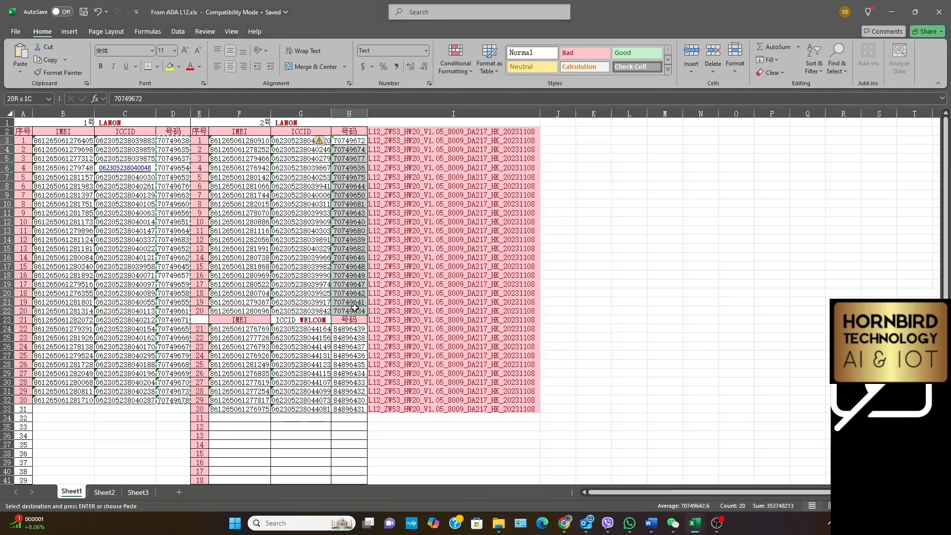
right_click(348, 255)
left_click(374, 221)
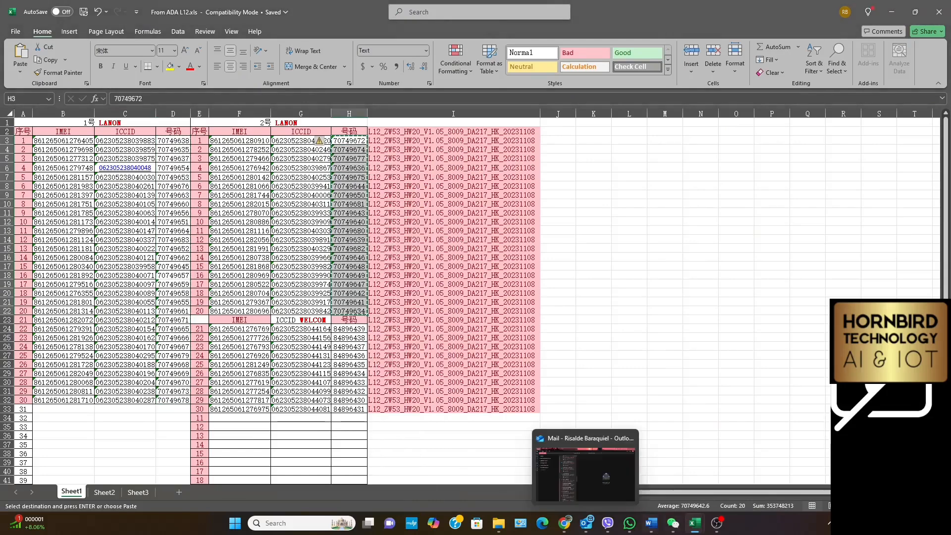
mouse_move(696, 523)
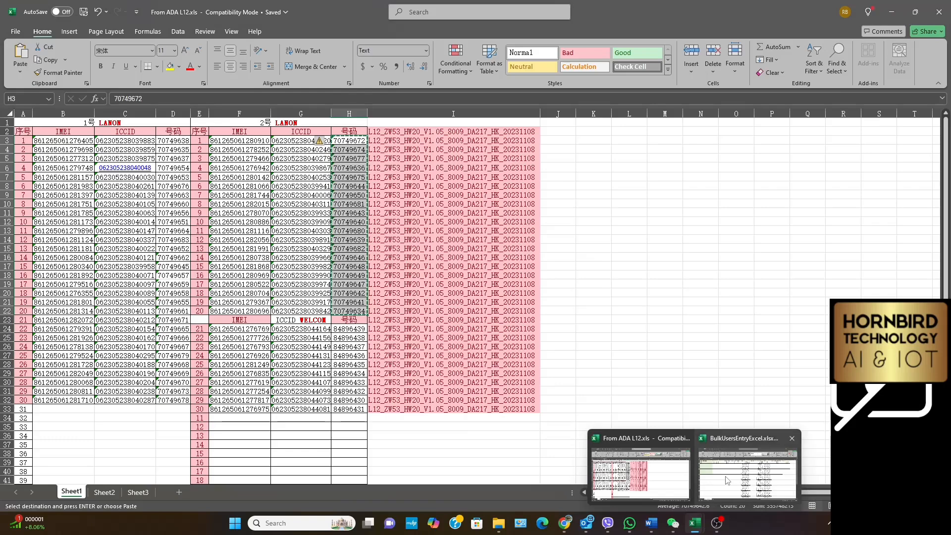
left_click(764, 464)
left_click(582, 470)
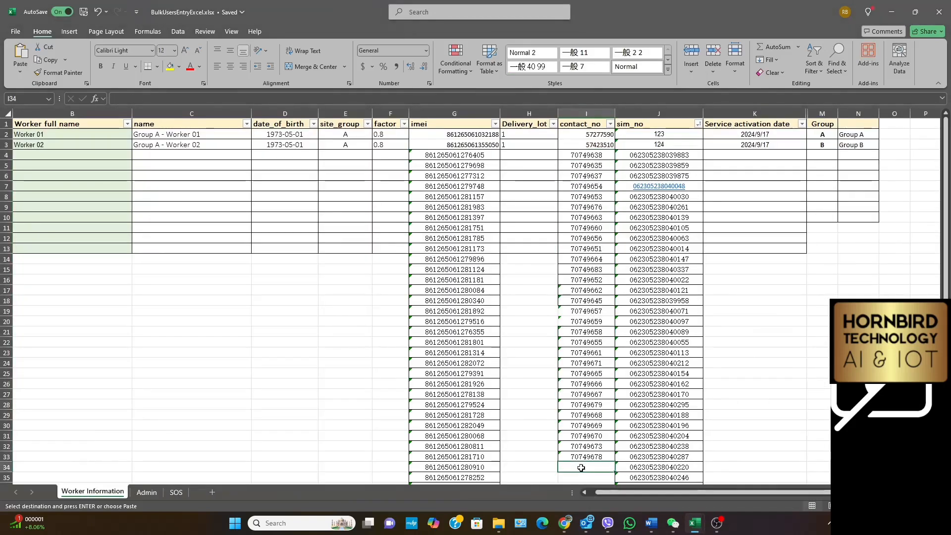
right_click(582, 470)
left_click(606, 196)
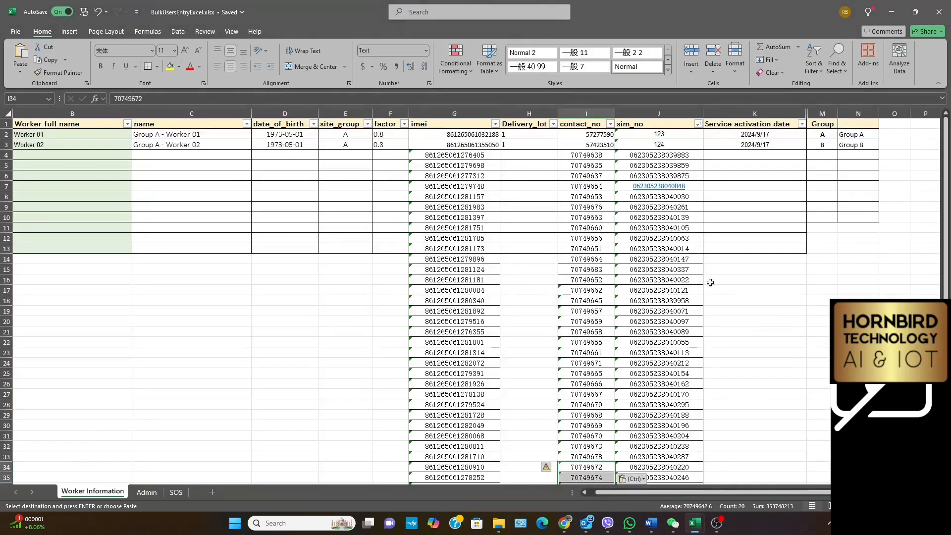
scroll(710, 280, "down", 4)
scroll(711, 281, "down", 3)
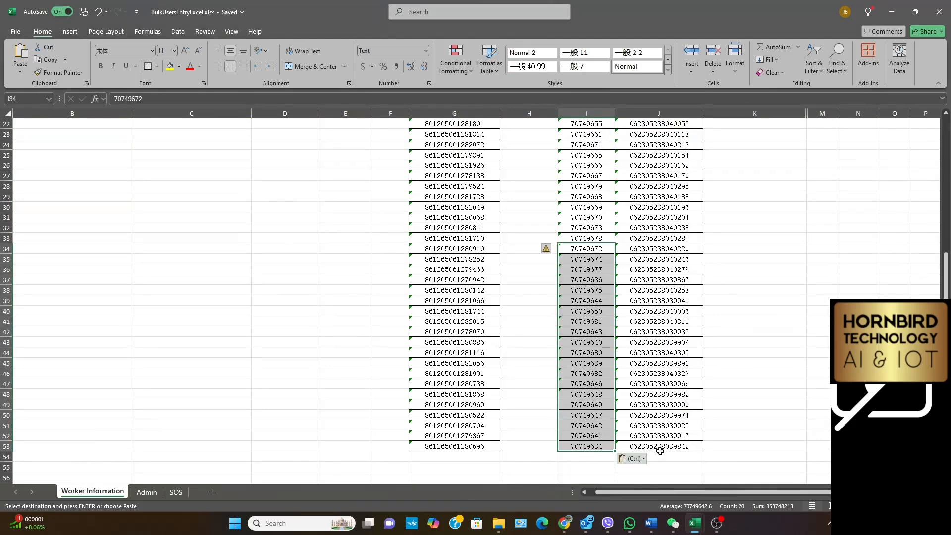
scroll(555, 364, "up", 7)
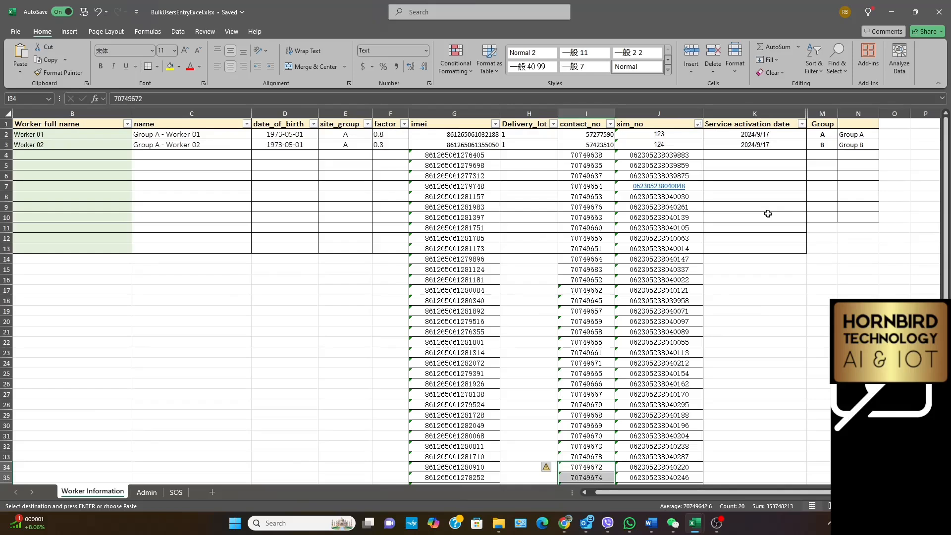
Extend the Worker full name series from Worker 02 in B3 down to Worker 52 in B53
left_click(50, 146)
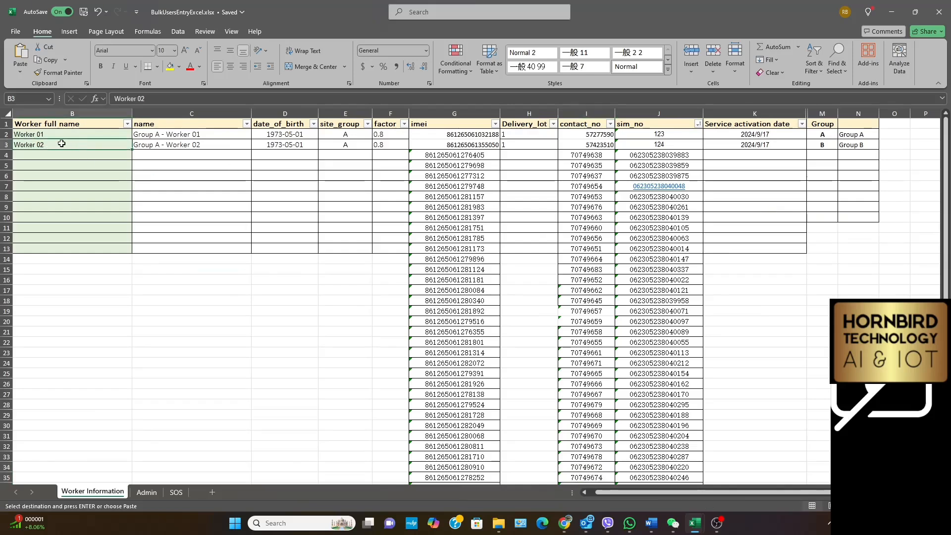
left_click_drag(132, 150, 85, 457)
scroll(161, 291, "down", 4)
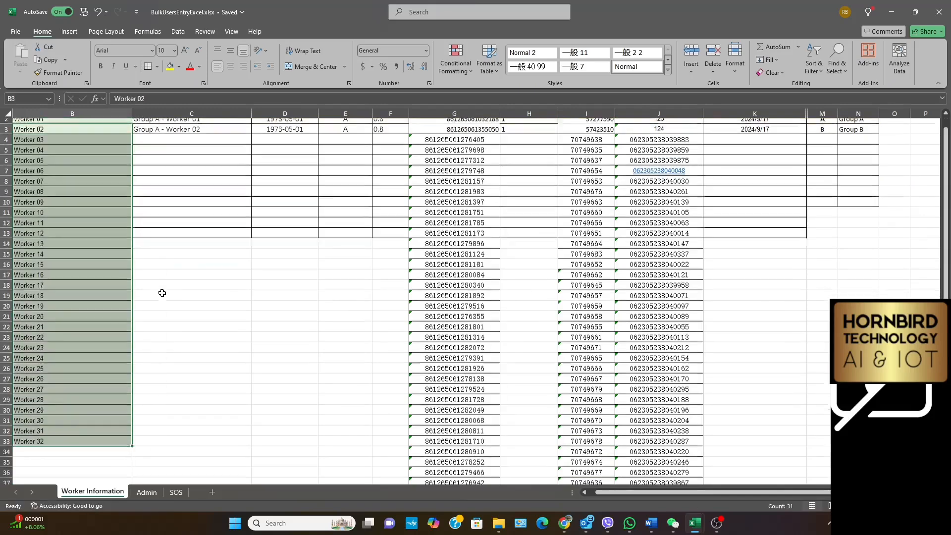
left_click_drag(132, 337, 132, 448)
scroll(182, 377, "down", 6)
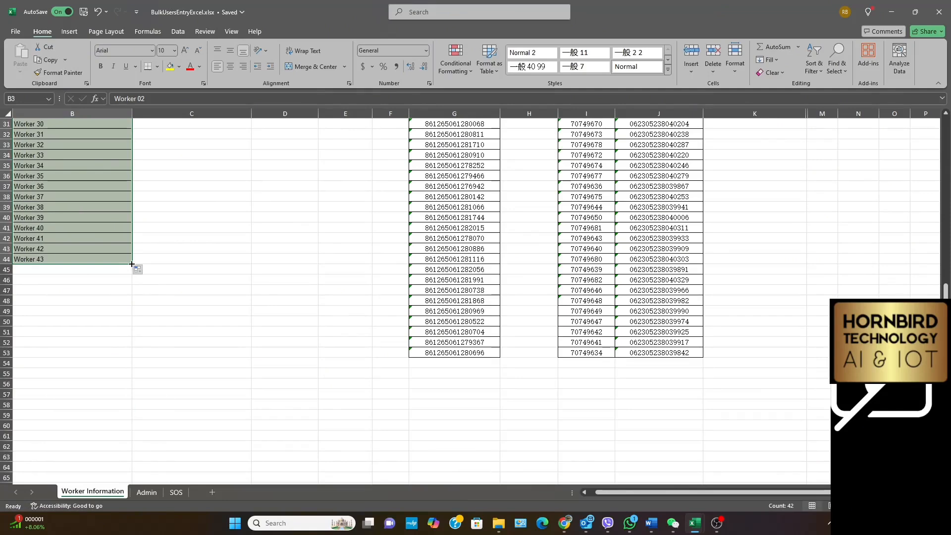
left_click_drag(132, 265, 107, 350)
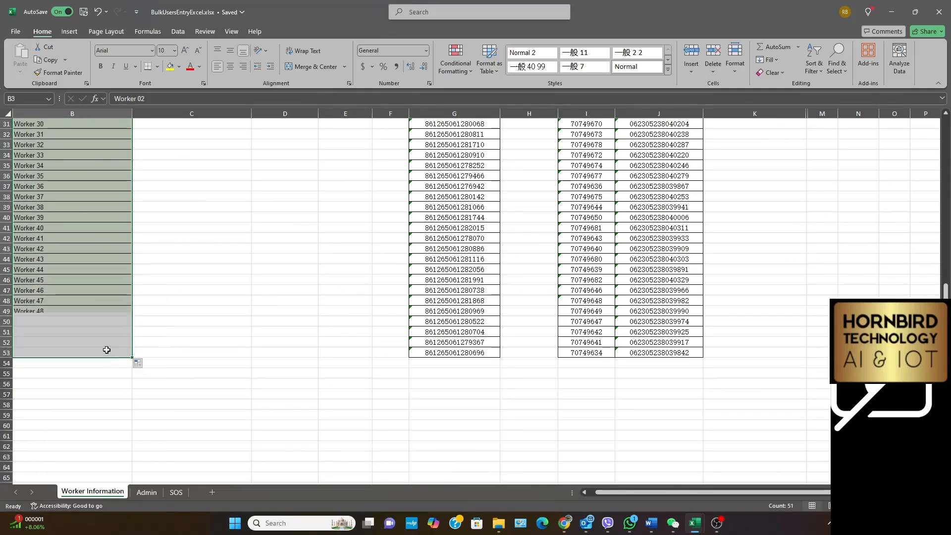
scroll(81, 274, "up", 10)
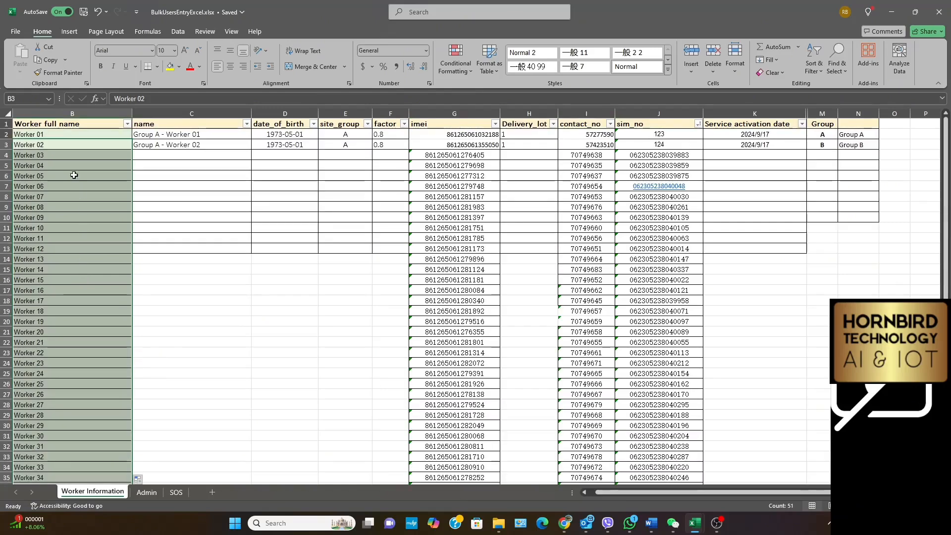
scroll(68, 248, "down", 9)
Fill the name column's formula from C3 down to C53
left_click(215, 156)
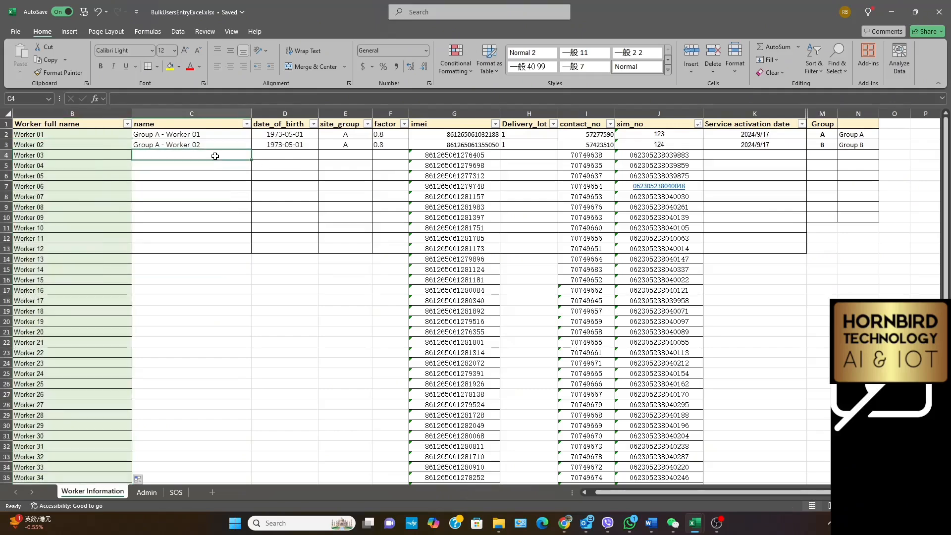
left_click(212, 147)
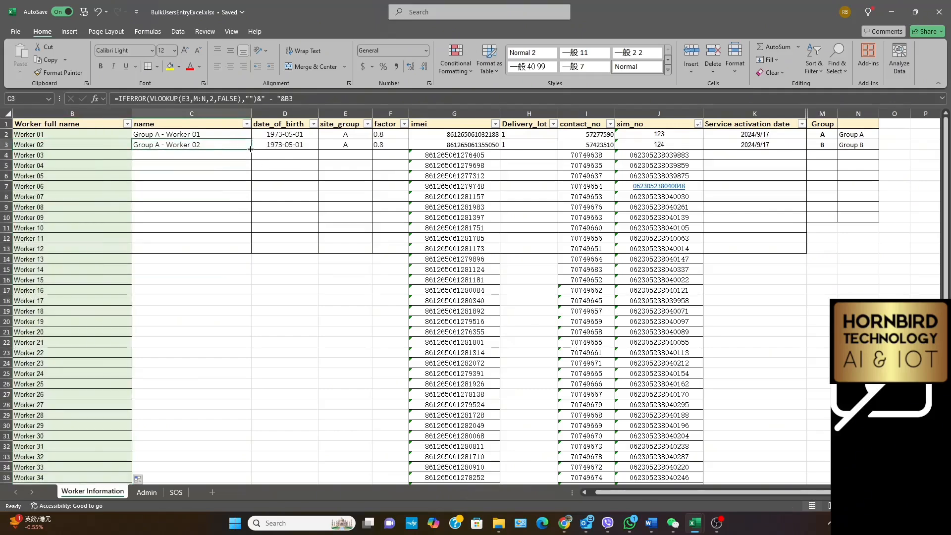
left_click_drag(251, 149, 249, 329)
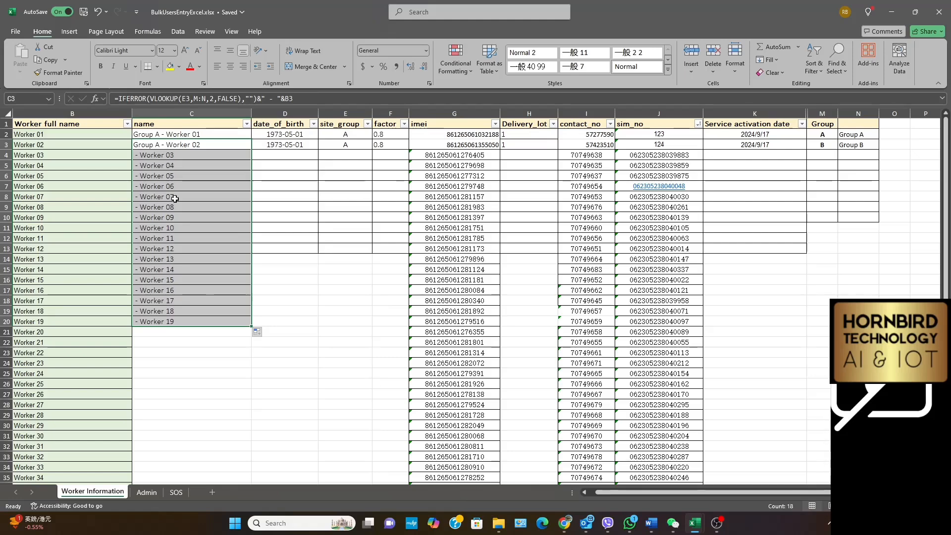
scroll(175, 198, "down", 3)
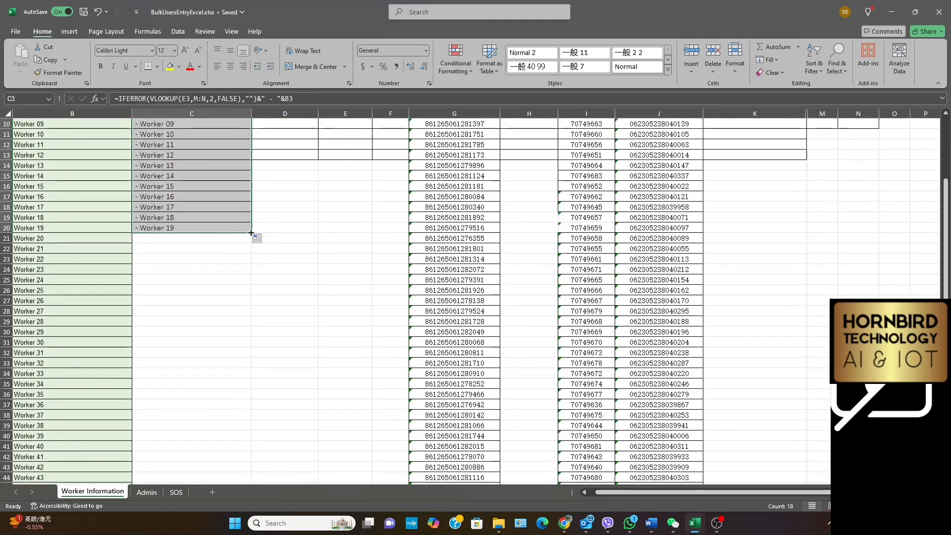
left_click_drag(251, 233, 255, 414)
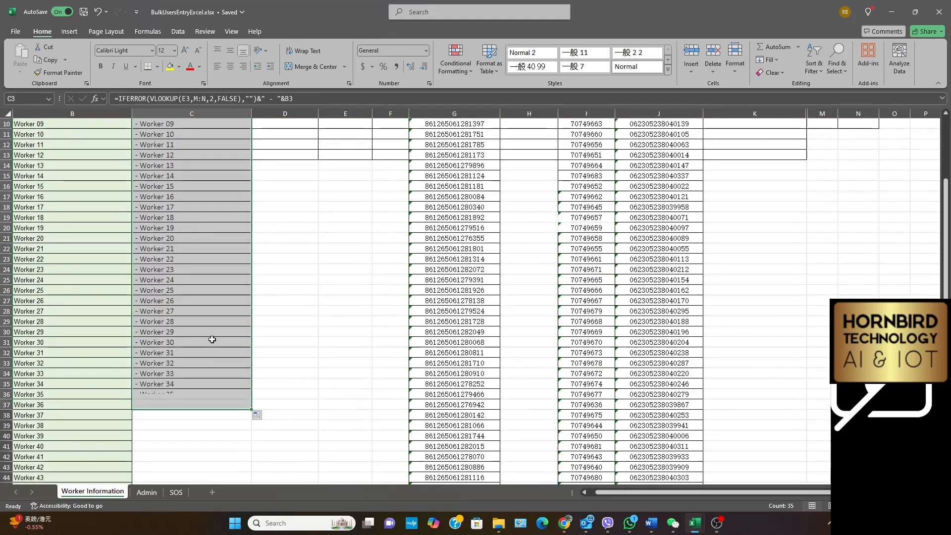
scroll(212, 339, "down", 2)
scroll(212, 339, "down", 3)
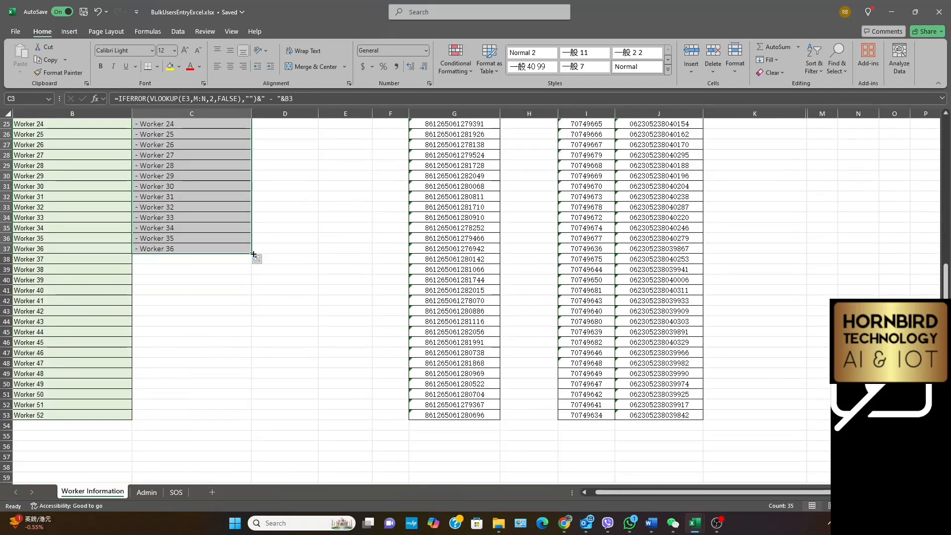
left_click_drag(252, 254, 252, 422)
scroll(286, 307, "up", 8)
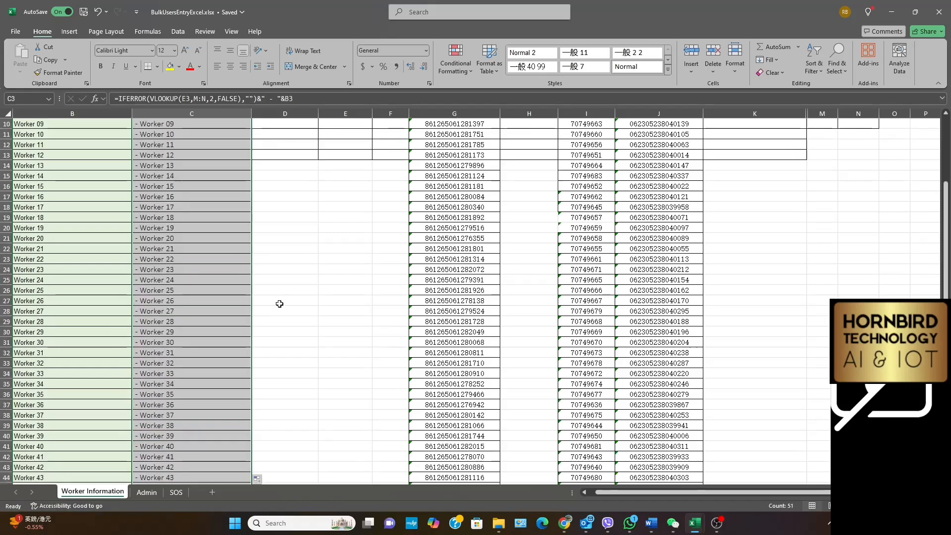
Copy the date_of_birth value in D3 into D4:D53
left_click(297, 145)
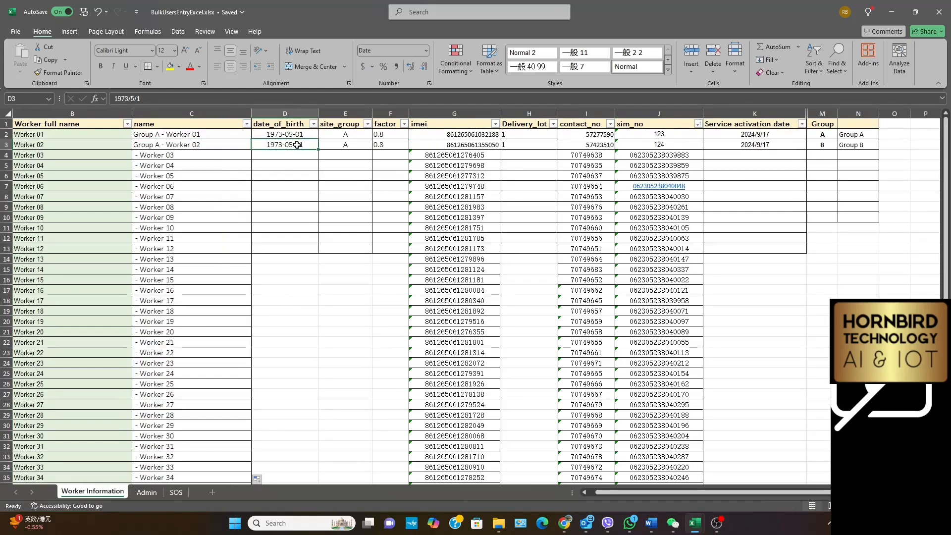
right_click(297, 144)
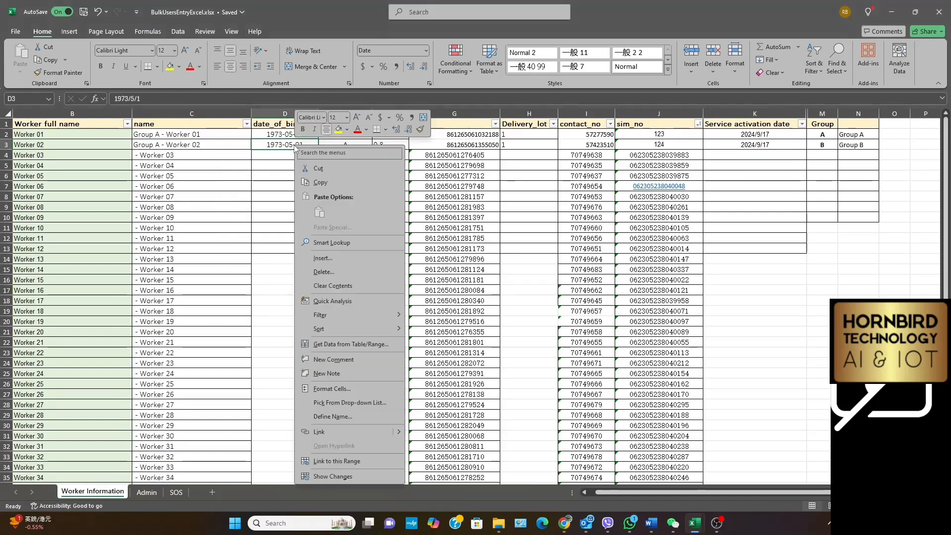
left_click(311, 183)
left_click_drag(311, 159, 304, 457)
right_click(290, 363)
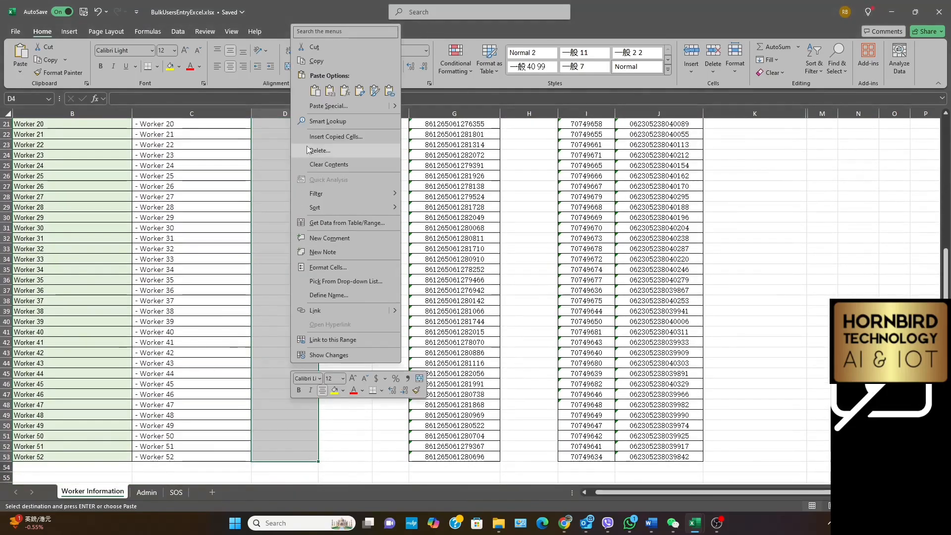
left_click(318, 93)
scroll(285, 362, "up", 7)
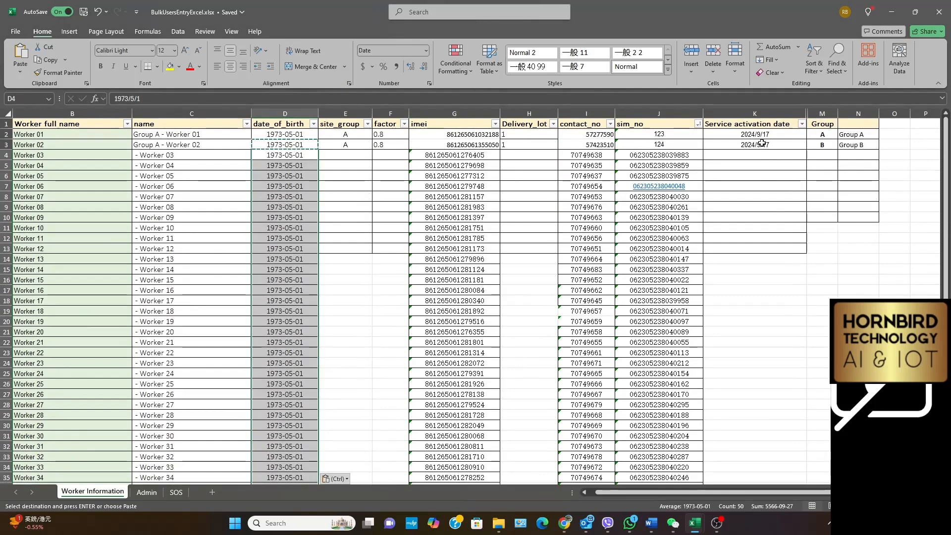
Enter site_group B for Worker 03 in E4 and fill it down to E53
left_click(355, 157)
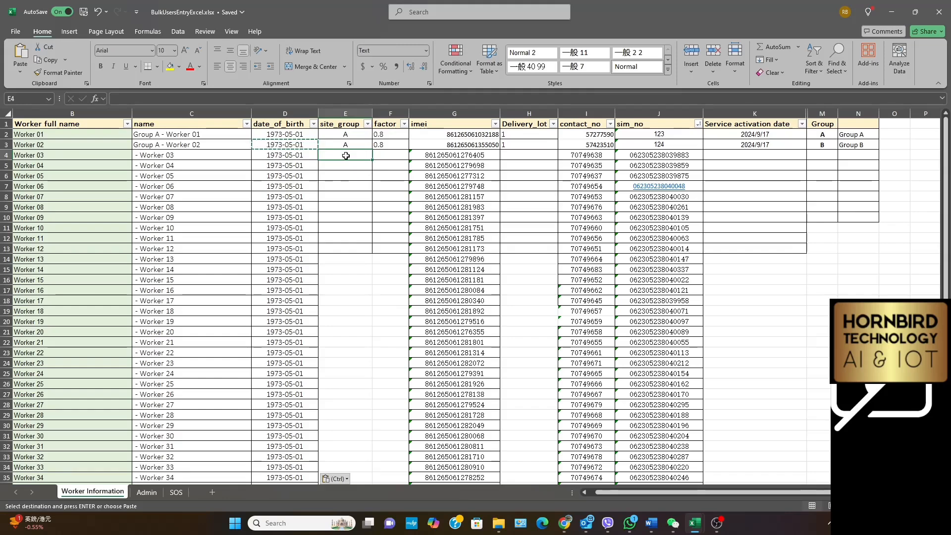
type("B")
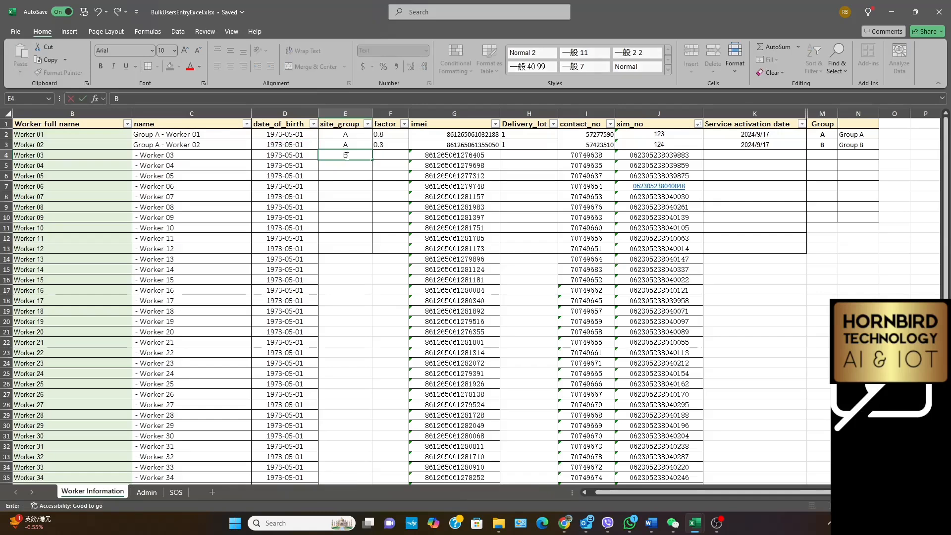
left_click_drag(372, 161, 374, 449)
scroll(350, 418, "down", 5)
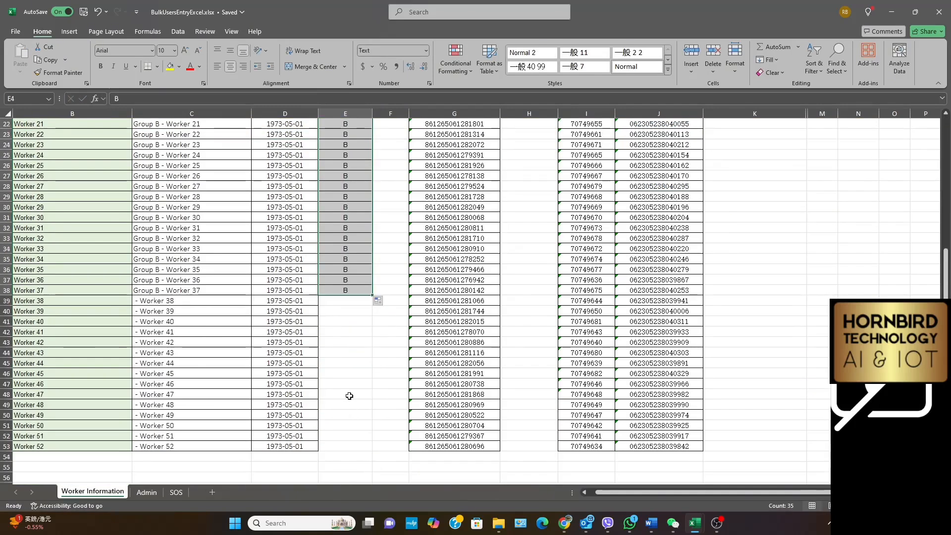
left_click_drag(373, 295, 372, 441)
scroll(376, 293, "up", 7)
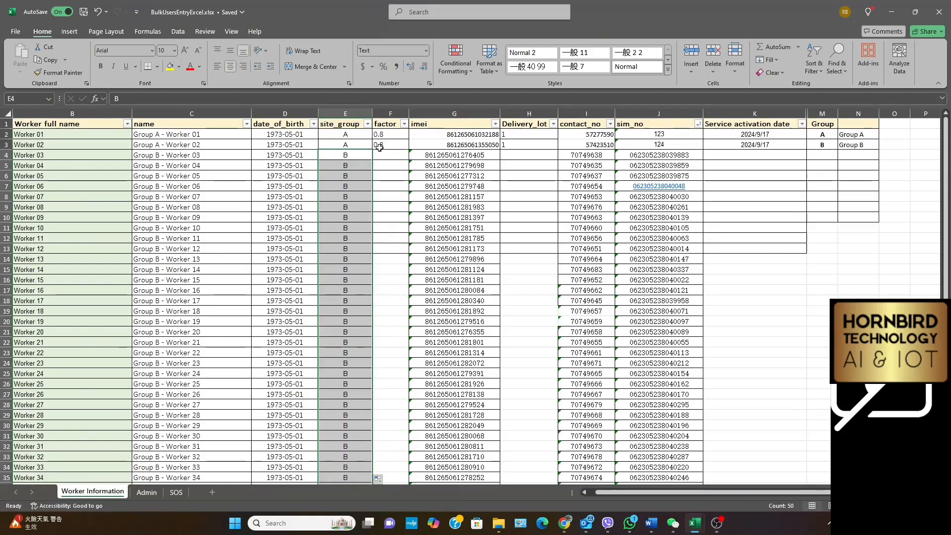
Copy the 0.8 factor from F3 into F4:F53
left_click(382, 144)
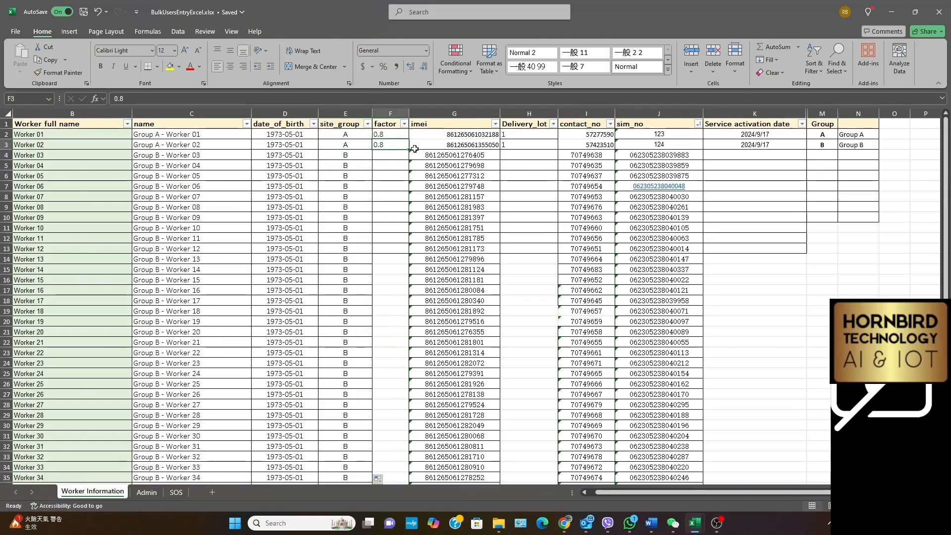
right_click(390, 145)
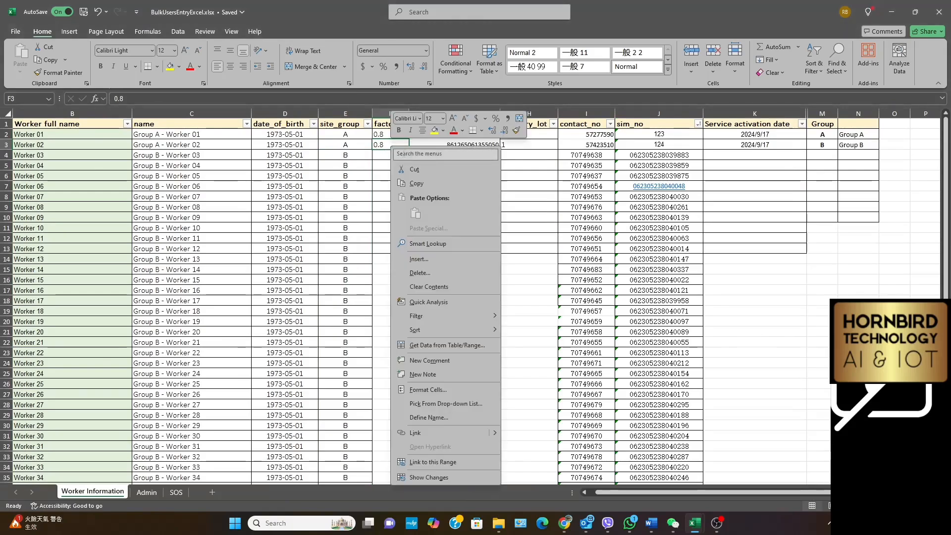
left_click(418, 186)
left_click_drag(397, 155, 401, 425)
right_click(390, 386)
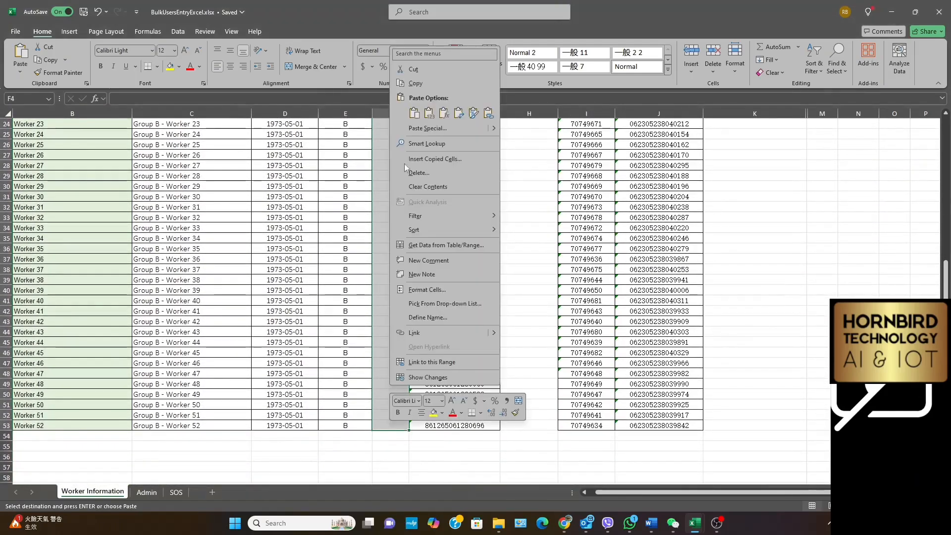
left_click(415, 113)
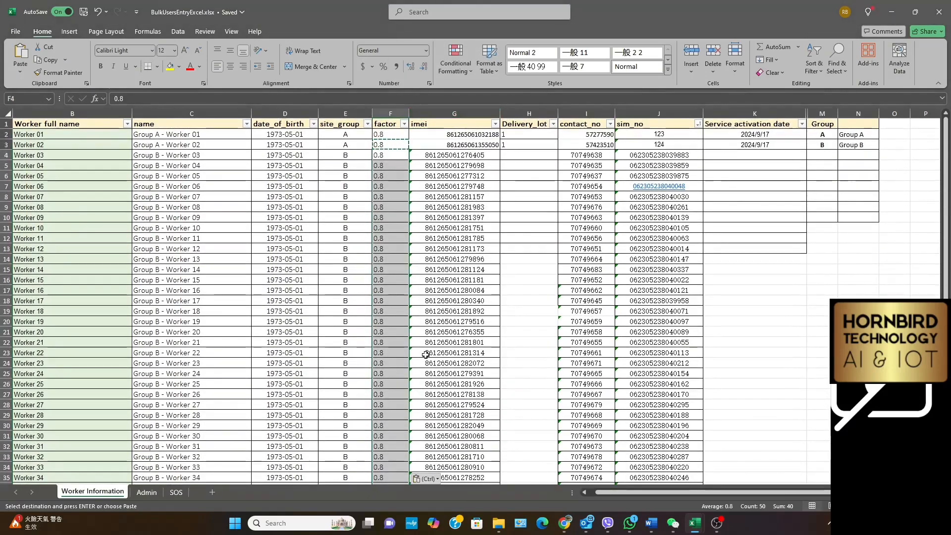
Enter Delivery_lot 2 for Worker 03 in H4 and copy it into H5:H53
left_click(523, 155)
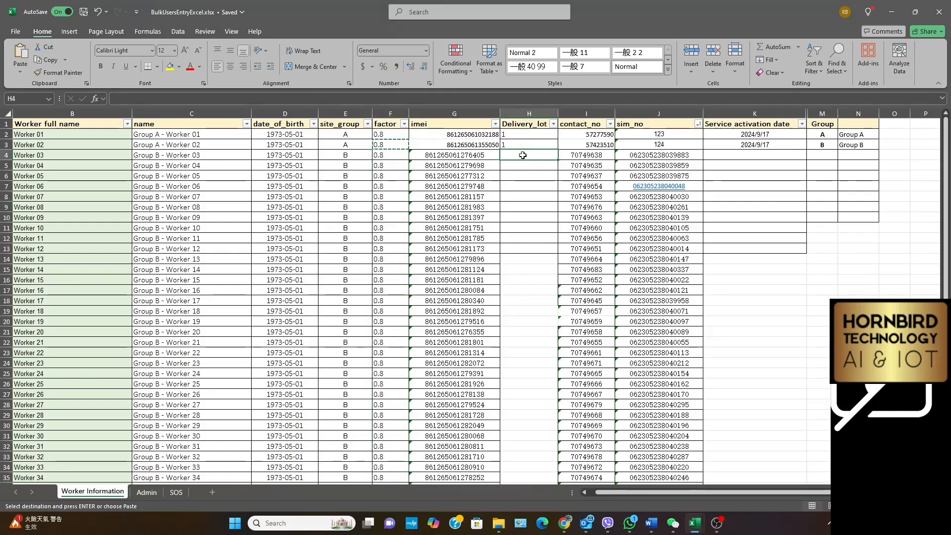
type("2")
left_click(534, 249)
right_click(518, 152)
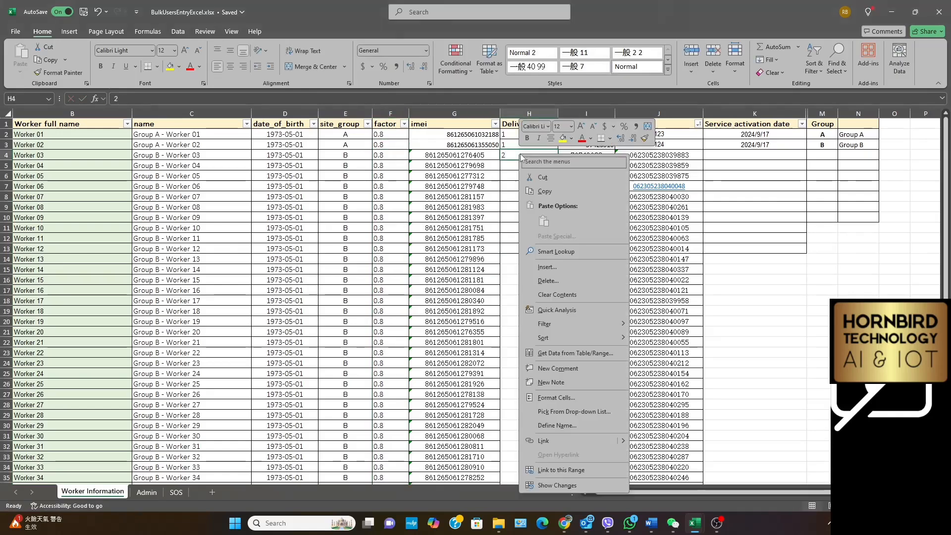
left_click(525, 166)
left_click_drag(525, 166, 537, 454)
right_click(531, 394)
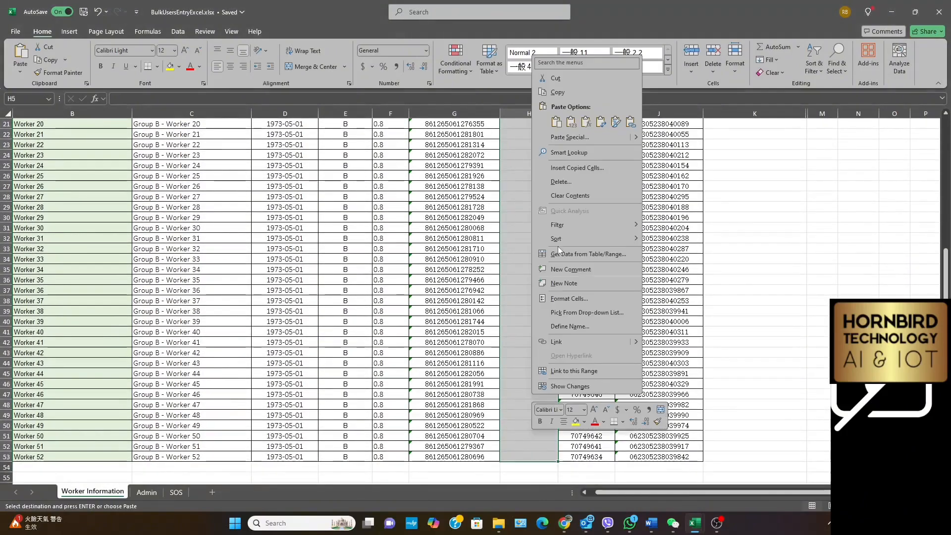
left_click(555, 124)
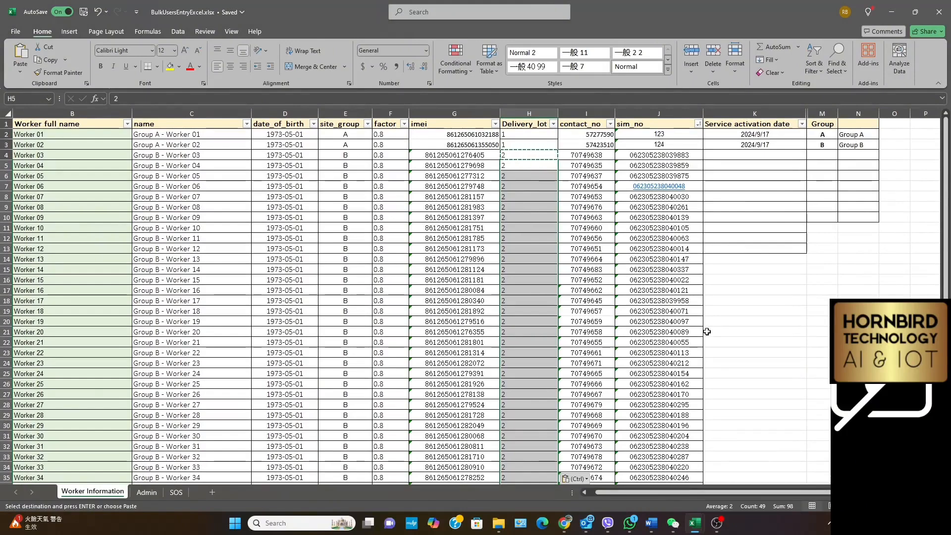
Check the filled worker rows down to Worker 52 and close the BulkUsersEntryExcel.xlsx workbook
scroll(706, 331, "down", 7)
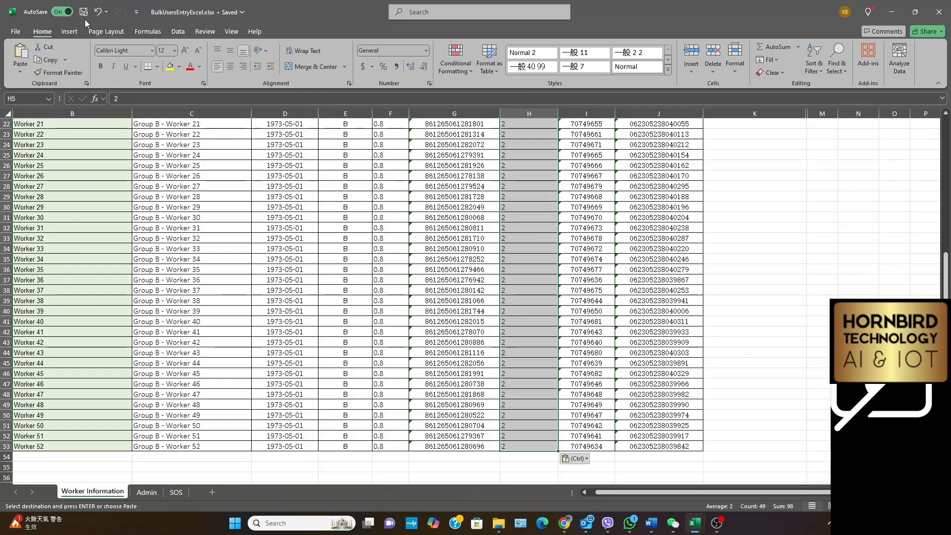
scroll(545, 355, "up", 7)
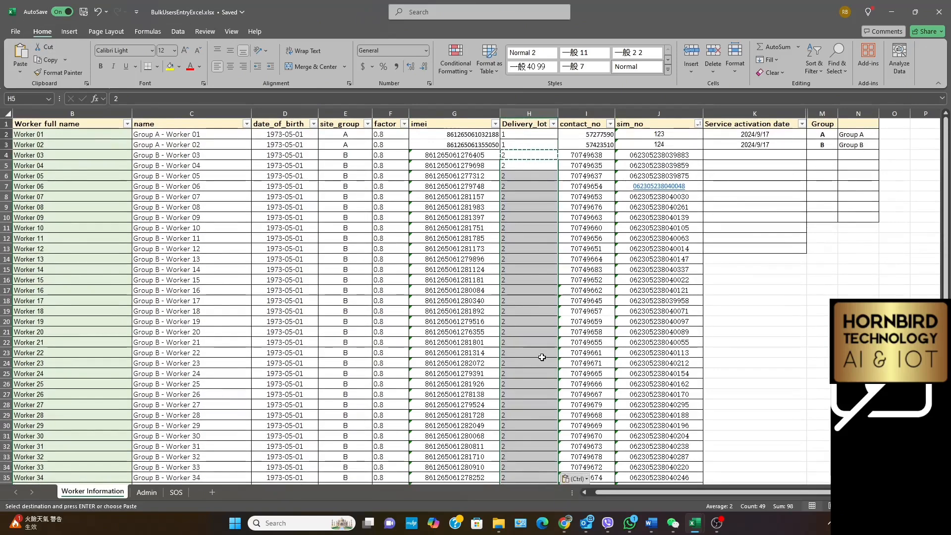
left_click(940, 15)
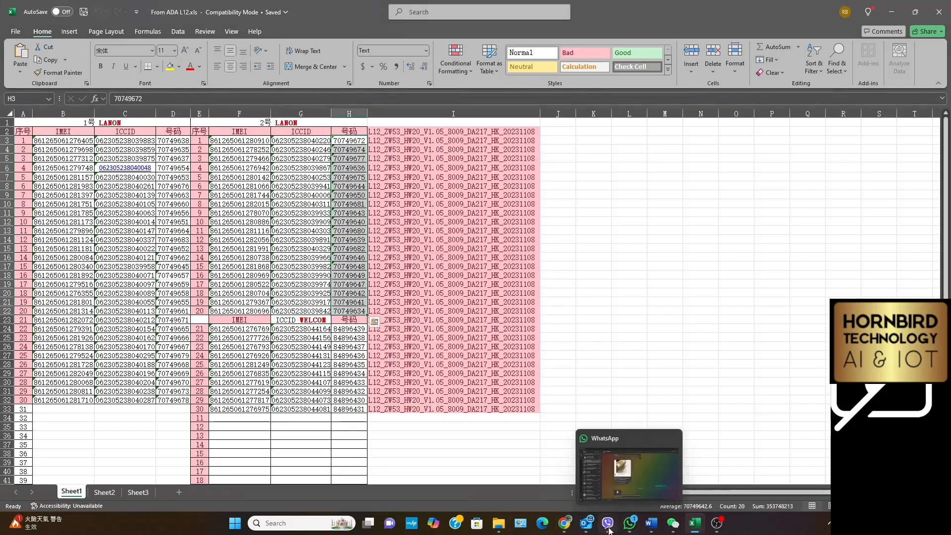
Switch to Hornbird Smart Watch Admin in Chrome and load BulkUsersEntryExcel.xlsx into a multi-user import for Project 01
left_click(567, 531)
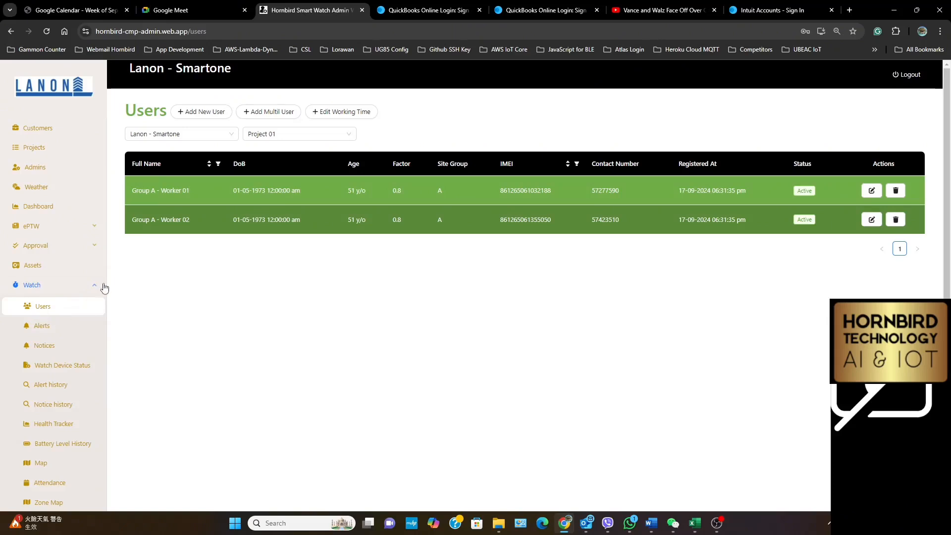
left_click(273, 112)
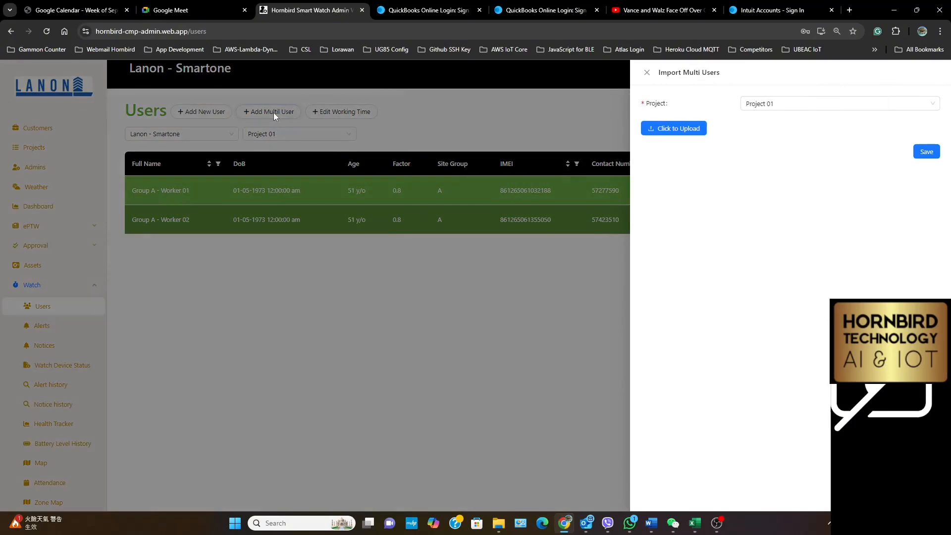
left_click(789, 107)
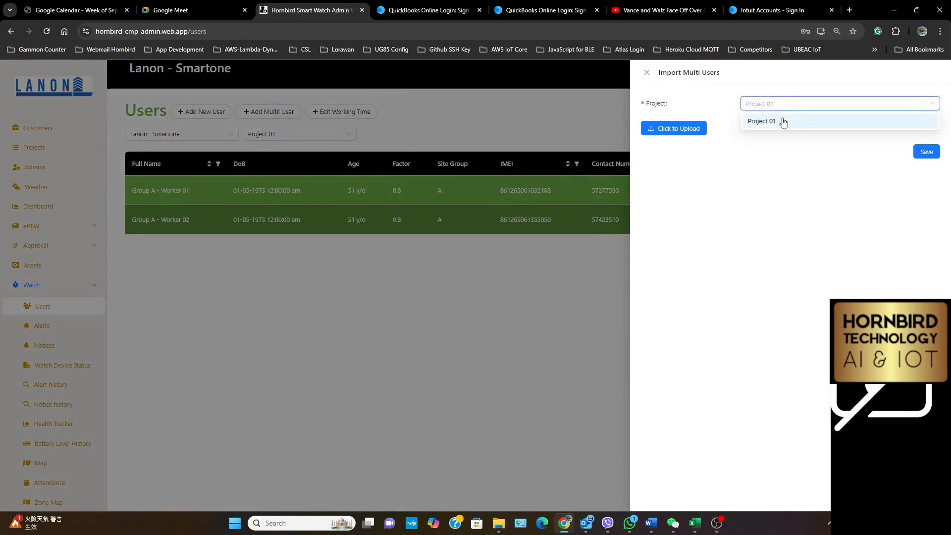
left_click(776, 124)
left_click(684, 128)
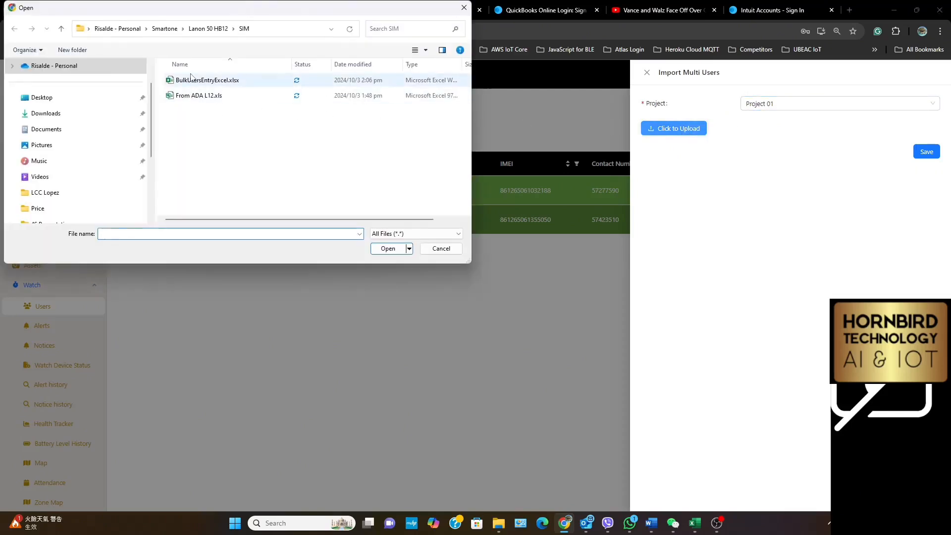
double_click(210, 80)
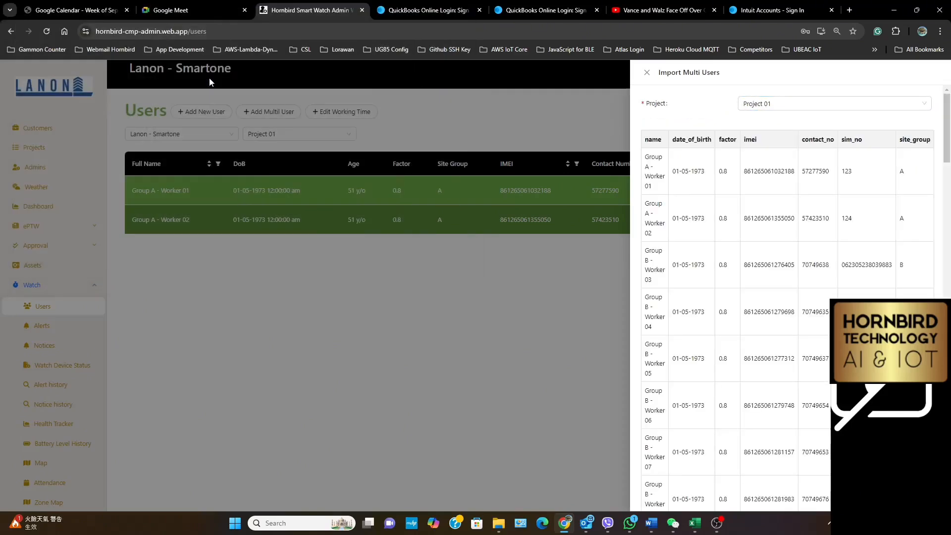
Review the imported worker list through Worker 52 and save the multi-user import
scroll(750, 314, "down", 20)
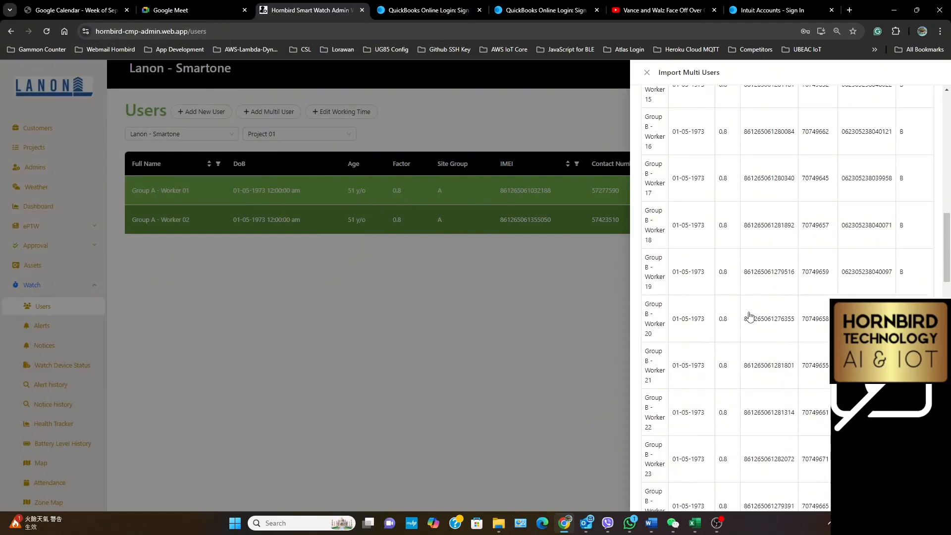
scroll(750, 314, "down", 20)
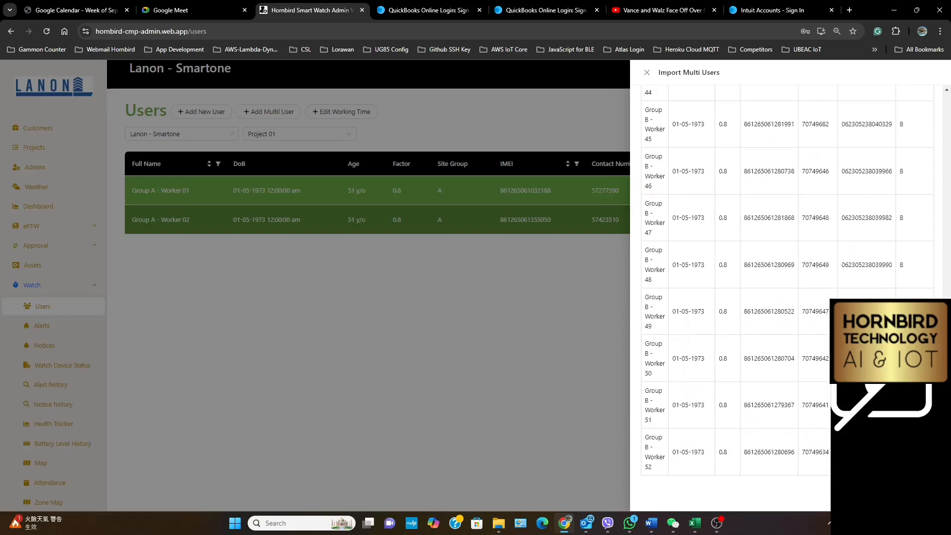
left_click(912, 493)
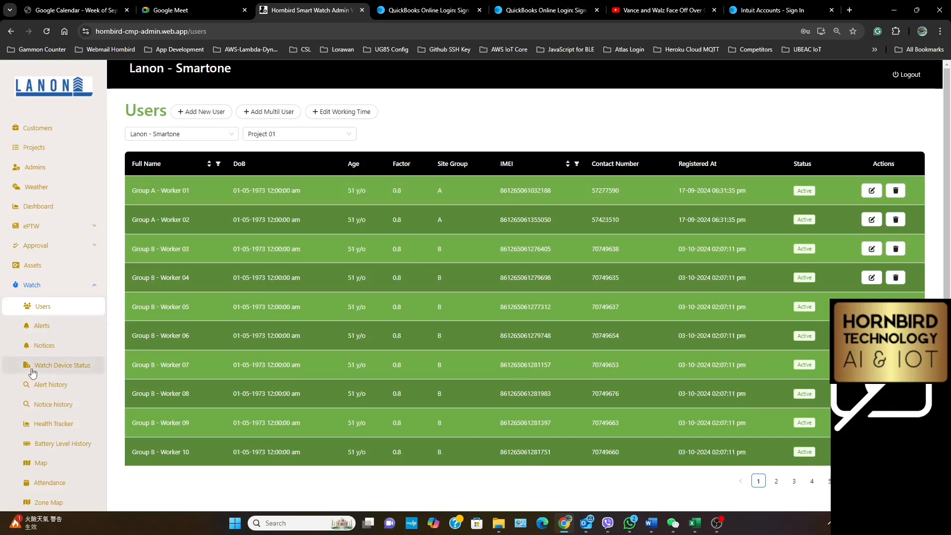
Open the Bulk SMS Config page for the watches
scroll(32, 373, "down", 2)
scroll(32, 372, "down", 3)
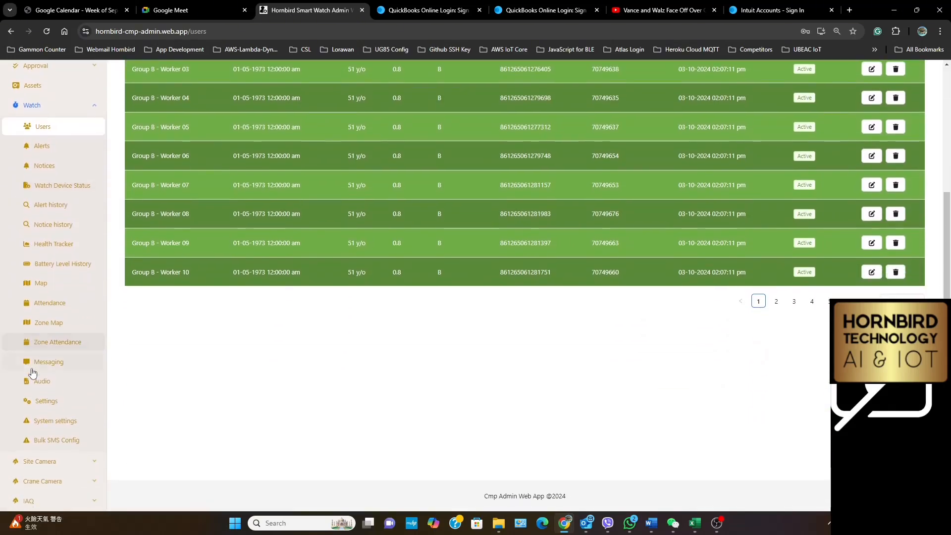
left_click(39, 441)
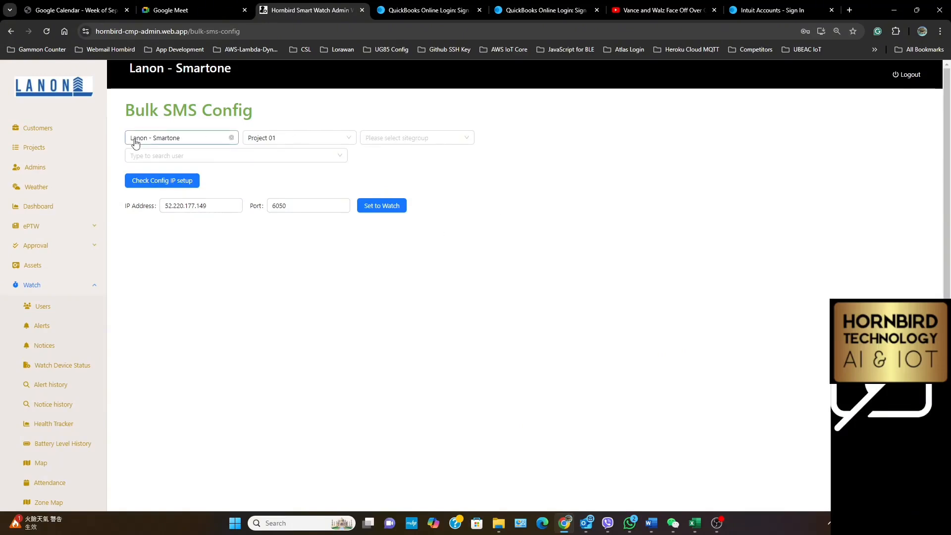
Look through the selectable users of Project 01 in Bulk SMS Config and leave the user selection empty
left_click(317, 155)
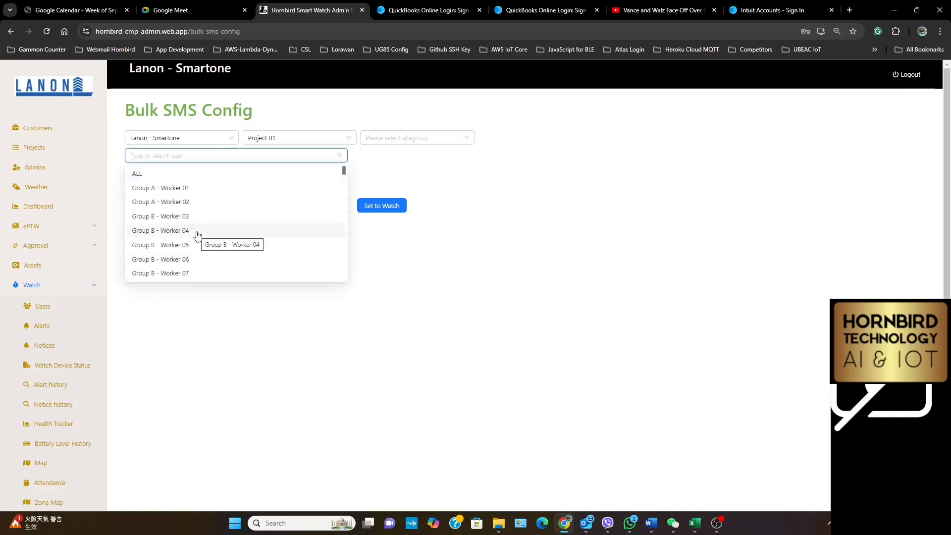
scroll(197, 235, "down", 3)
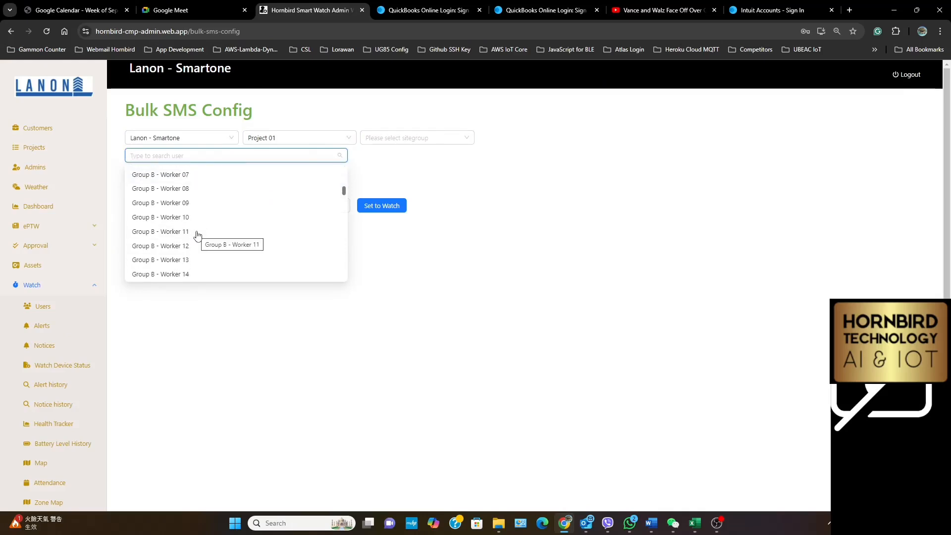
scroll(197, 235, "down", 2)
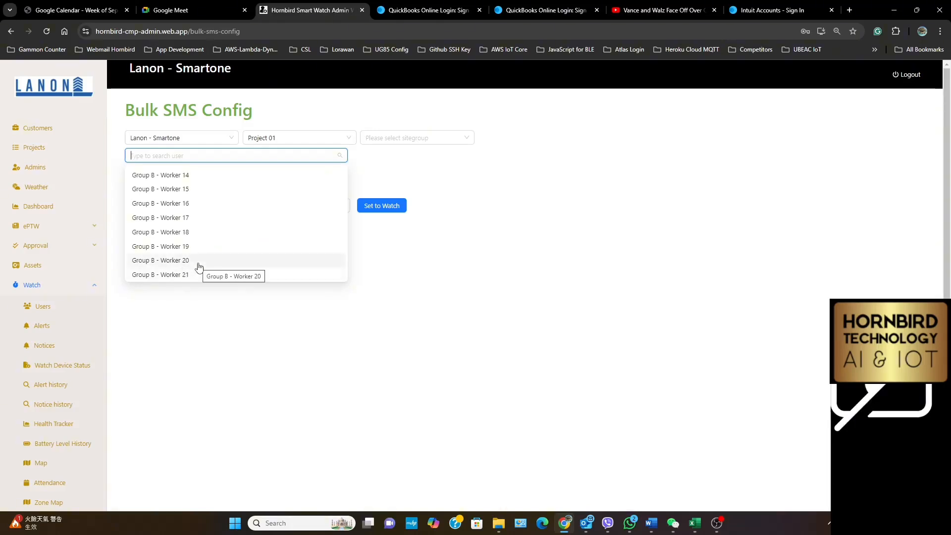
scroll(198, 266, "up", 5)
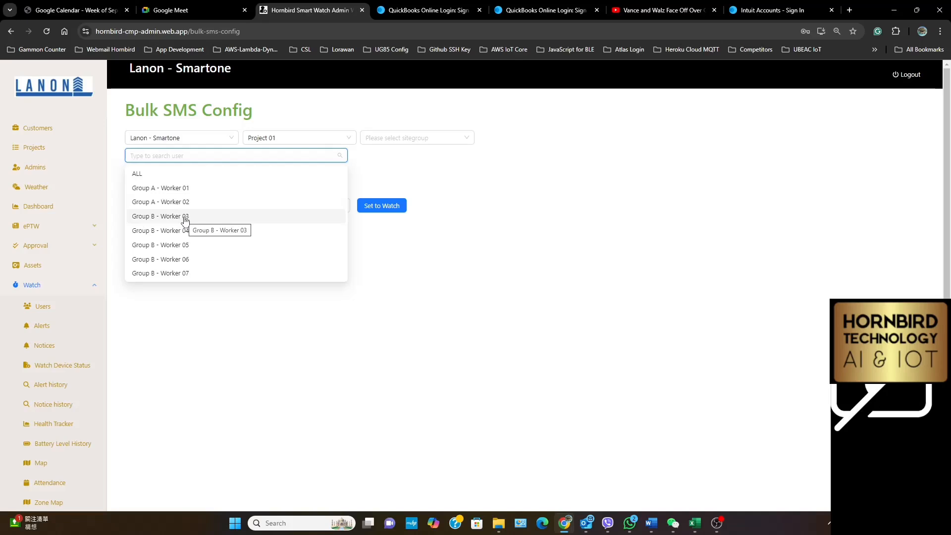
scroll(184, 222, "down", 6)
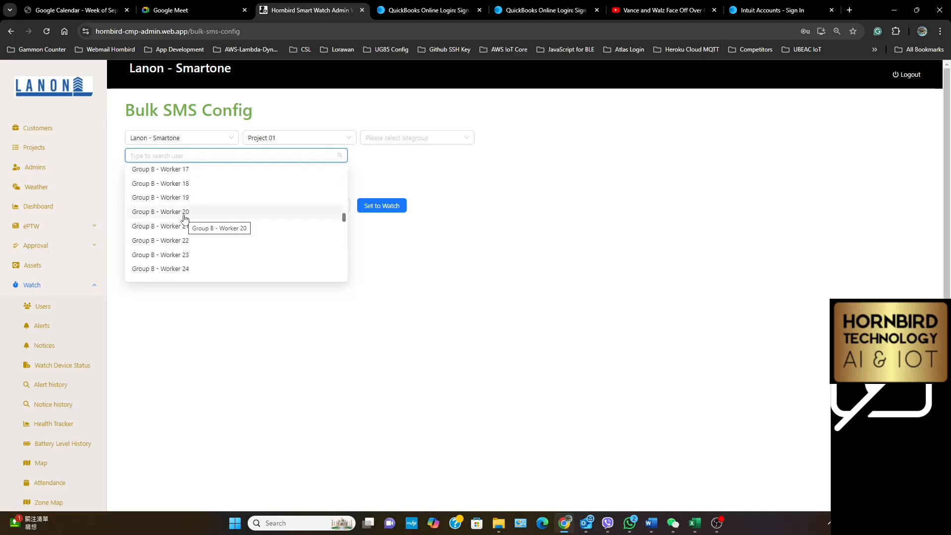
scroll(261, 260, "down", 4)
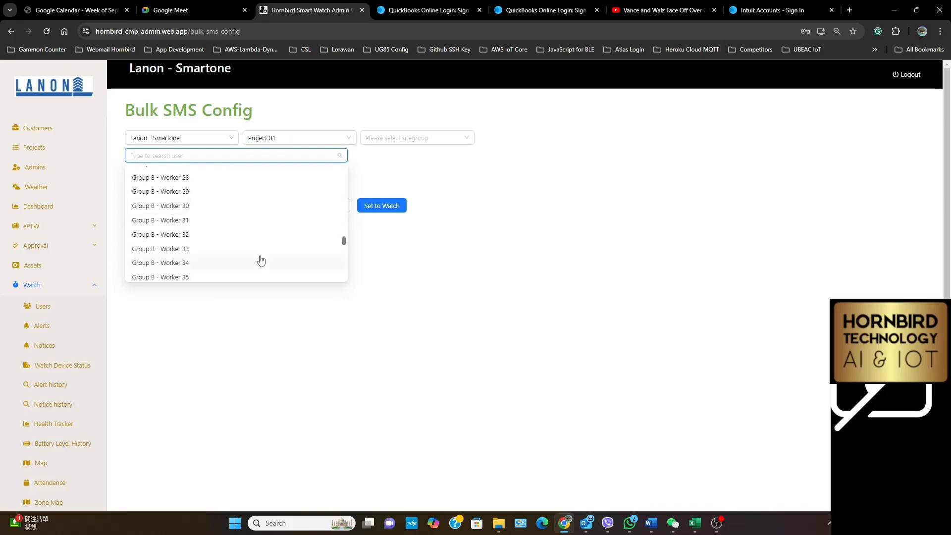
left_click(583, 254)
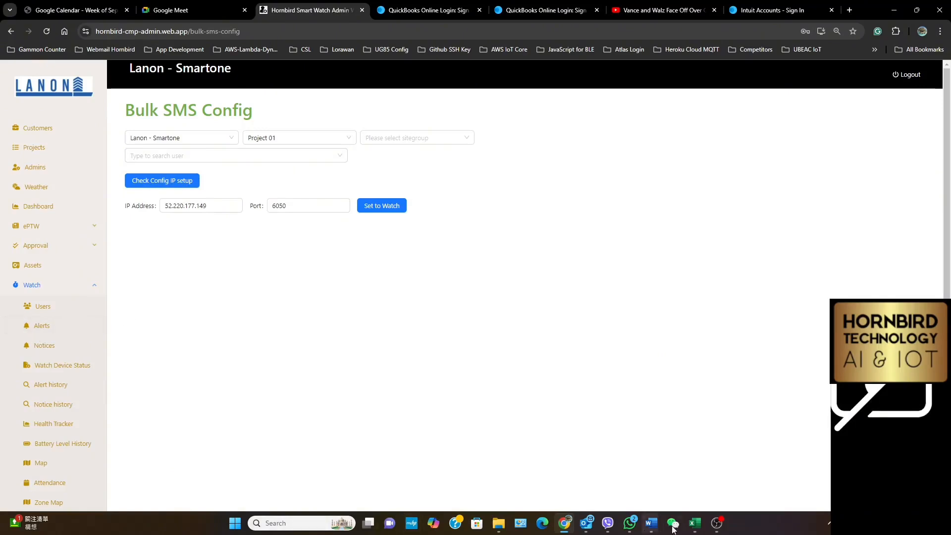
Switch to Excel and reopen the recent workbook BulkUsersEntryExcel.xlsx
mouse_move(694, 526)
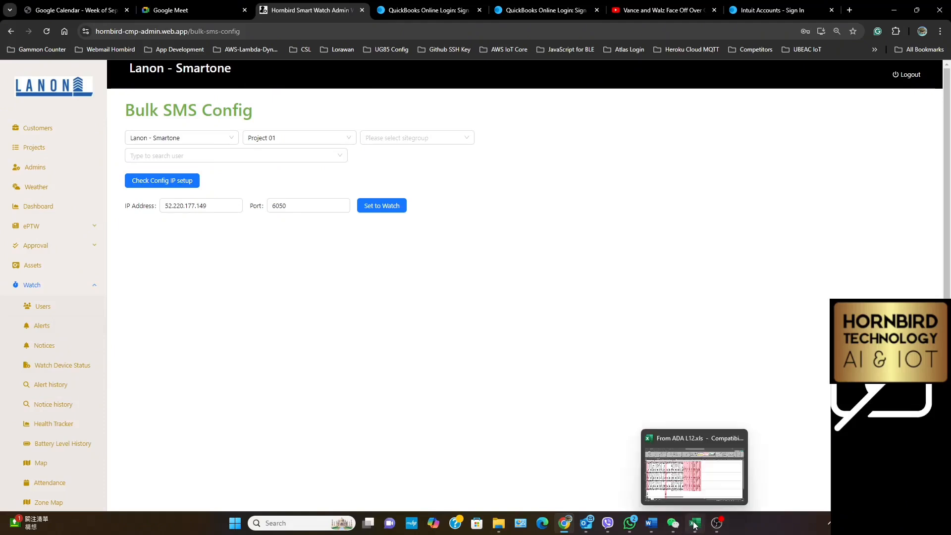
left_click(695, 526)
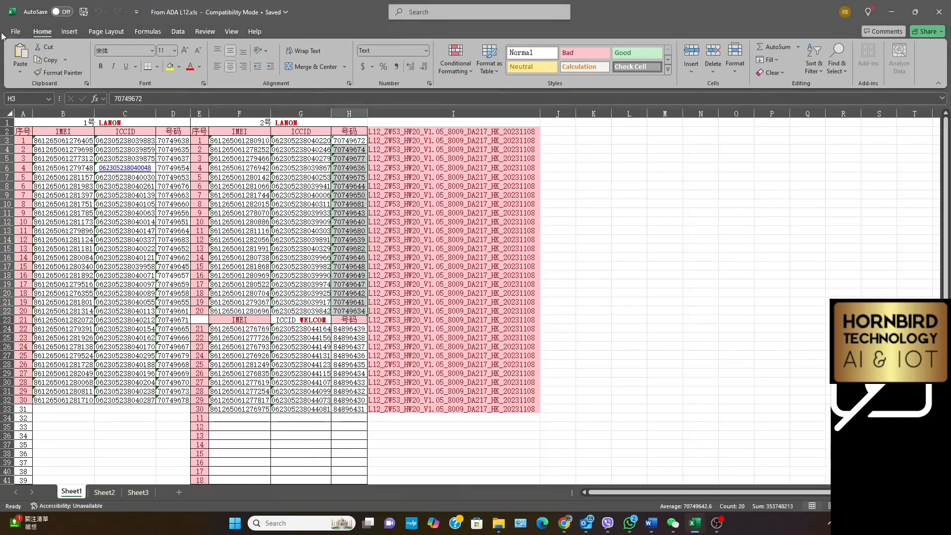
left_click(16, 29)
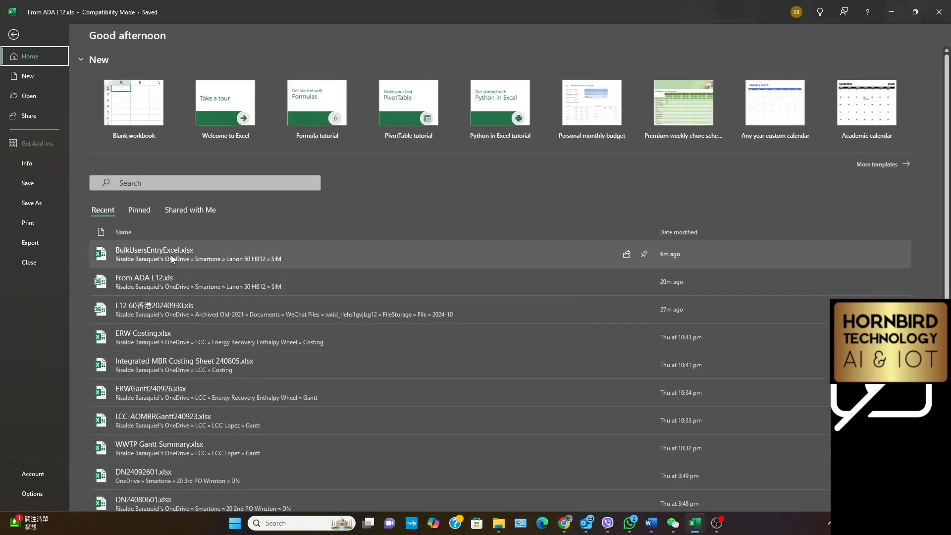
left_click(171, 255)
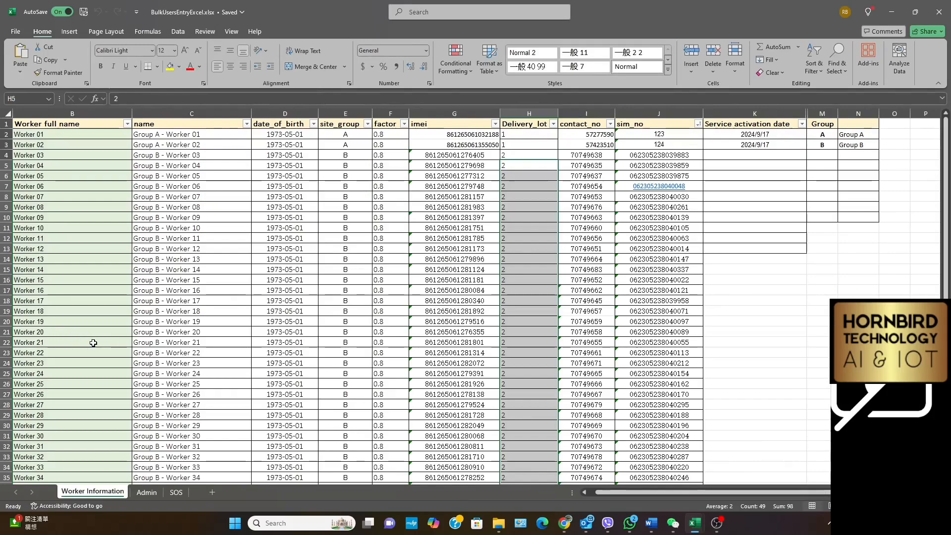
Set the site_group of Worker 21 to C and copy it down through Worker 40 on the Worker Information sheet
left_click(346, 343)
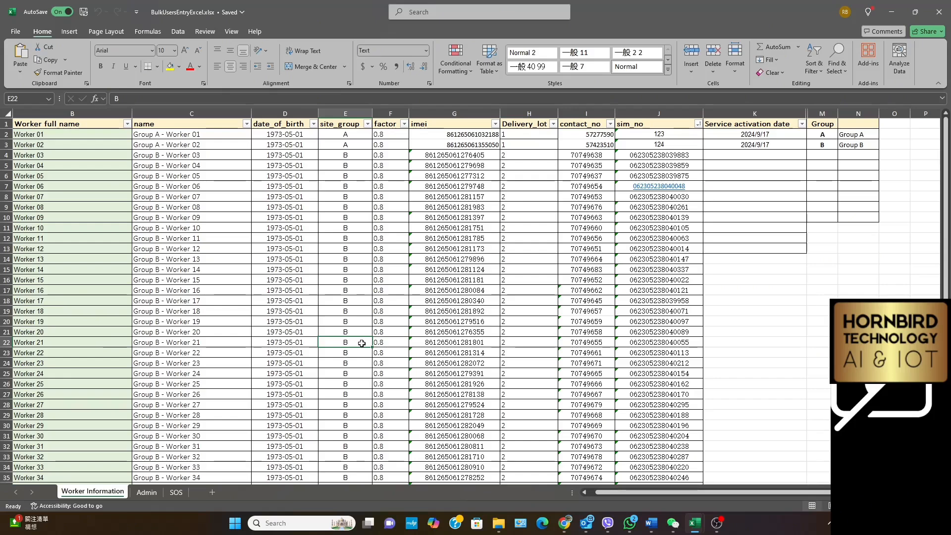
type("C")
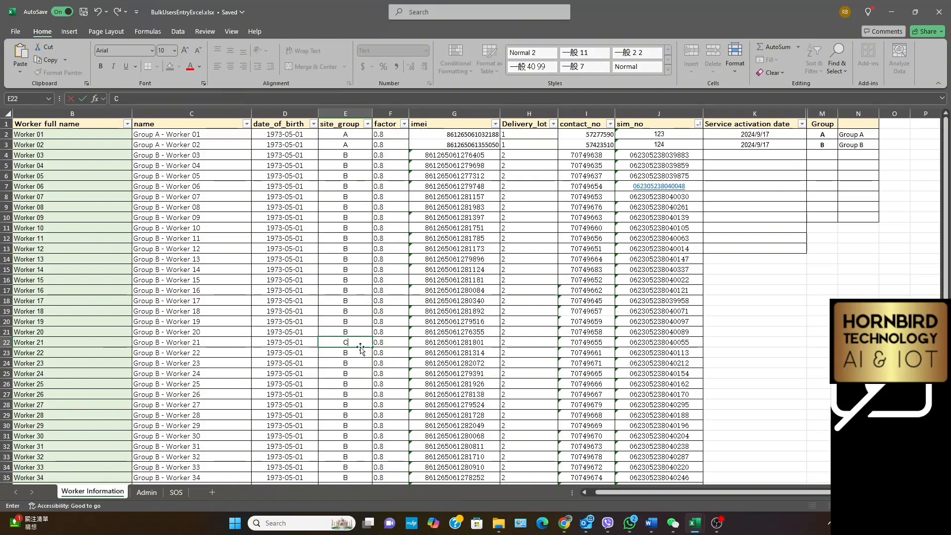
left_click(350, 346)
right_click(350, 347)
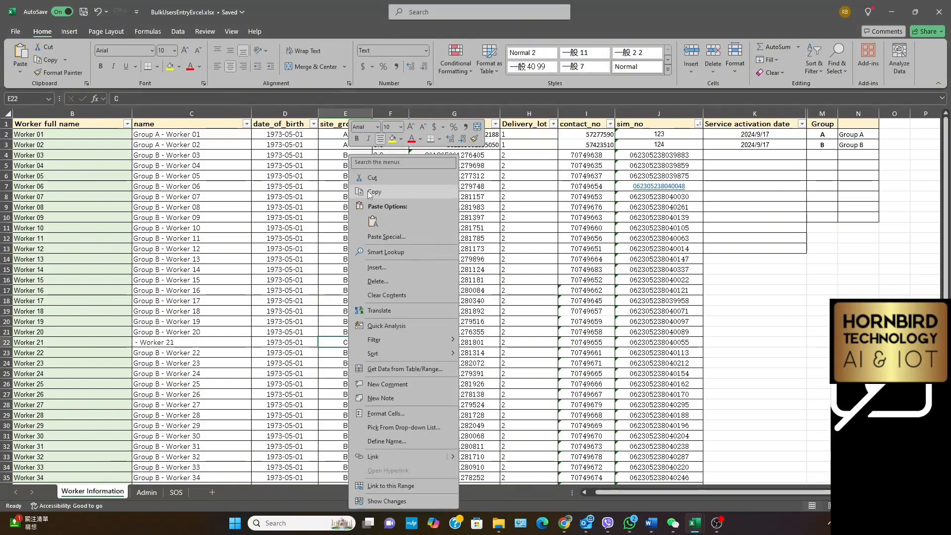
left_click(374, 191)
left_click(350, 354)
left_click_drag(351, 354, 357, 437)
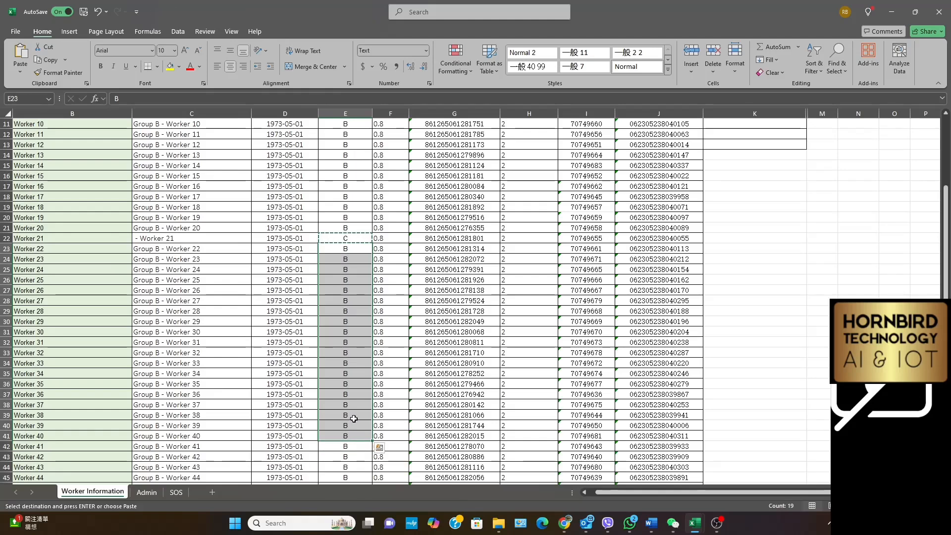
right_click(353, 418)
left_click(384, 131)
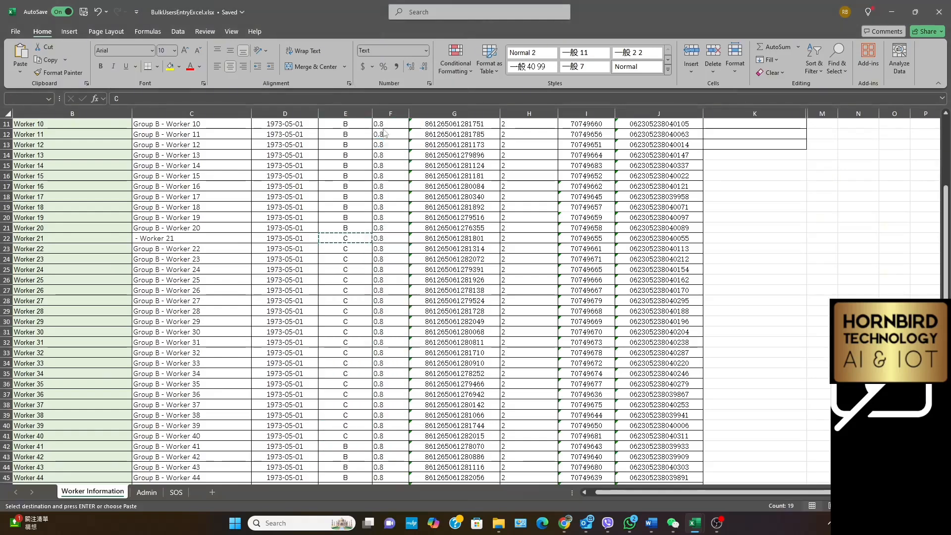
Set the site_group of Worker 41 to D and copy it down through Worker 52
scroll(370, 394, "down", 4)
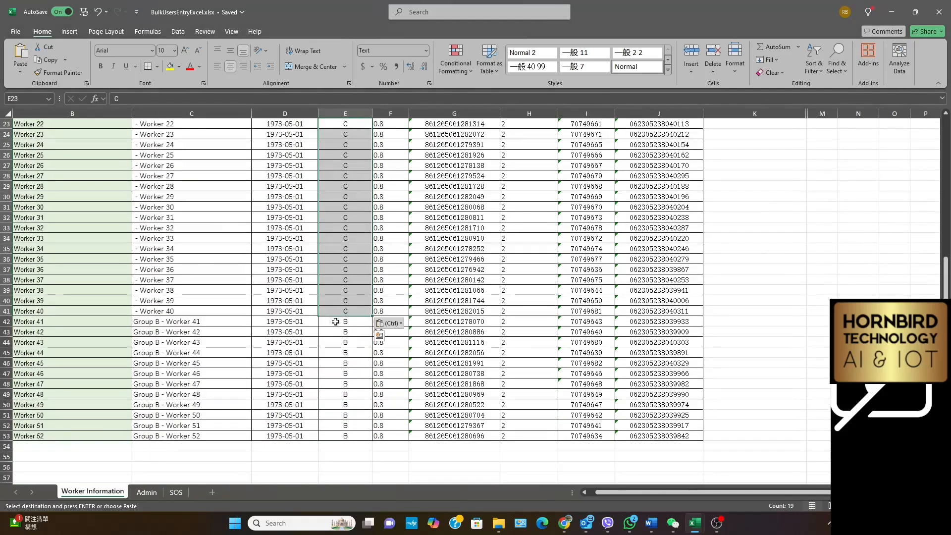
left_click(335, 322)
type("D")
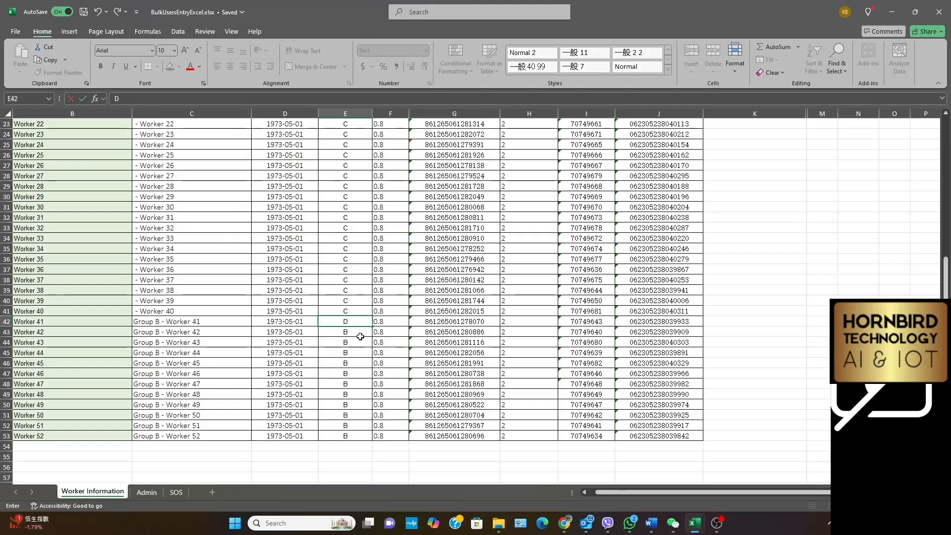
left_click(359, 323)
right_click(356, 322)
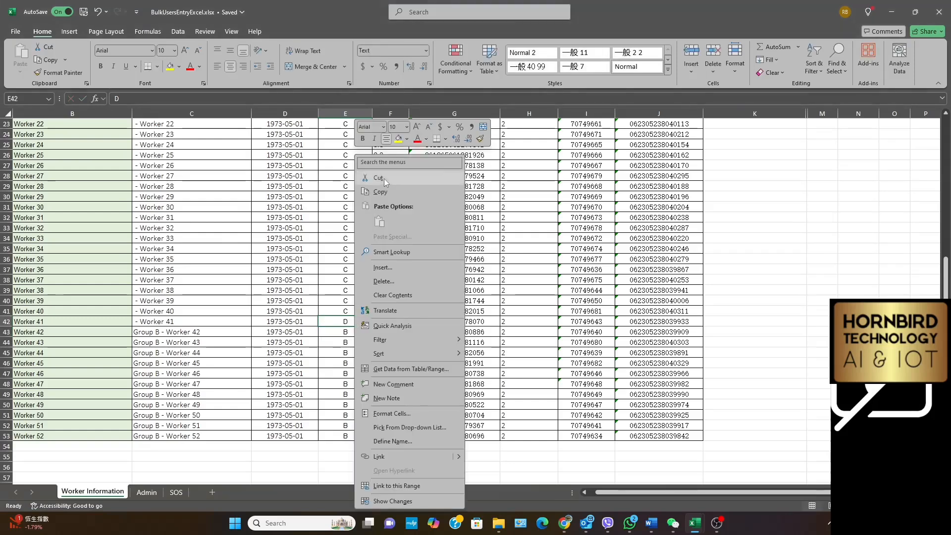
left_click(384, 178)
left_click_drag(346, 332, 346, 437)
right_click(347, 437)
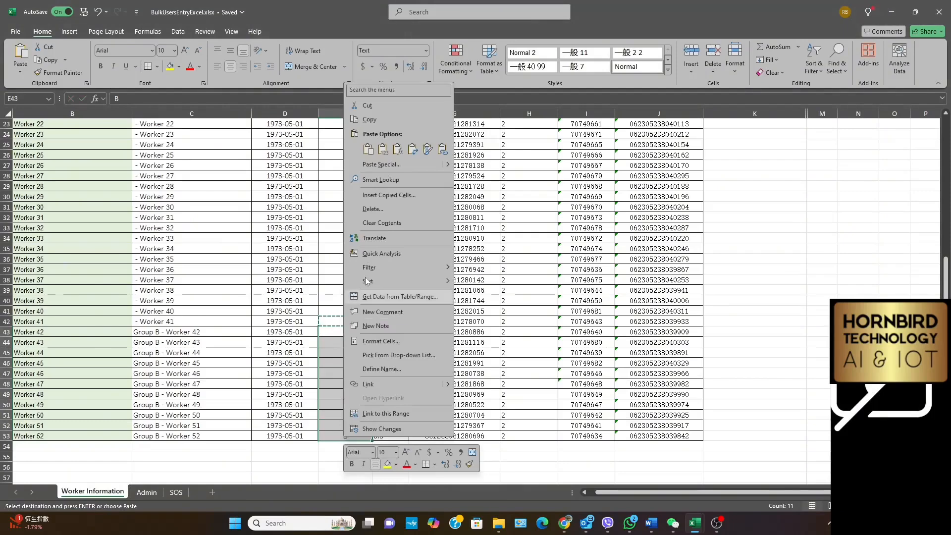
left_click(368, 150)
Review the site_group assignments of the workers across the whole Worker Information sheet
scroll(310, 344, "up", 7)
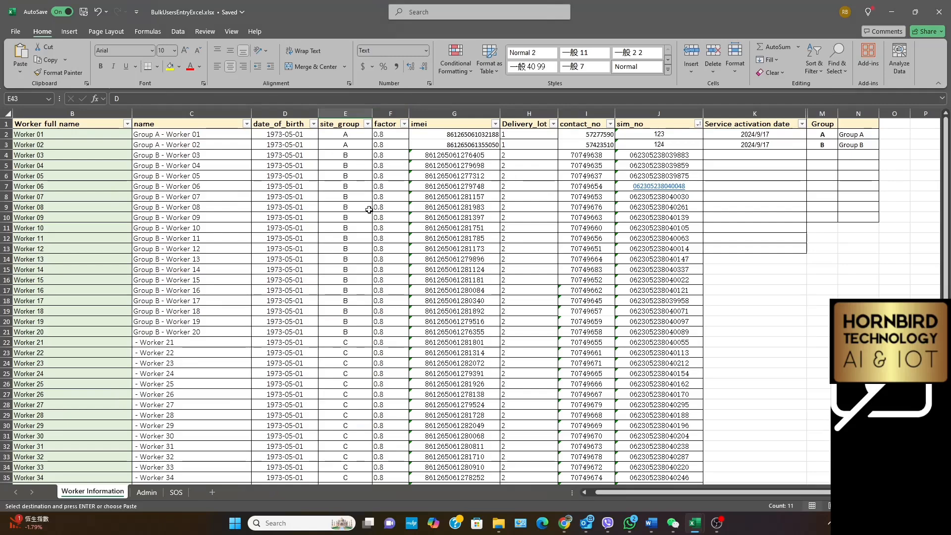
scroll(339, 338, "down", 3)
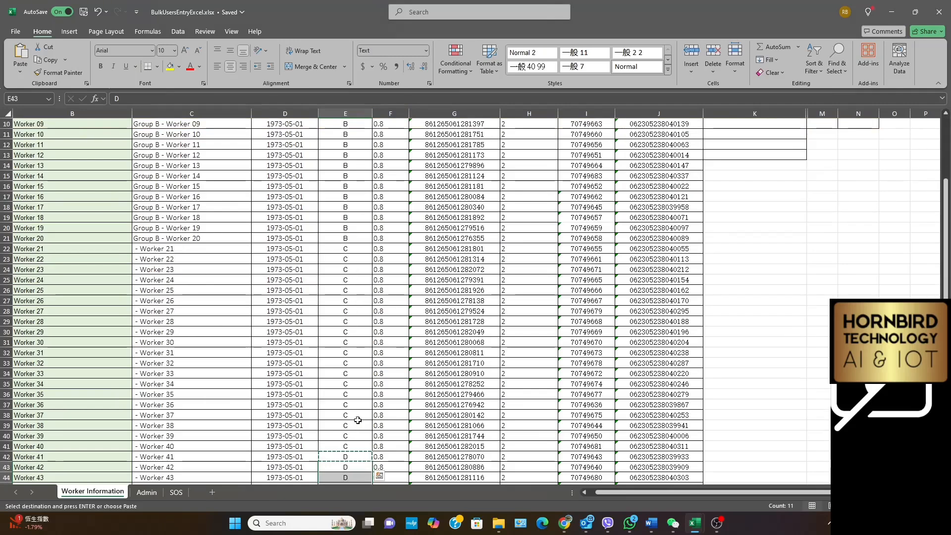
scroll(347, 337, "down", 4)
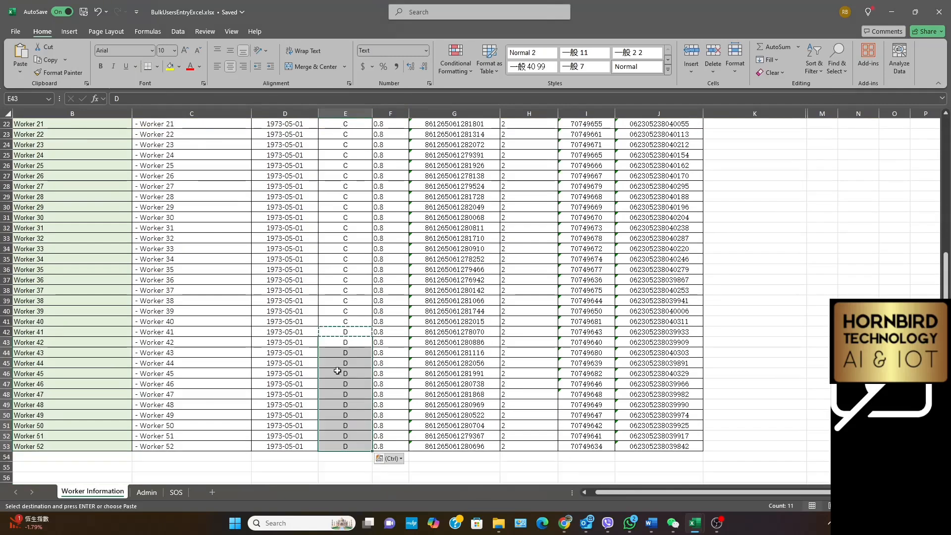
left_click(342, 218)
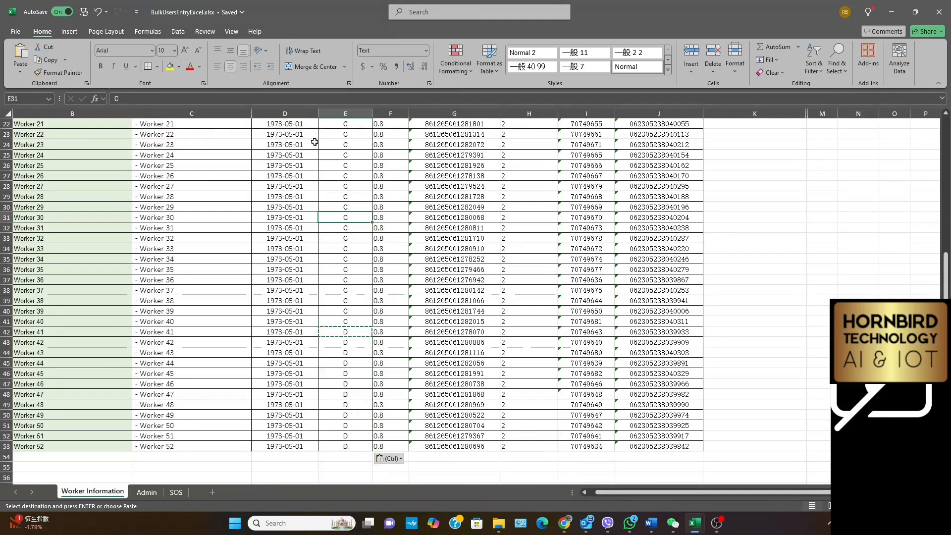
scroll(337, 302, "up", 7)
scroll(338, 302, "up", 1)
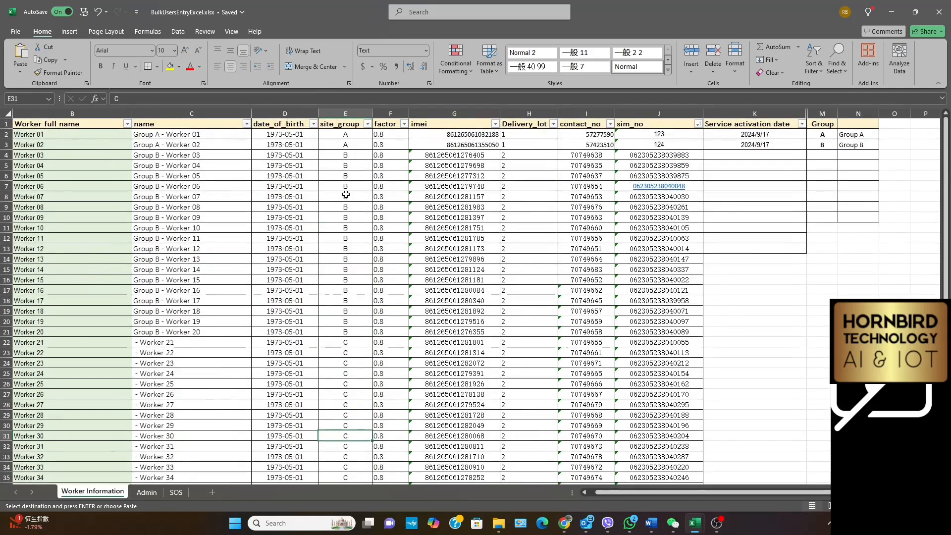
scroll(335, 334, "down", 3)
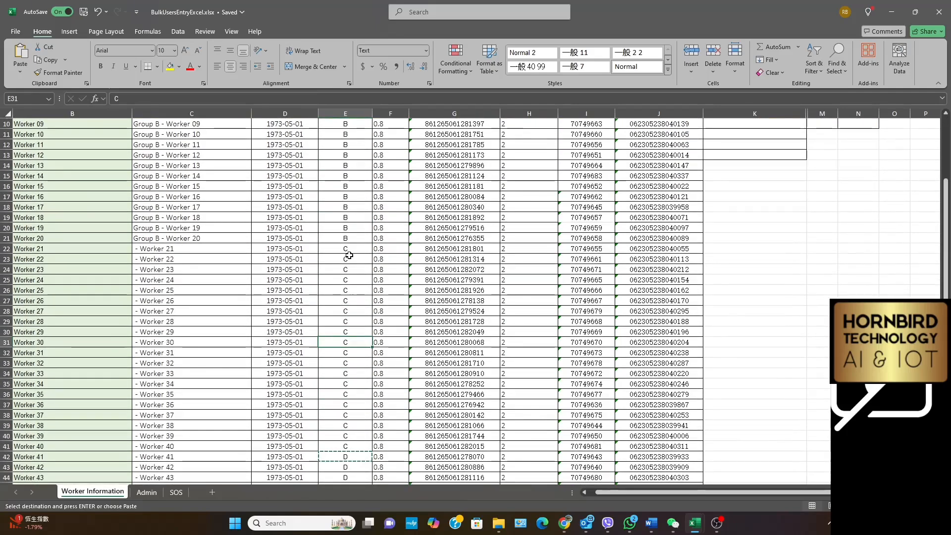
scroll(350, 255, "down", 1)
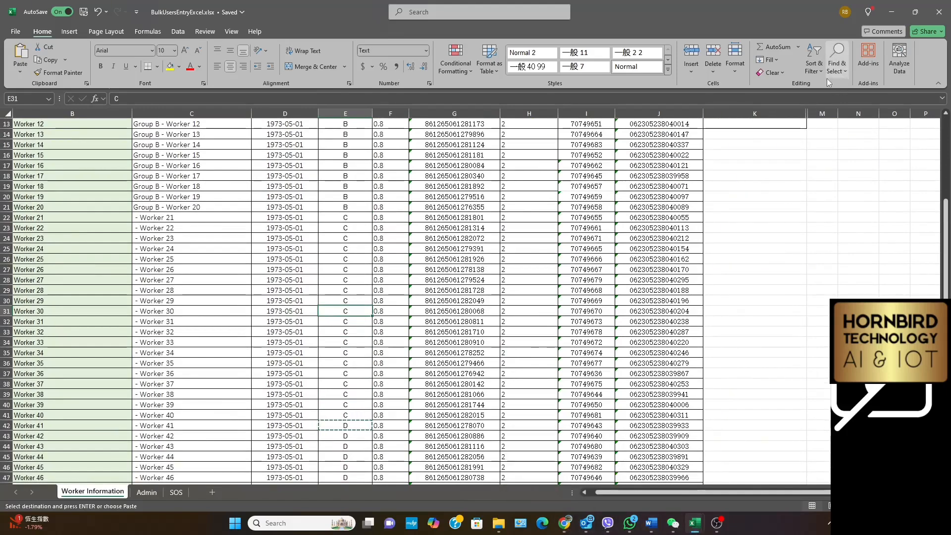
Close the BulkUsersEntryExcel.xlsx workbook and switch to Hornbird Smart Watch Admin in Chrome to open the watch Users page
left_click(940, 10)
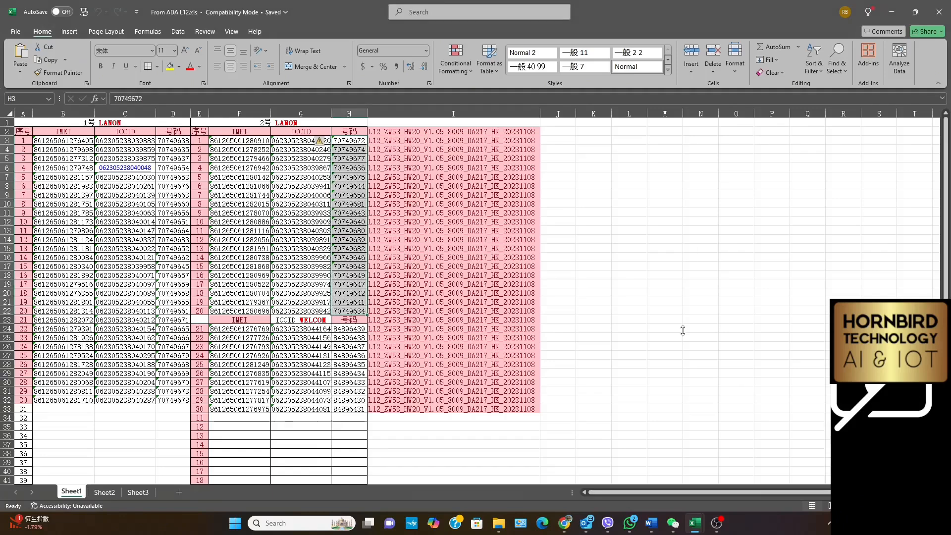
left_click(566, 528)
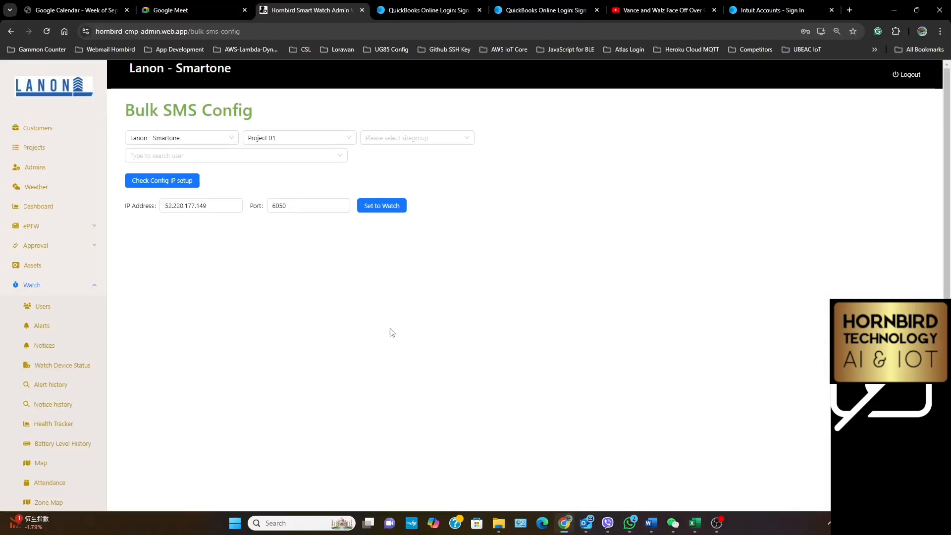
left_click(45, 308)
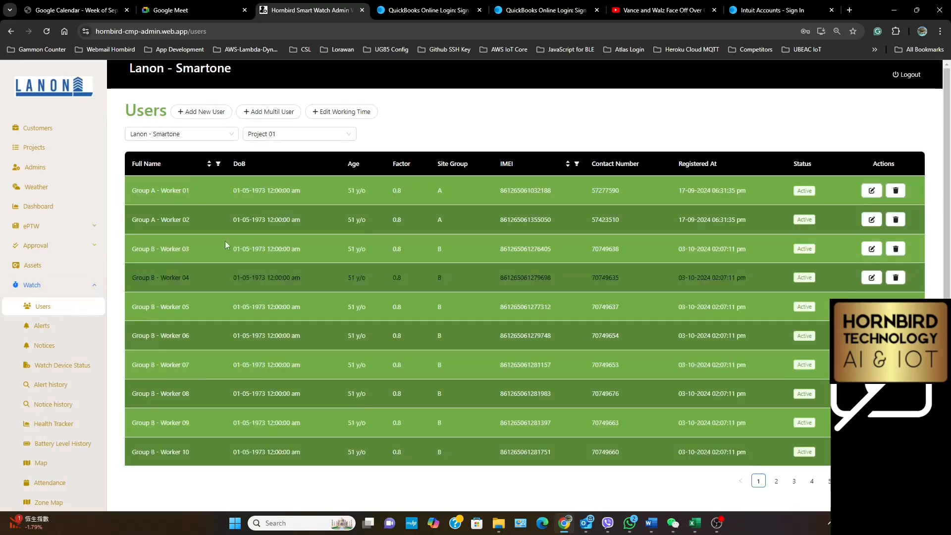
Import BulkUsersEntryExcel.xlsx as multiple users for Project 01, check the listed workers and save the import
left_click(267, 111)
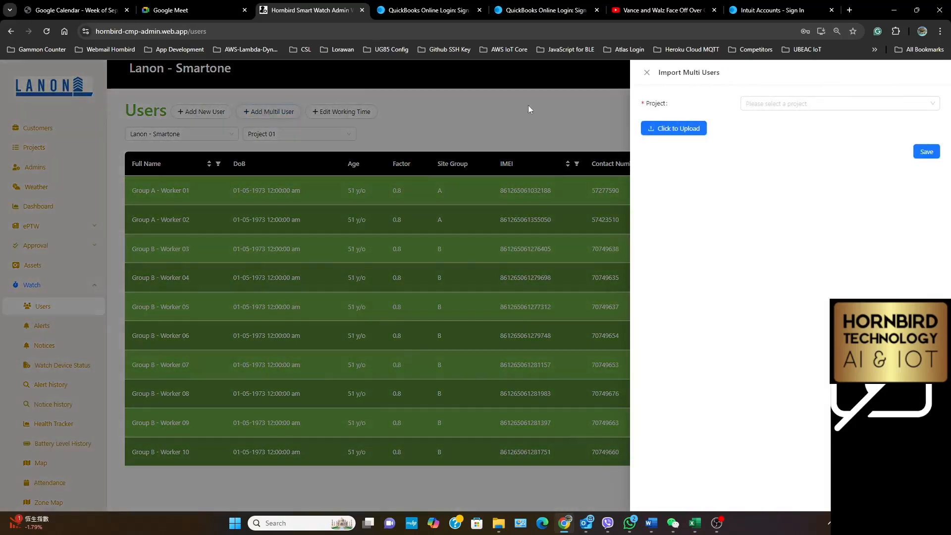
left_click(769, 108)
left_click(769, 124)
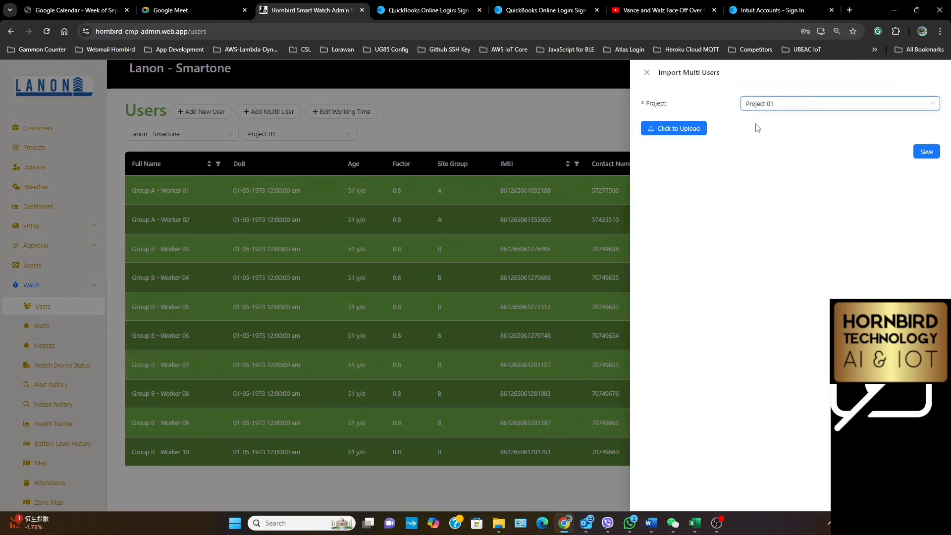
left_click(683, 130)
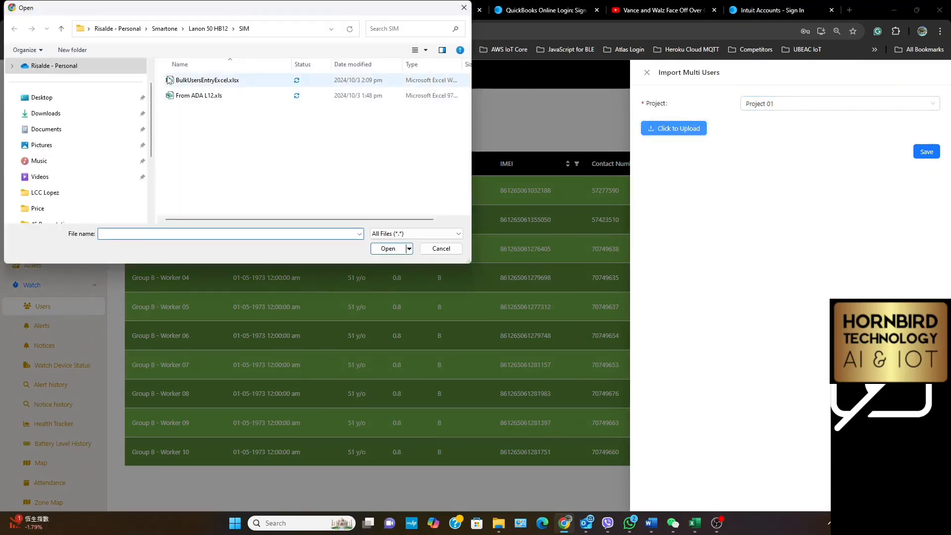
left_click(198, 82)
left_click(395, 249)
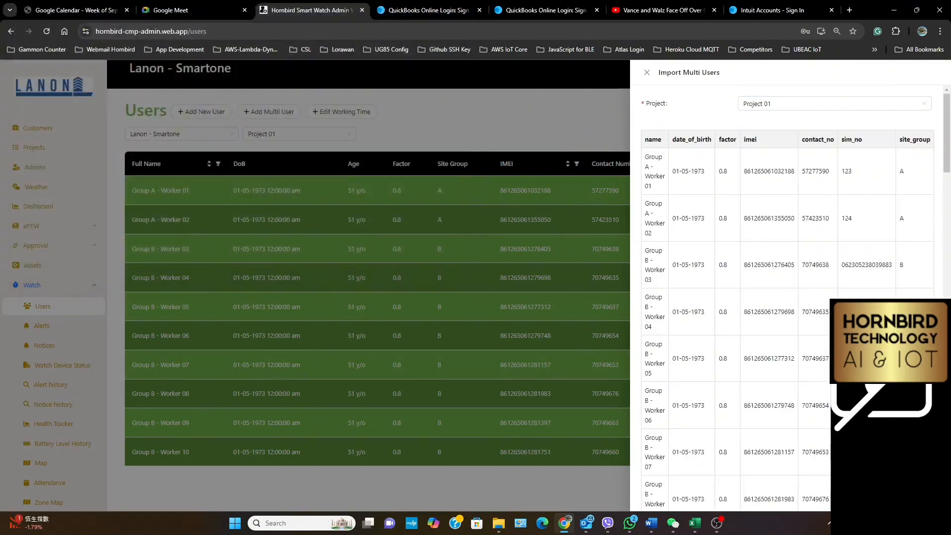
scroll(788, 297, "down", 15)
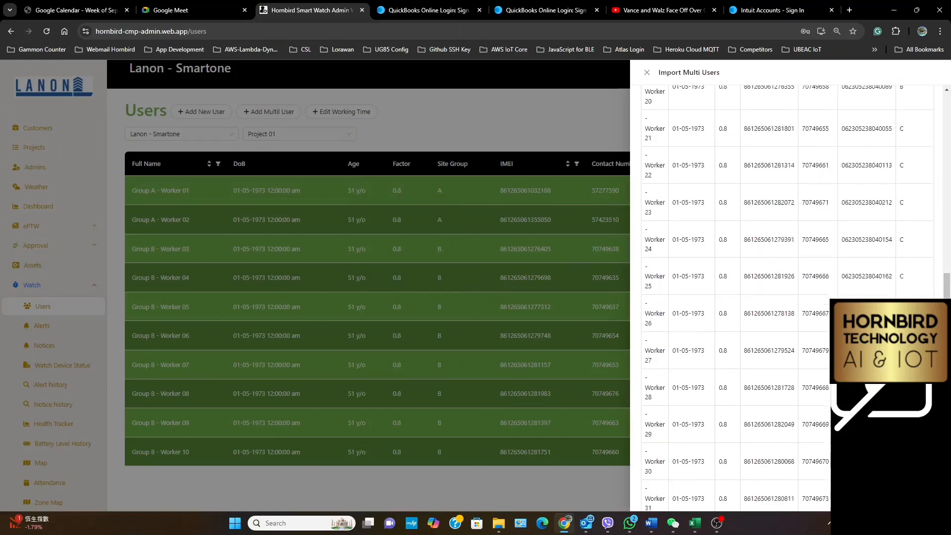
scroll(788, 297, "down", 12)
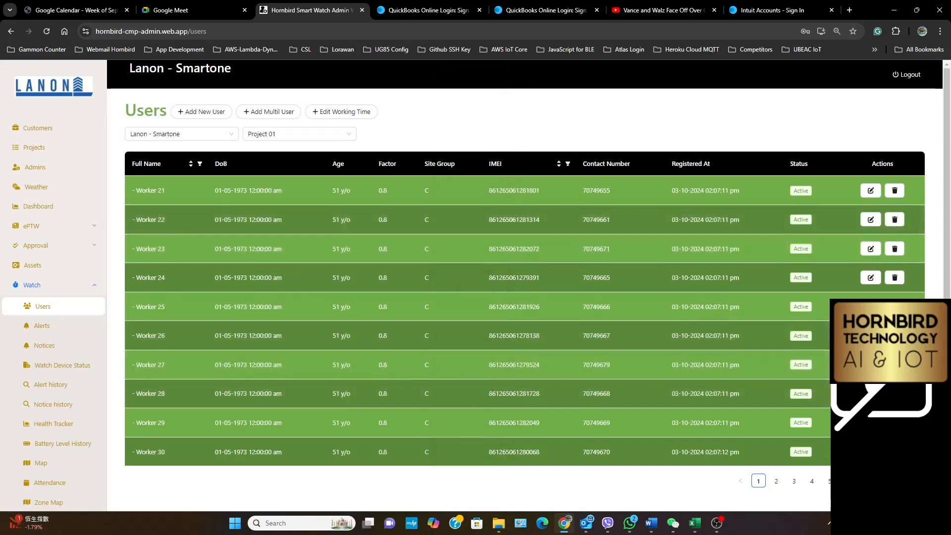
Page through the Project 01 user list to check the names and site groups of the imported workers
left_click(776, 482)
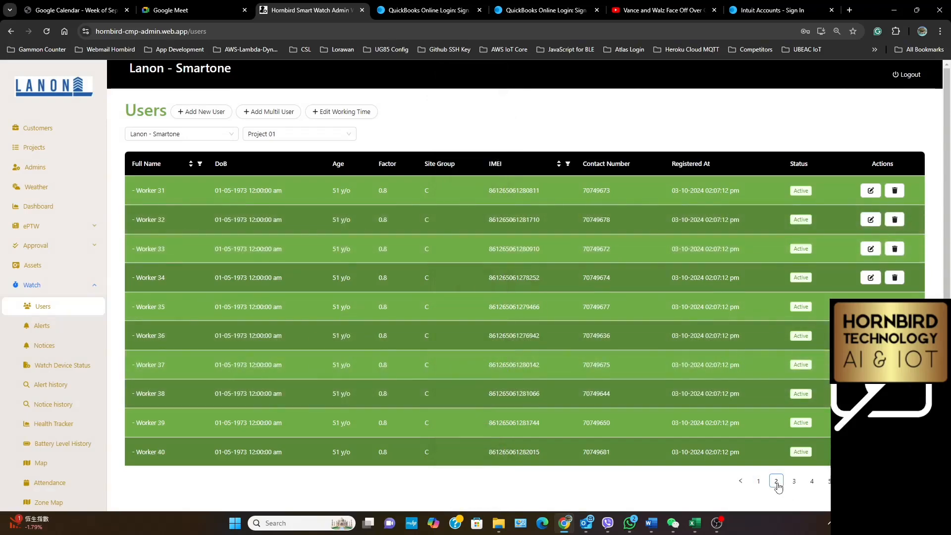
left_click(797, 482)
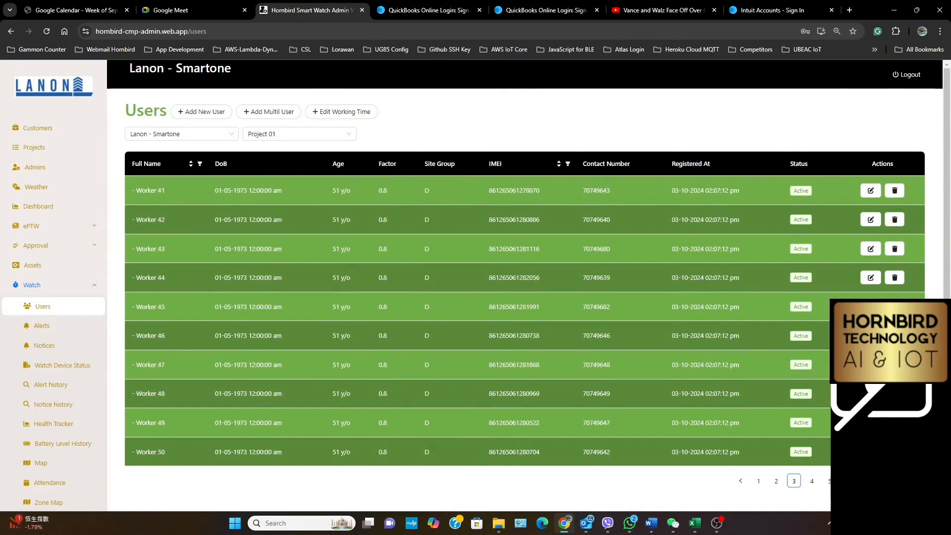
left_click(848, 481)
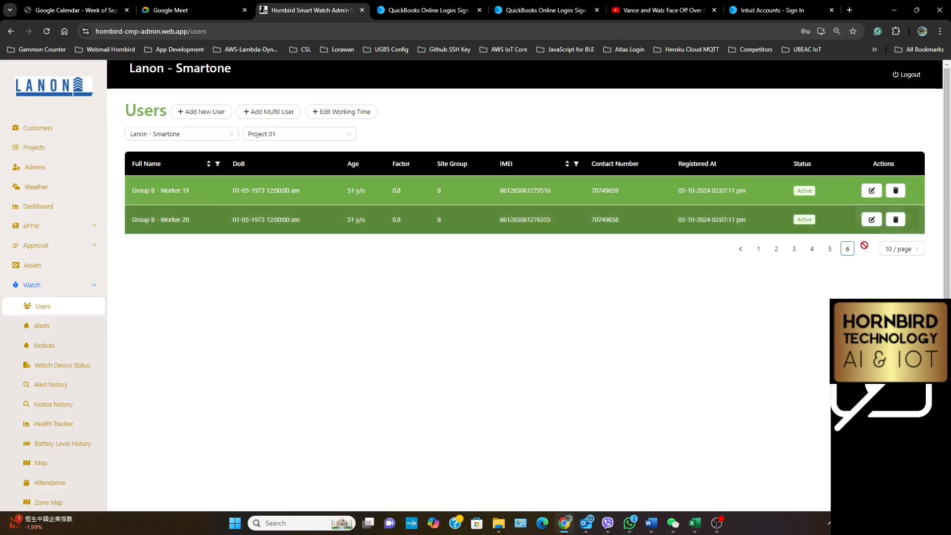
left_click(830, 250)
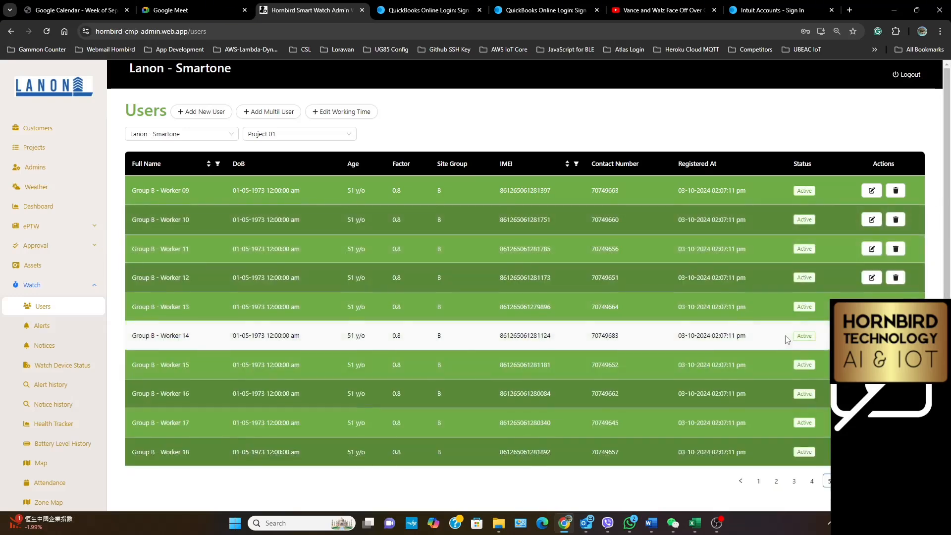
scroll(817, 356, "down", 3)
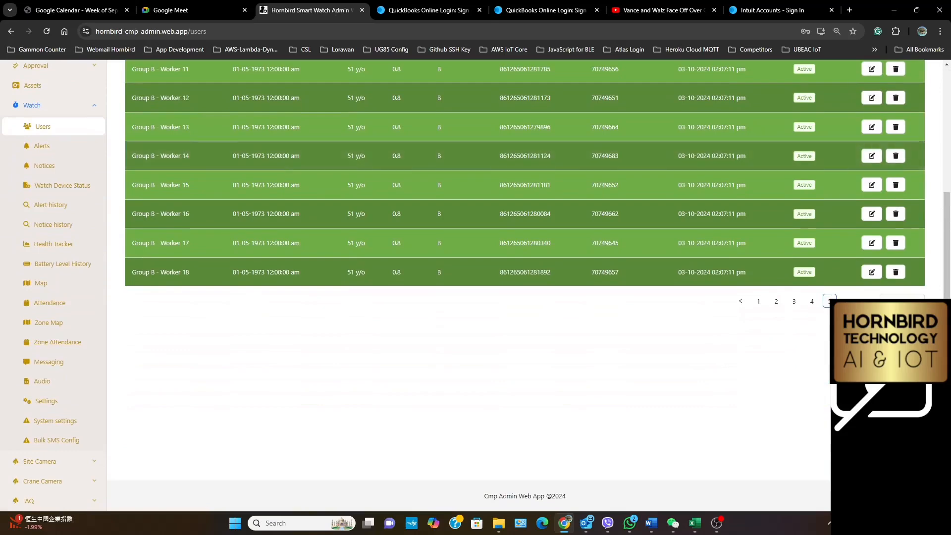
left_click(812, 302)
scroll(608, 233, "up", 3)
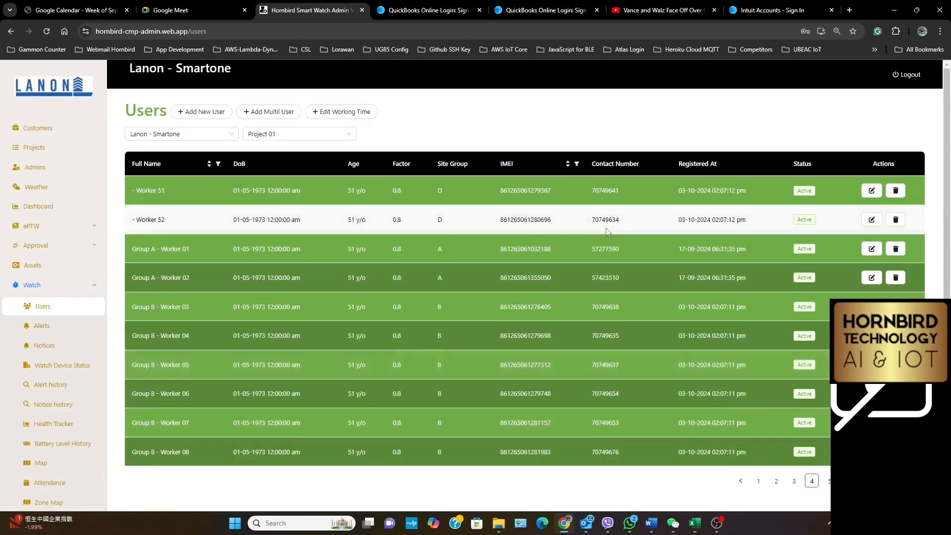
scroll(609, 233, "down", 3)
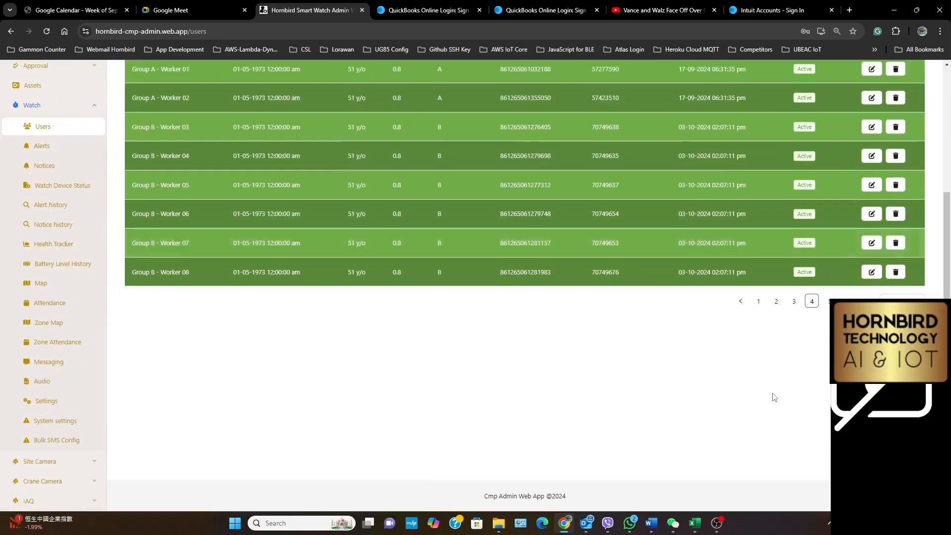
left_click(759, 301)
scroll(488, 208, "up", 3)
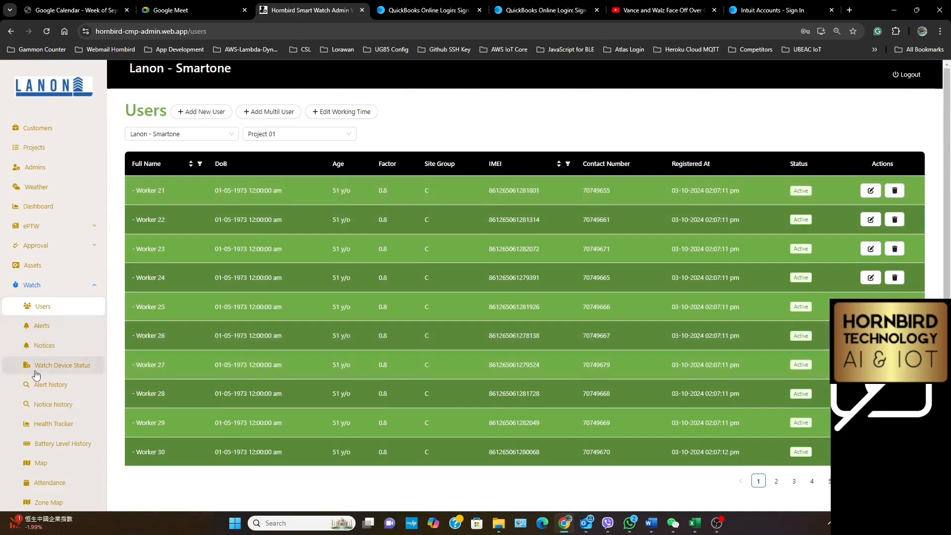
Return to the Bulk SMS Config page for the watches
scroll(34, 372, "down", 3)
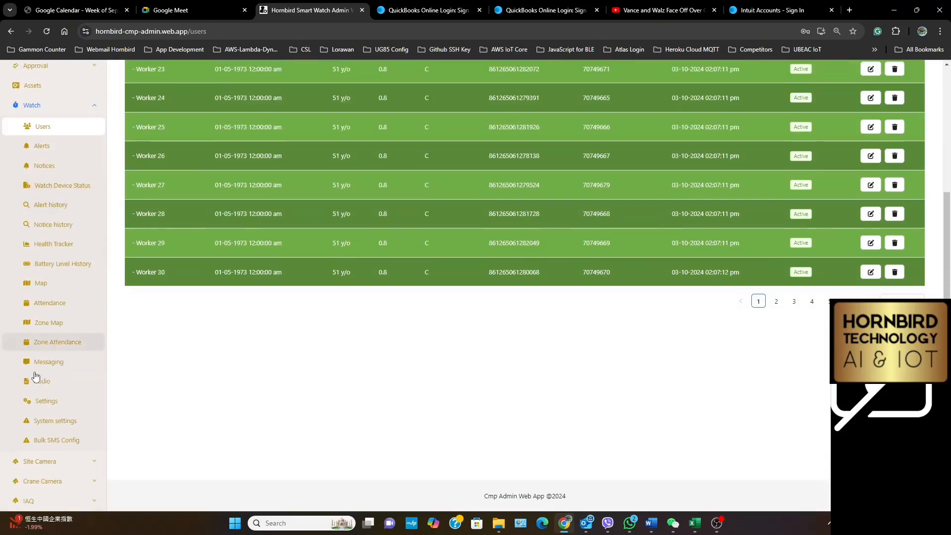
left_click(43, 440)
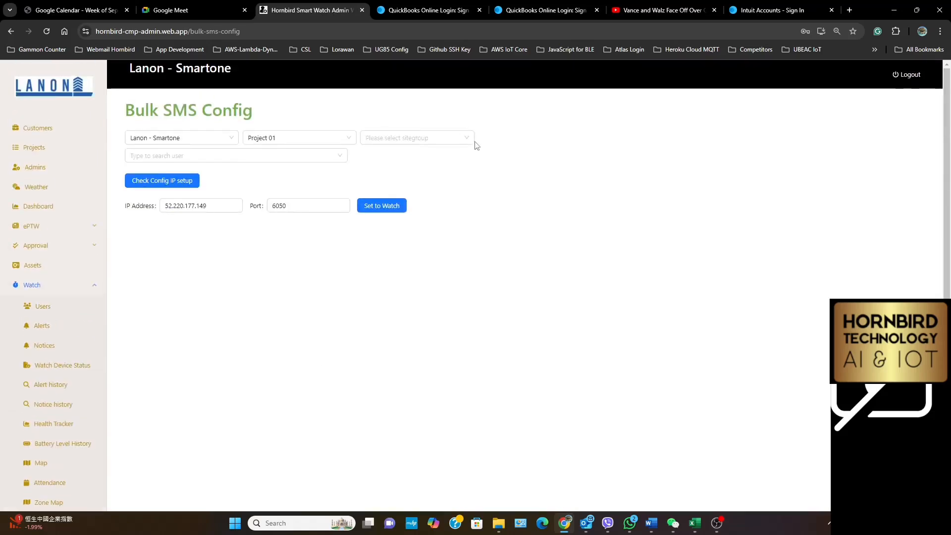
Look over the user and site group choices offered for Project 01, leaving both selections empty
left_click(343, 154)
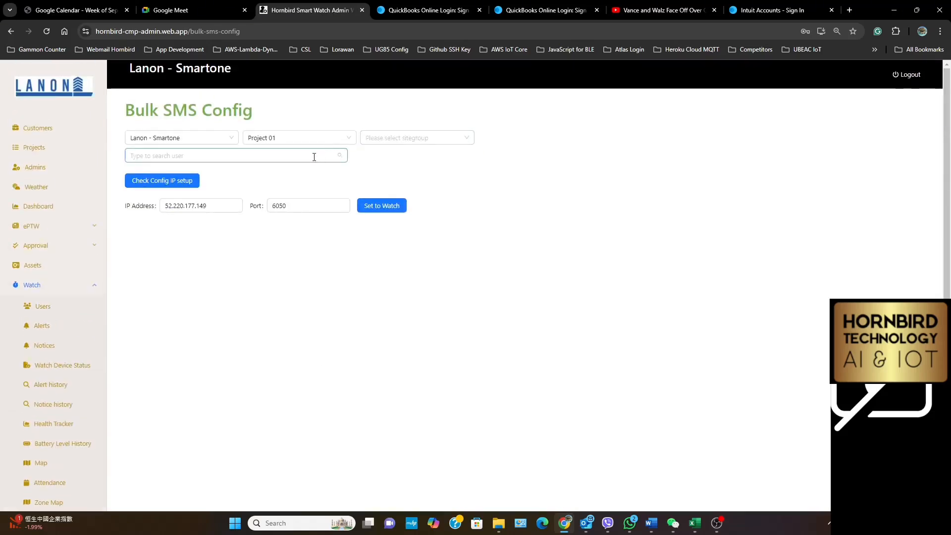
left_click(314, 157)
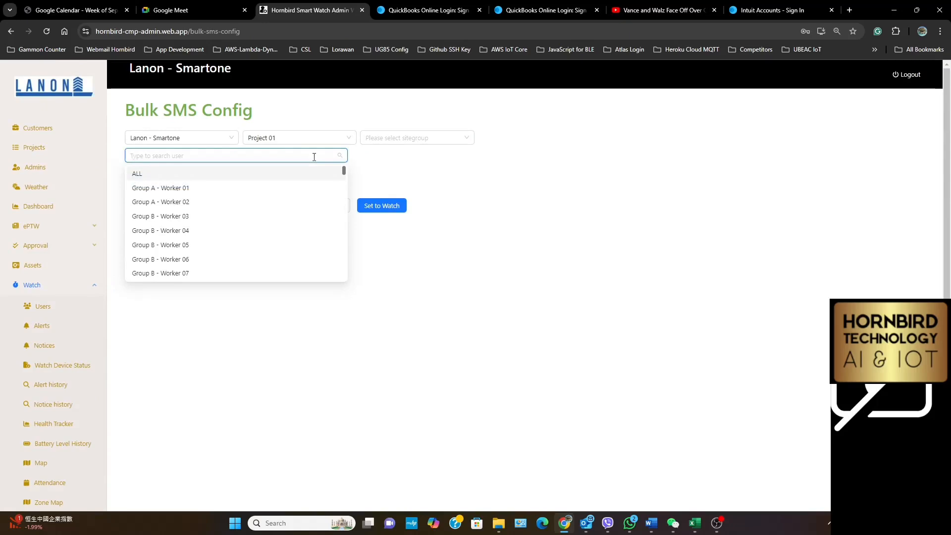
left_click(396, 139)
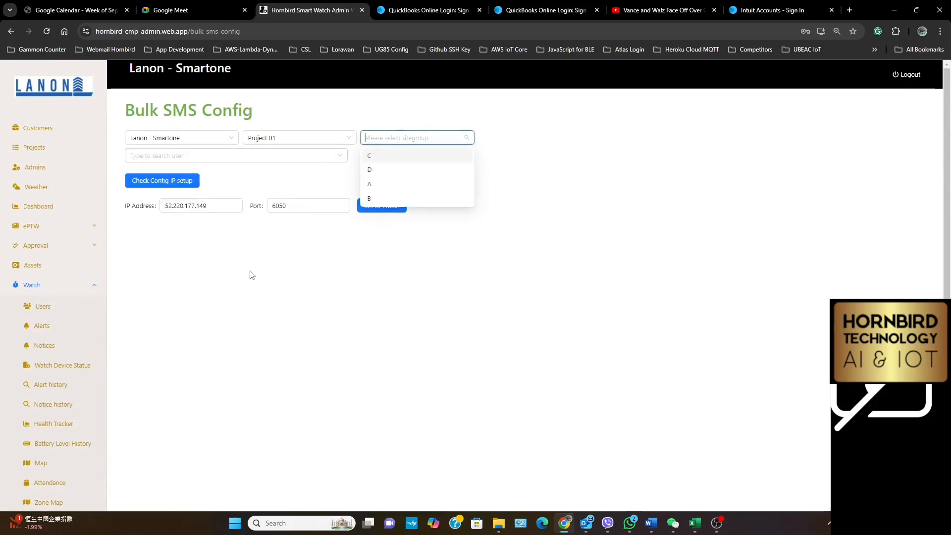
left_click(251, 275)
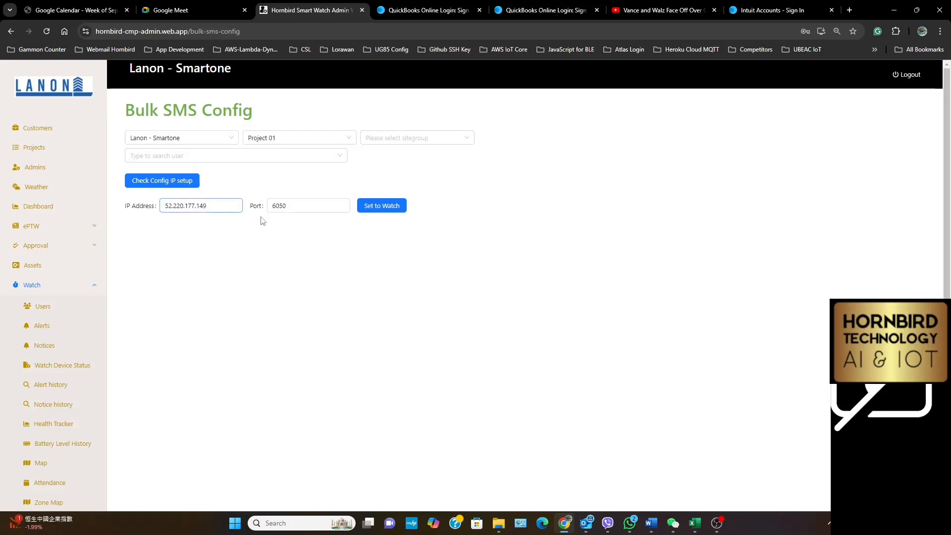
Choose site group B for Project 01 and select ALL users to load their watches for the SMS configuration
left_click(468, 139)
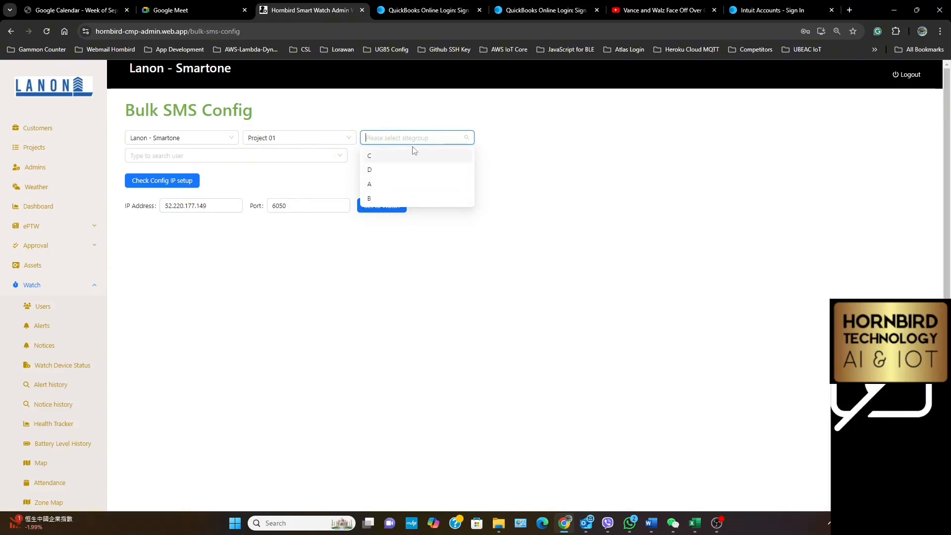
left_click(375, 203)
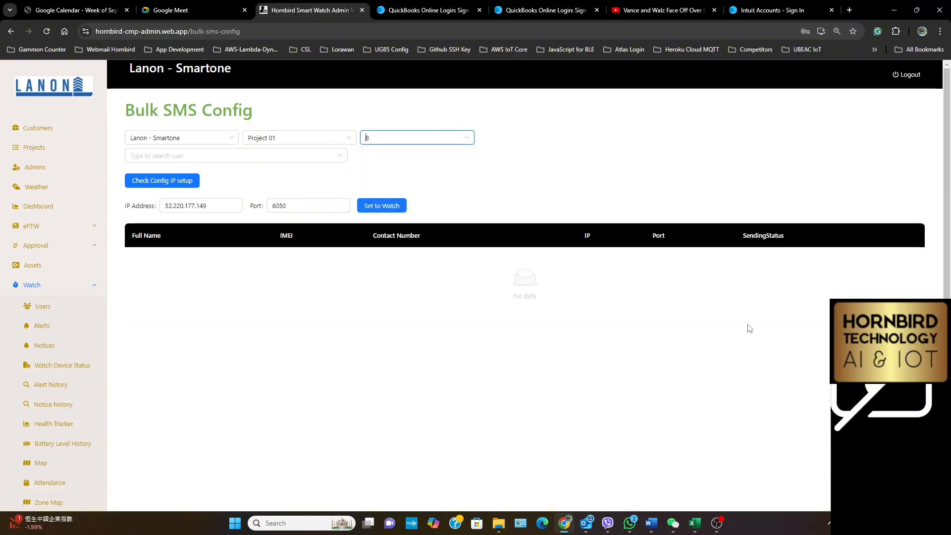
left_click(221, 155)
left_click(202, 178)
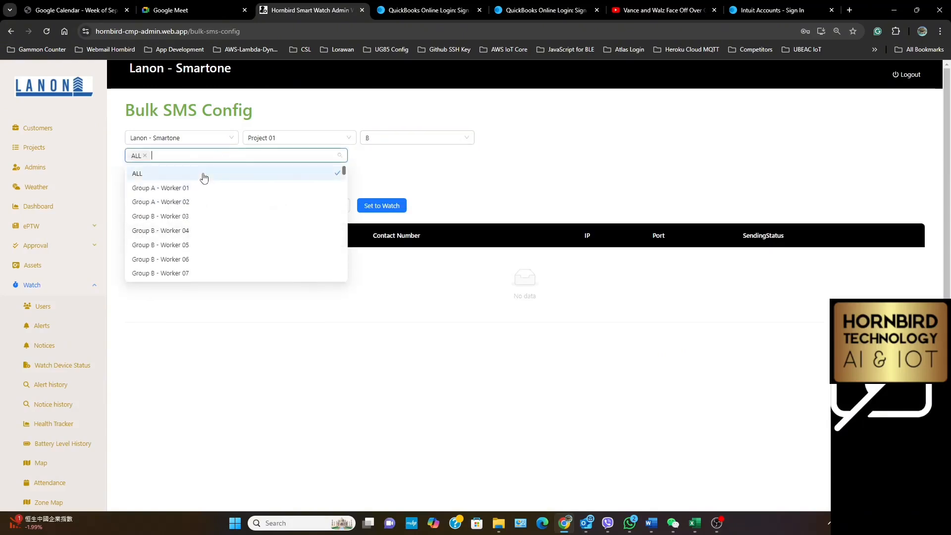
scroll(239, 224, "down", 12)
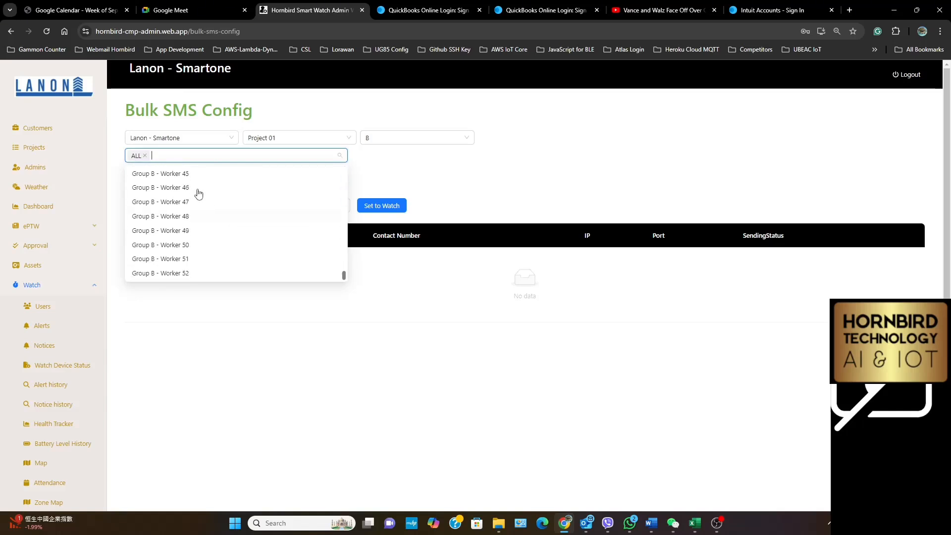
left_click(416, 181)
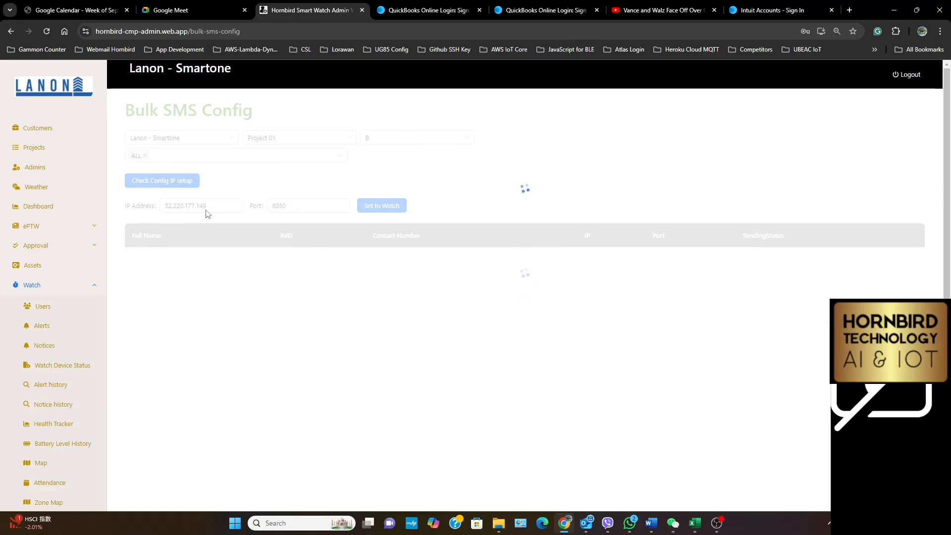
Bring up the Users page for the watches, and open the recent workbook BulkUsersEntryExcel.xlsx in Excel
left_click(42, 311)
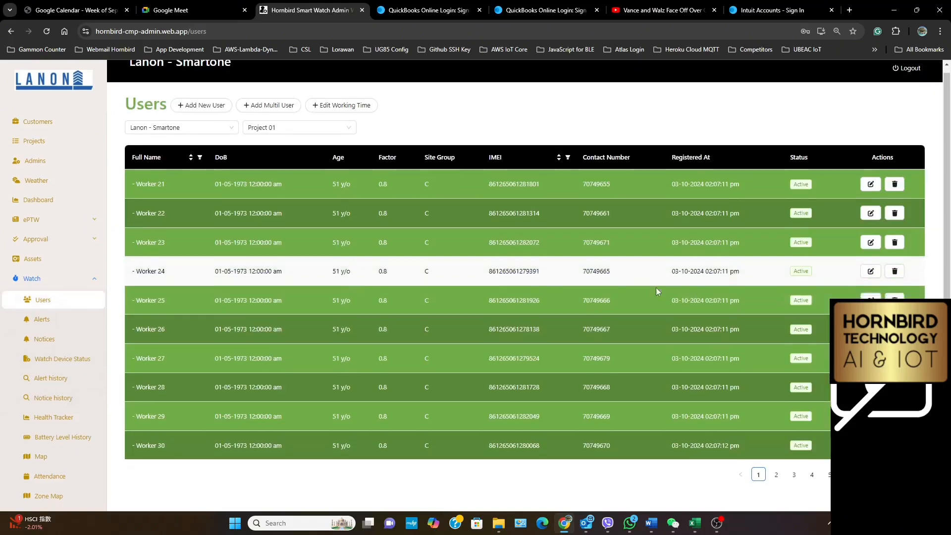
scroll(656, 287, "down", 4)
left_click(696, 523)
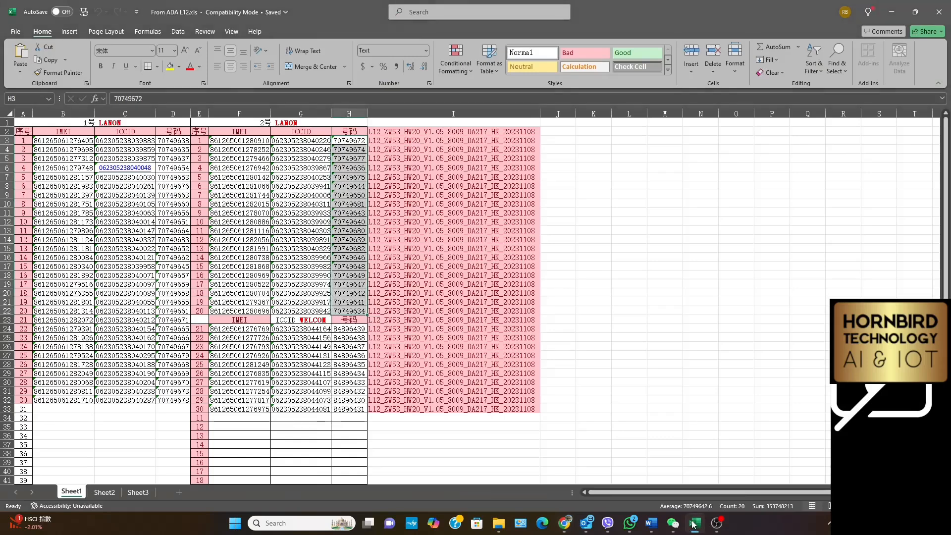
left_click(15, 32)
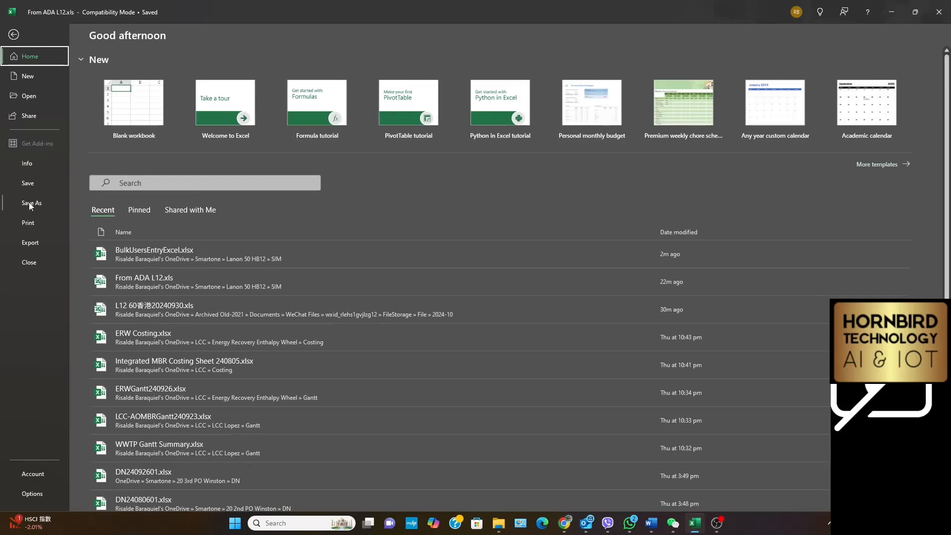
left_click(160, 250)
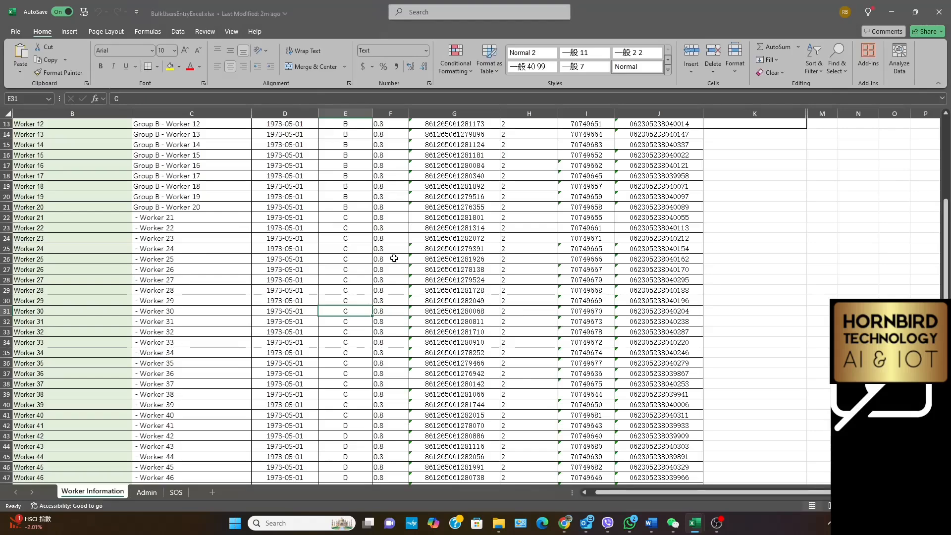
Change the site group of Workers 16 to 20 to C by copying Worker 21's value over their cells
scroll(394, 255, "down", 1)
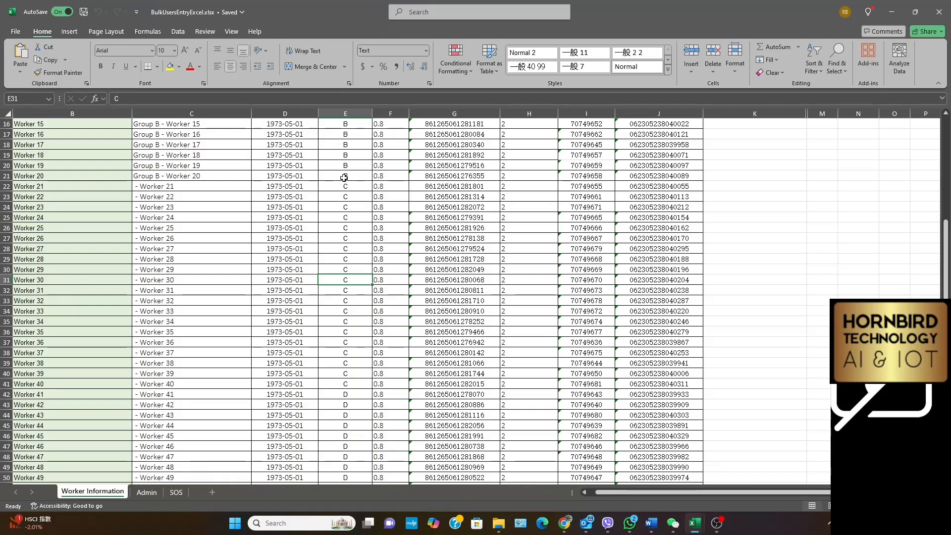
scroll(345, 177, "up", 5)
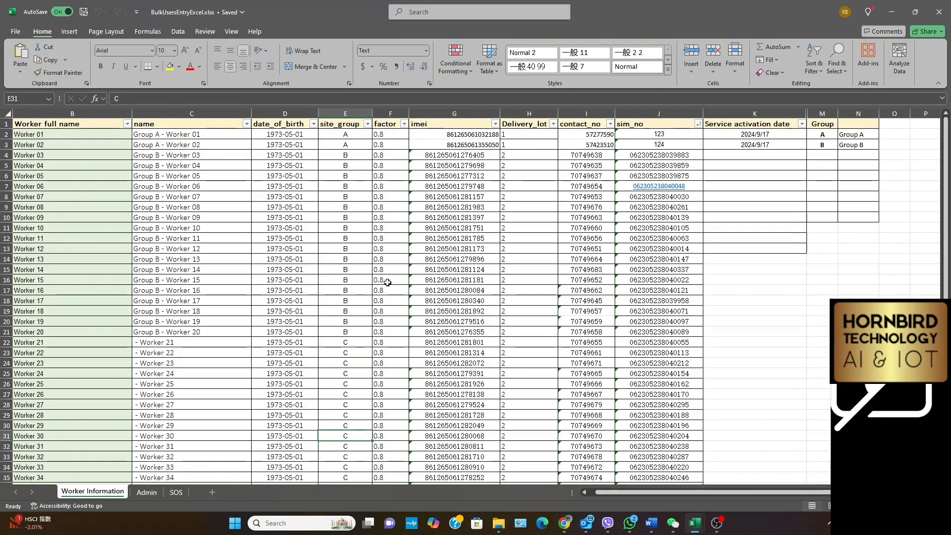
left_click(349, 281)
left_click(349, 290)
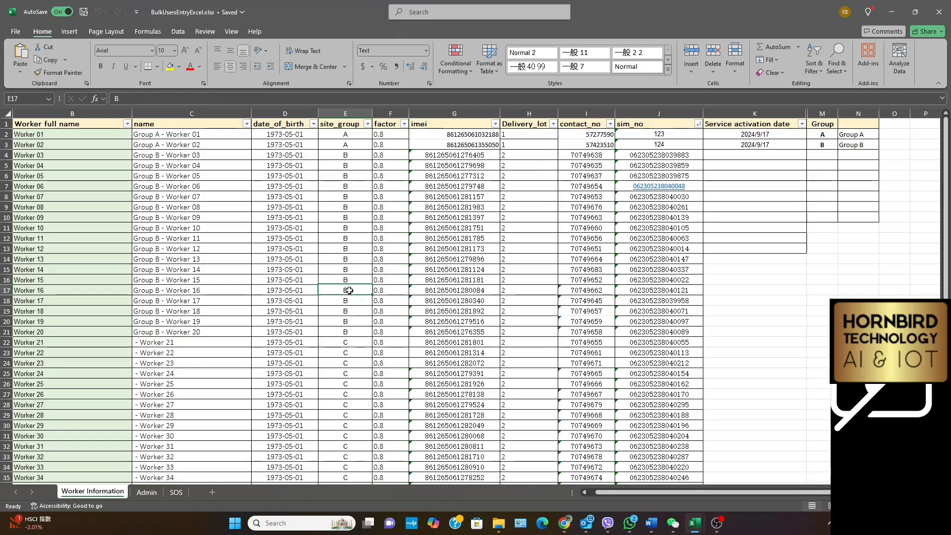
left_click_drag(349, 296, 349, 346)
right_click(348, 346)
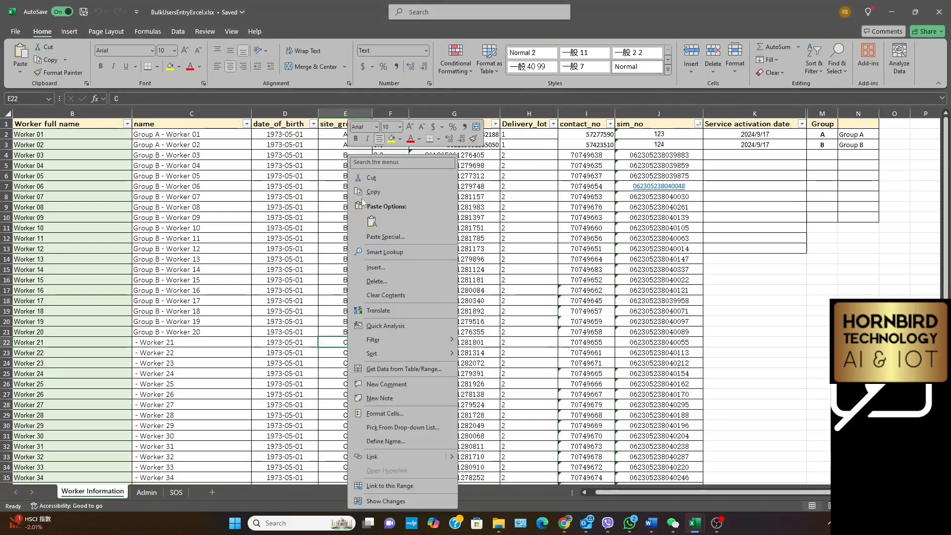
left_click(369, 196)
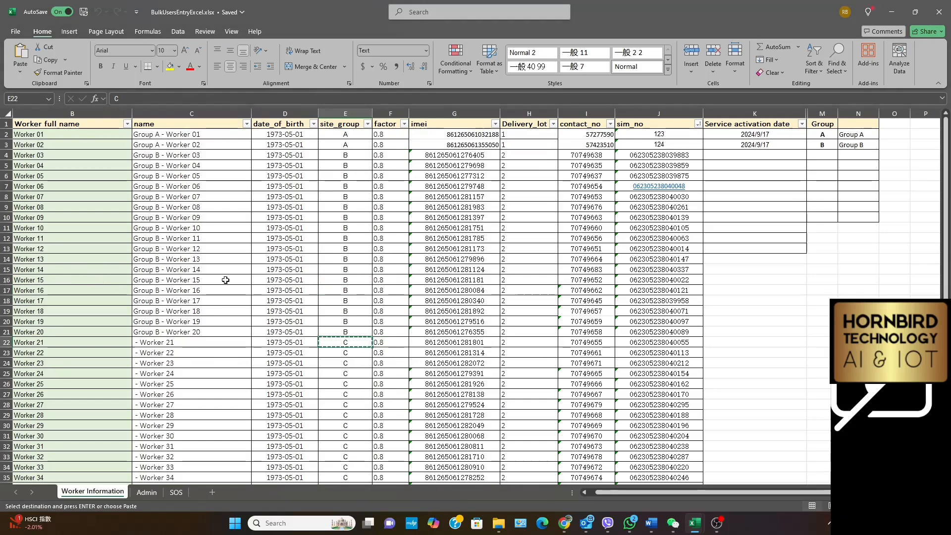
left_click_drag(333, 292, 333, 333)
right_click(333, 333)
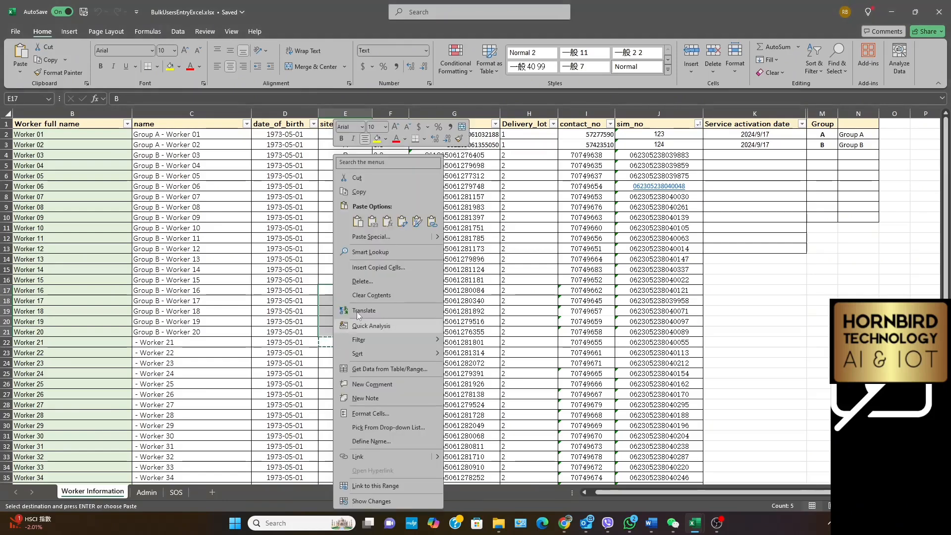
left_click(357, 223)
Set Worker 31's site group to D and copy it over the cells of Workers 32 to 45
scroll(322, 347, "down", 2)
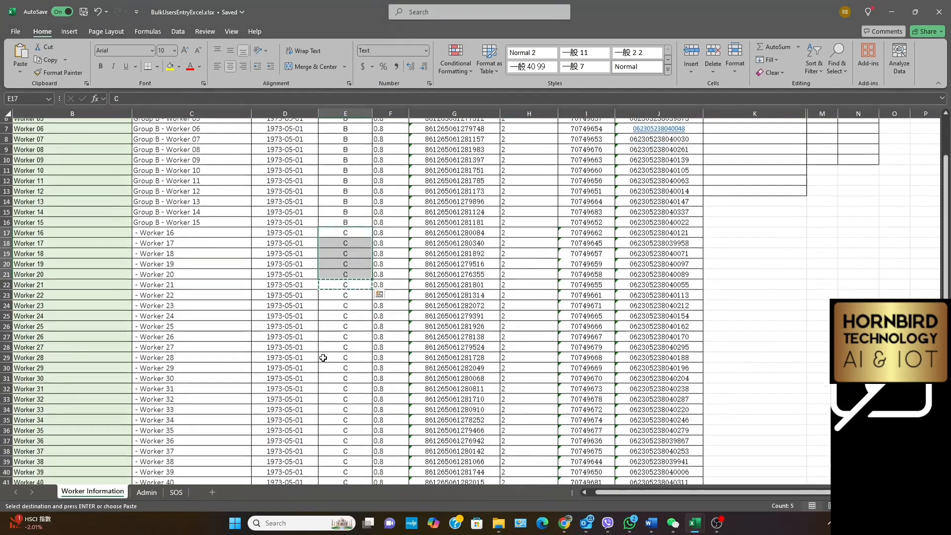
left_click(344, 384)
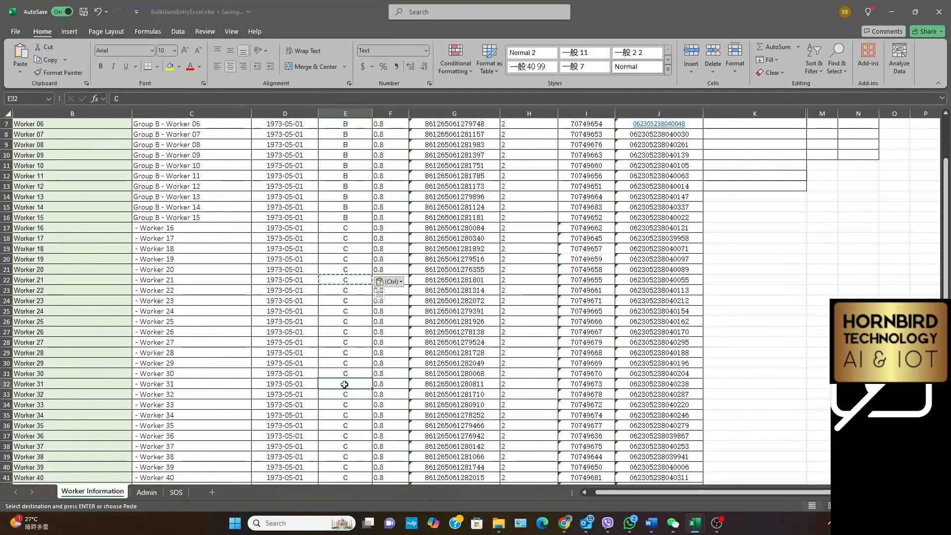
type("D")
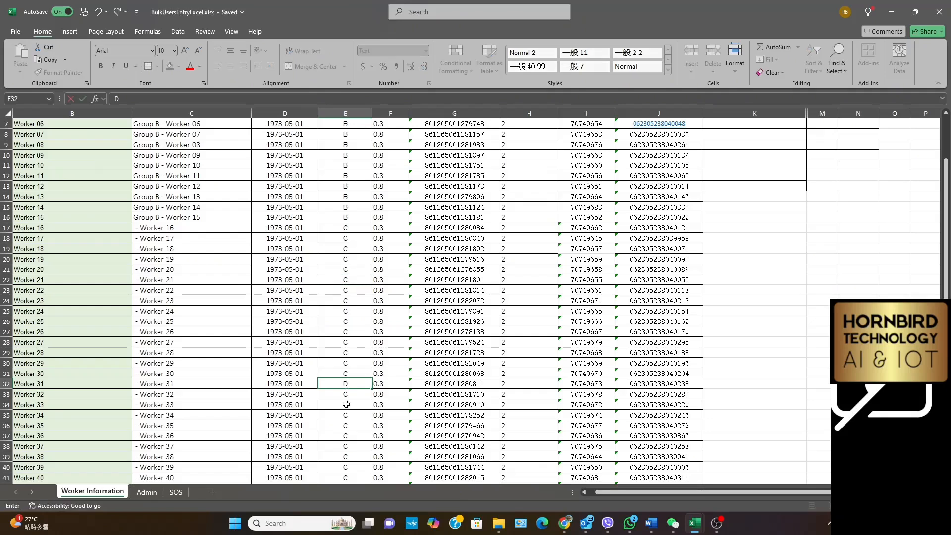
key("Return")
right_click(347, 384)
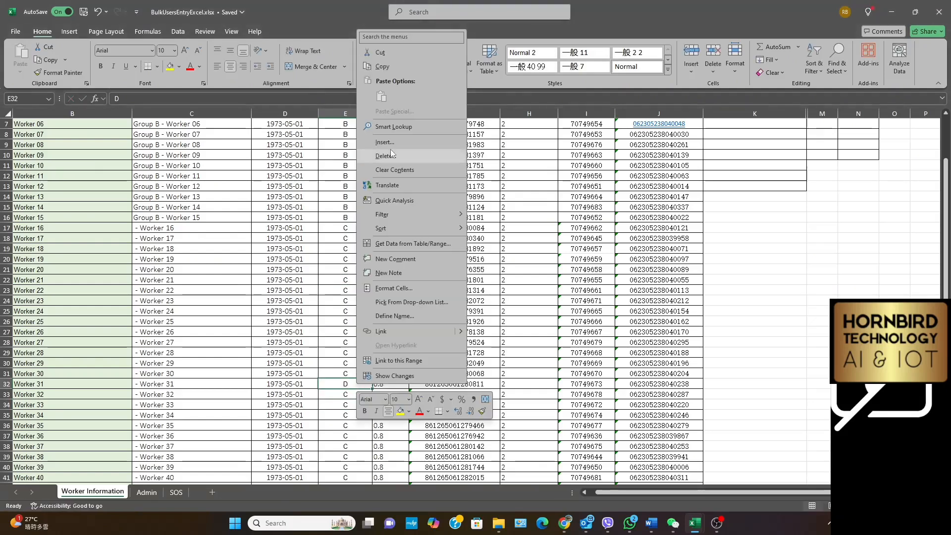
left_click(388, 68)
scroll(282, 317, "down", 4)
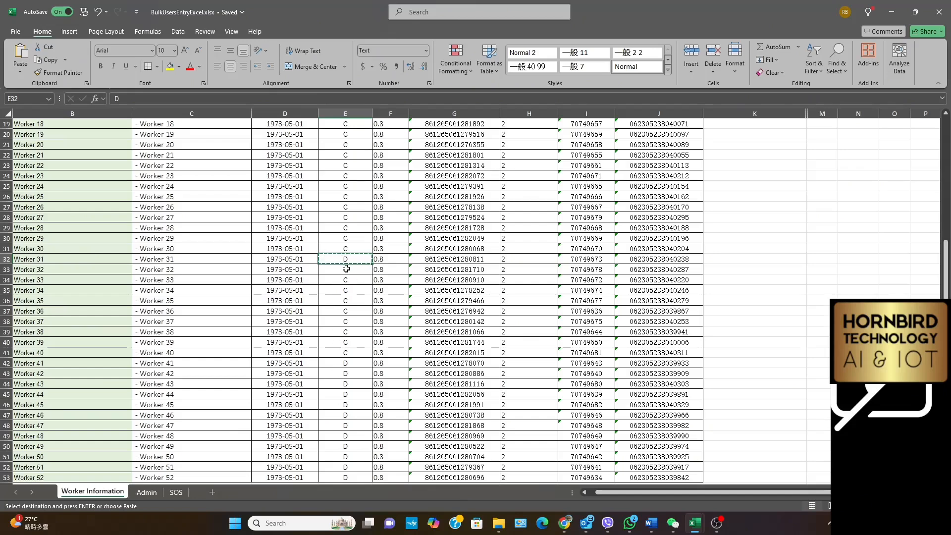
left_click_drag(347, 269, 346, 402)
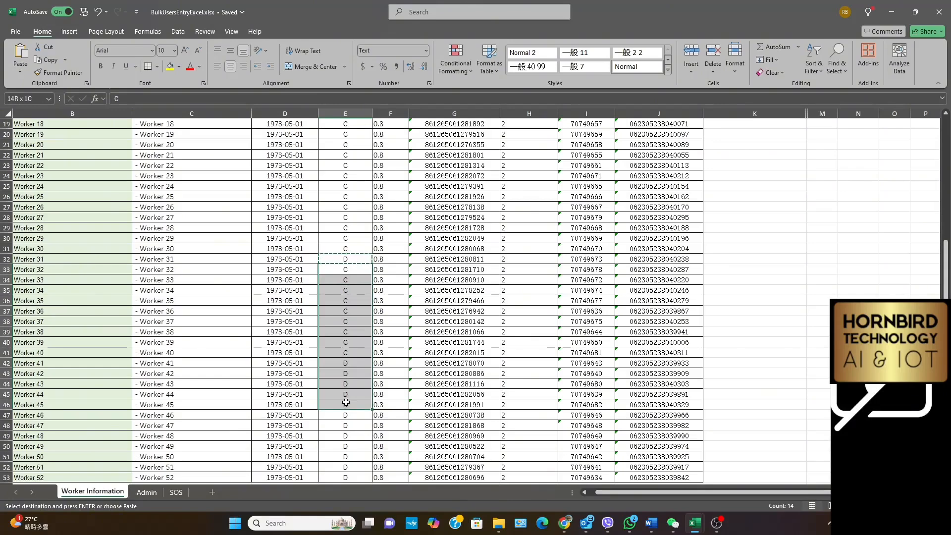
right_click(349, 385)
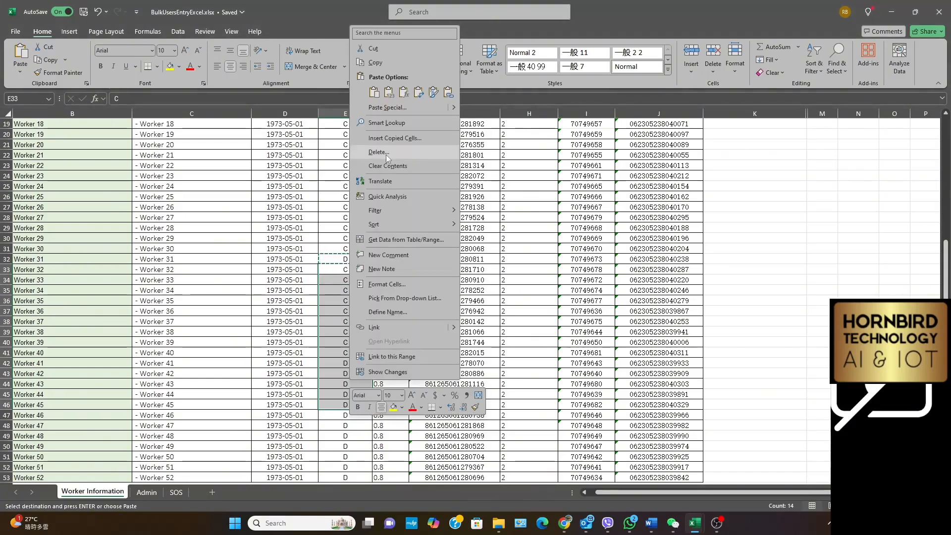
left_click(374, 93)
Set Worker 46's site group to E and copy it over the cells of Workers 47 to 52
scroll(342, 275, "down", 5)
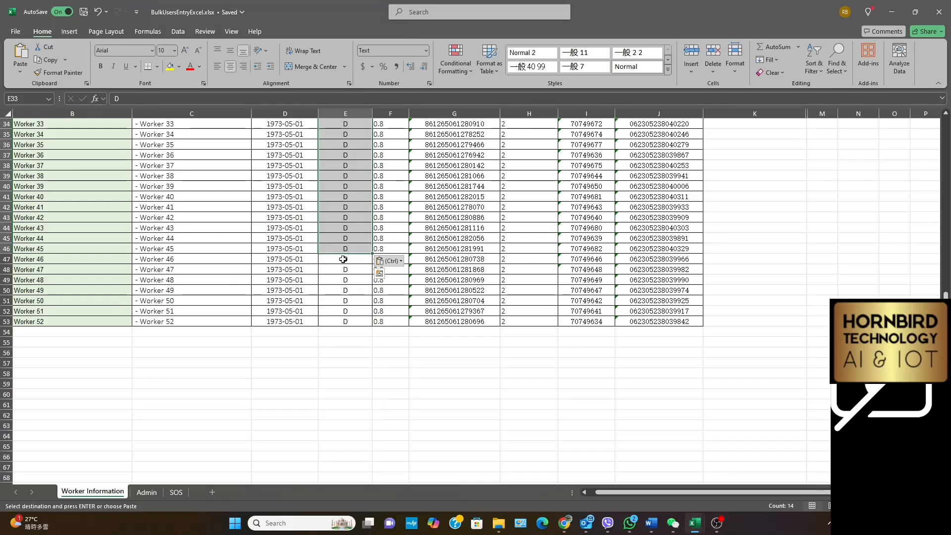
left_click_drag(342, 259, 331, 321)
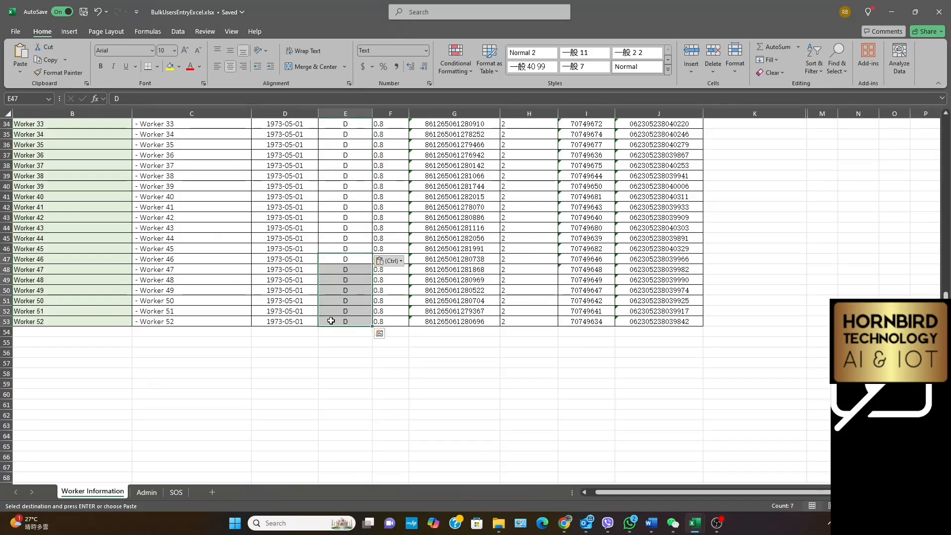
type("E")
left_click(352, 290)
left_click(350, 260)
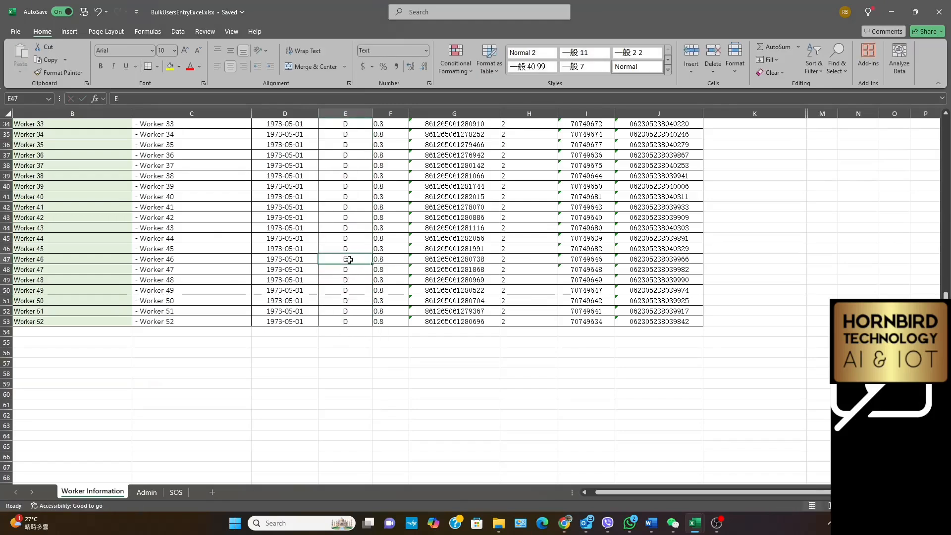
right_click(349, 260)
left_click(377, 192)
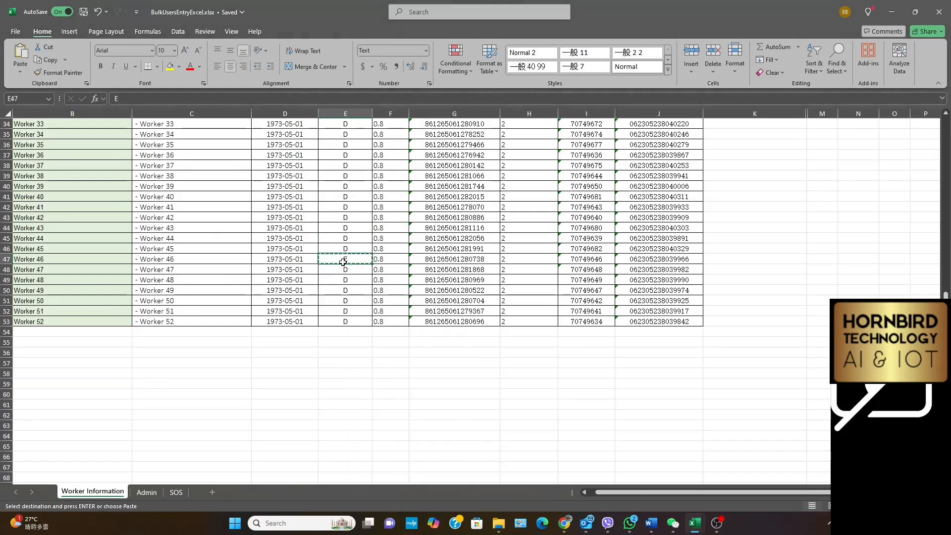
left_click_drag(341, 270, 343, 322)
right_click(343, 322)
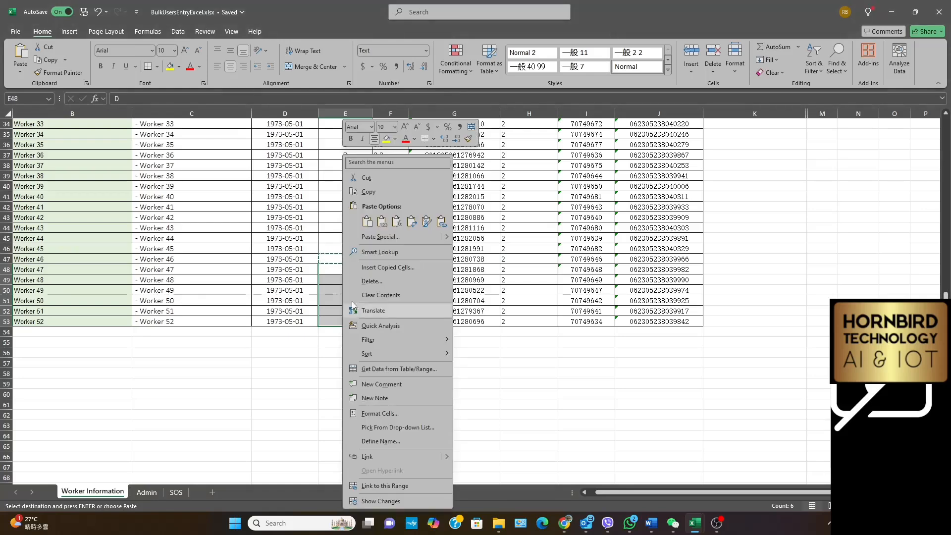
left_click(368, 223)
Close the bulk users workbook and switch back to the watch Users page in Chrome
scroll(366, 329, "up", 11)
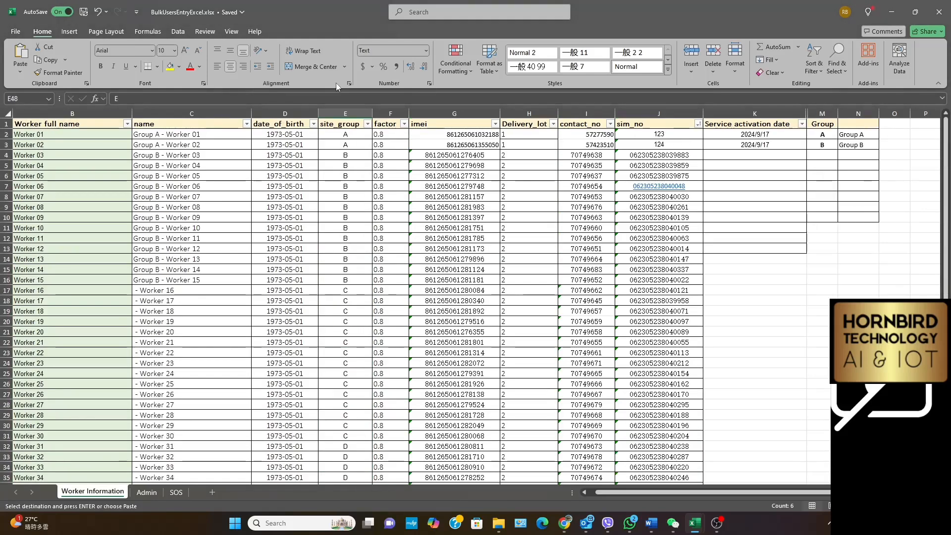
left_click(939, 12)
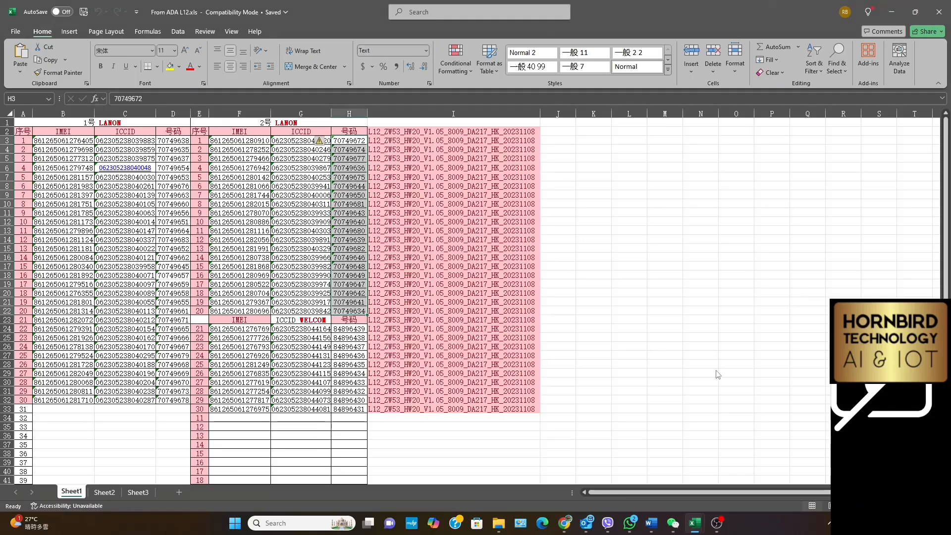
left_click(565, 523)
scroll(475, 341, "up", 3)
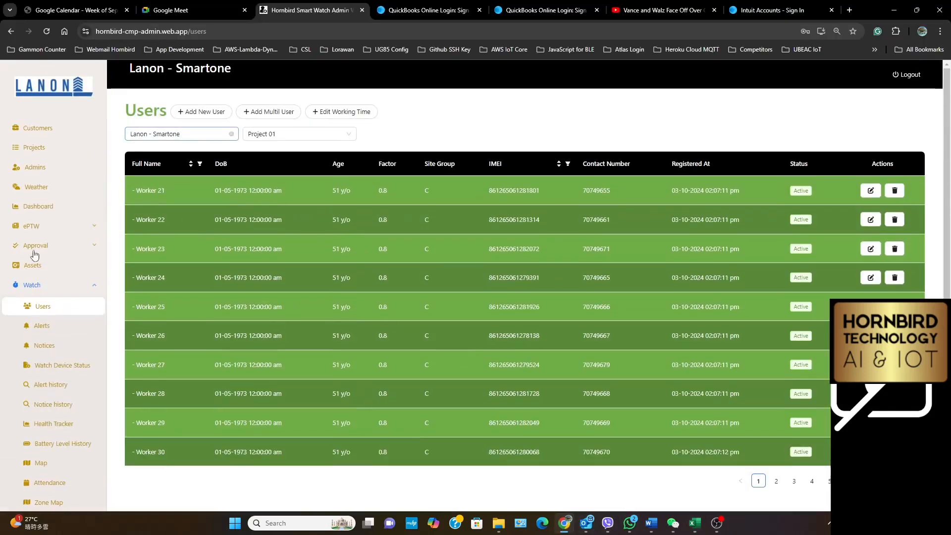
Import the multiple users from BulkUsersEntryExcel.xlsx into Project 01 and save them
left_click(266, 112)
left_click(771, 109)
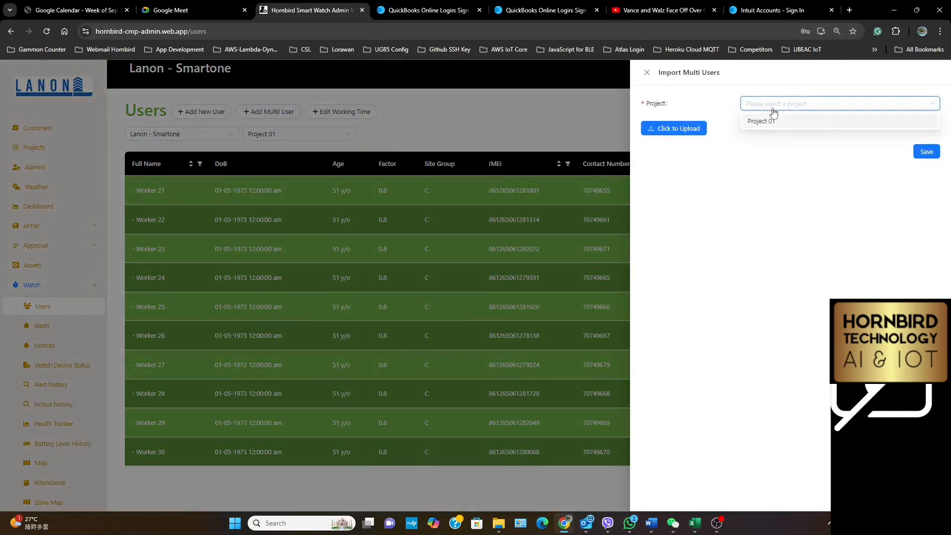
left_click(773, 123)
left_click(678, 128)
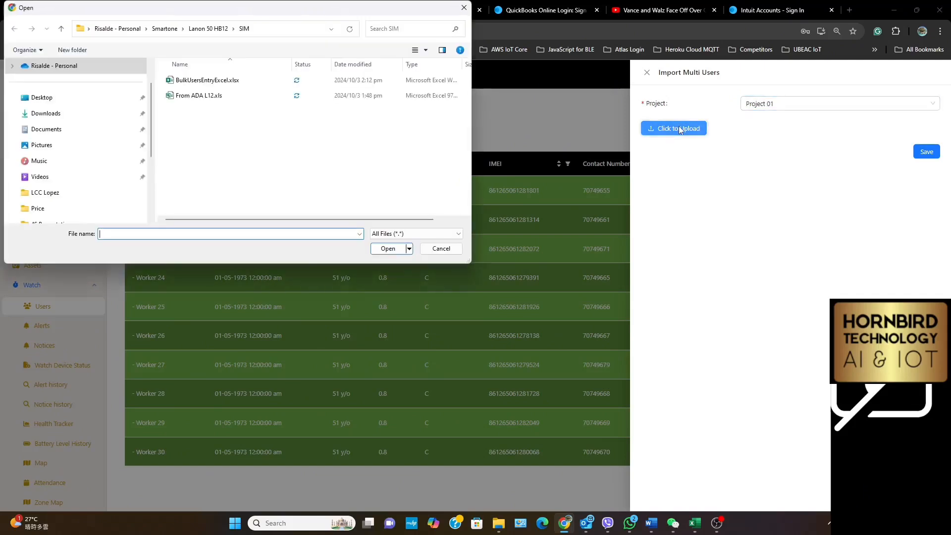
double_click(215, 81)
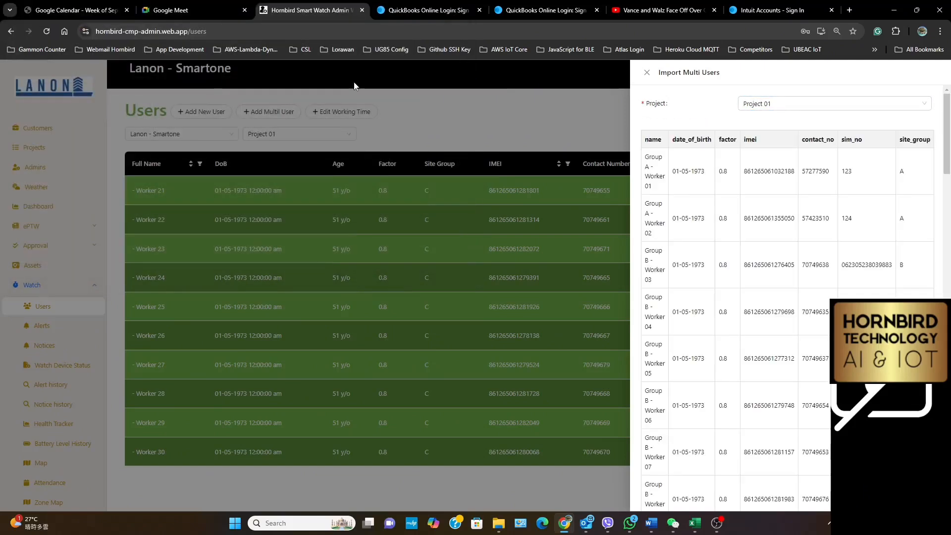
scroll(776, 344, "down", 20)
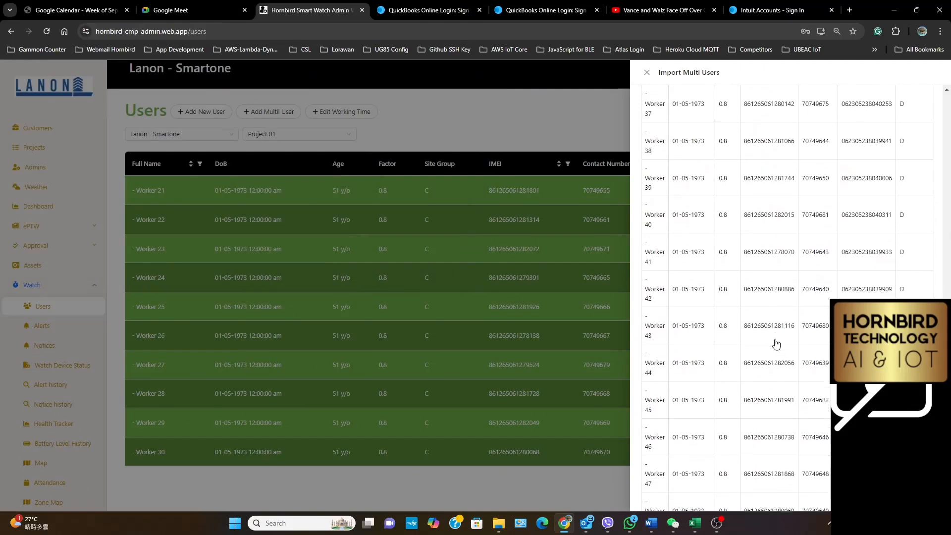
scroll(776, 344, "down", 4)
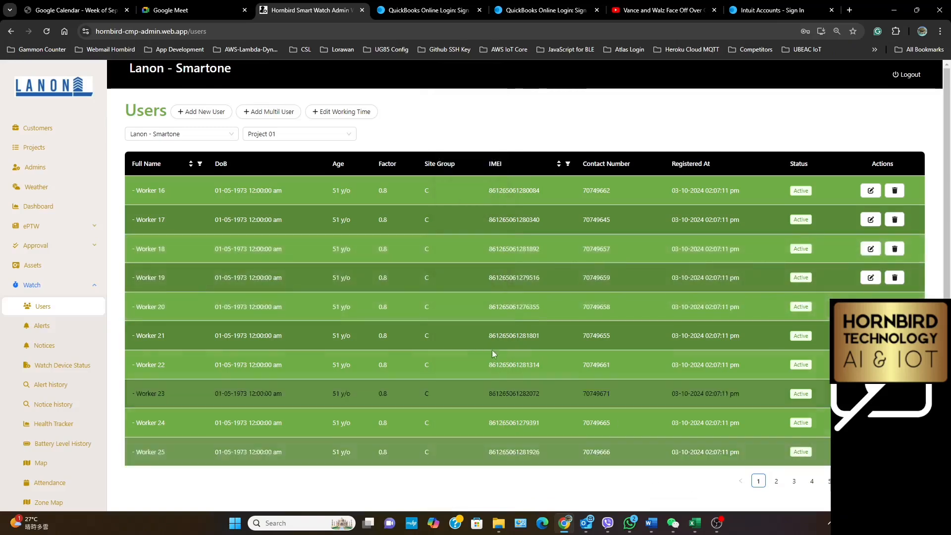
scroll(49, 355, "down", 3)
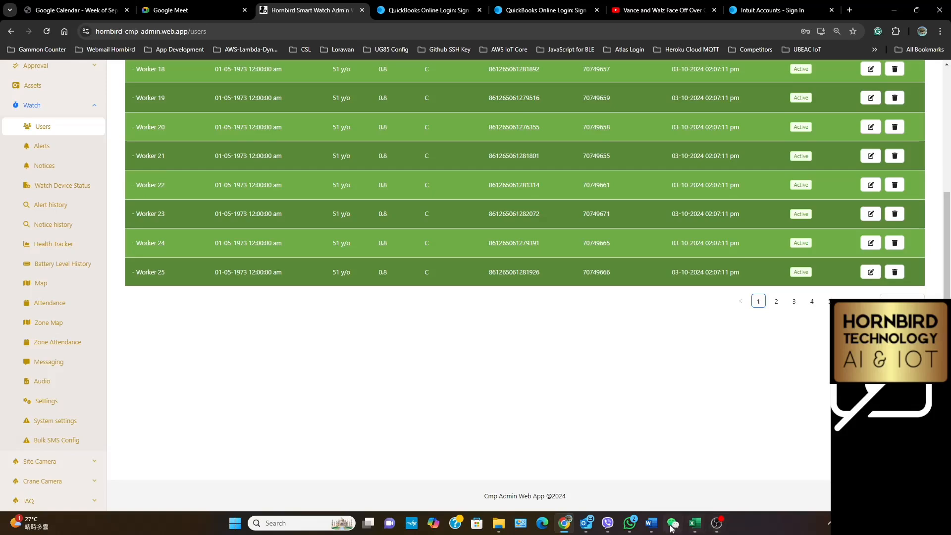
mouse_move(631, 530)
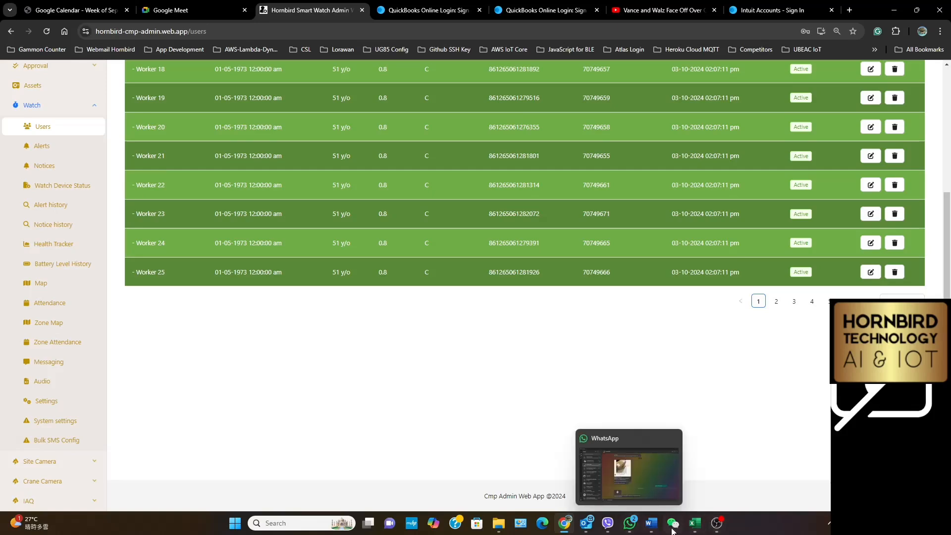
left_click(717, 524)
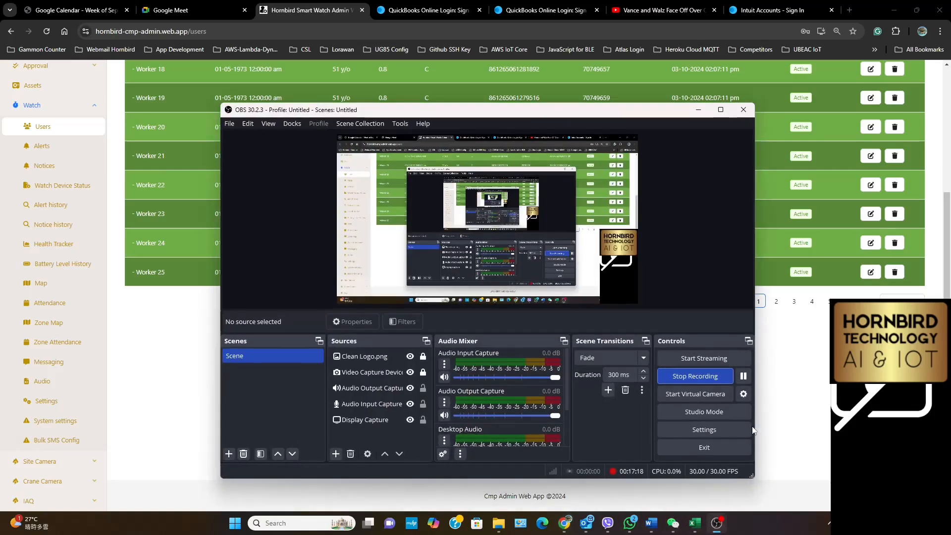
left_click(700, 378)
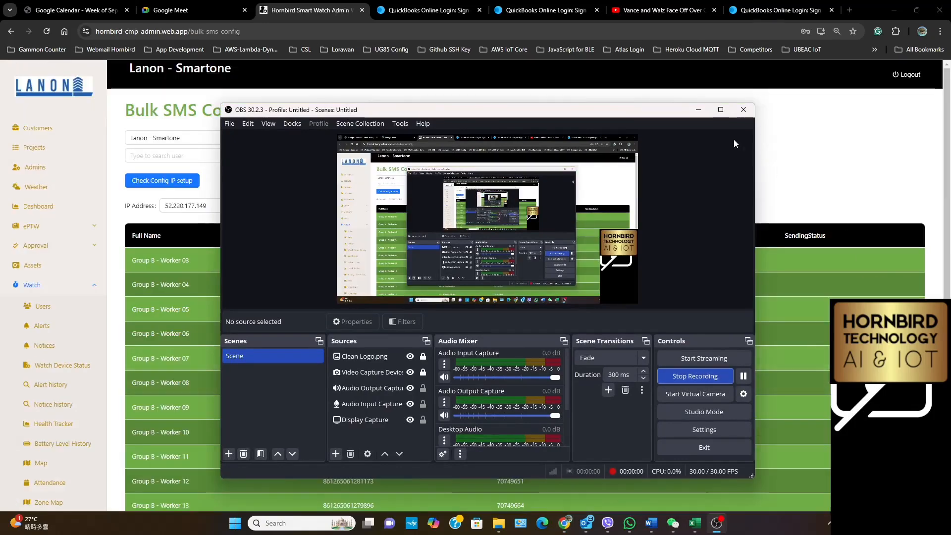
left_click(697, 111)
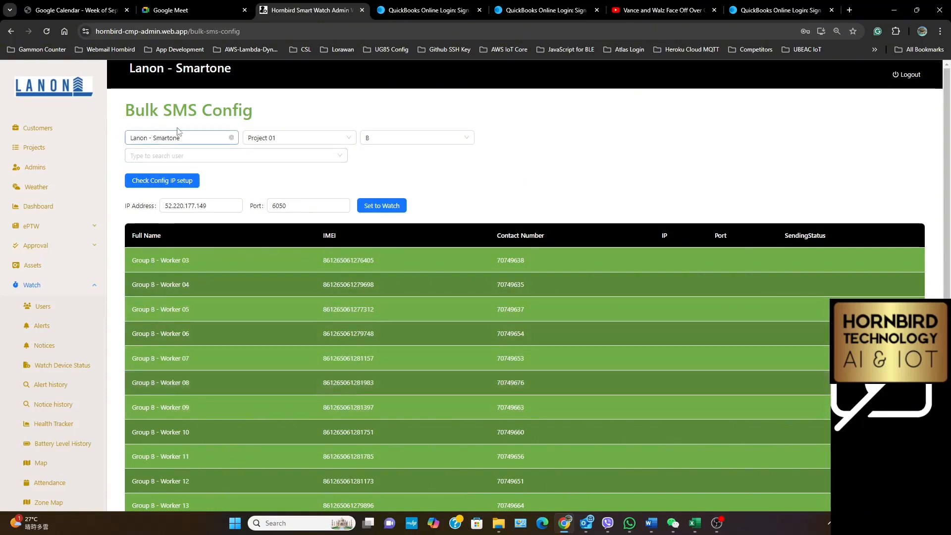
Review the site group B workers and their IP and port setup in Bulk SMS Config
scroll(54, 374, "down", 5)
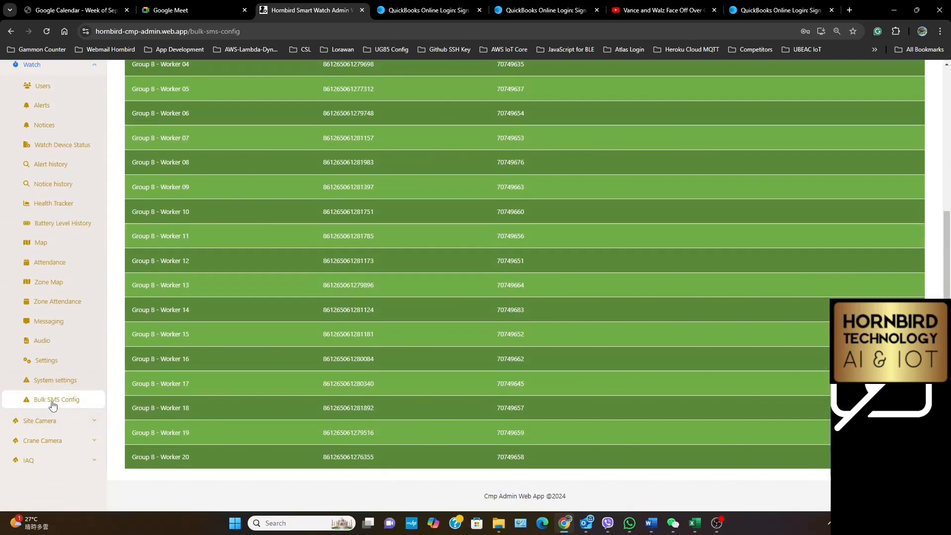
scroll(50, 407, "up", 2)
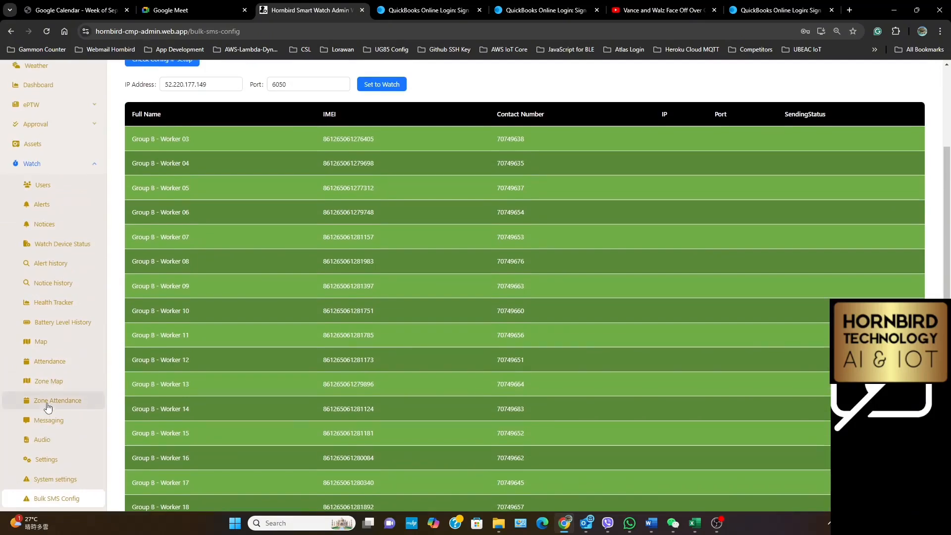
scroll(377, 207, "up", 3)
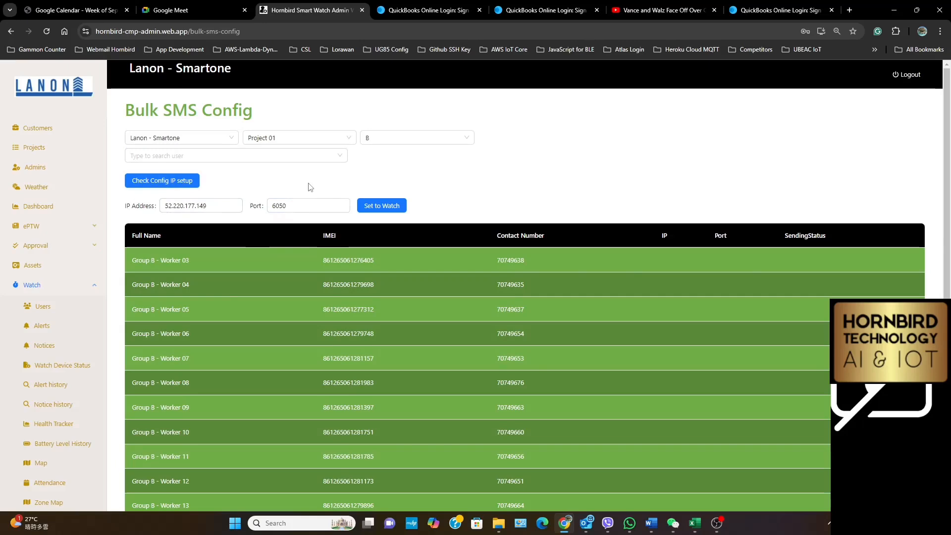
left_click(174, 181)
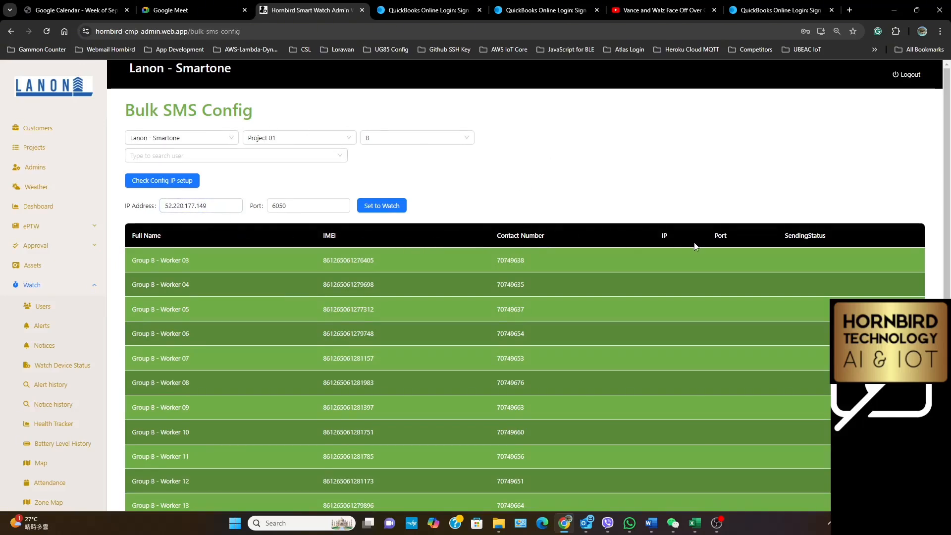
left_click(384, 208)
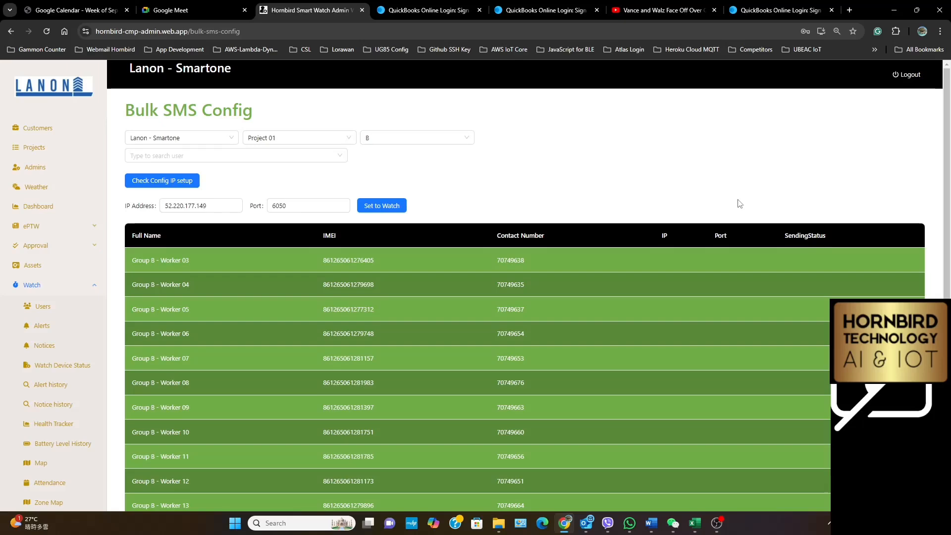
left_click(718, 524)
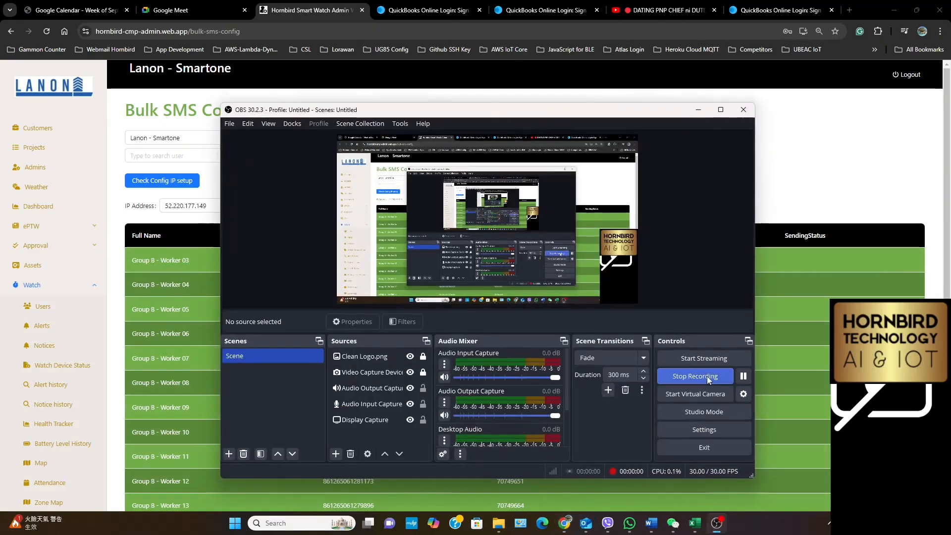
left_click(698, 110)
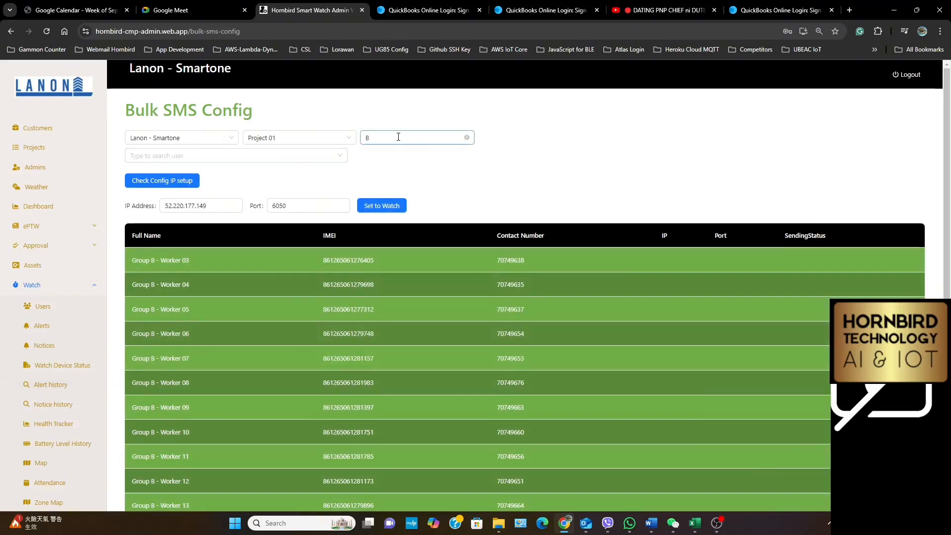
Switch the site group to A and select ALL users to list its watches
left_click(398, 137)
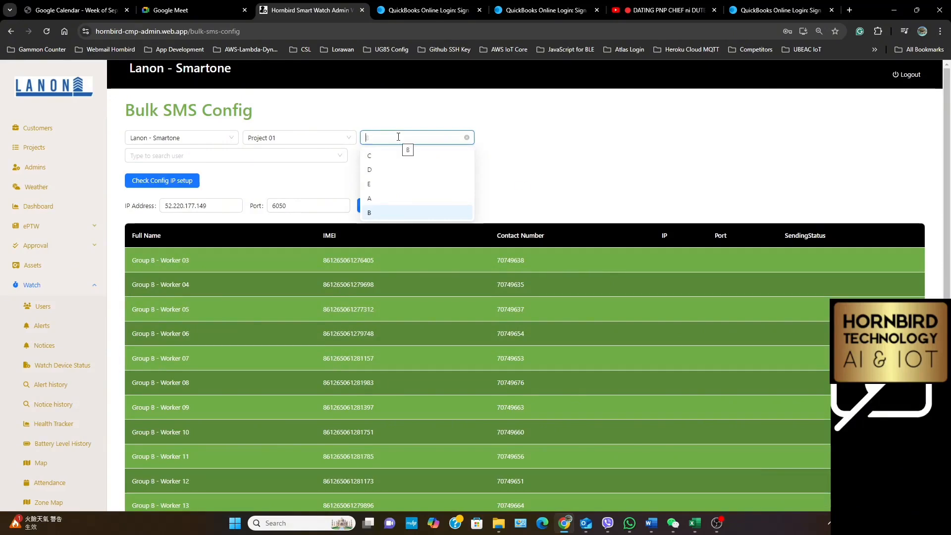
left_click(385, 213)
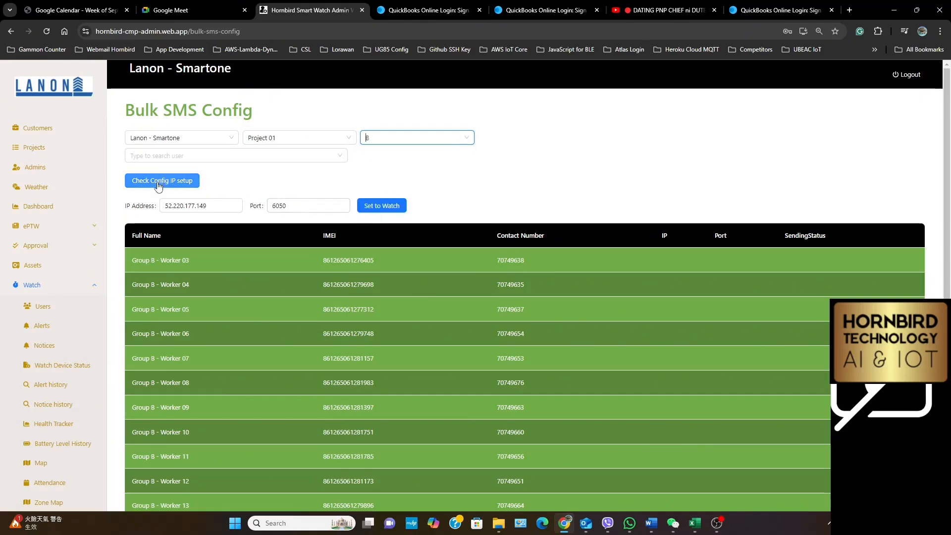
left_click(380, 139)
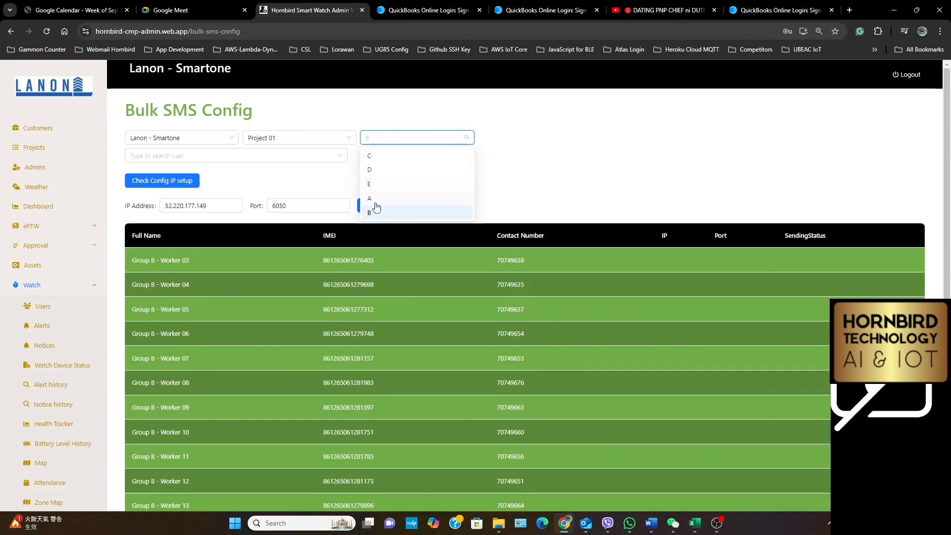
left_click(375, 200)
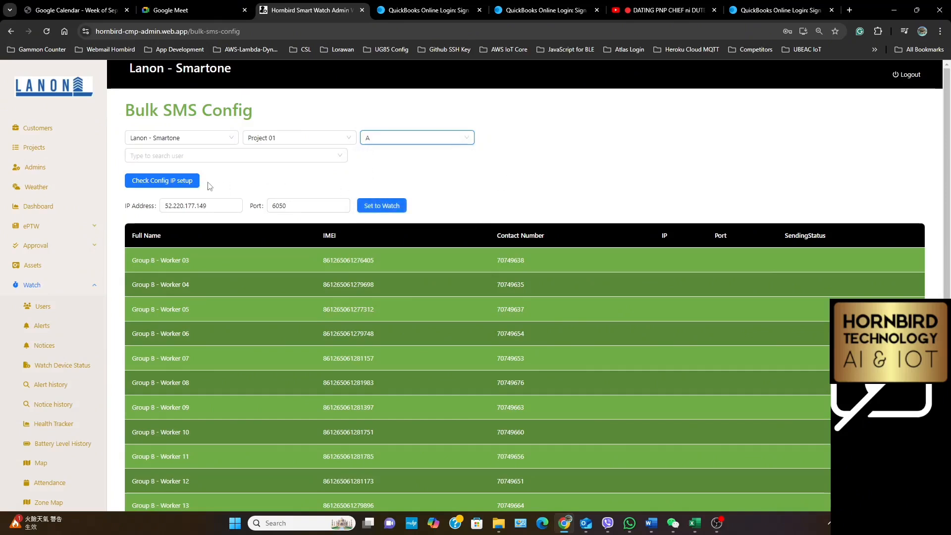
left_click(518, 183)
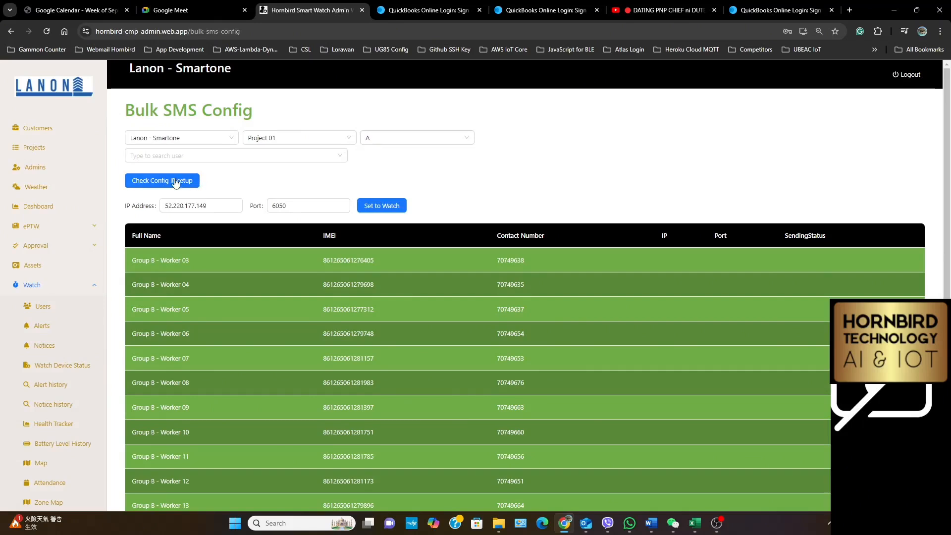
left_click(181, 155)
left_click(154, 178)
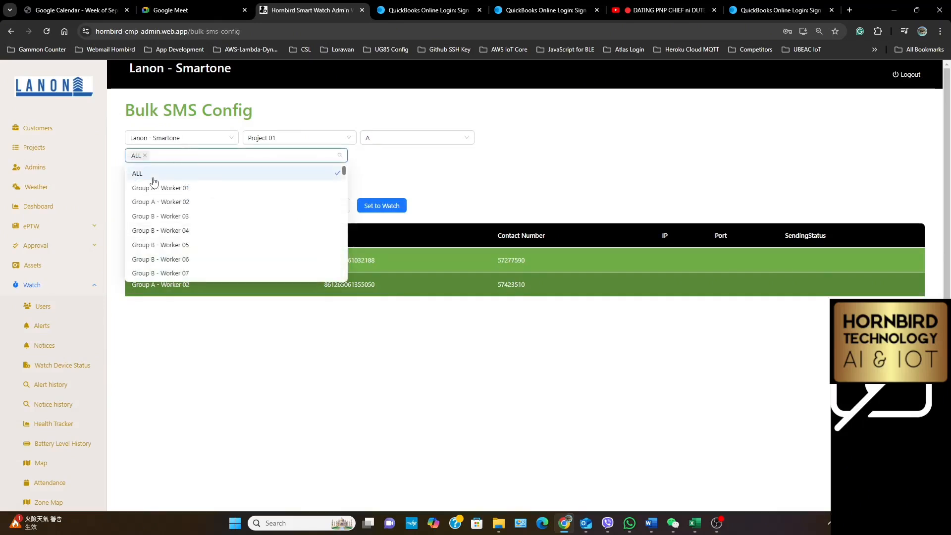
left_click(511, 185)
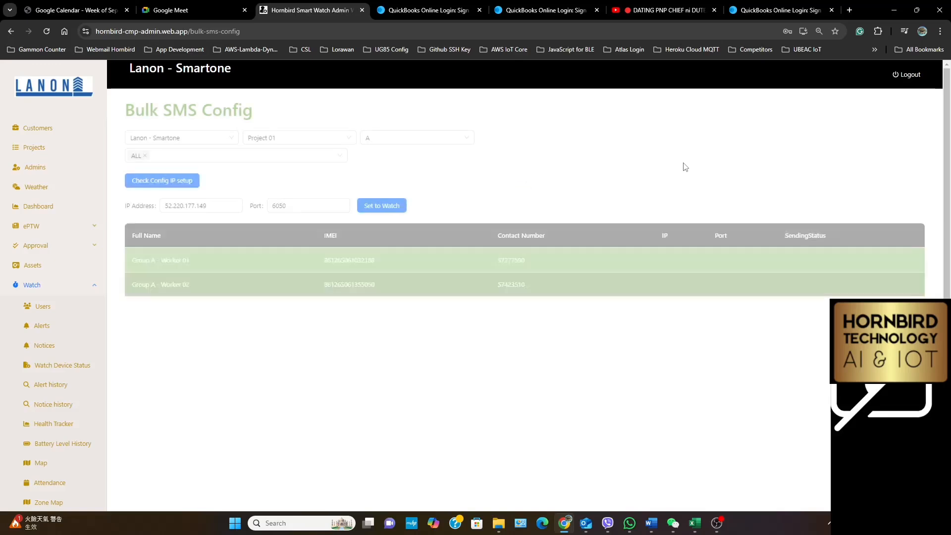
Try to check the IP setup of site group B with ALL users still selected
left_click(379, 137)
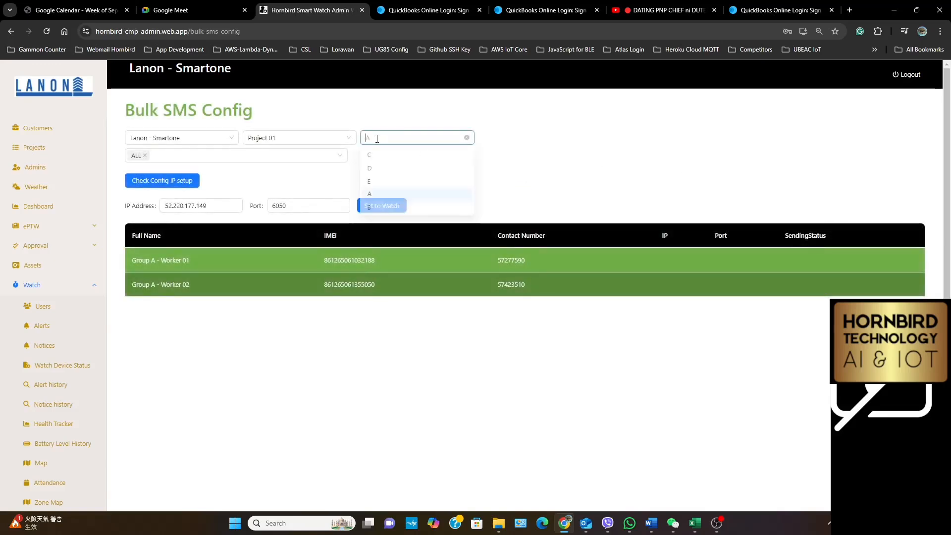
left_click(373, 212)
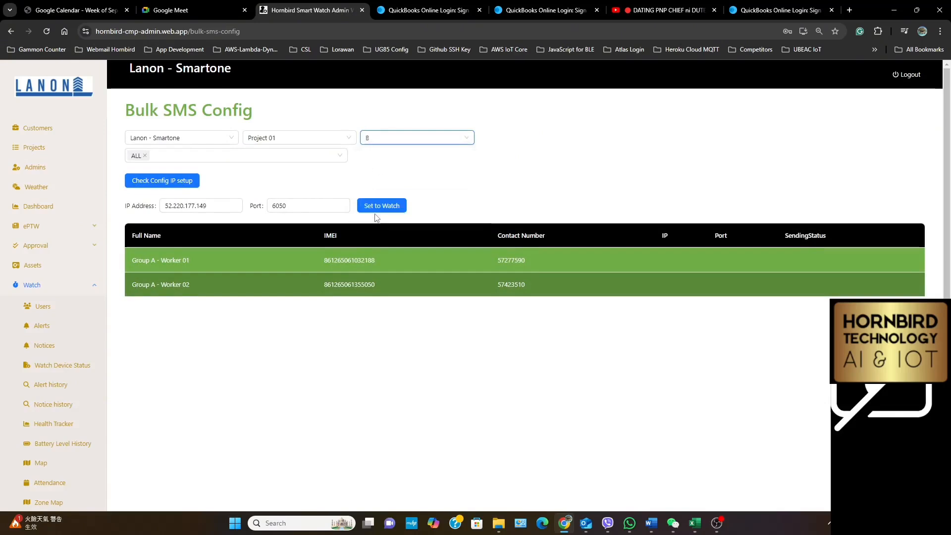
left_click(162, 182)
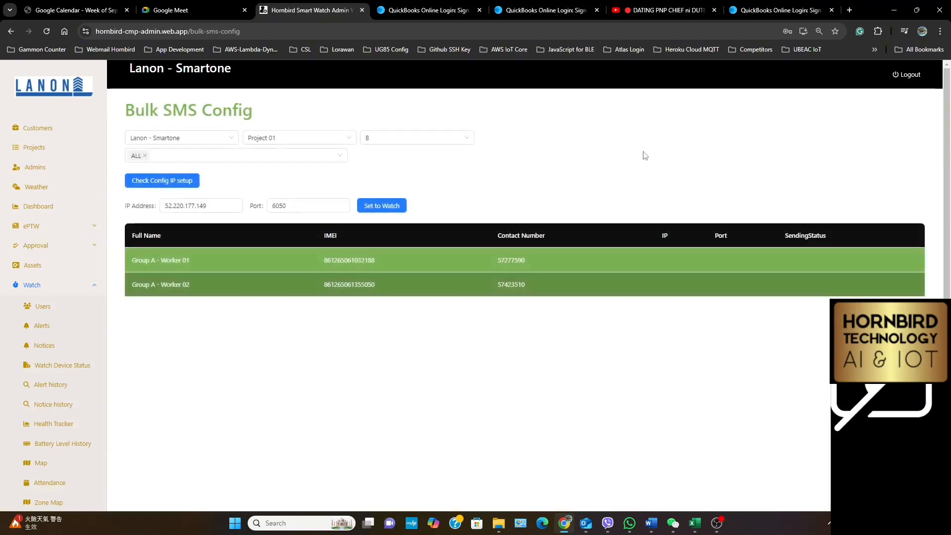
Reload the Bulk SMS Config page and choose customer Lanon - Smartone, Project 01, and site group B
left_click(45, 32)
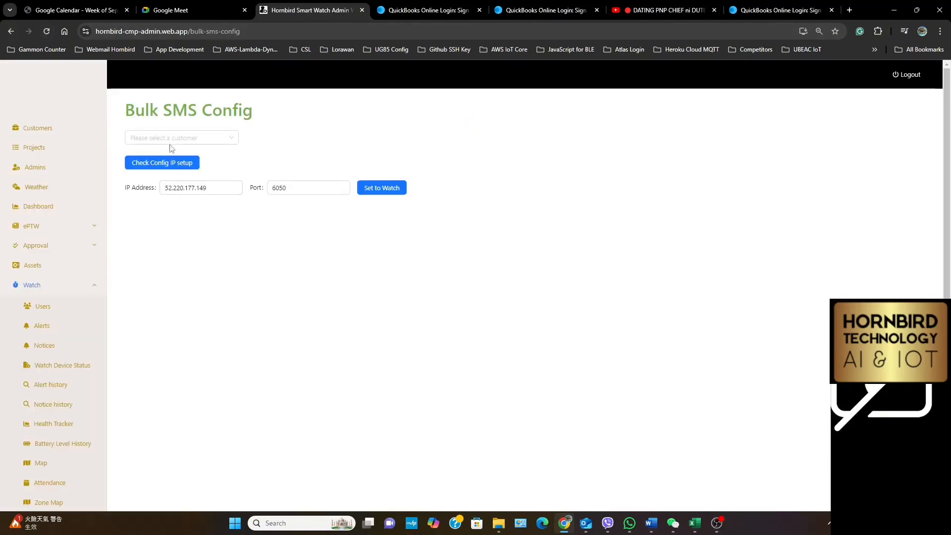
left_click(170, 141)
scroll(167, 194, "down", 3)
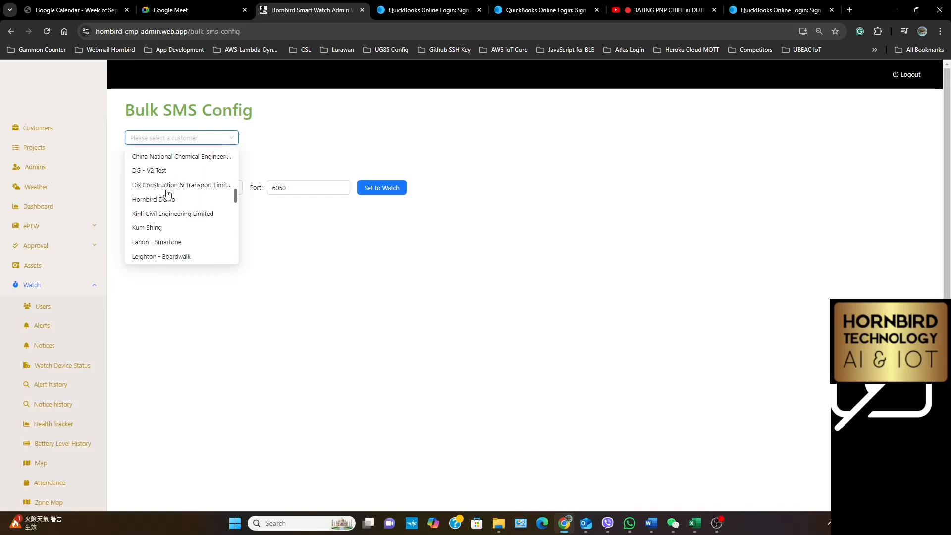
left_click(164, 242)
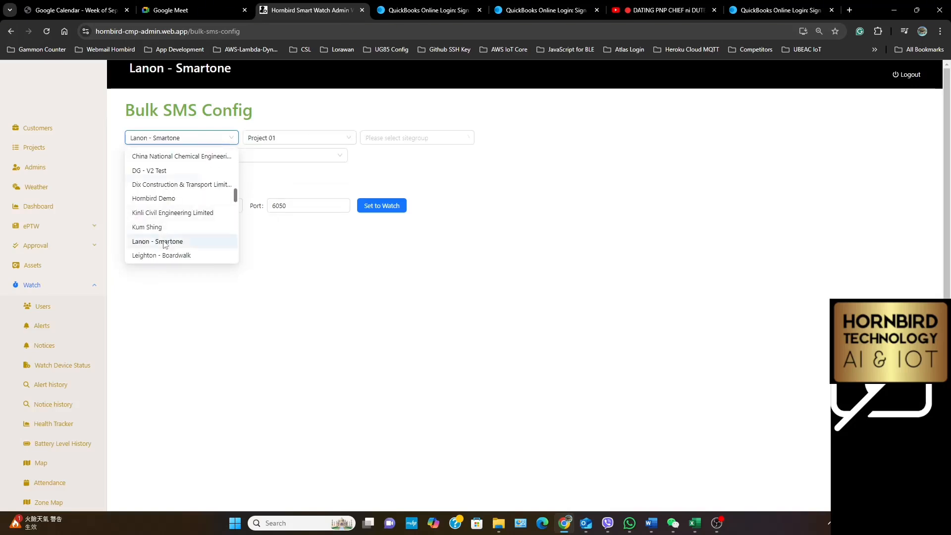
left_click(392, 138)
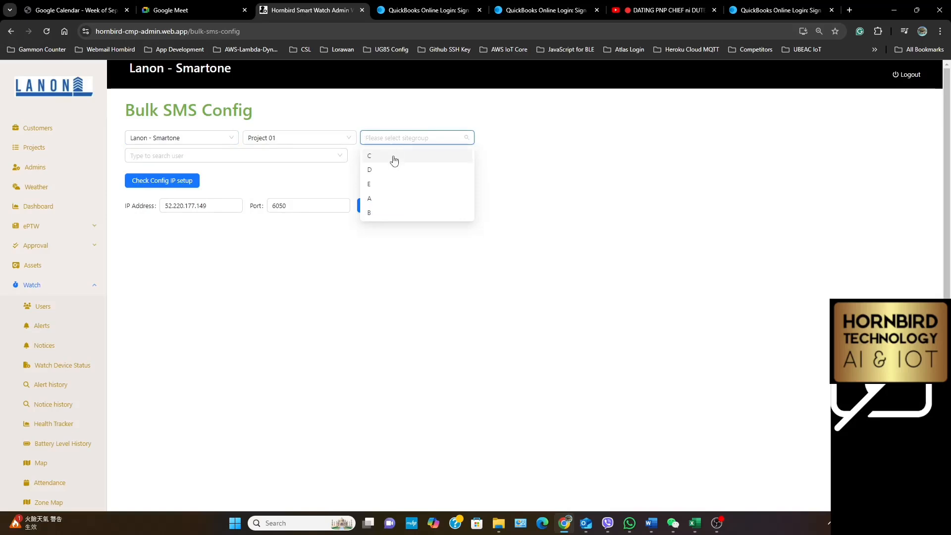
left_click(374, 213)
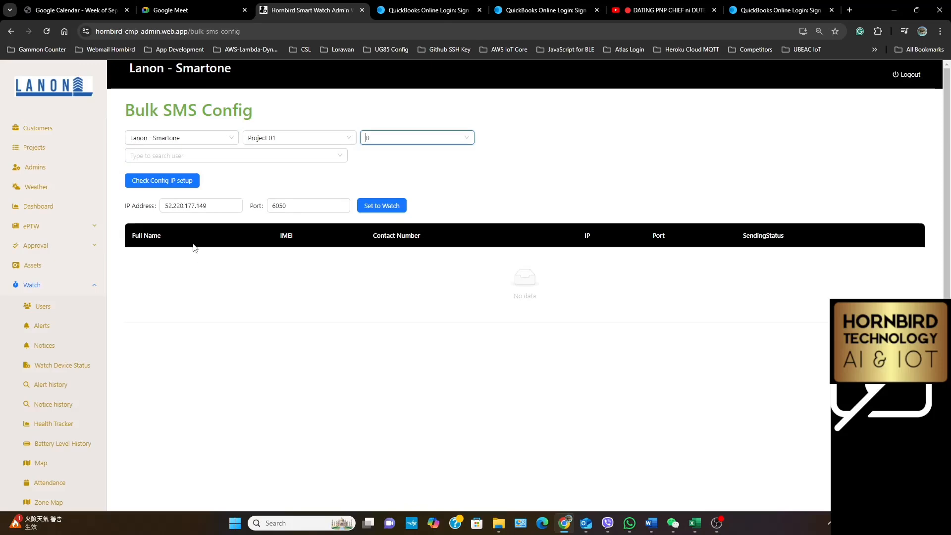
Check the config IP setup of site group B and look through its listed workers
left_click(174, 182)
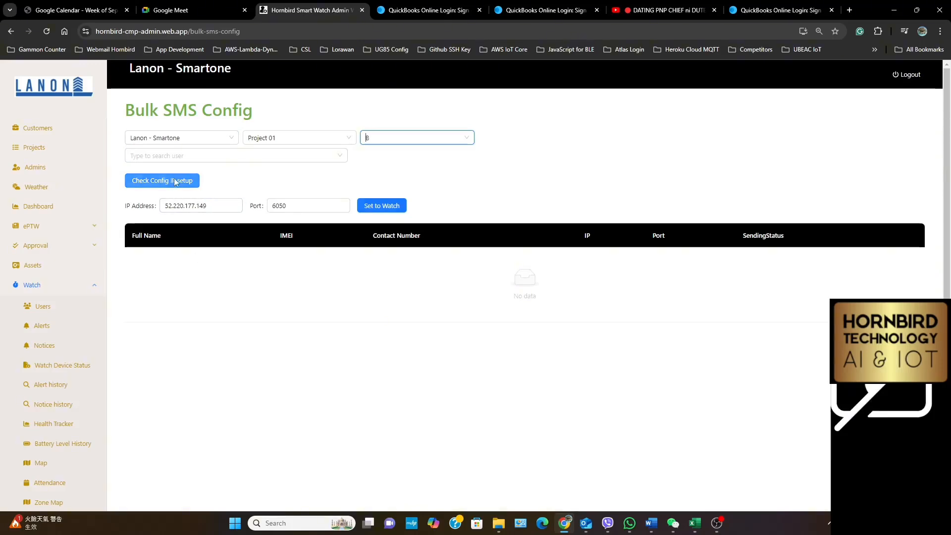
scroll(568, 345, "down", 1)
scroll(537, 341, "down", 3)
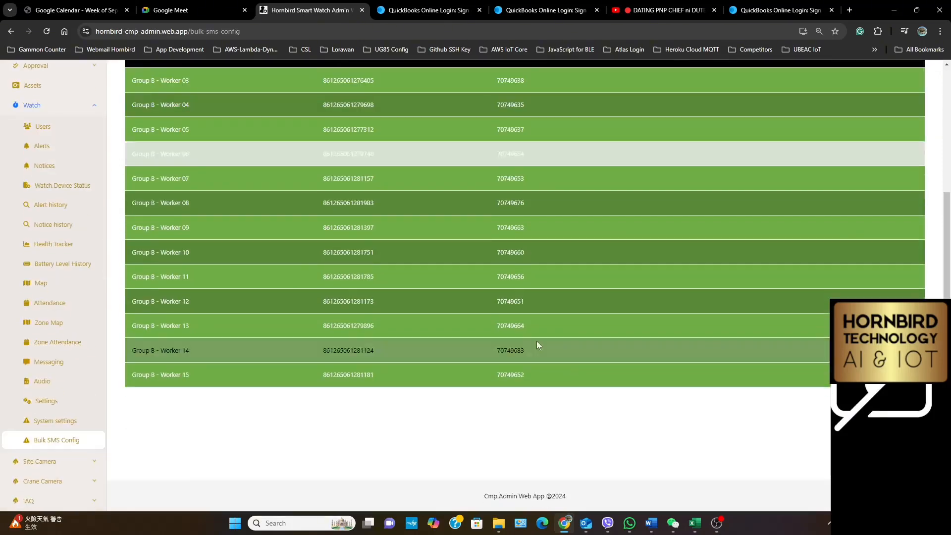
scroll(503, 341, "up", 5)
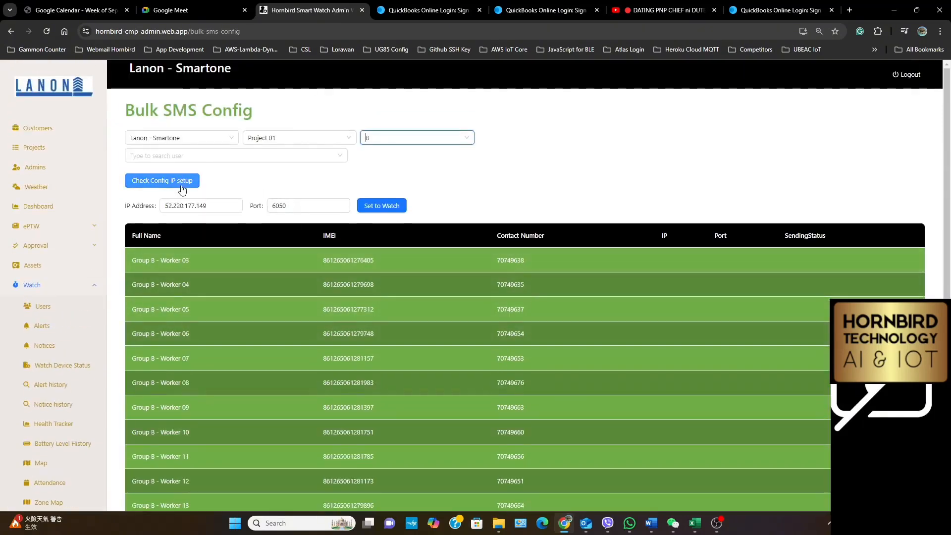
Send IP address 52.220.177.149 and port 6050 to all site group B watches and monitor their sending status
left_click(388, 211)
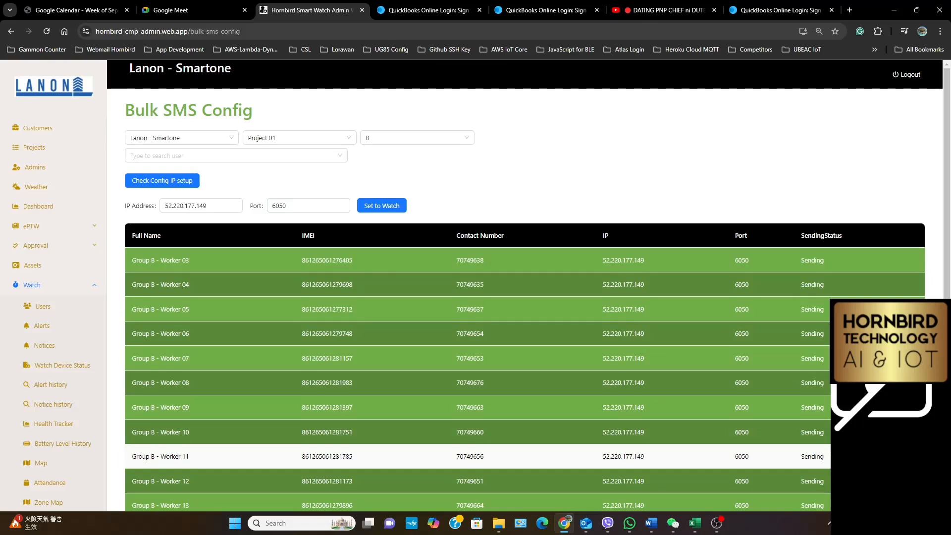
scroll(475, 297, "down", 2)
scroll(476, 287, "down", 1)
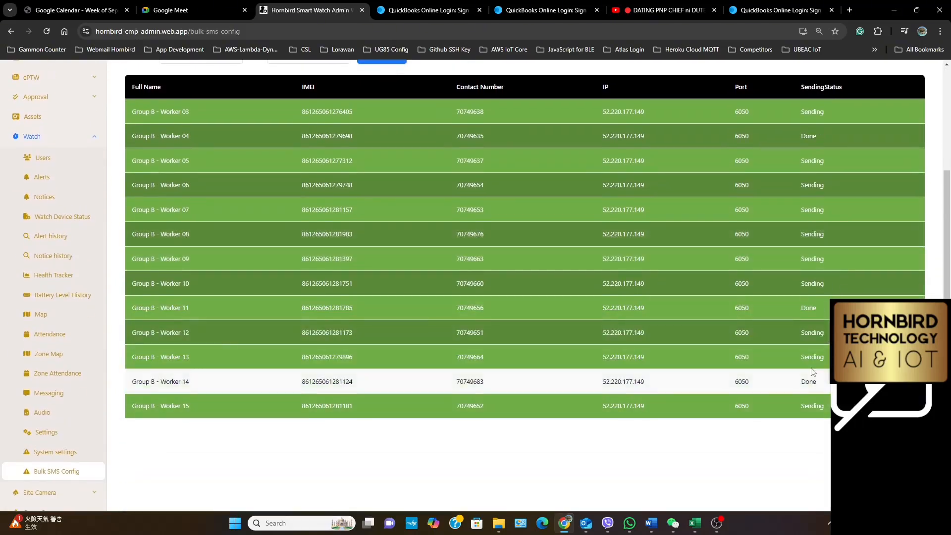
scroll(785, 379, "up", 1)
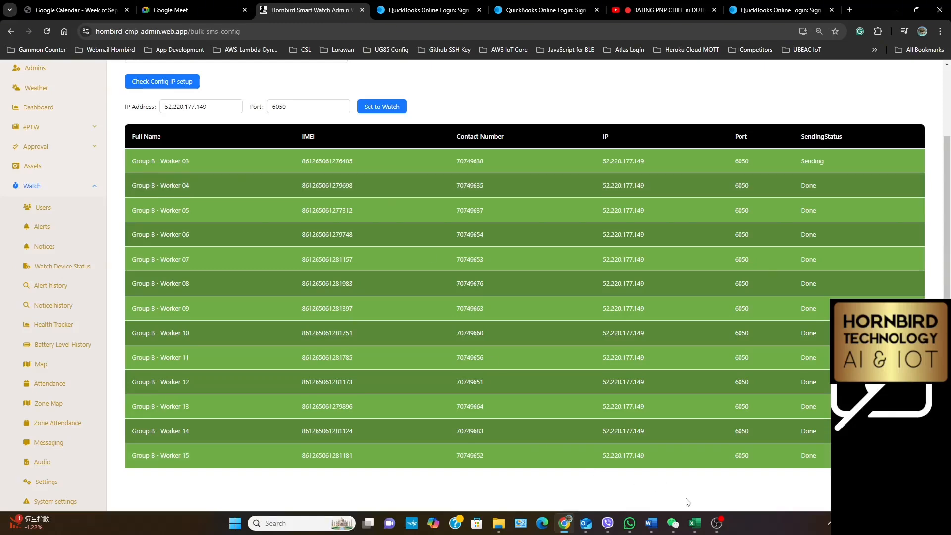
left_click(717, 524)
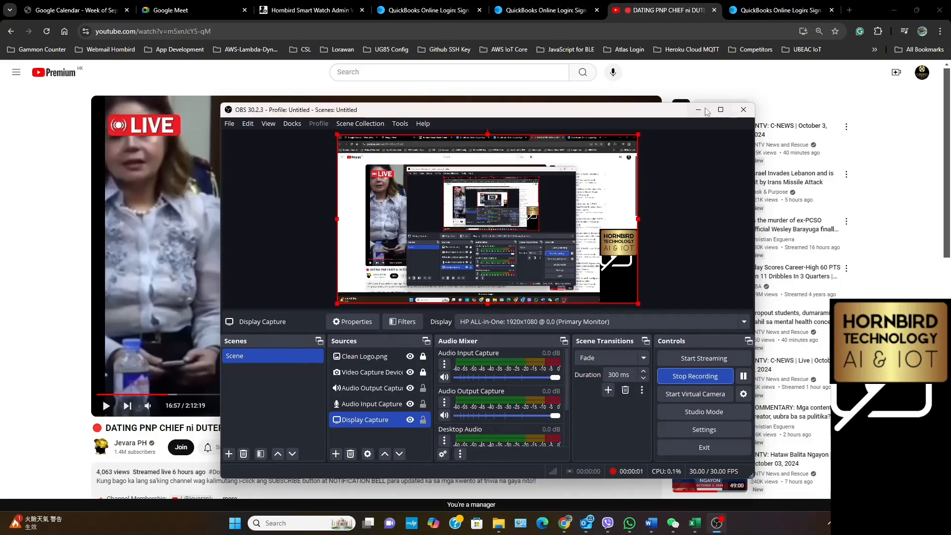
left_click(700, 110)
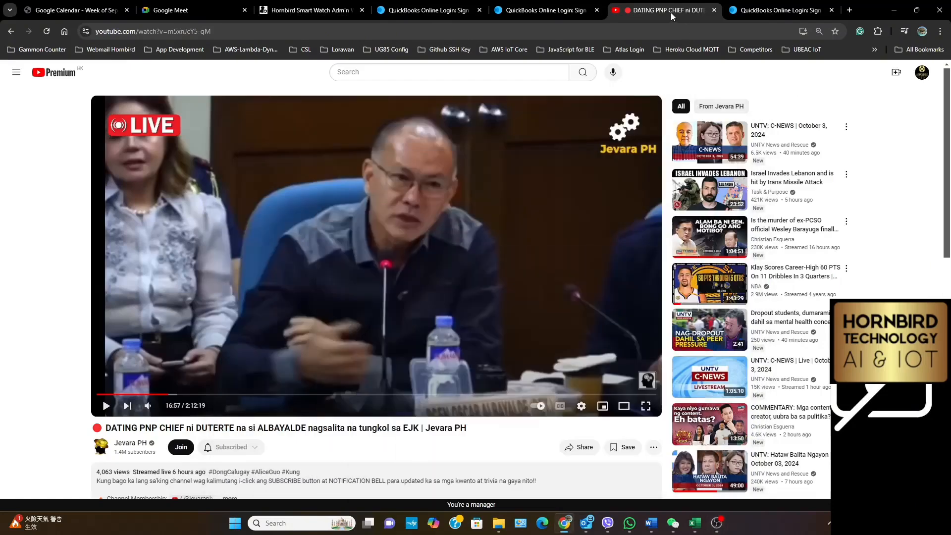
Return to the Hornbird Smart Watch Admin page and check the IP setup and sending status of site group B's watches
left_click(284, 10)
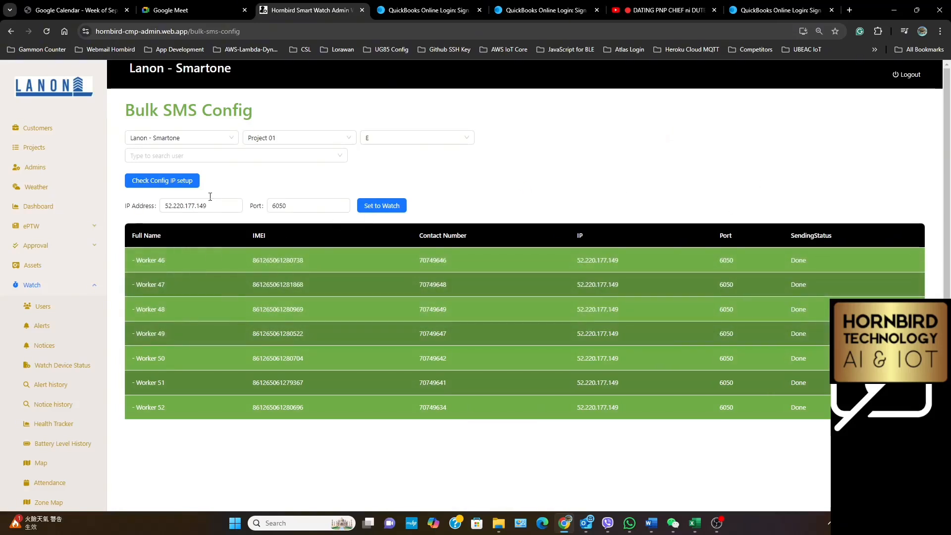
left_click(362, 144)
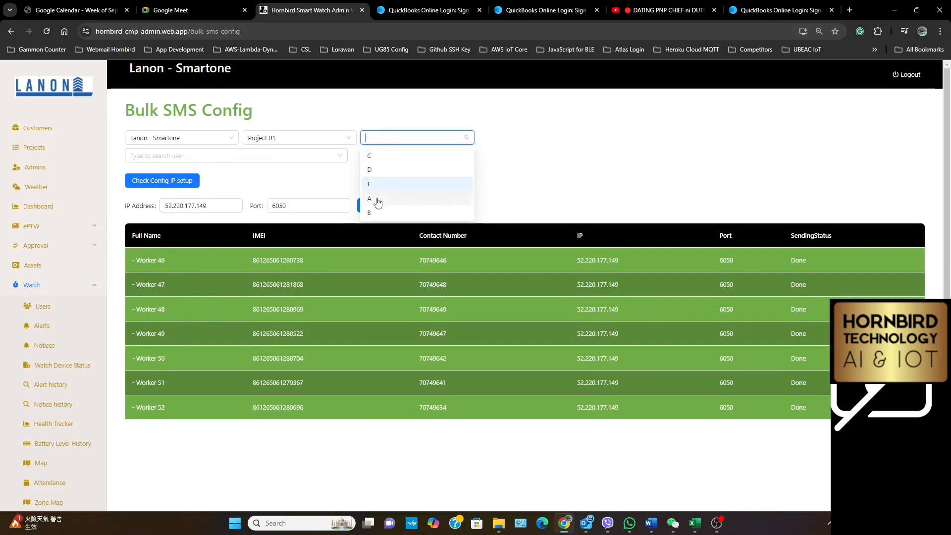
left_click(373, 213)
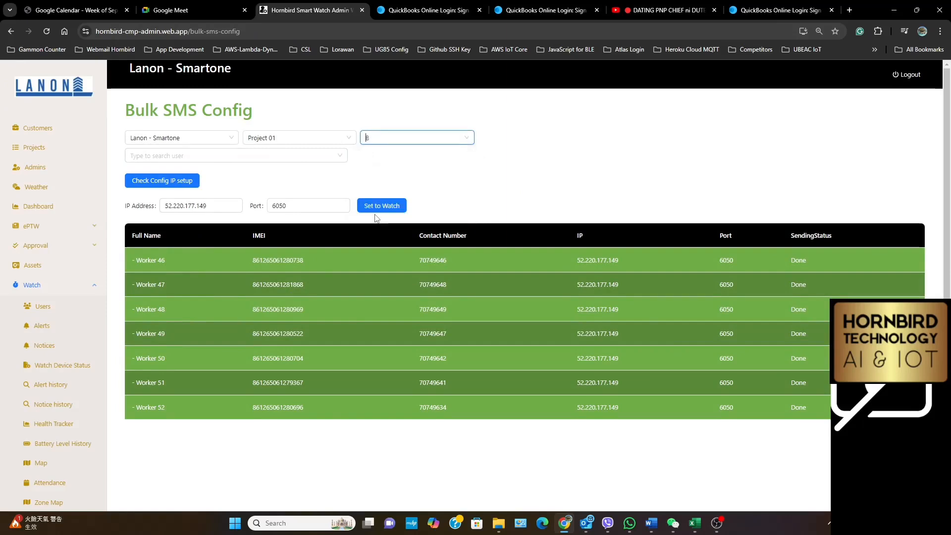
left_click(173, 186)
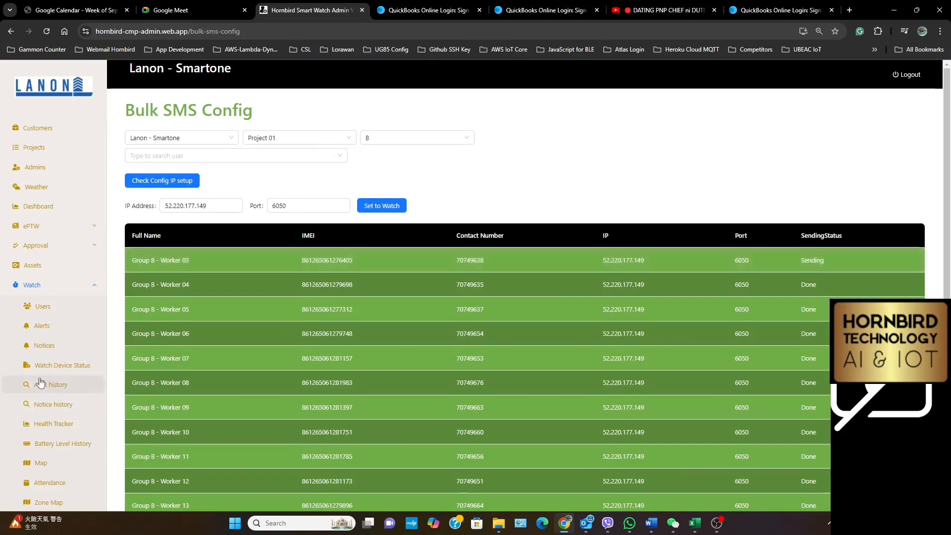
scroll(53, 333, "down", 3)
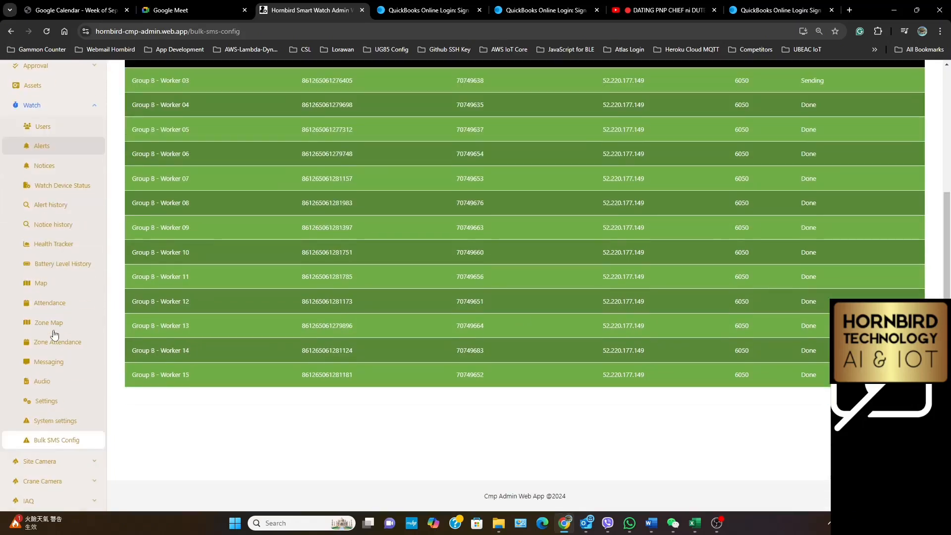
Open the watch Settings page and look through the online status of Project 01's workers across all groups
left_click(46, 403)
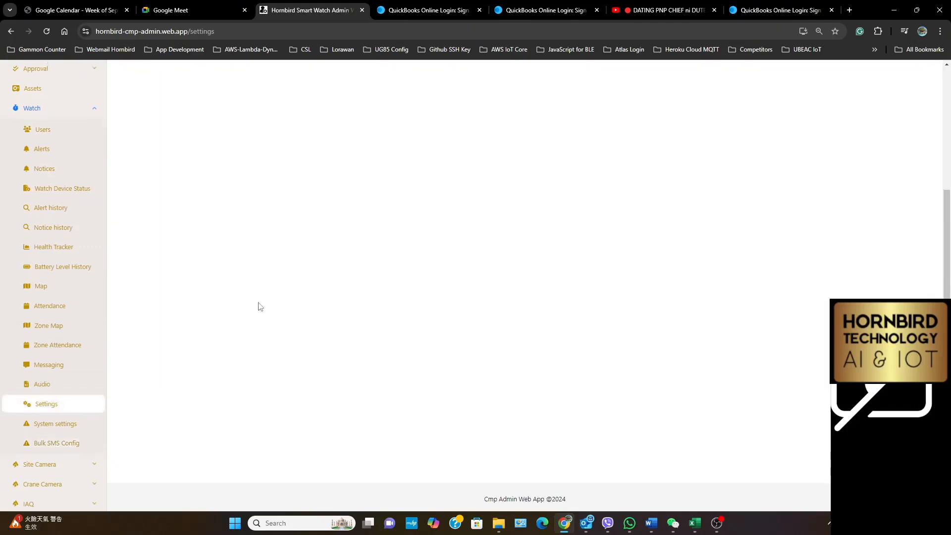
left_click(184, 157)
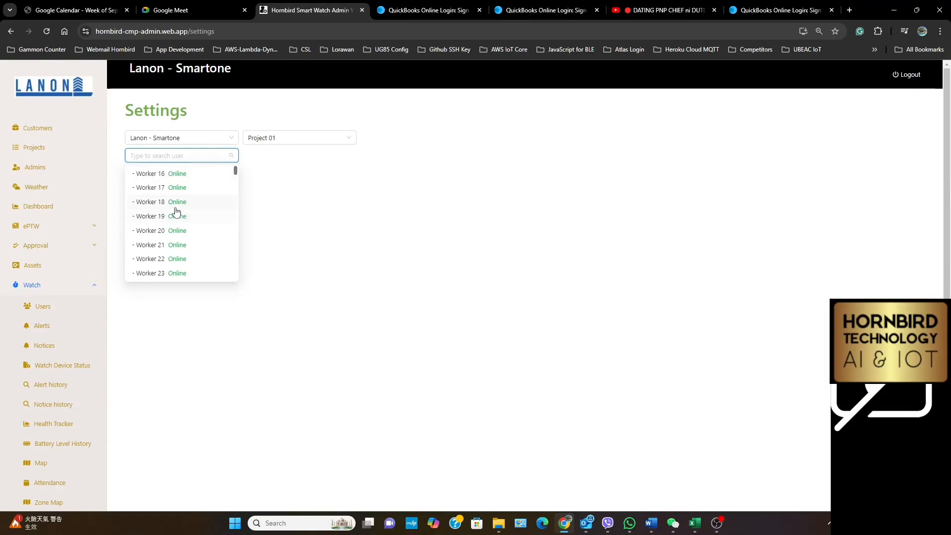
scroll(176, 212, "down", 7)
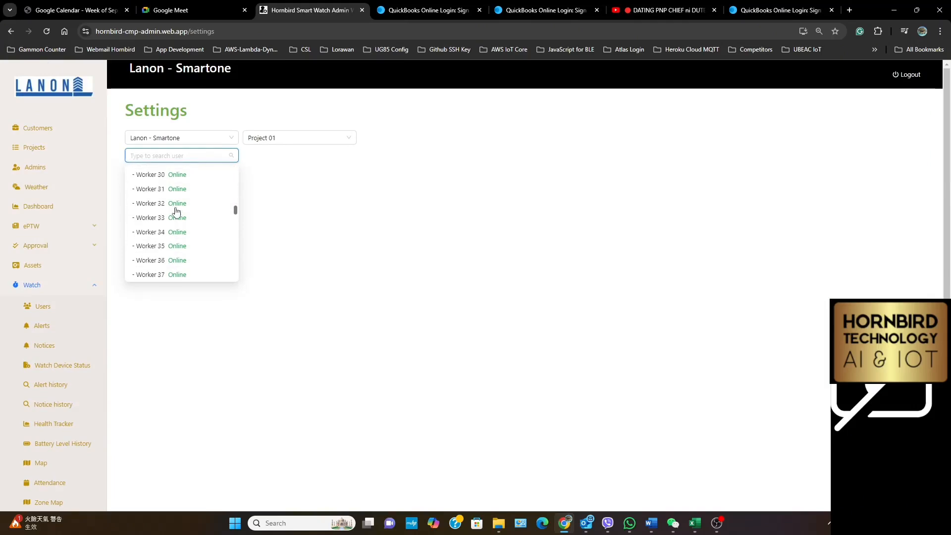
scroll(176, 211, "down", 2)
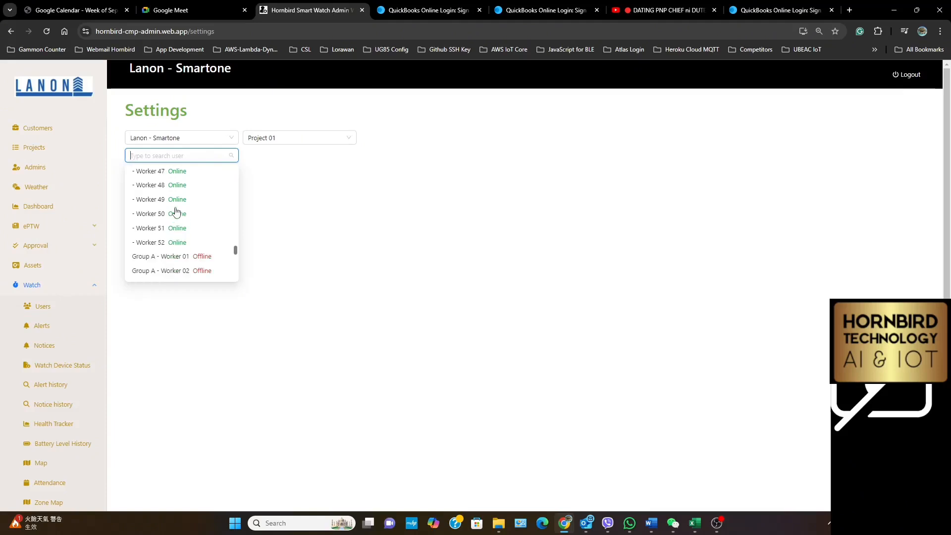
scroll(175, 211, "down", 5)
scroll(176, 211, "down", 2)
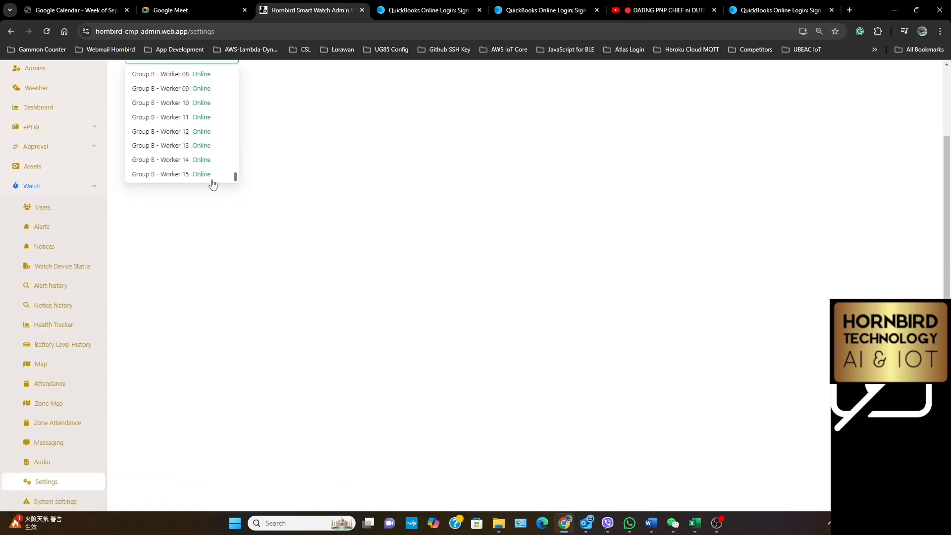
scroll(192, 172, "up", 1)
scroll(193, 172, "up", 3)
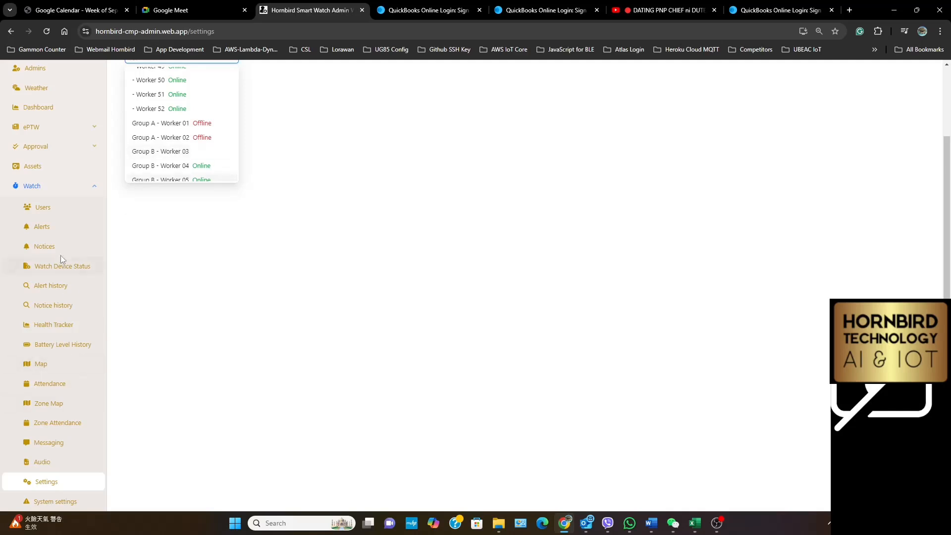
left_click(267, 295)
scroll(424, 246, "up", 3)
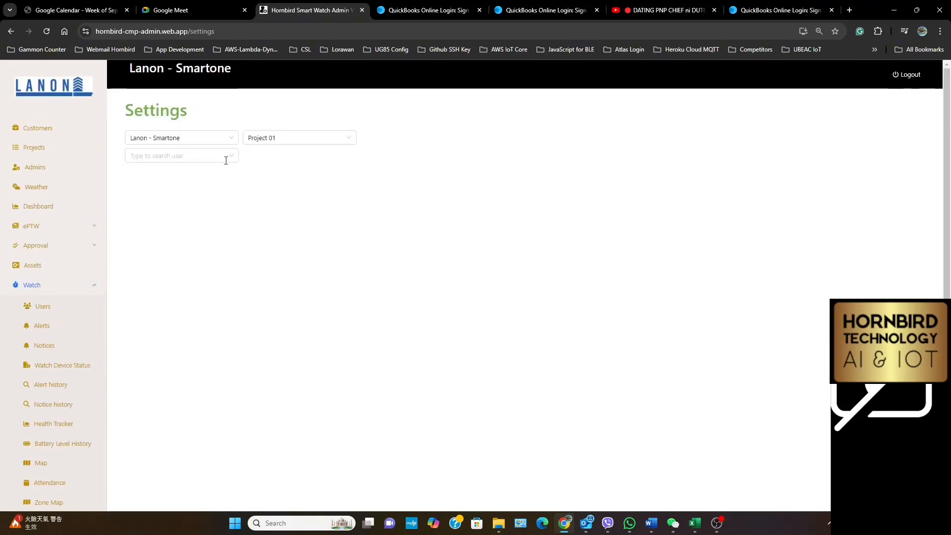
Choose Worker 16 in the watch settings and open the SOS Calling setting
left_click(190, 157)
scroll(194, 210, "up", 5)
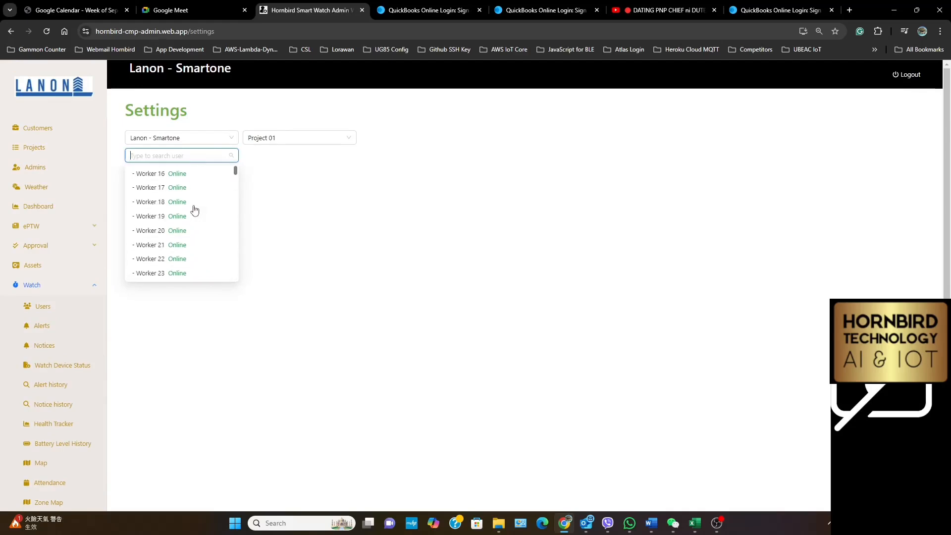
left_click(176, 179)
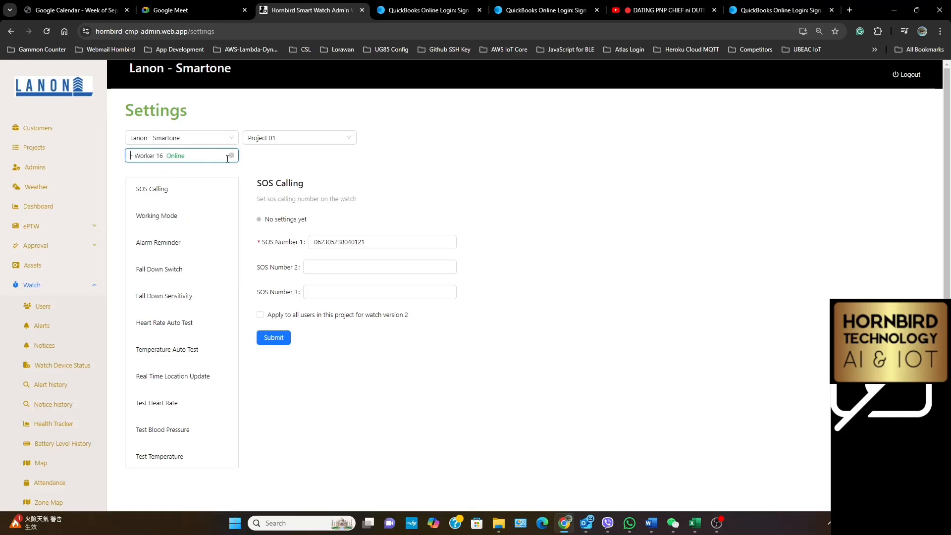
left_click(170, 194)
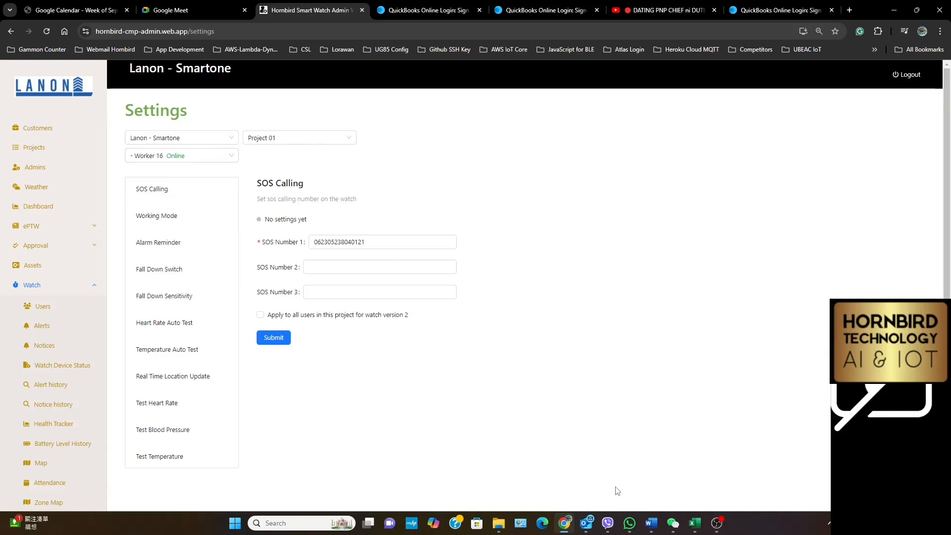
Switch to Excel, open BulkUsersEntryExcel.xlsx, and copy the first safety officer's phone number from the SOS sheet
left_click(695, 523)
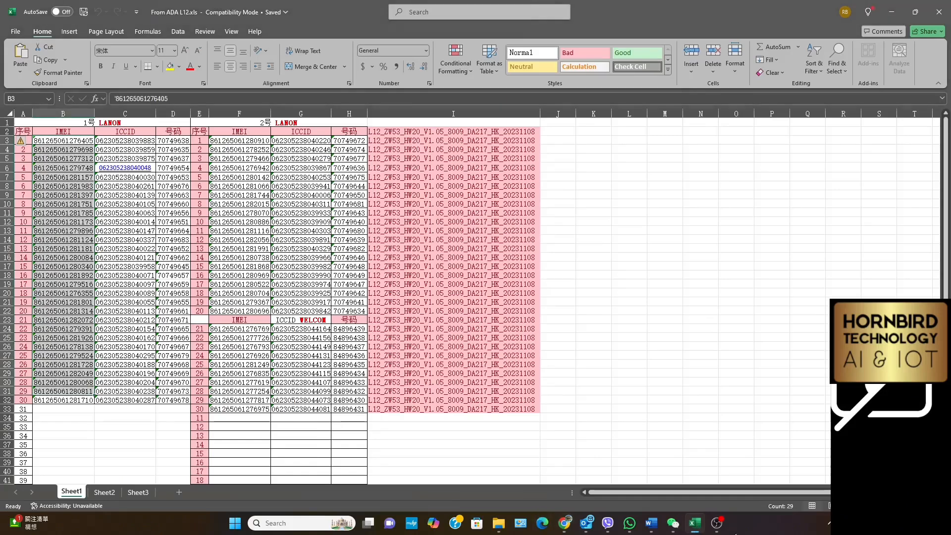
left_click(15, 31)
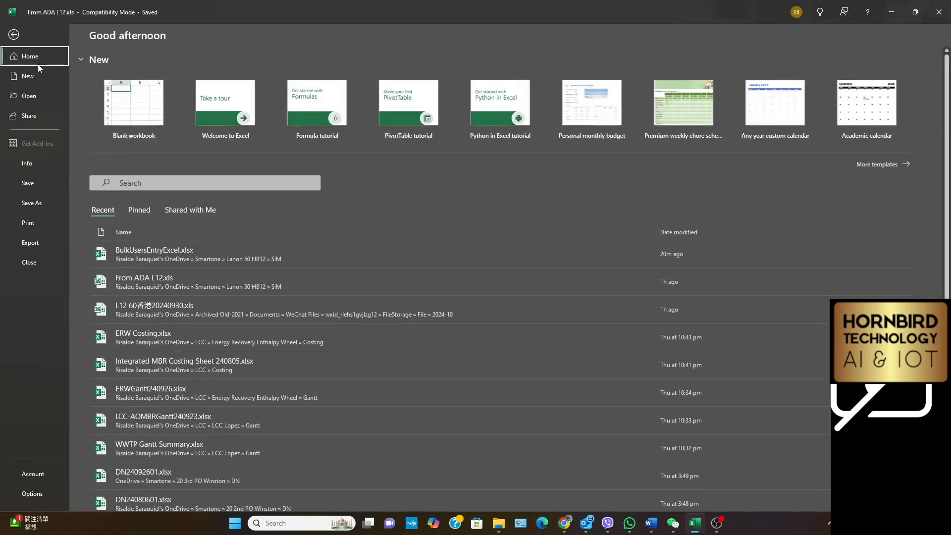
left_click(147, 251)
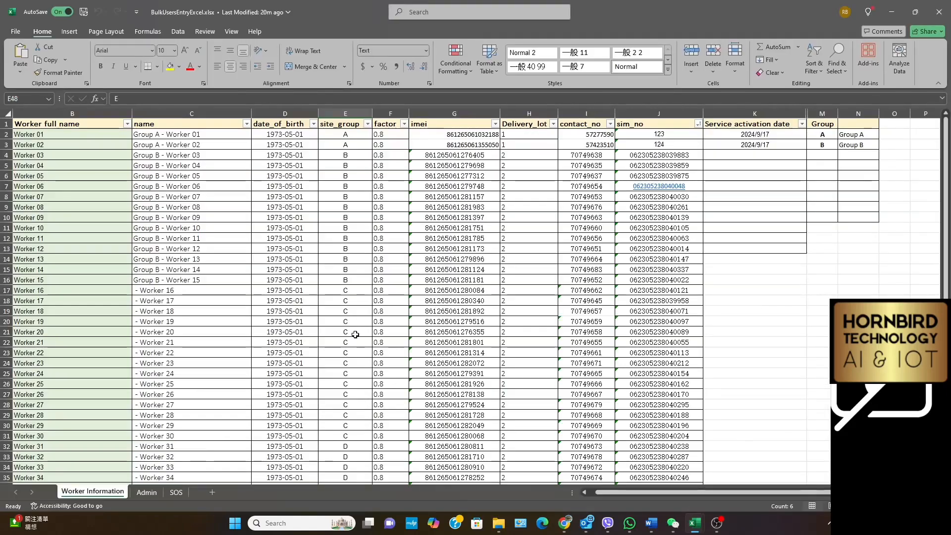
left_click(177, 492)
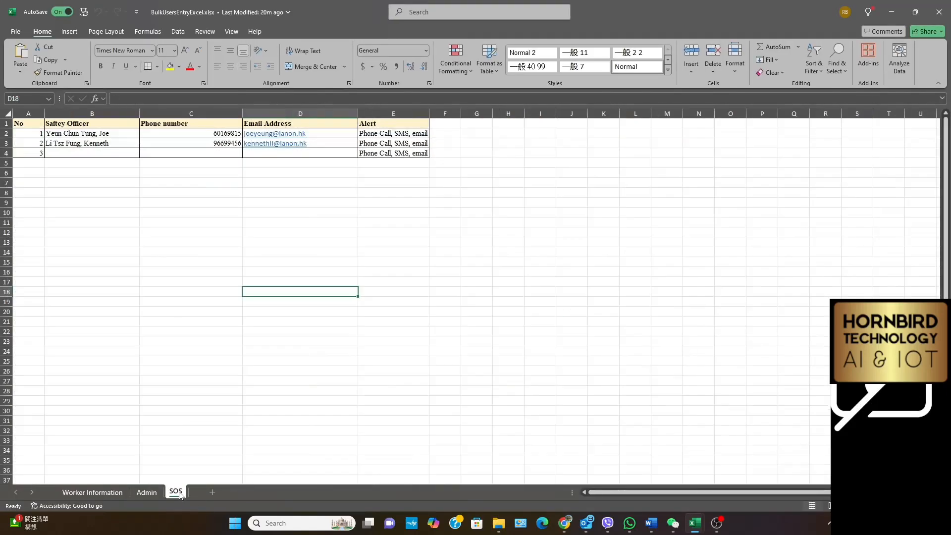
left_click(200, 134)
right_click(200, 134)
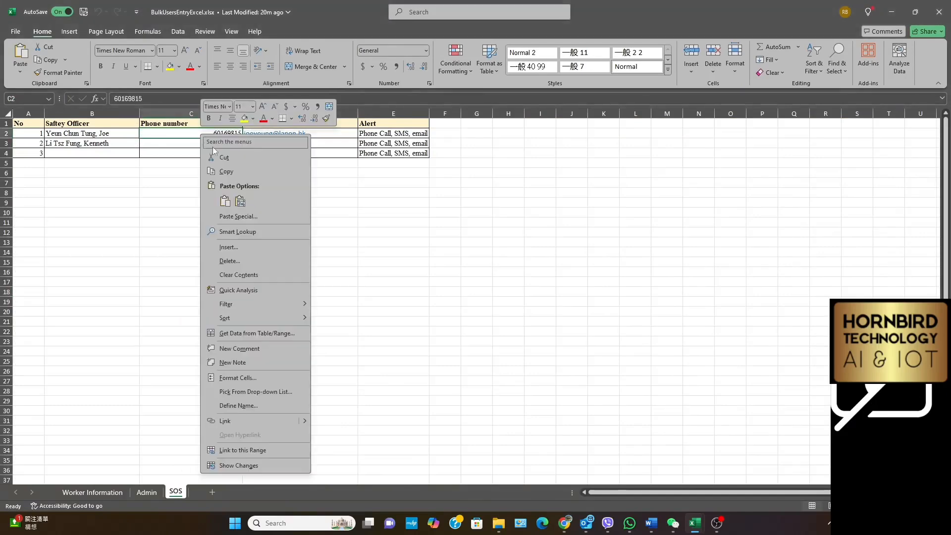
left_click(227, 171)
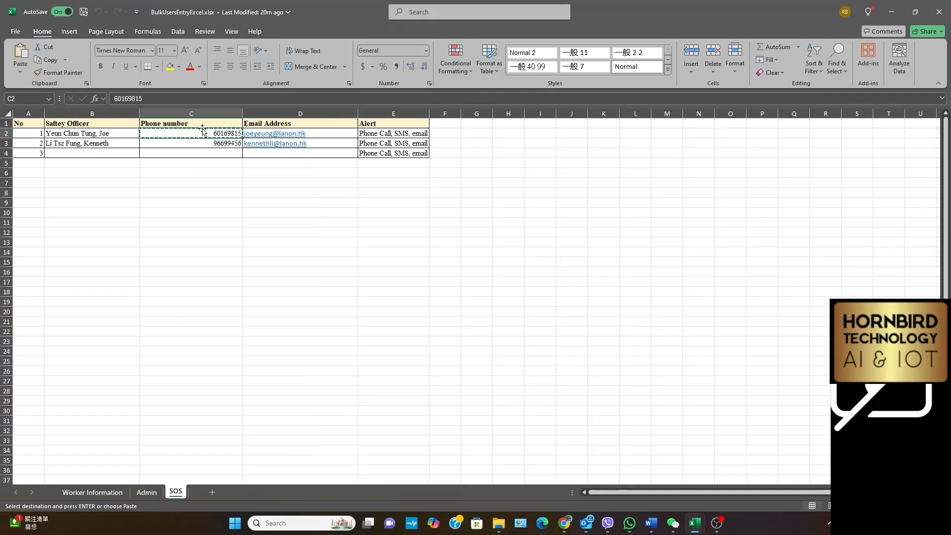
Return to the watch settings in Chrome, replace SOS Number 1 with the copied phone number, toggle the apply-to-all-users option, and submit
left_click(564, 524)
left_click(367, 248)
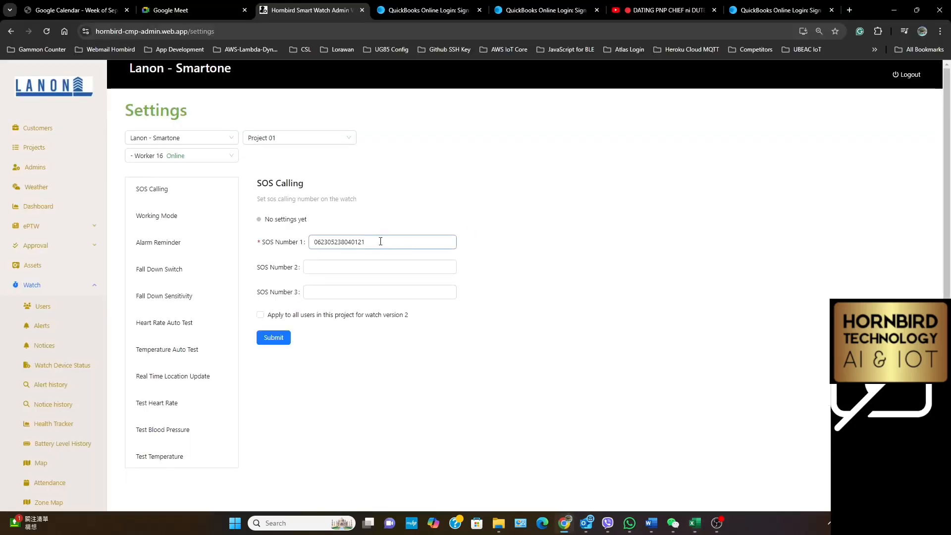
left_click_drag(381, 241, 295, 243)
right_click(341, 246)
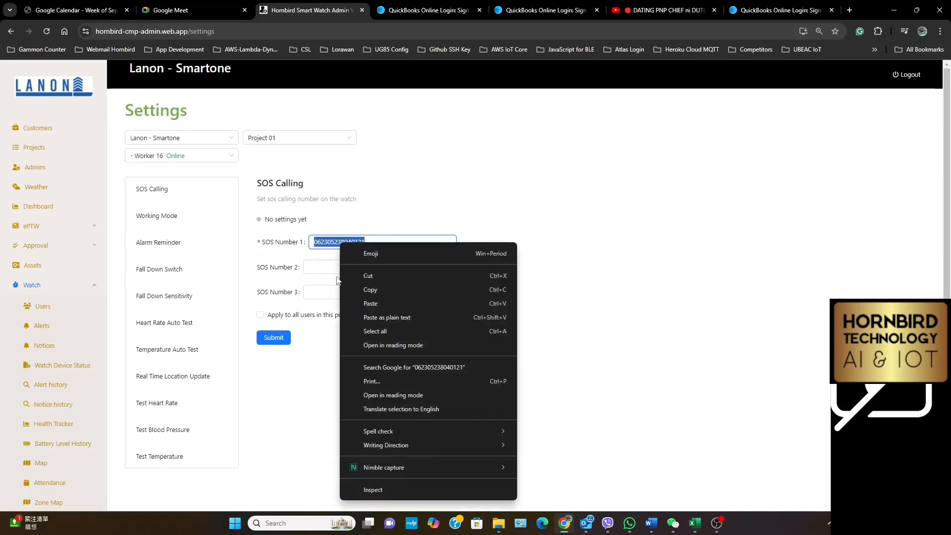
left_click(371, 307)
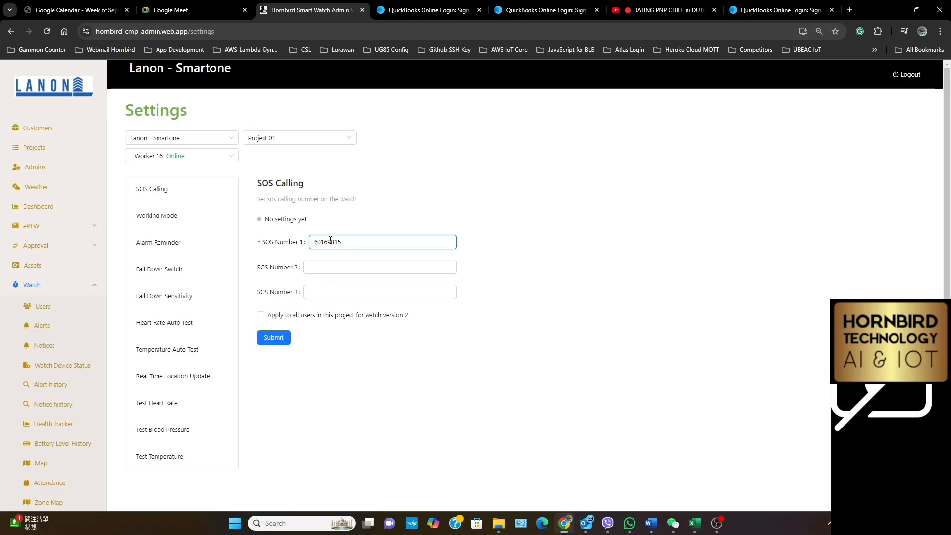
left_click(260, 315)
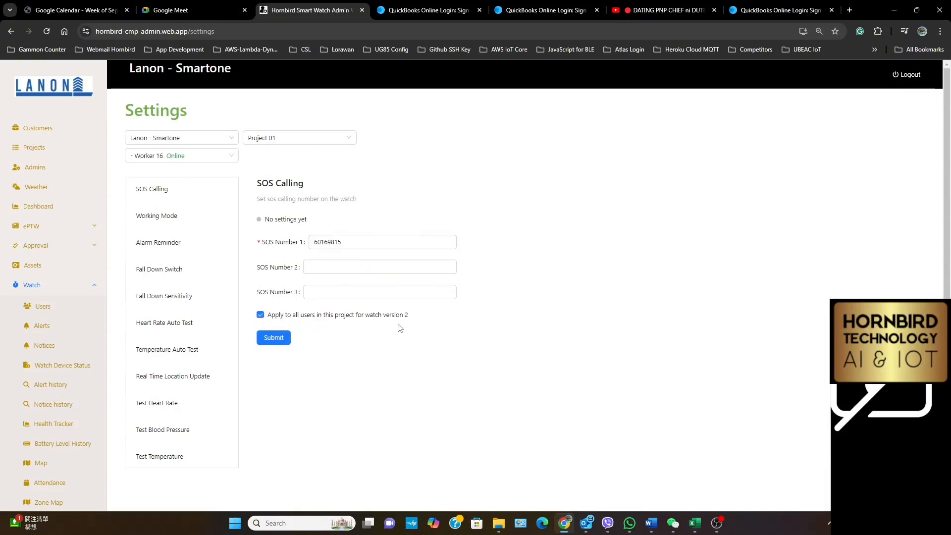
left_click(261, 315)
left_click(279, 338)
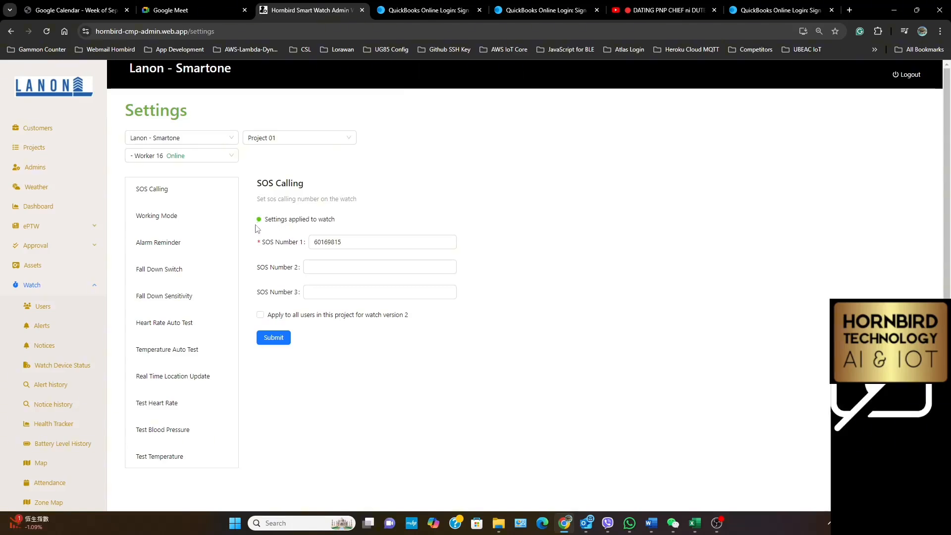
Set the Working Mode to Emergency Mode (GPS updates every 1 minute) for all version 2 watch users in the project and submit
left_click(166, 218)
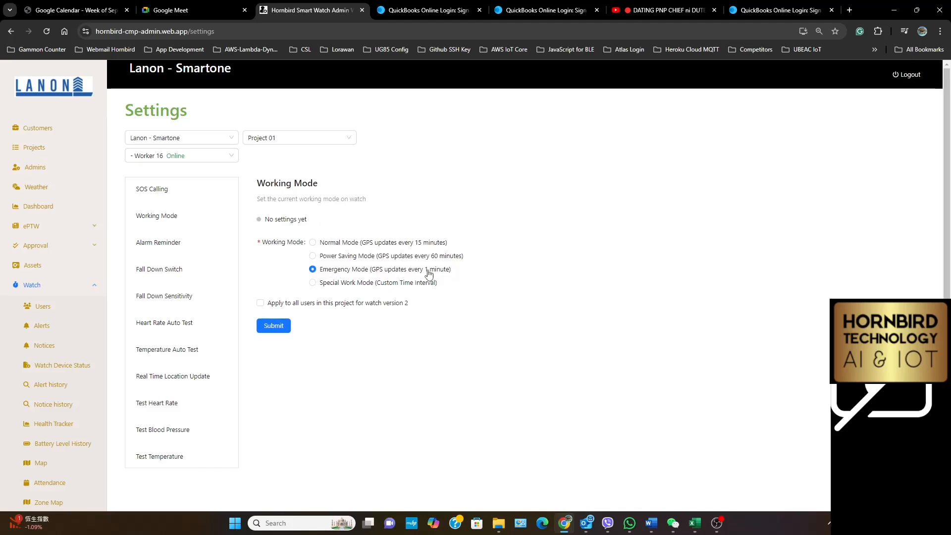
left_click(260, 303)
left_click(272, 328)
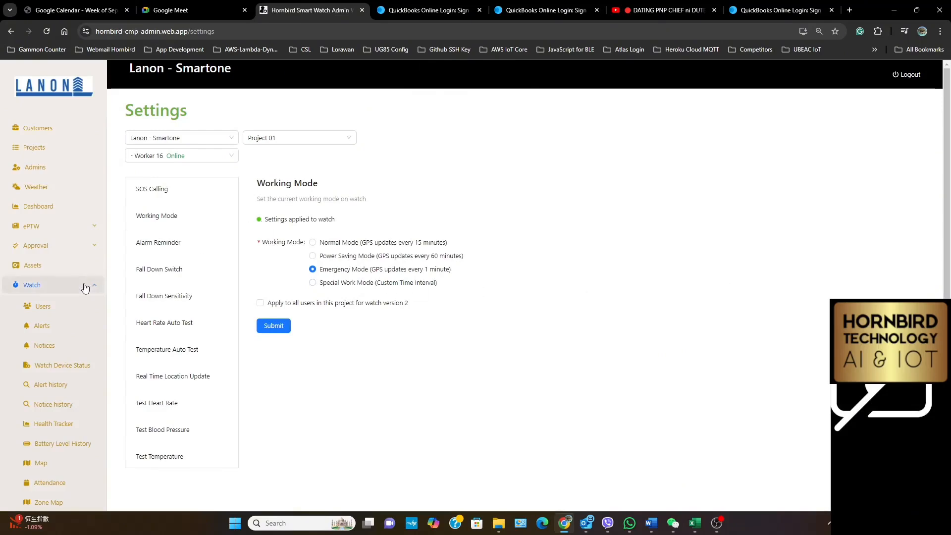
Enable the Fall Down Switch for all version 2 watch users in the project and submit the setting
left_click(150, 274)
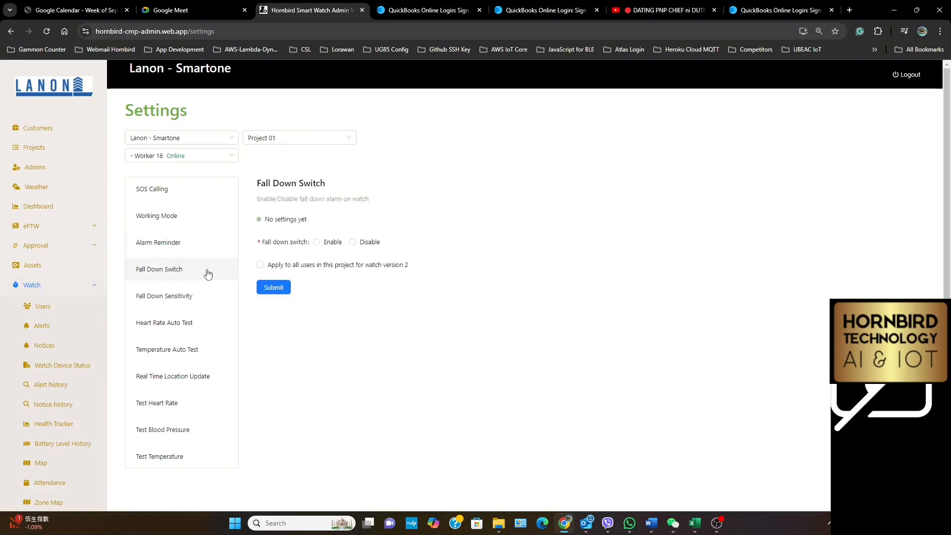
left_click(261, 267)
left_click(267, 289)
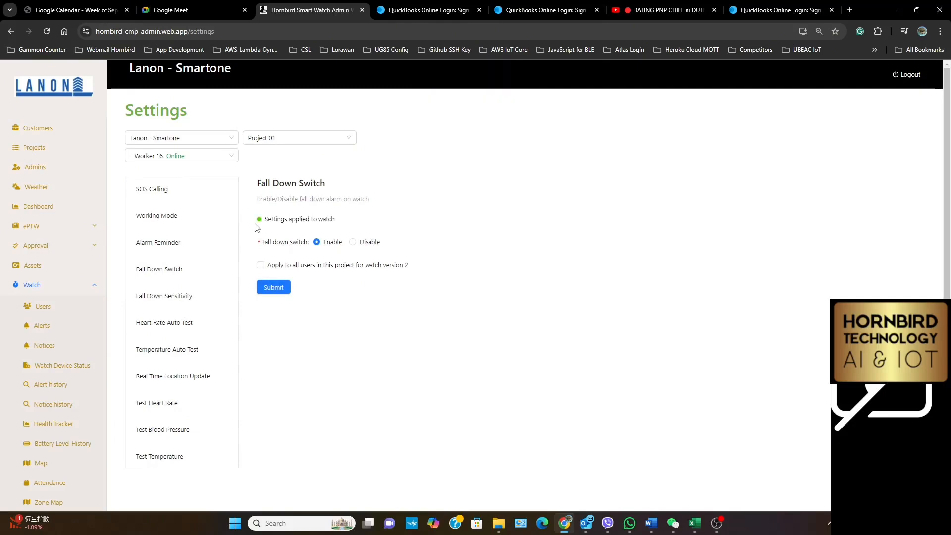
Set Fall Down Sensitivity to Low sensitivity for all version 2 watch users in the project and submit
left_click(165, 304)
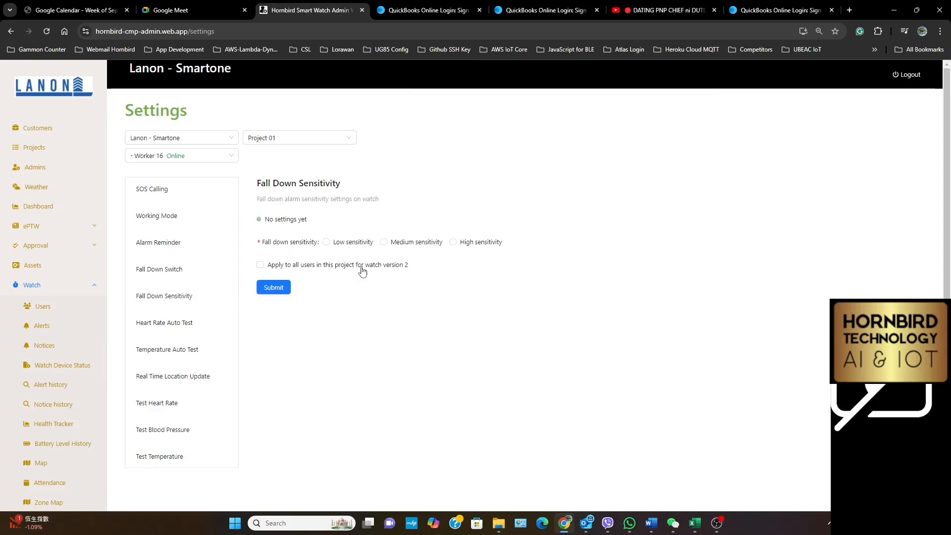
left_click(327, 243)
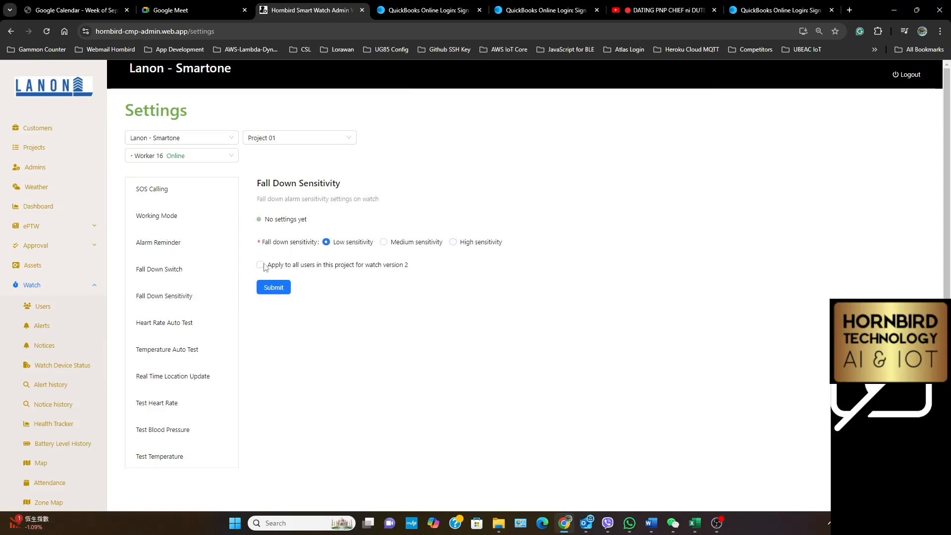
left_click(266, 292)
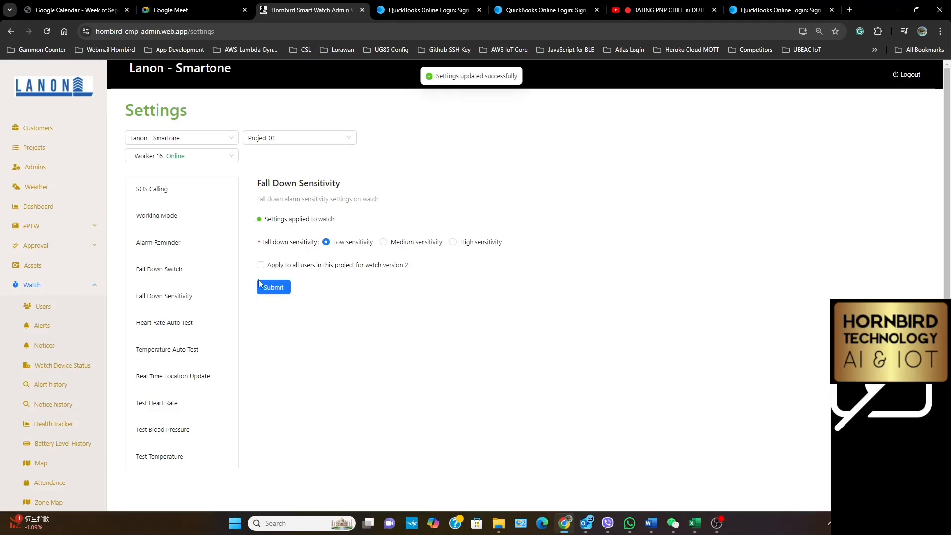
Turn on Heart Rate Auto Test with a 20-minute interval for all version 2 watch users in the project and submit
left_click(166, 332)
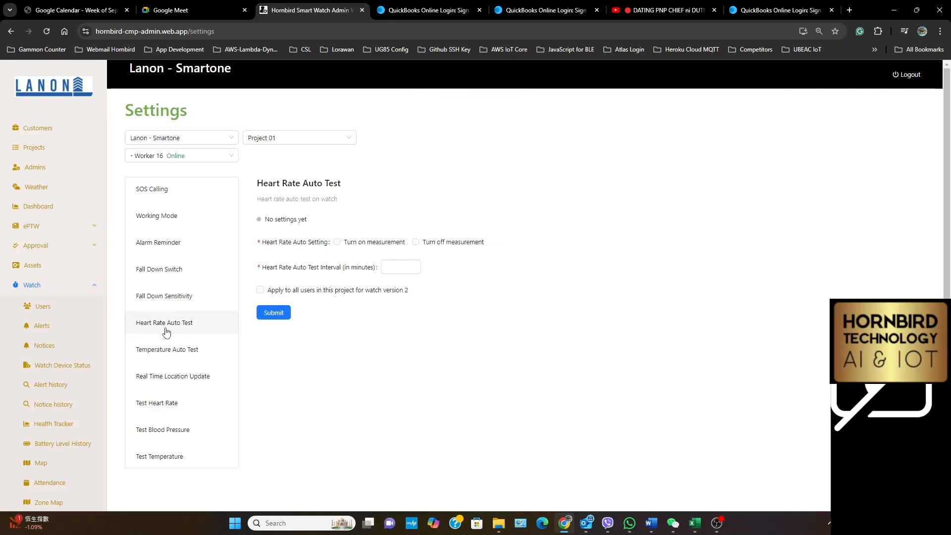
left_click(392, 265)
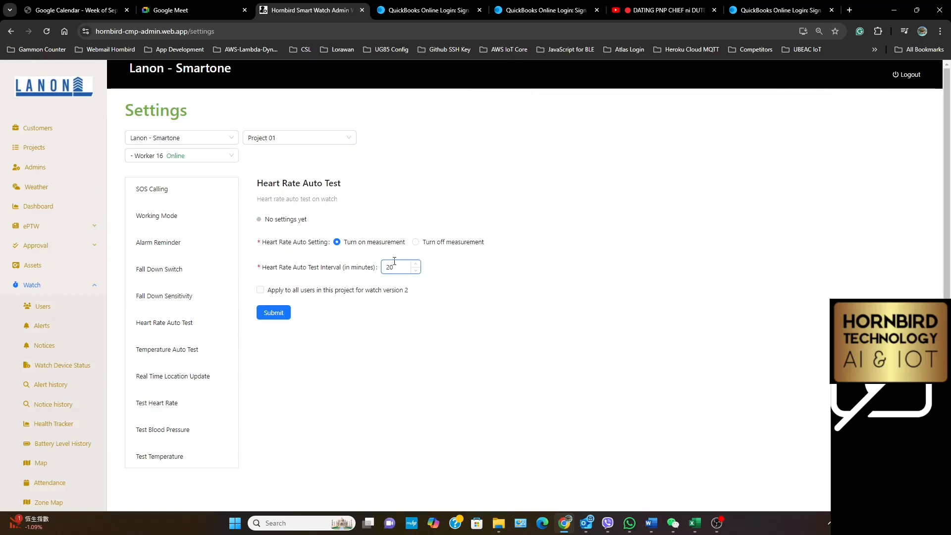
left_click(260, 290)
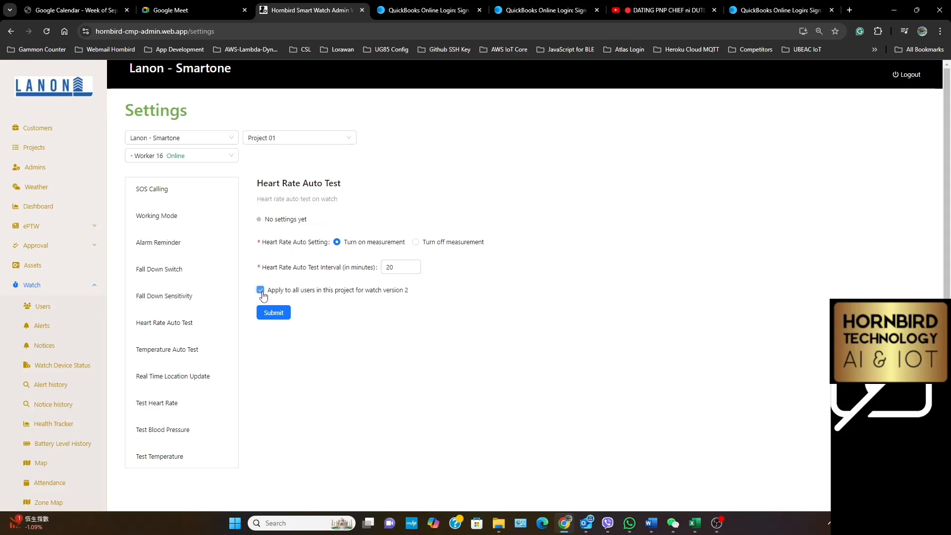
left_click(266, 317)
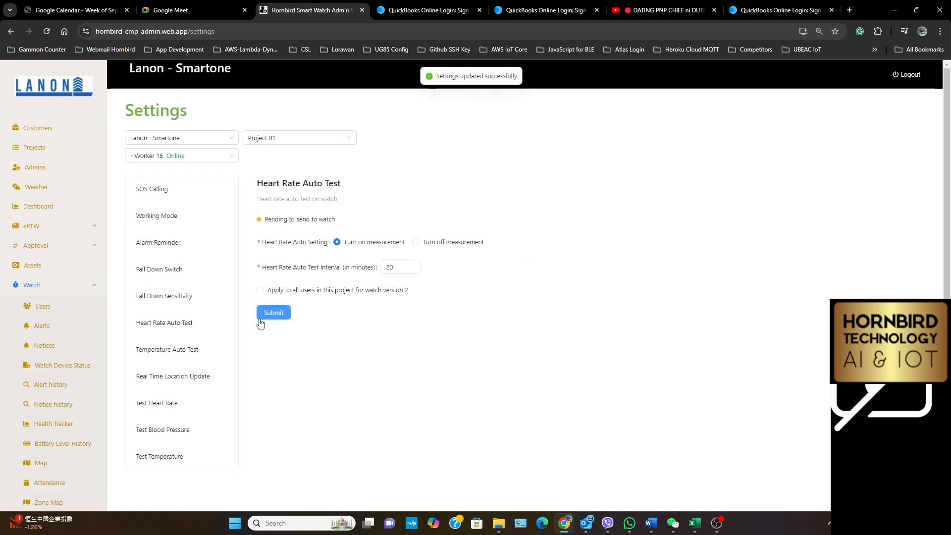
Turn on Temperature Auto Test with a 20-minute interval for all version 2 watch users in the project and submit
left_click(167, 355)
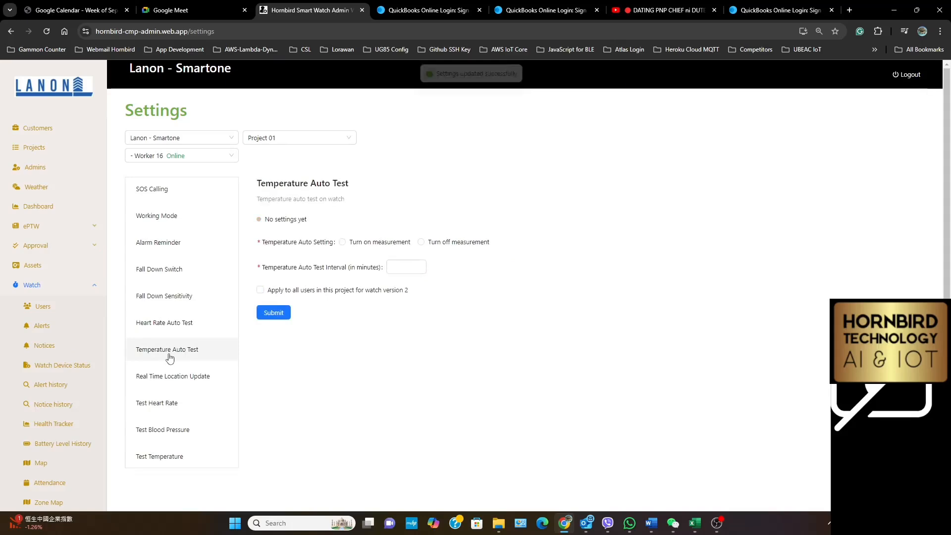
left_click(342, 243)
left_click(411, 271)
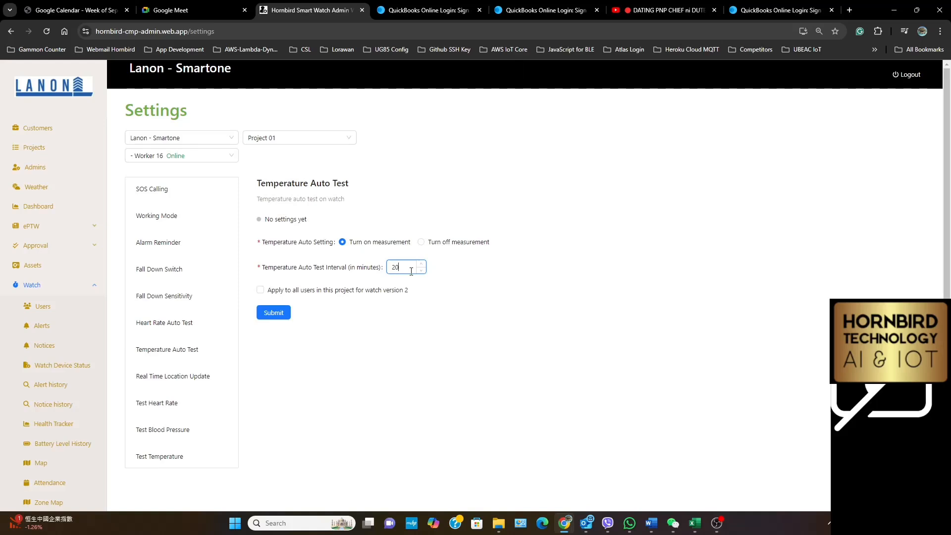
left_click(261, 290)
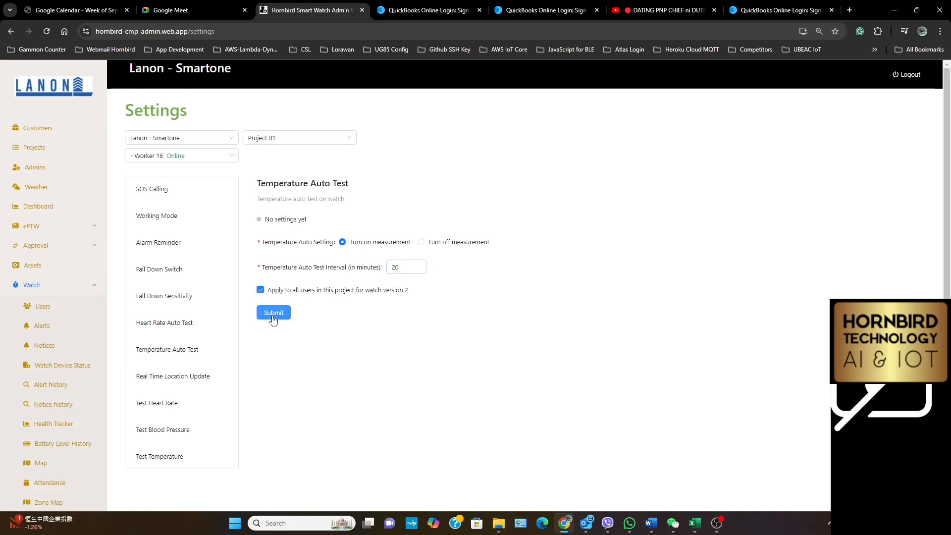
left_click(274, 316)
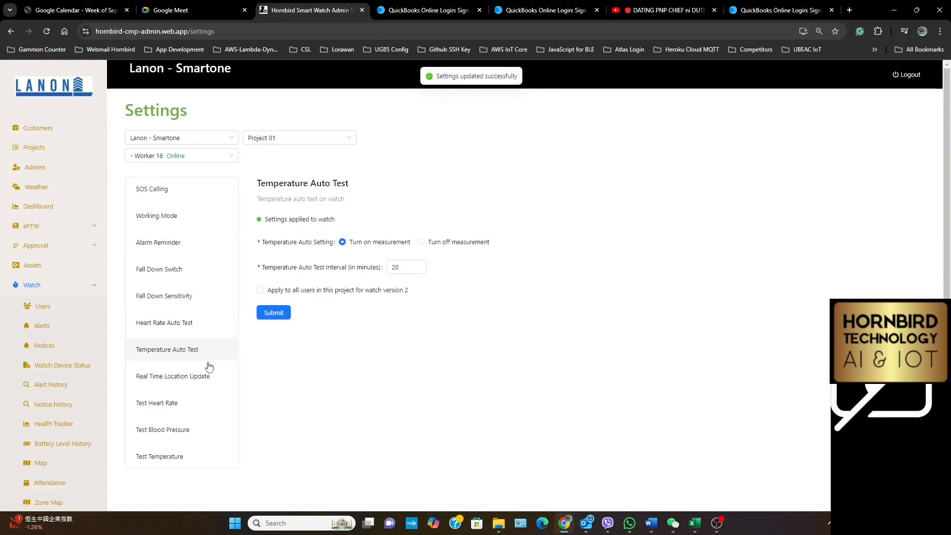
Submit a Real Time Location Update that forces Worker 16's watch to send its location data
left_click(168, 385)
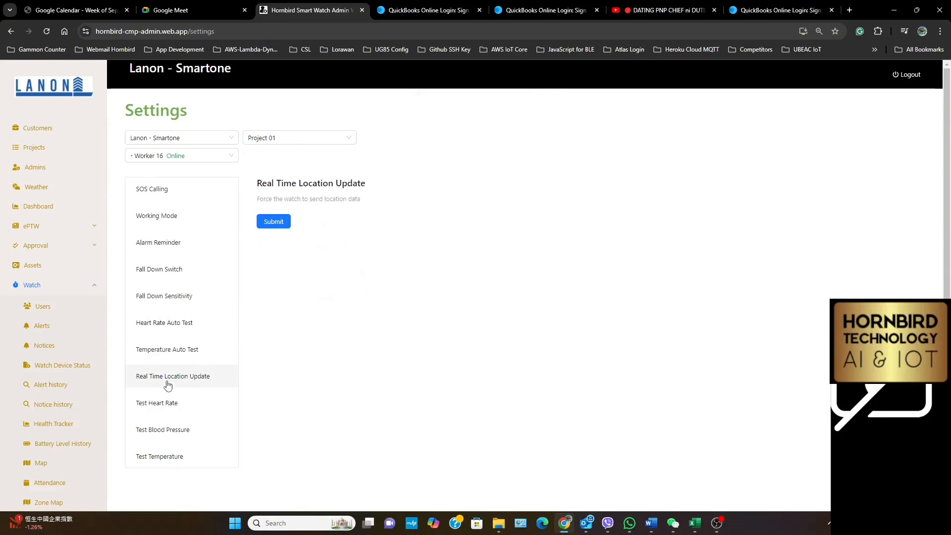
left_click(274, 222)
Go to the watch map and examine the reported location and update time for Worker 16
scroll(60, 387, "down", 2)
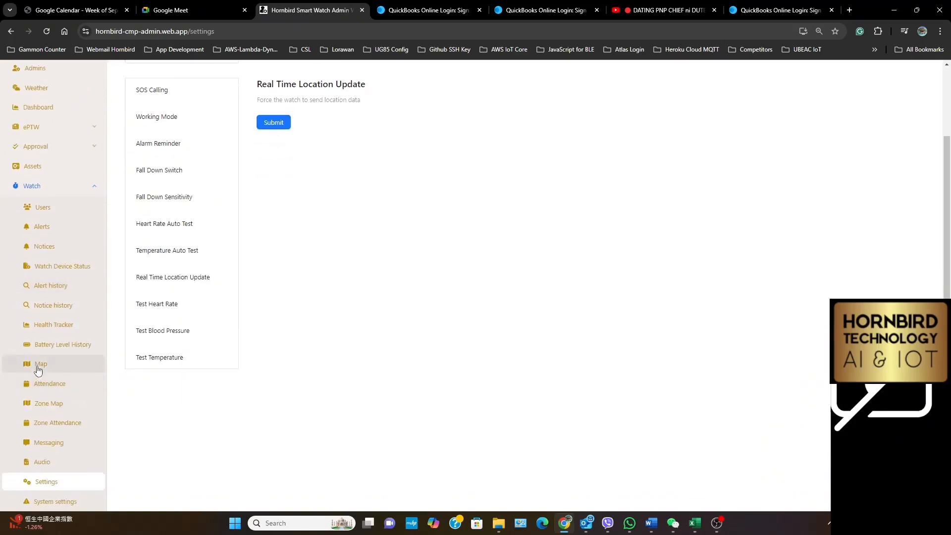
left_click(38, 366)
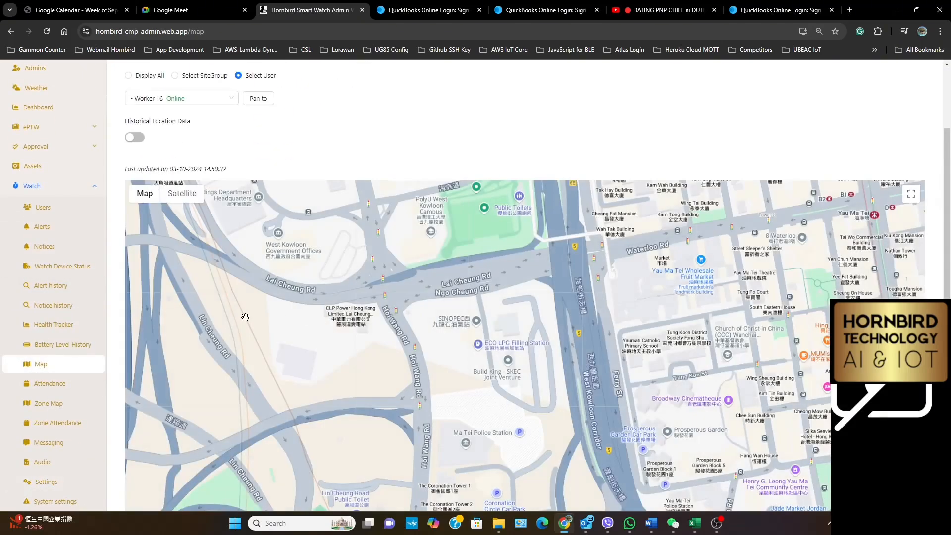
scroll(245, 316, "up", 2)
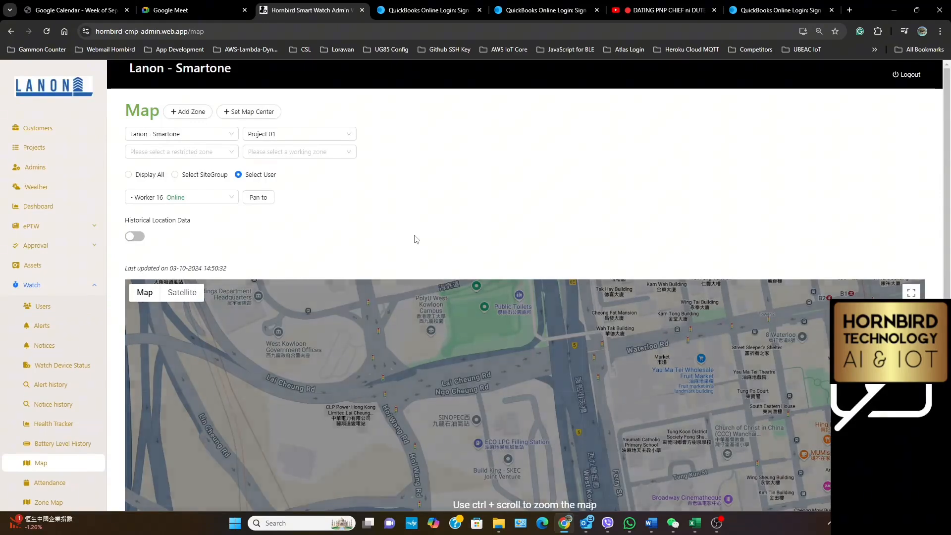
scroll(499, 229, "down", 4)
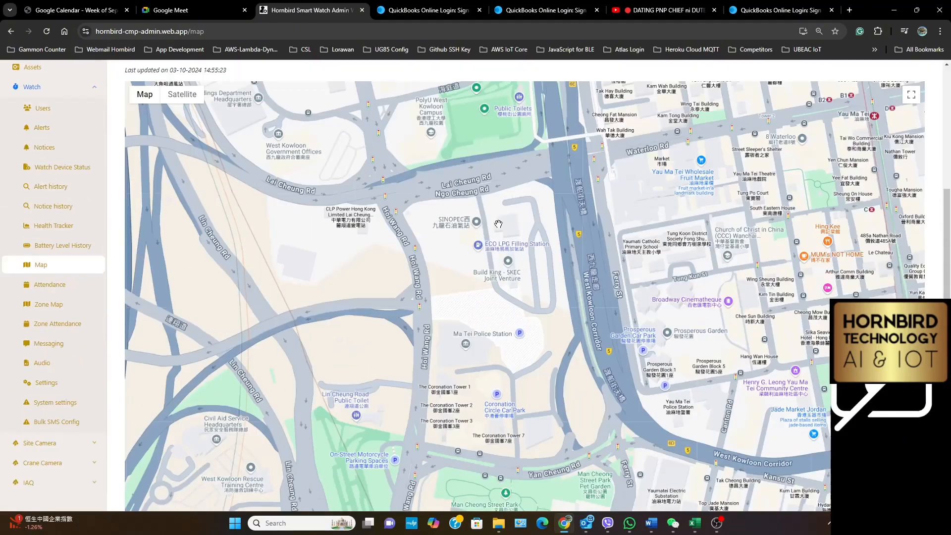
scroll(498, 225, "up", 4)
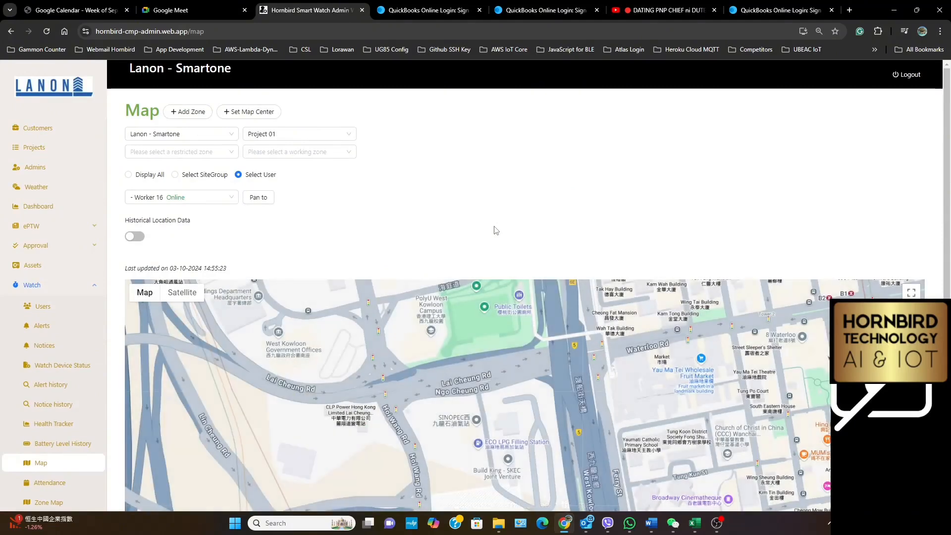
Show Worker 17 on the map and inspect the location details of its marker
left_click(183, 197)
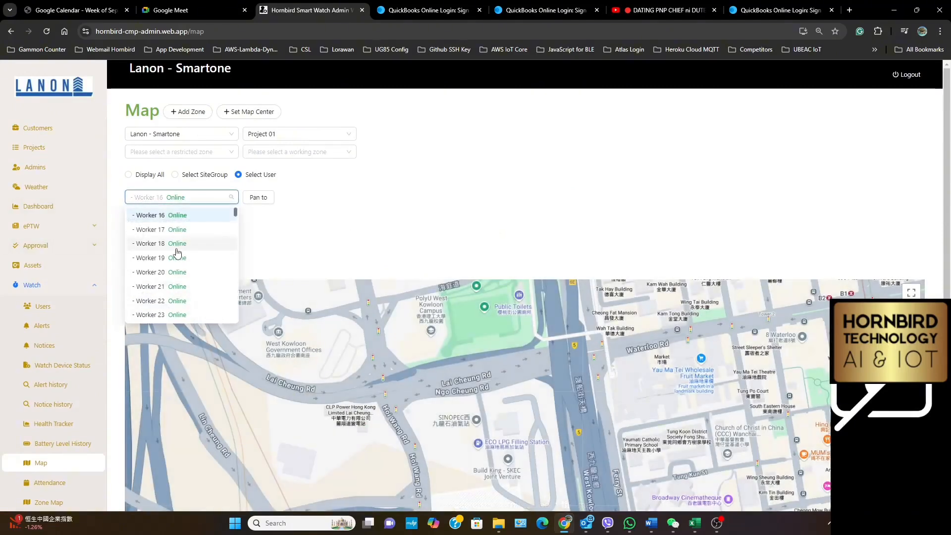
left_click(184, 232)
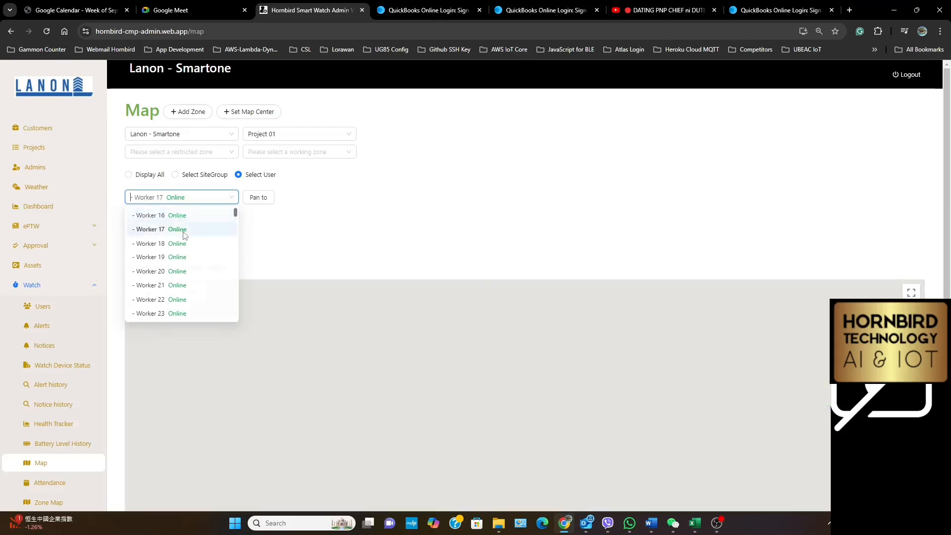
scroll(620, 227, "down", 2)
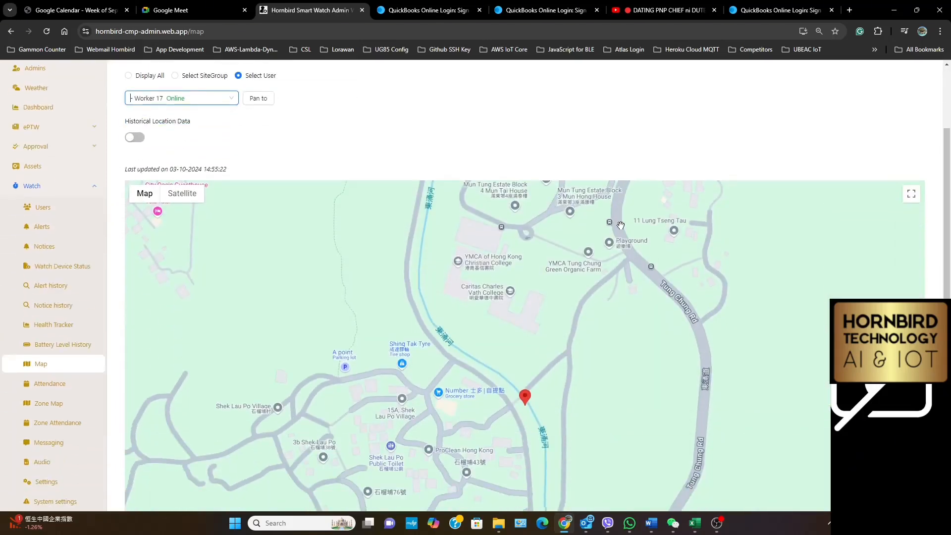
left_click(526, 402)
left_click(524, 405)
left_click(524, 403)
left_click(524, 404)
scroll(193, 194, "up", 2)
Show Worker 18 on the map and inspect the marker's position time, locate type and accuracy
left_click(181, 197)
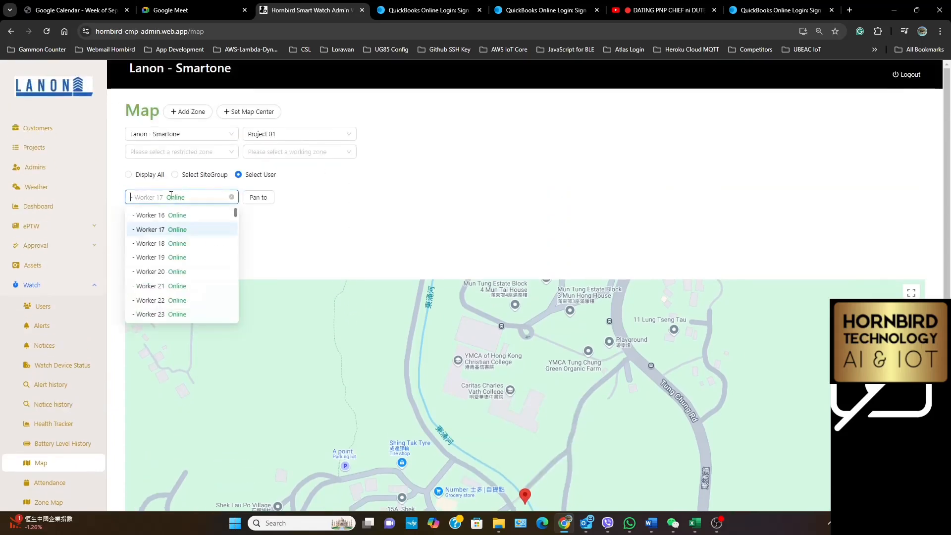
left_click(160, 245)
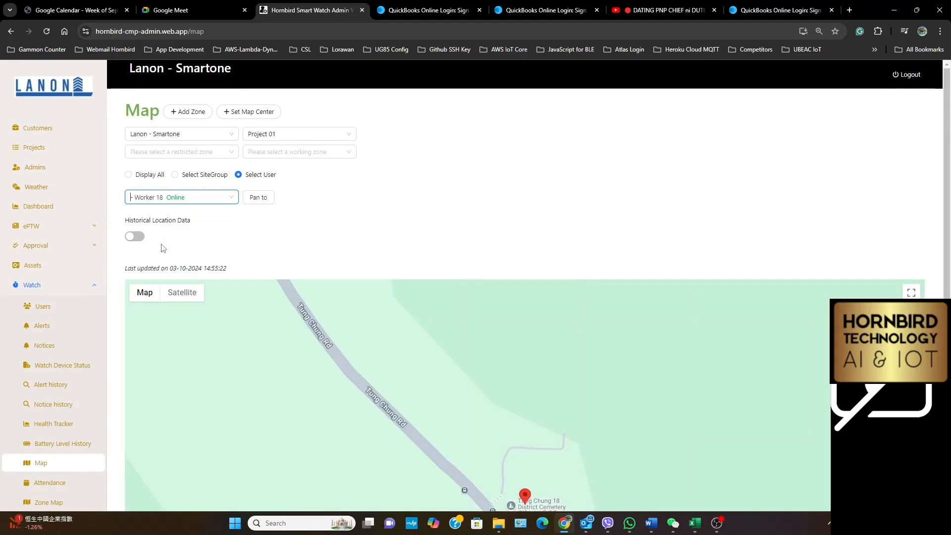
scroll(452, 256, "down", 5)
left_click(525, 248)
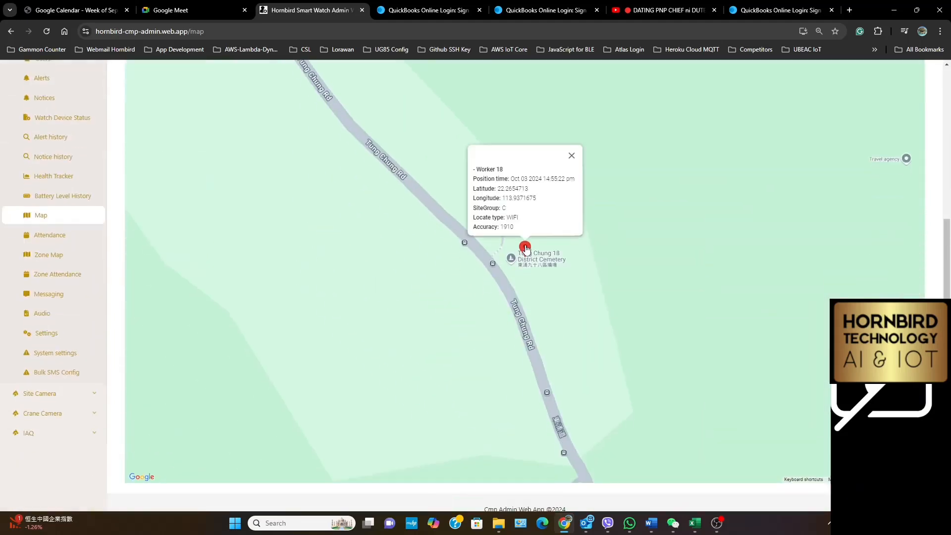
left_click(525, 248)
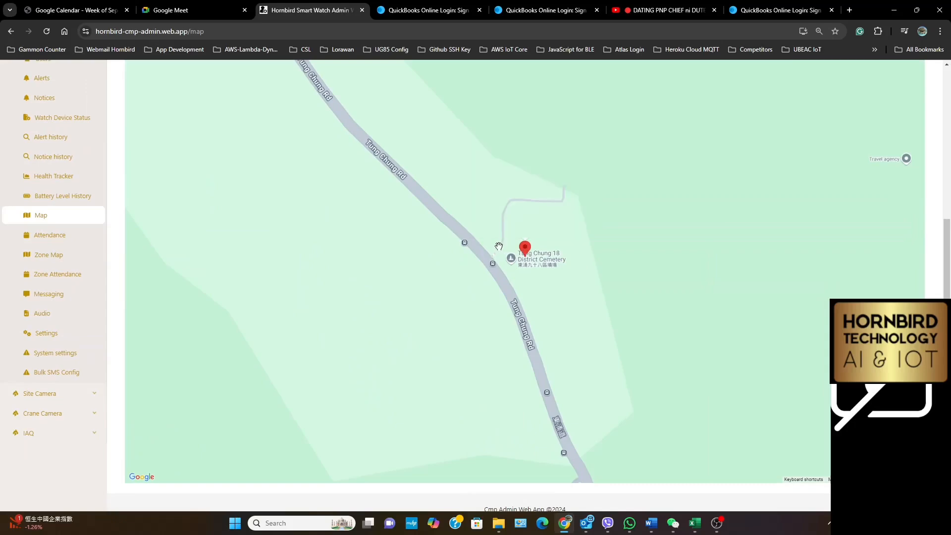
scroll(414, 247, "up", 5)
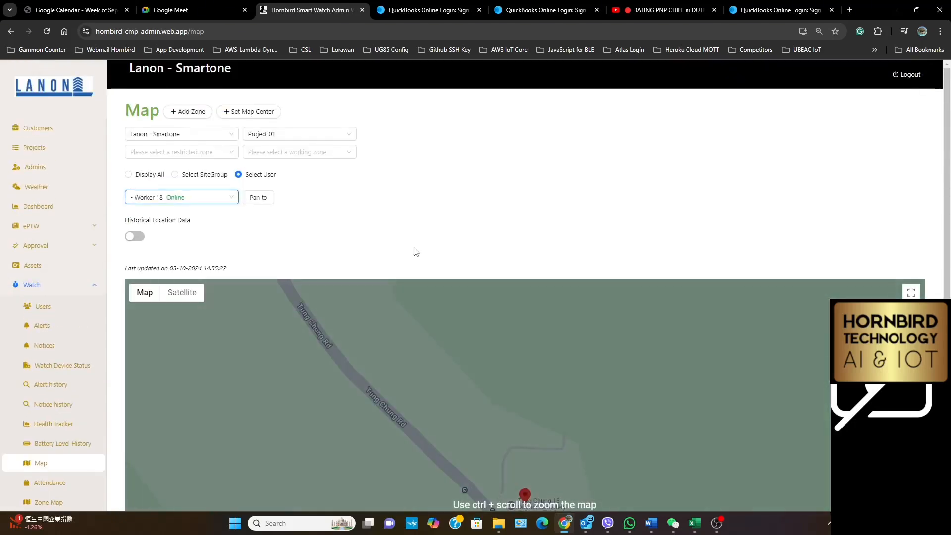
Show Worker 19 on the map and inspect the location details of its marker
left_click(173, 197)
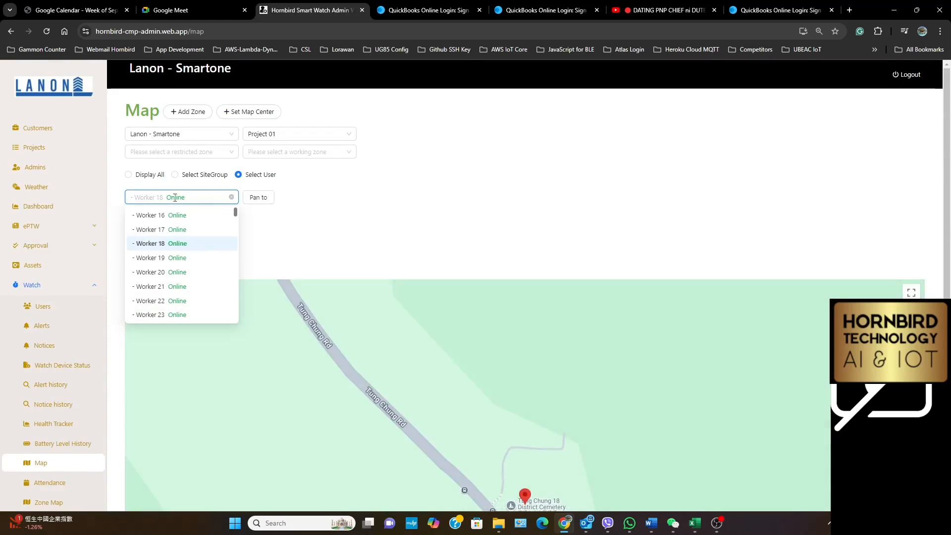
left_click(148, 258)
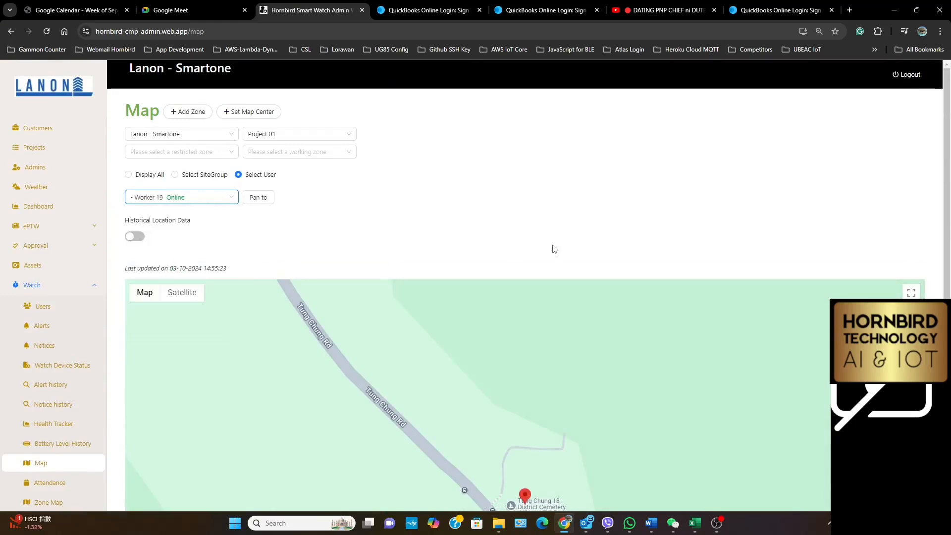
scroll(555, 249, "down", 3)
left_click(525, 347)
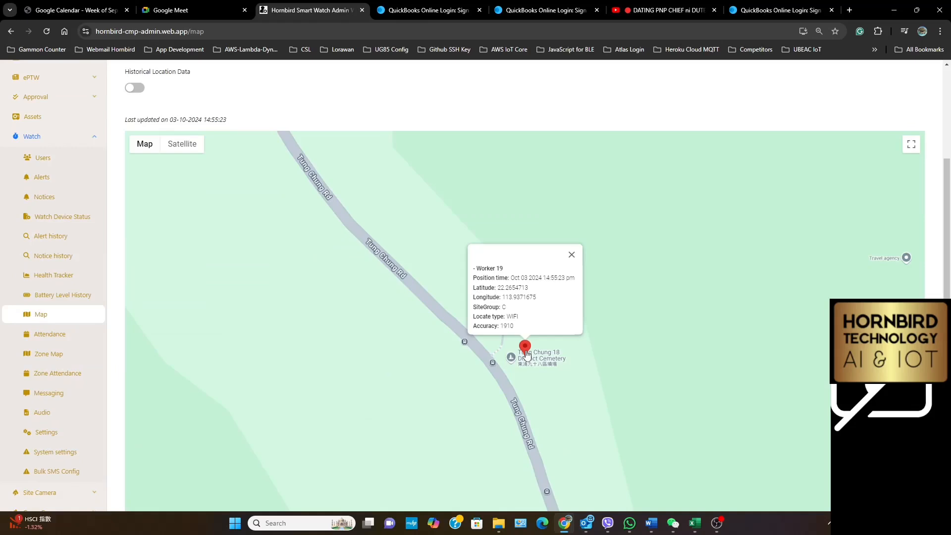
scroll(287, 131, "up", 3)
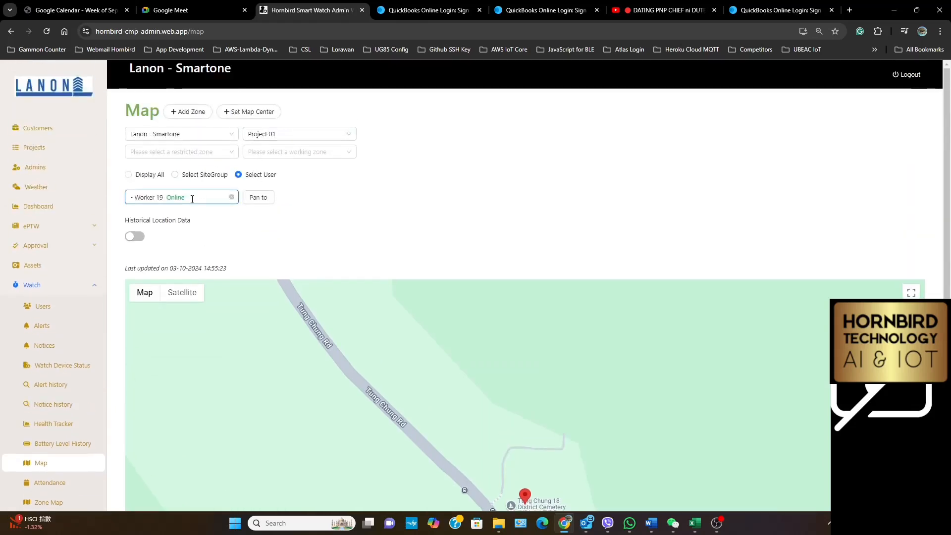
Show Worker 20 on the map, inspect its marker's location details and close them
left_click(193, 198)
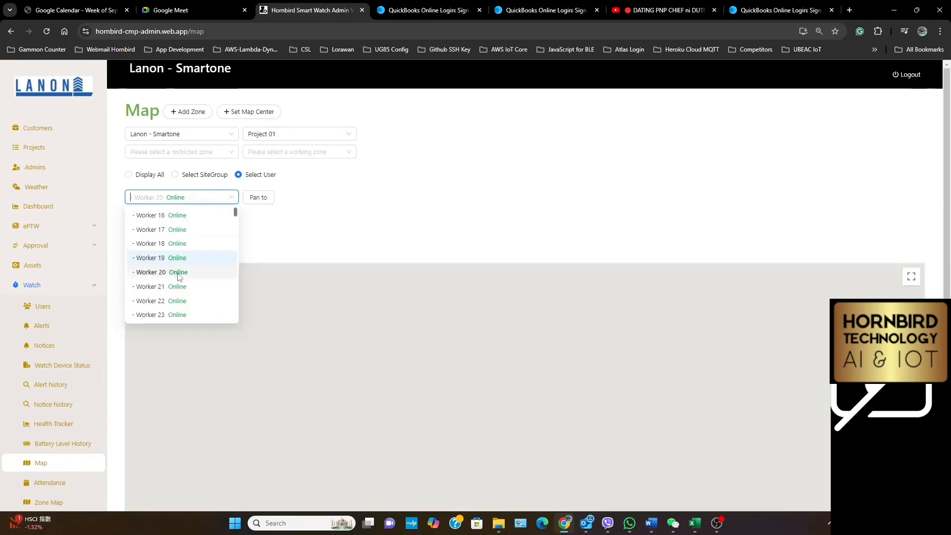
left_click(180, 275)
scroll(530, 401, "down", 2)
left_click(524, 398)
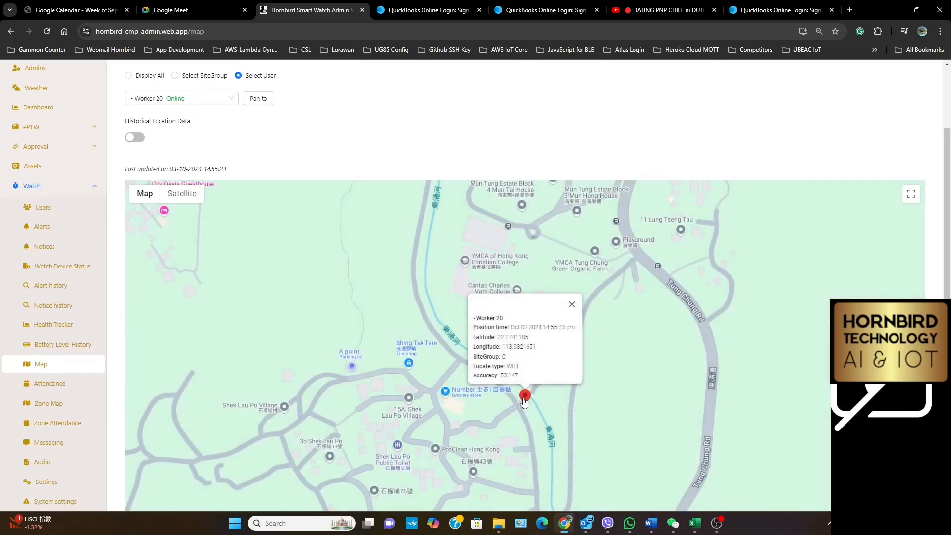
key("Escape")
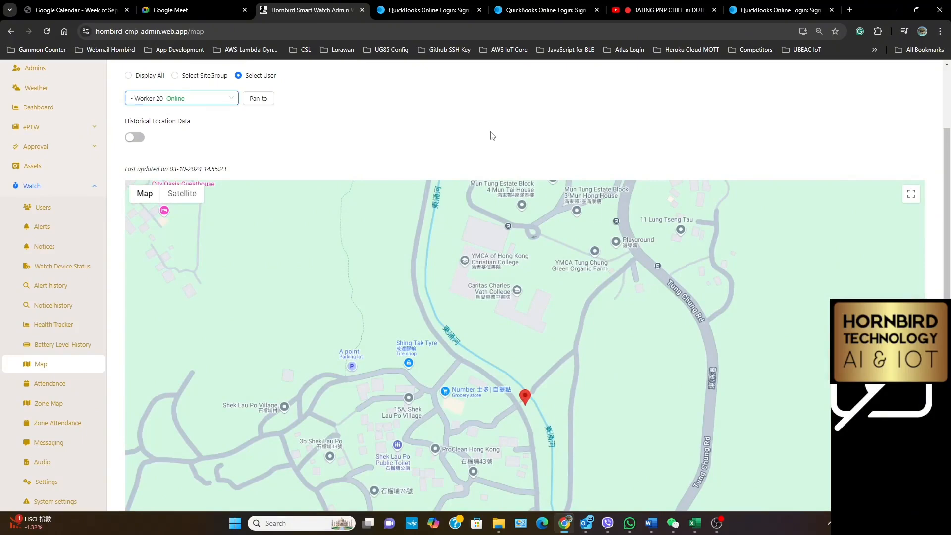
Show Worker 21 on the map, inspect its marker's location details and close them
left_click(180, 98)
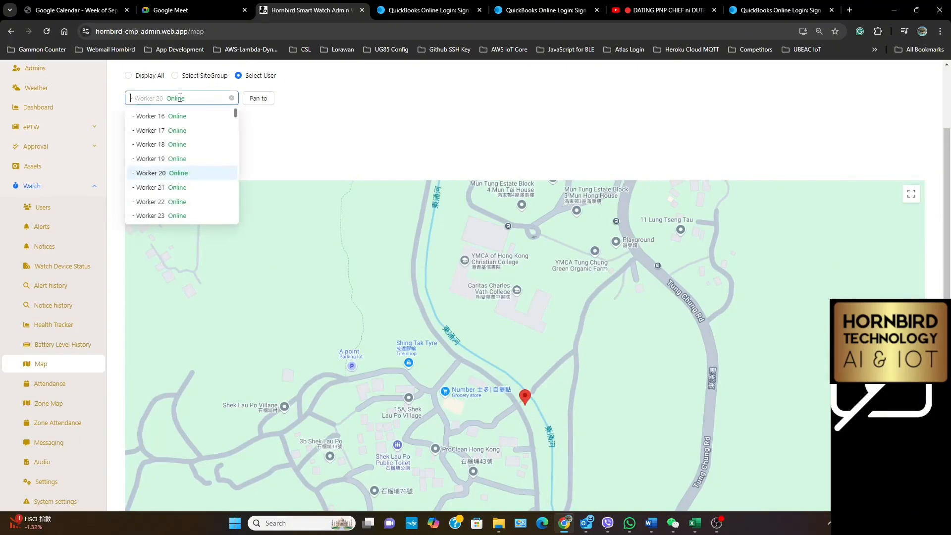
left_click(178, 188)
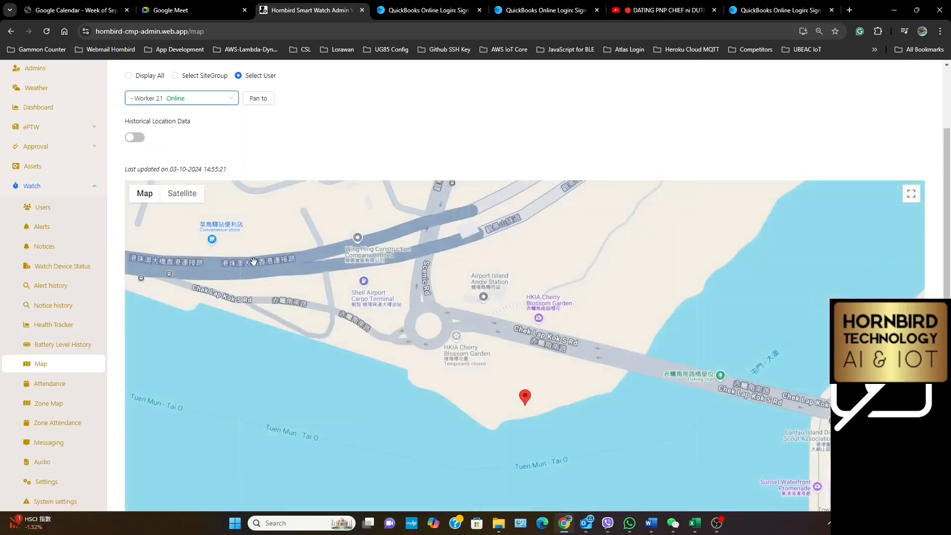
left_click(526, 399)
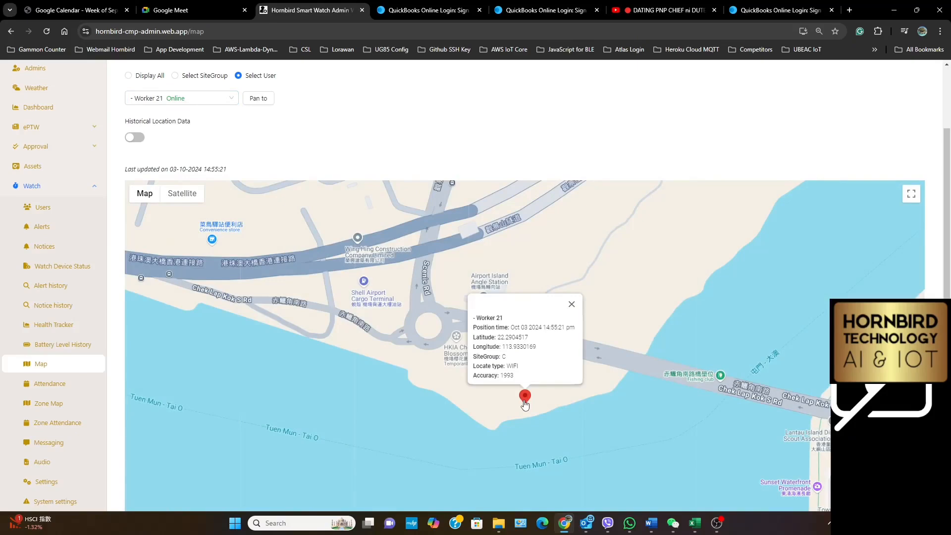
key("Escape")
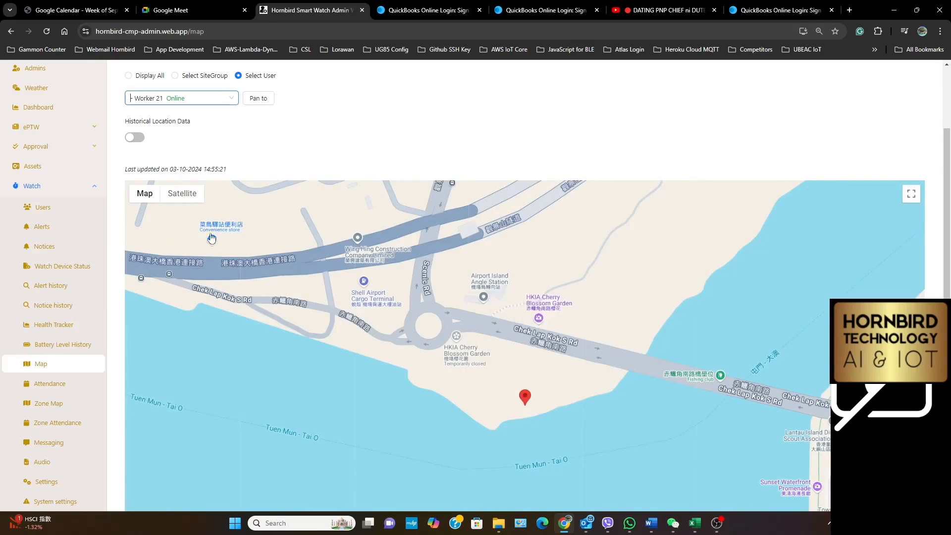
Check the map positions of Worker 22 and Worker 23, and inspect the marker details for Worker 23
left_click(170, 98)
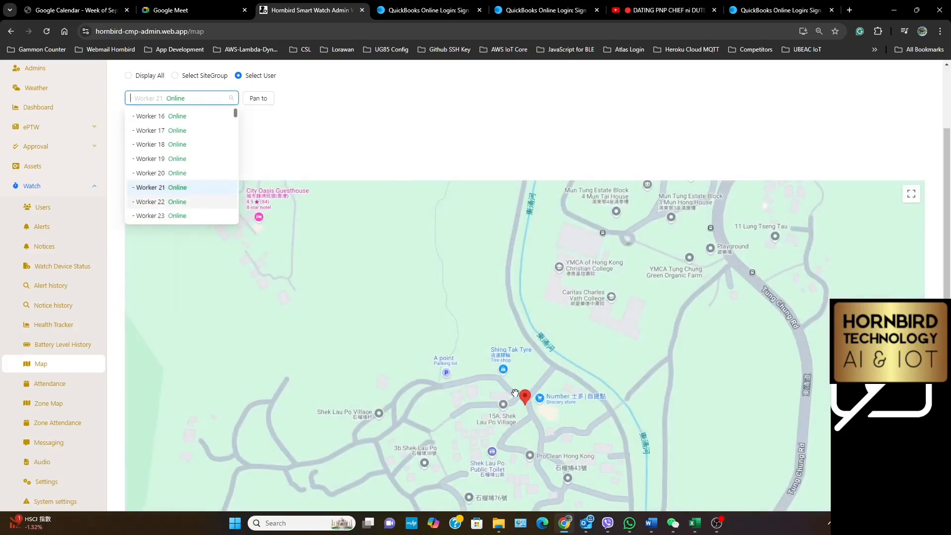
left_click(203, 98)
left_click(192, 205)
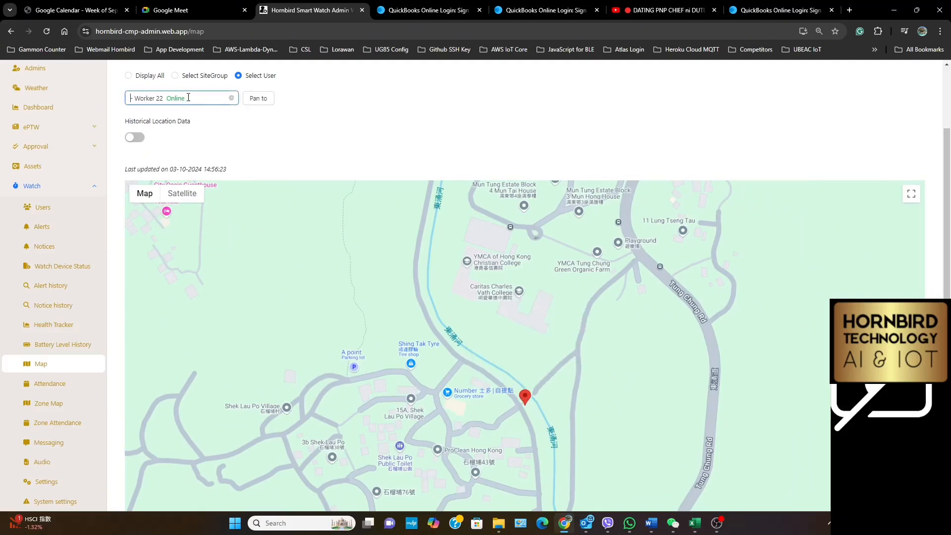
left_click(189, 98)
left_click(156, 214)
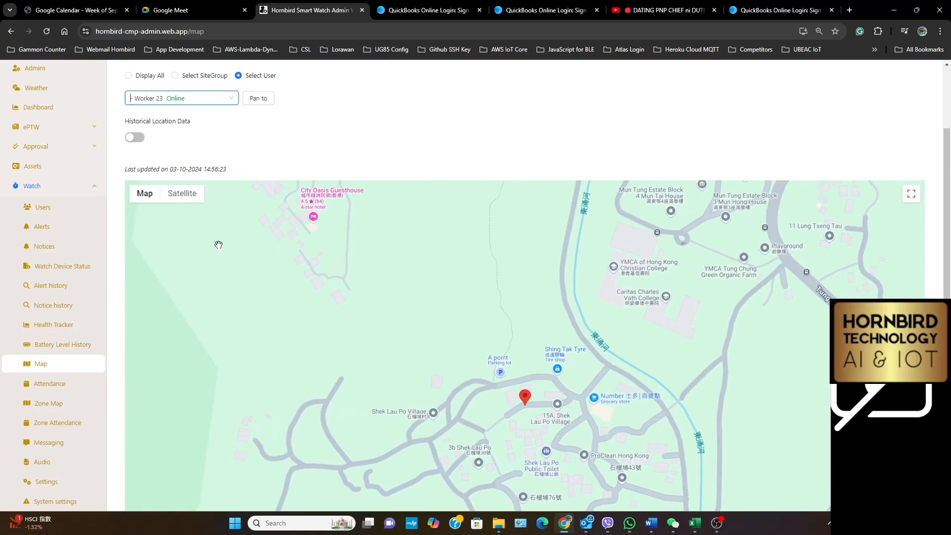
mouse_move(525, 398)
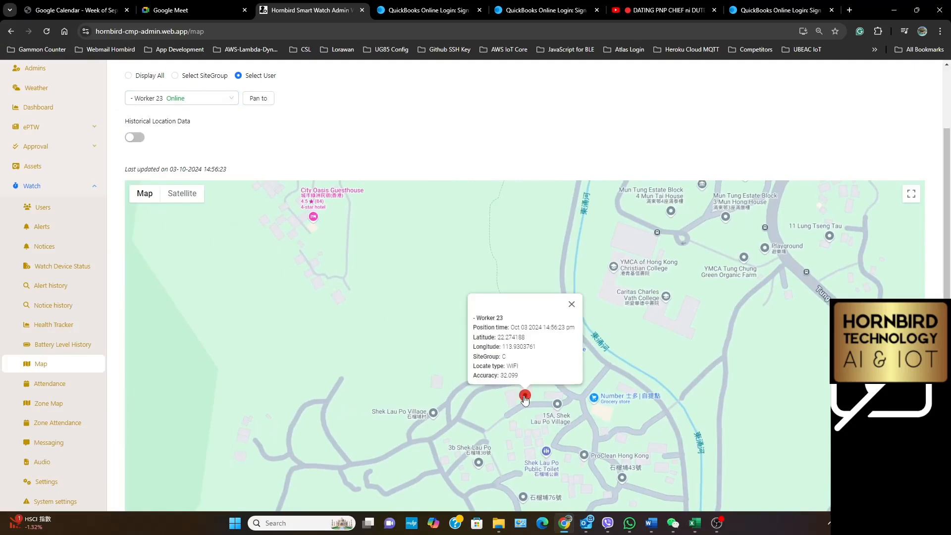
Show Worker 24 and Worker 25 on the map in turn and inspect the location details of each marker
left_click(184, 98)
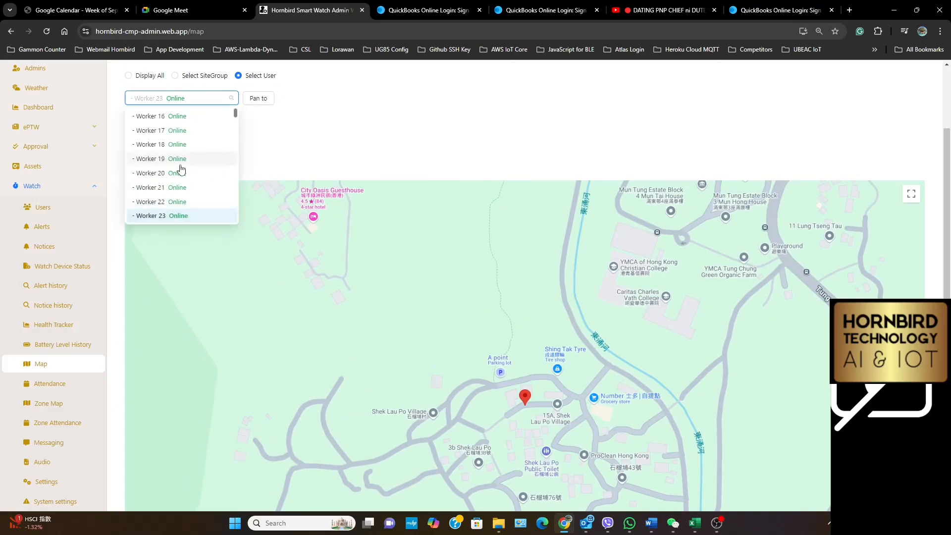
scroll(181, 170, "down", 2)
left_click(159, 132)
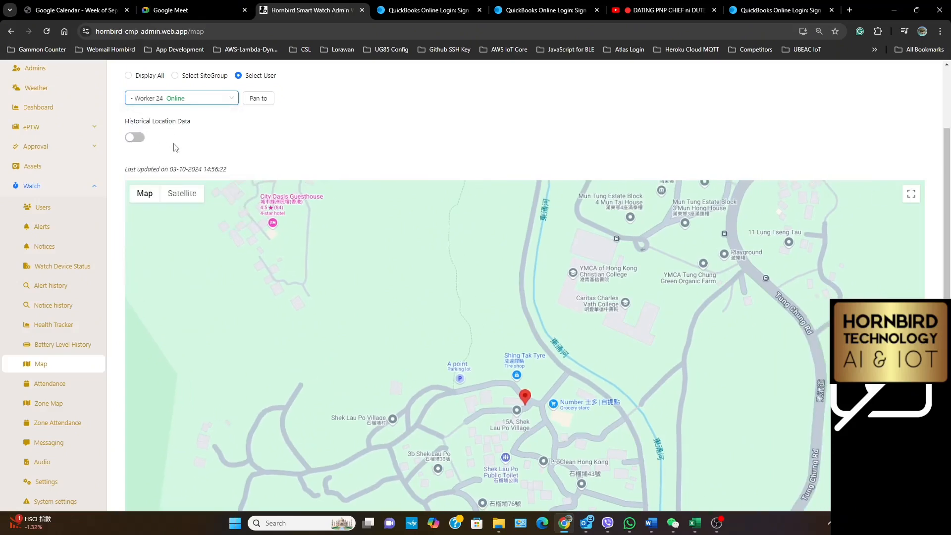
left_click(526, 400)
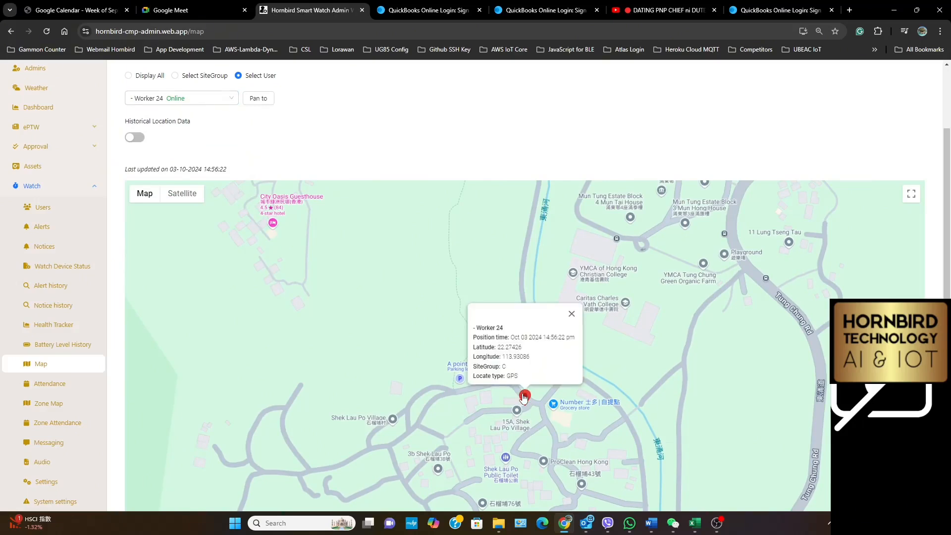
left_click(185, 99)
left_click(175, 145)
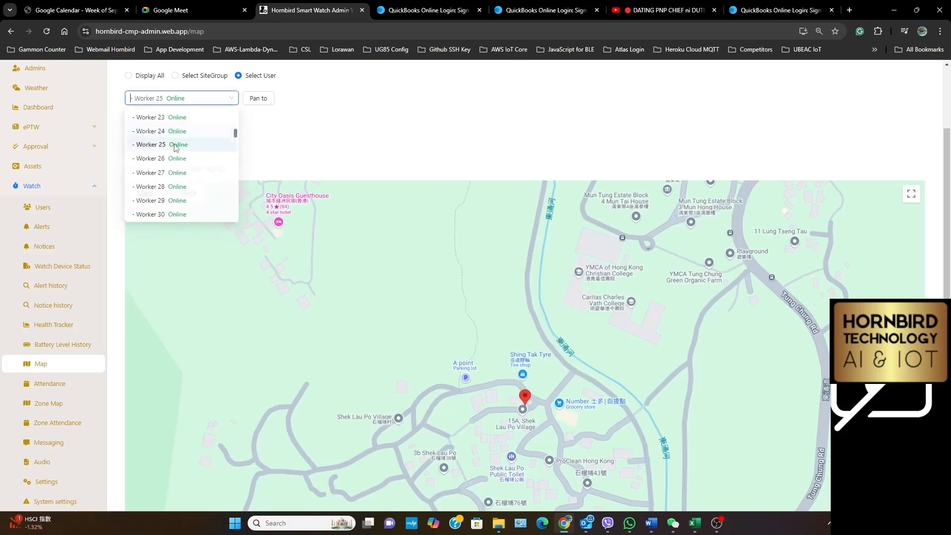
left_click(524, 398)
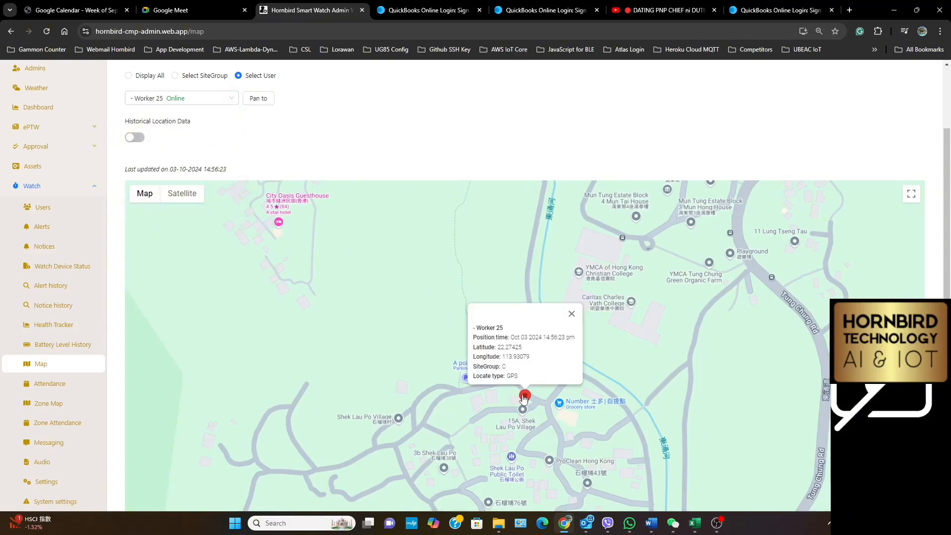
Show Worker 26 and Worker 27 on the map in turn and inspect the location details of each marker
left_click(197, 102)
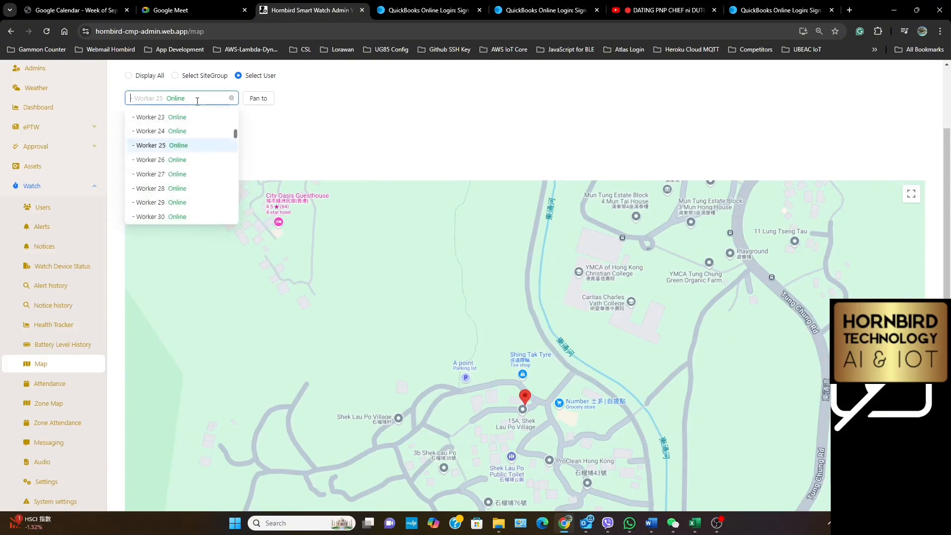
left_click(180, 159)
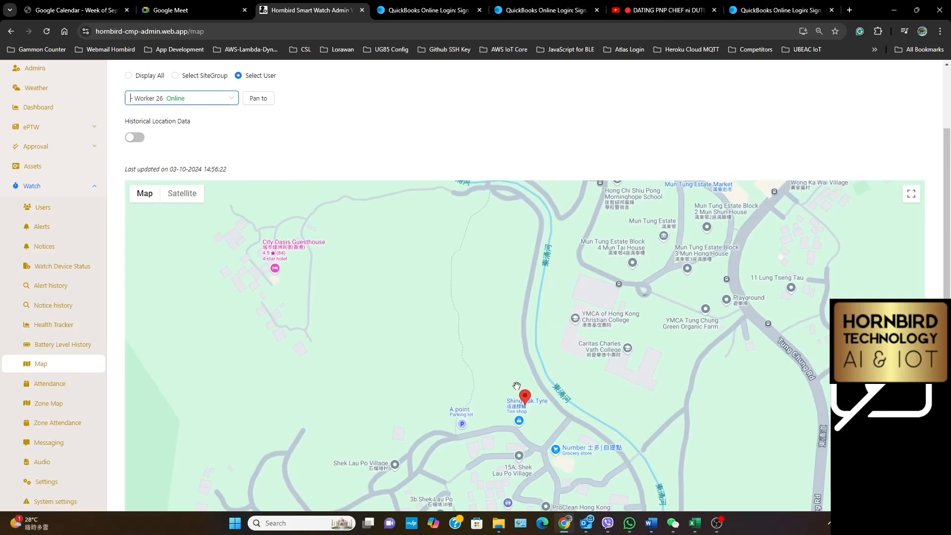
mouse_move(528, 405)
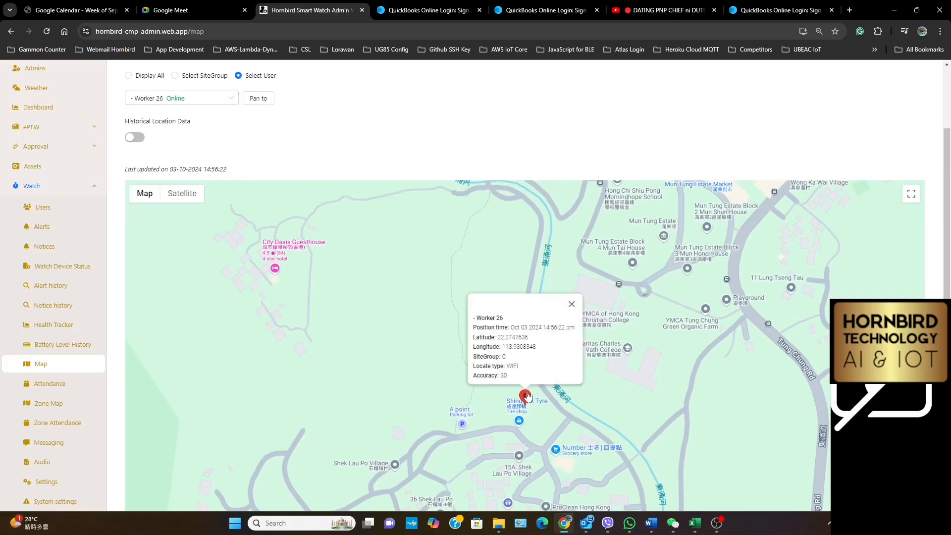
left_click(207, 100)
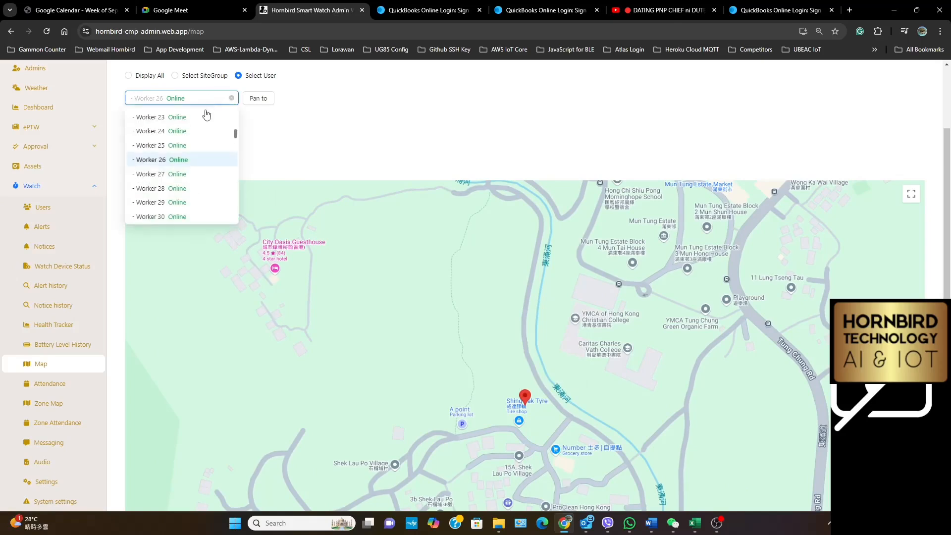
left_click(178, 173)
mouse_move(526, 399)
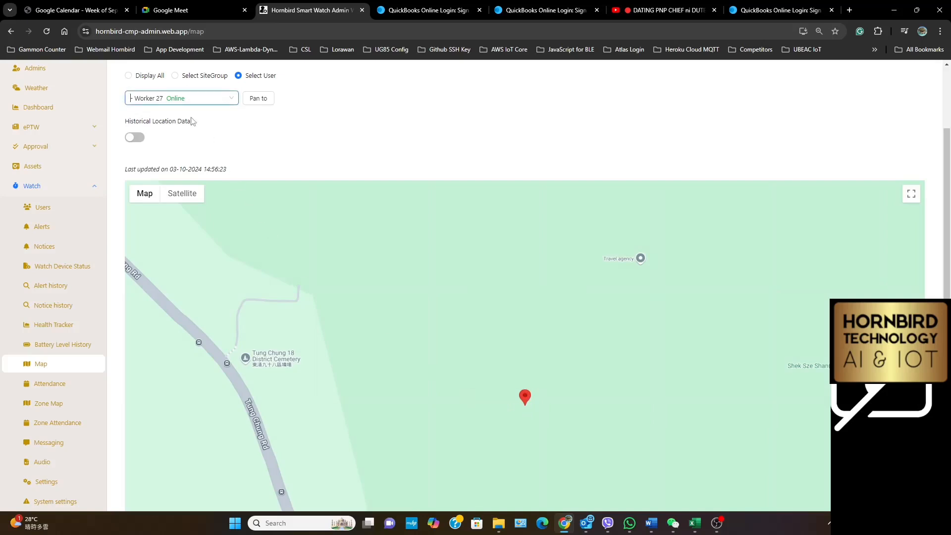
Show Worker 28 on the map, inspect its marker's location details and close them
left_click(183, 99)
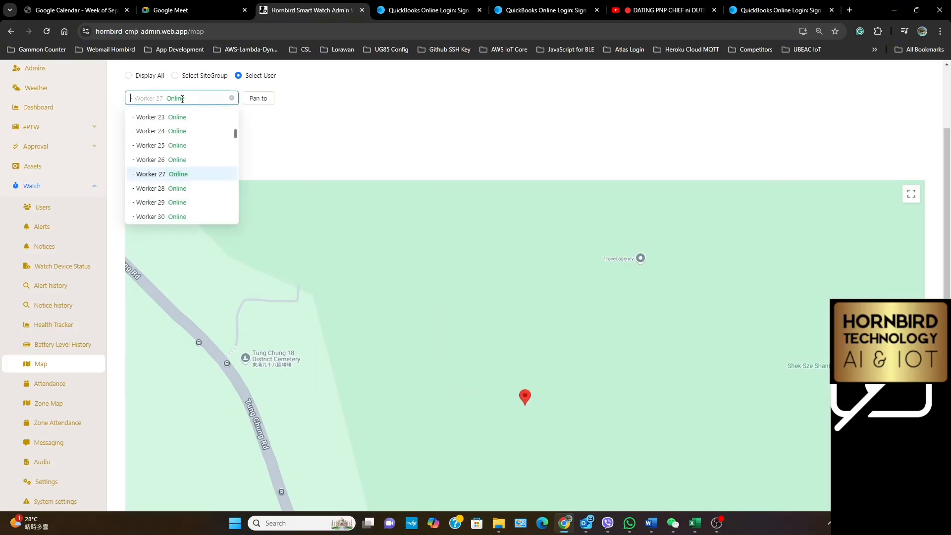
left_click(163, 191)
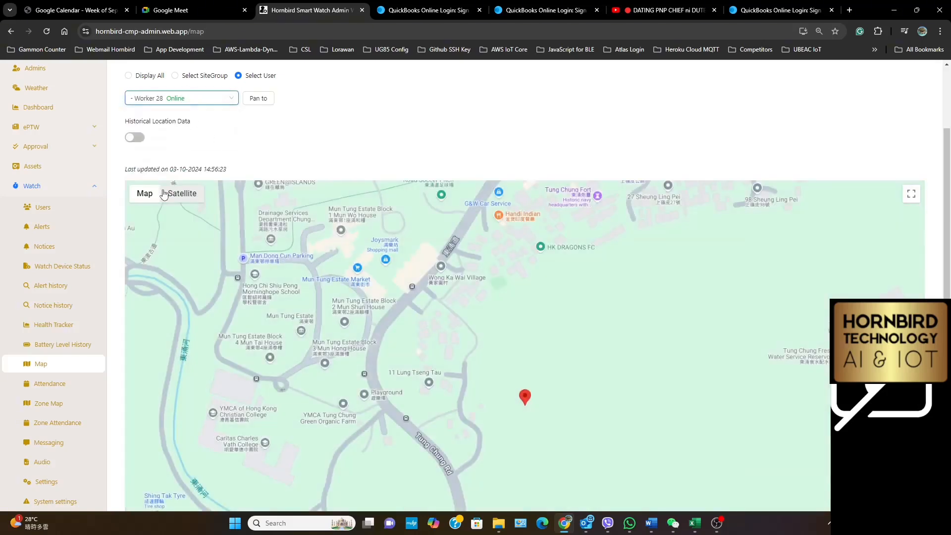
left_click(528, 404)
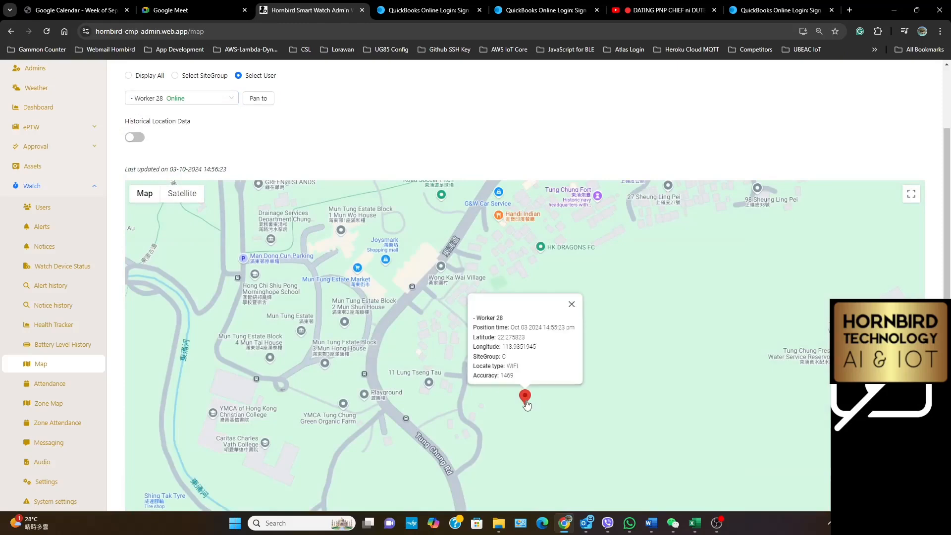
key("Escape")
Check the map positions of Worker 29 and Worker 30 in turn
left_click(164, 102)
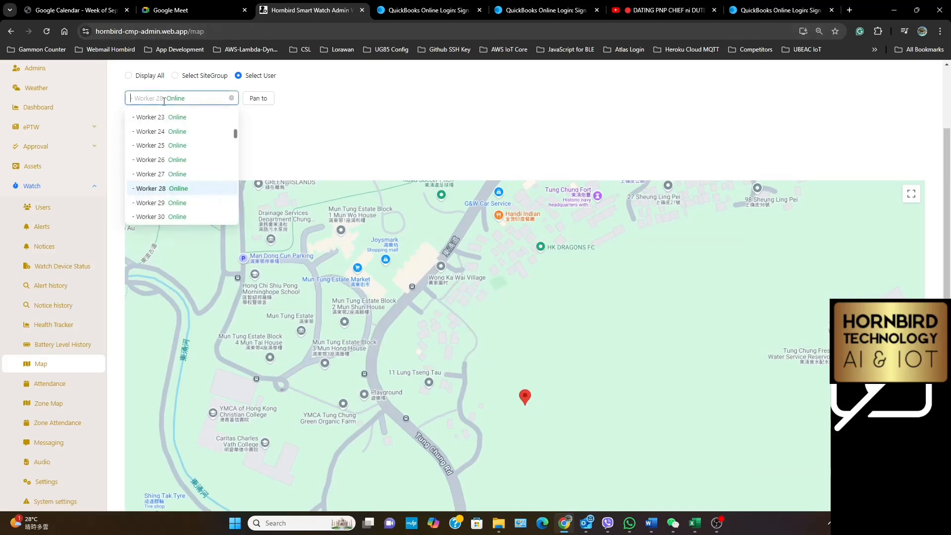
left_click(165, 202)
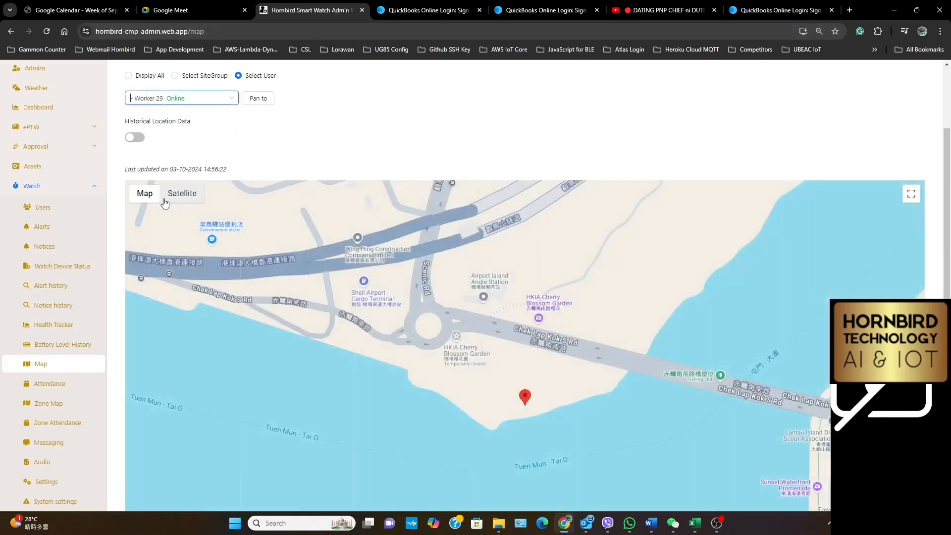
left_click(141, 97)
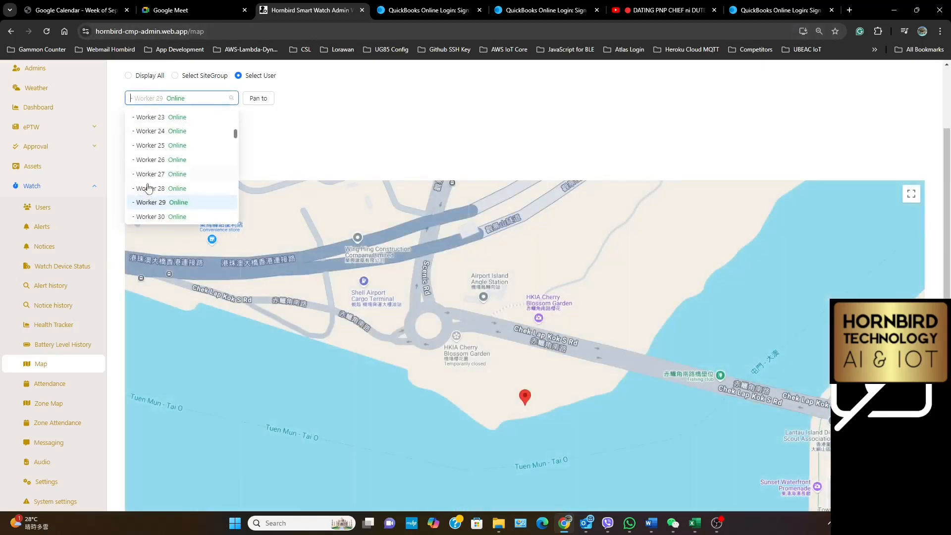
left_click(146, 218)
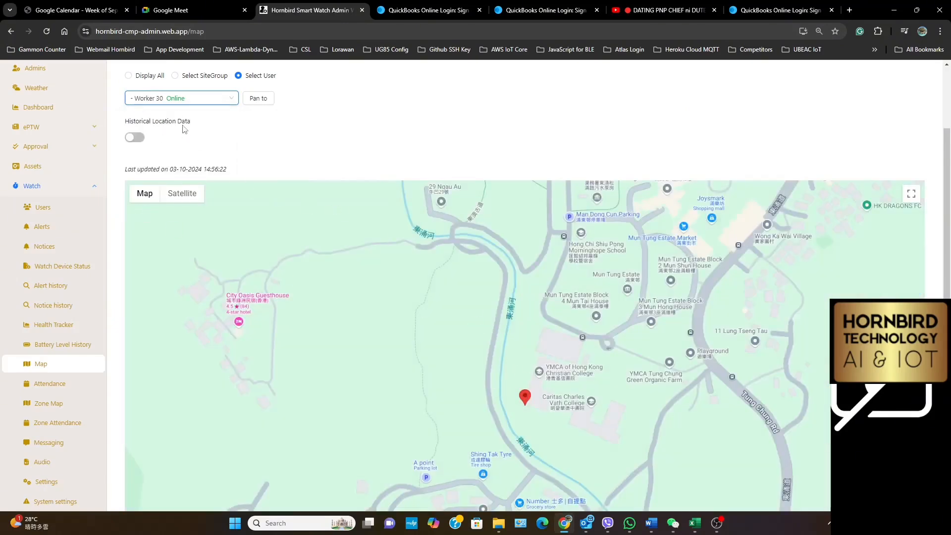
Show Worker 31 on the map and inspect its marker's location details
left_click(175, 98)
scroll(176, 161, "down", 3)
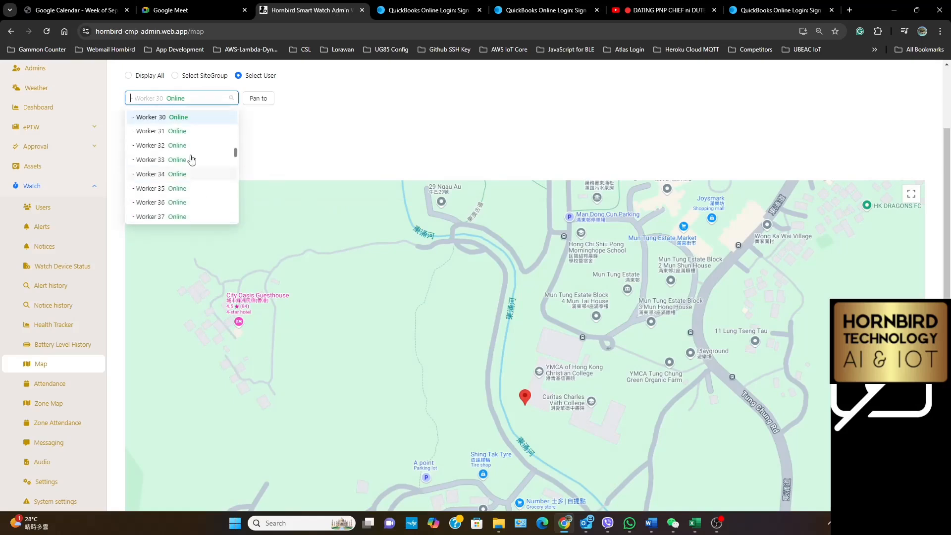
scroll(152, 148, "up", 2)
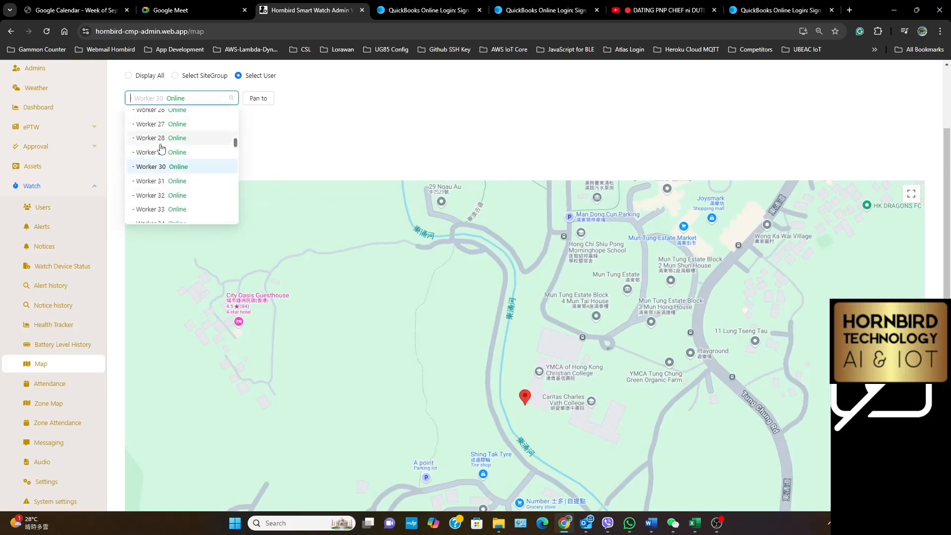
left_click(181, 187)
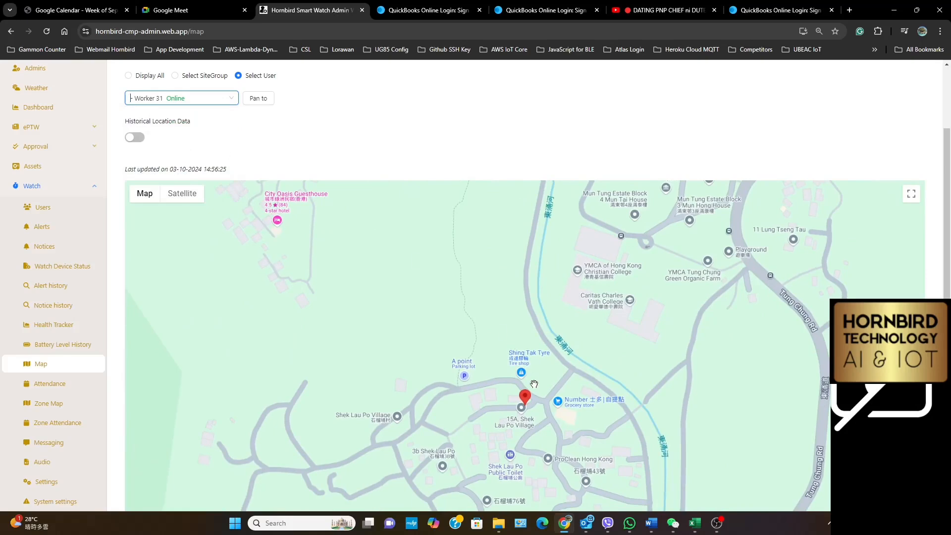
left_click(524, 401)
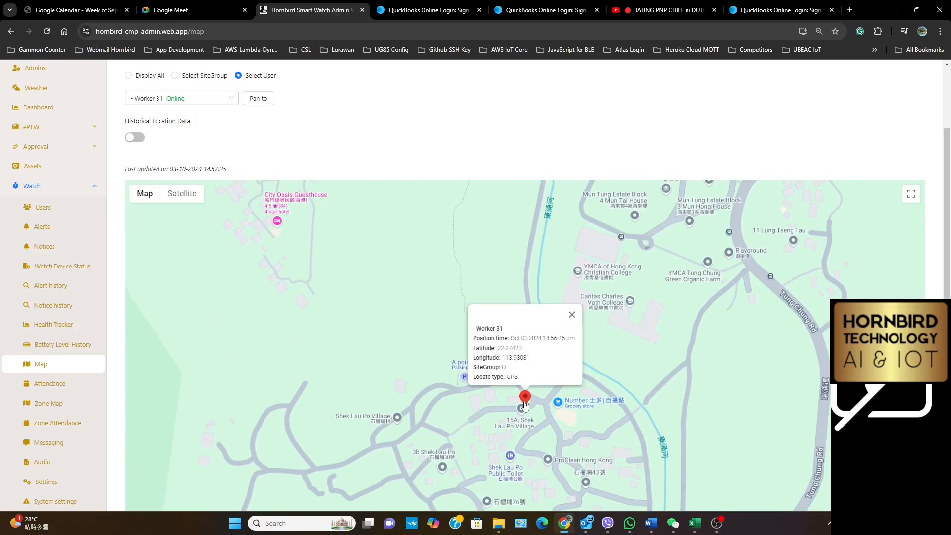
Check the map positions of Worker 32 and Worker 33 in turn
left_click(198, 95)
left_click(165, 195)
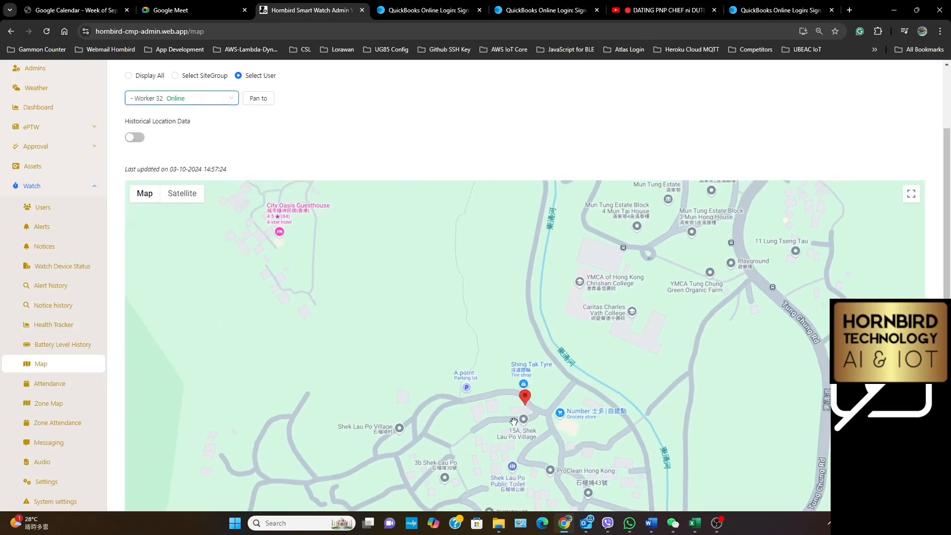
left_click(199, 98)
left_click(177, 213)
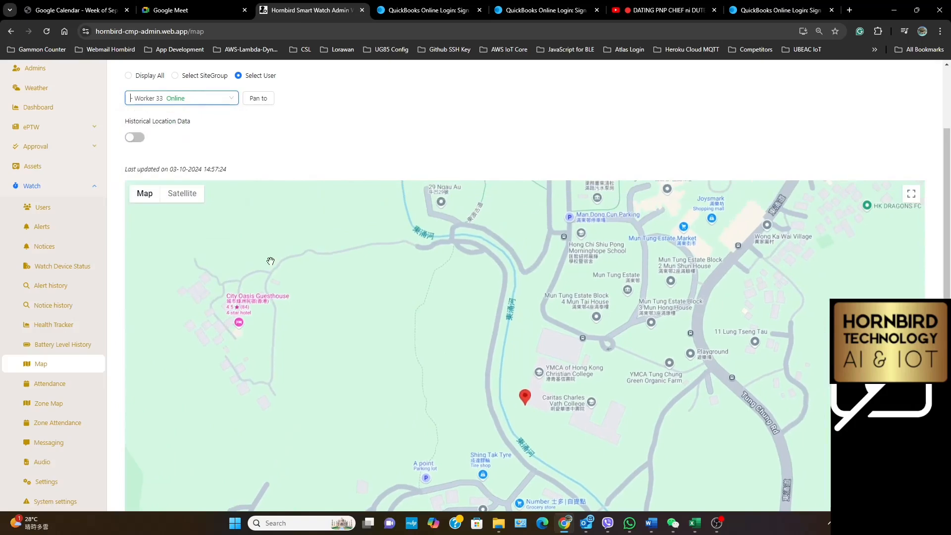
Show Worker 34 and Worker 35 on the map in turn and inspect the location details of each marker
left_click(195, 97)
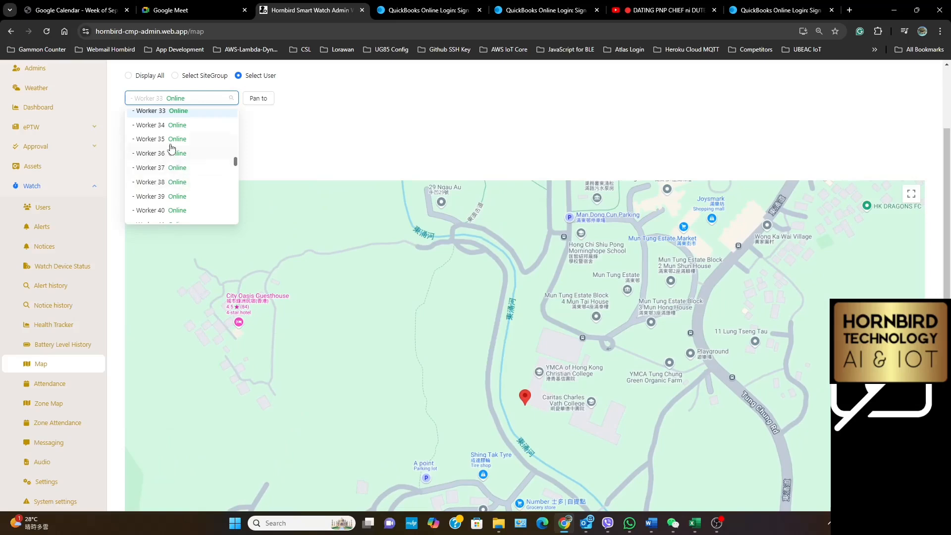
scroll(172, 151, "up", 1)
left_click(178, 175)
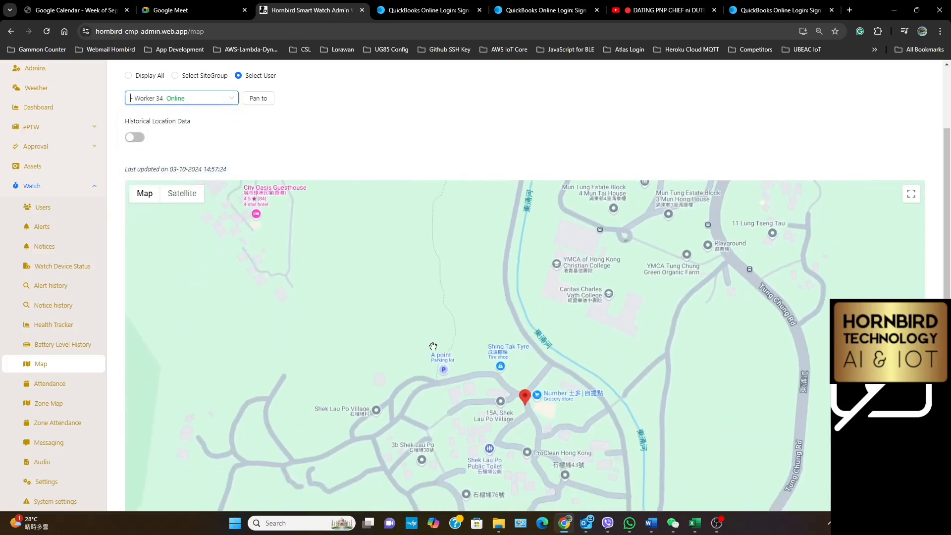
left_click(525, 399)
left_click(186, 99)
left_click(180, 189)
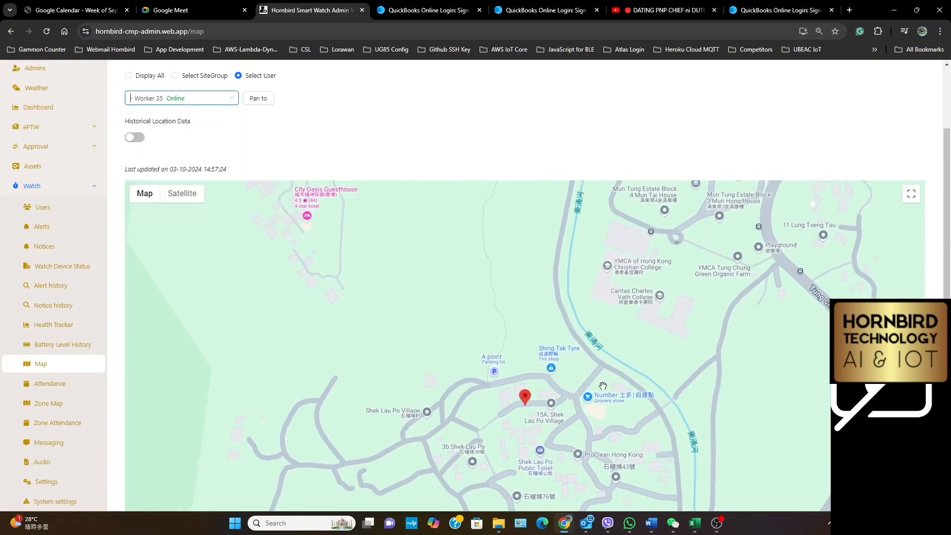
left_click(524, 398)
Show Worker 36 and Worker 37 on the map in turn and inspect the location details of each marker
left_click(189, 104)
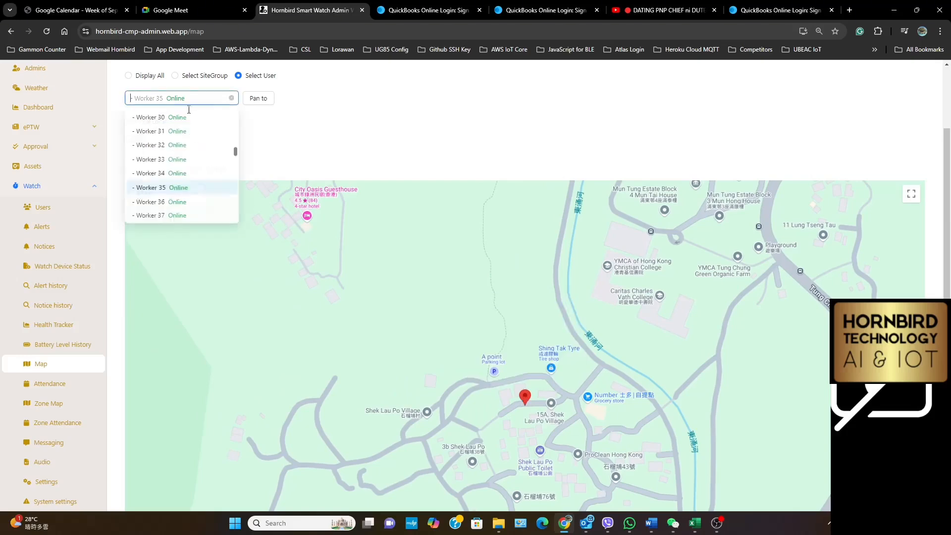
left_click(178, 203)
left_click(525, 399)
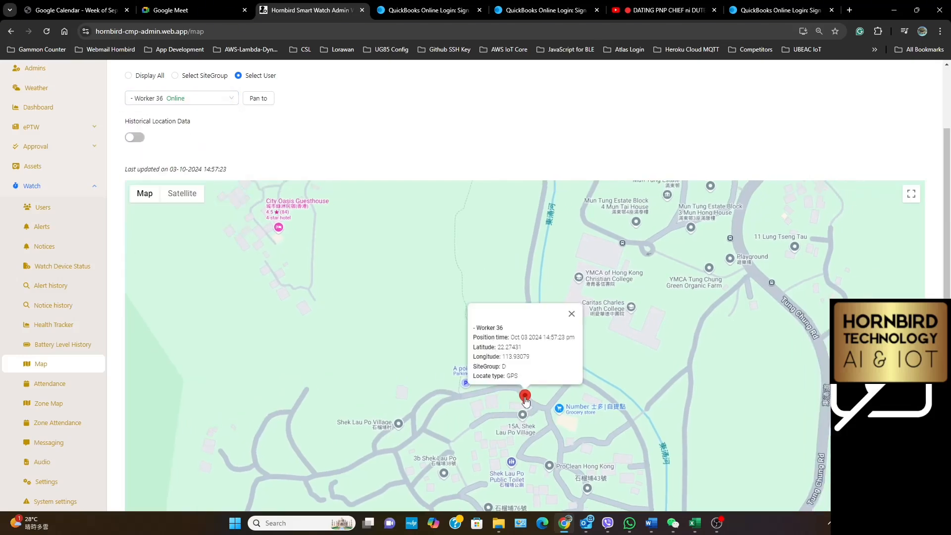
left_click(197, 100)
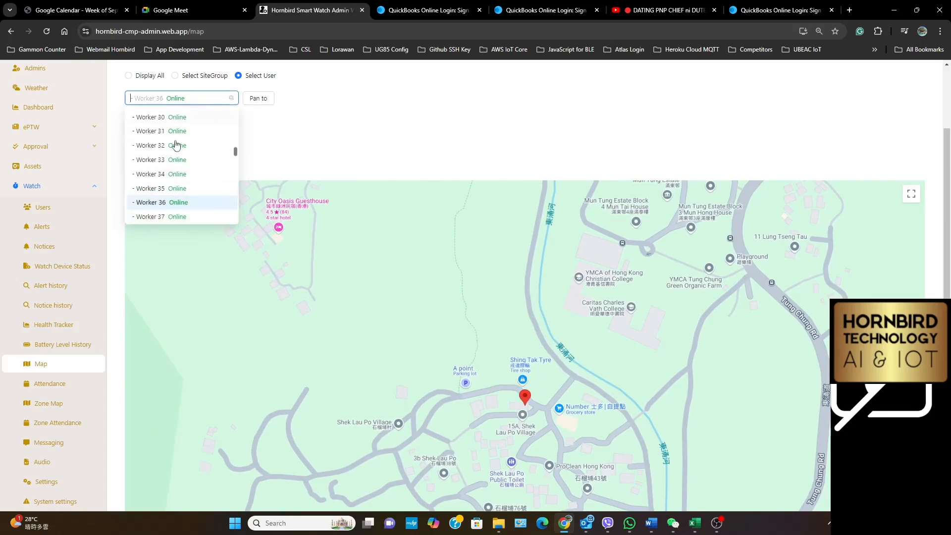
left_click(168, 216)
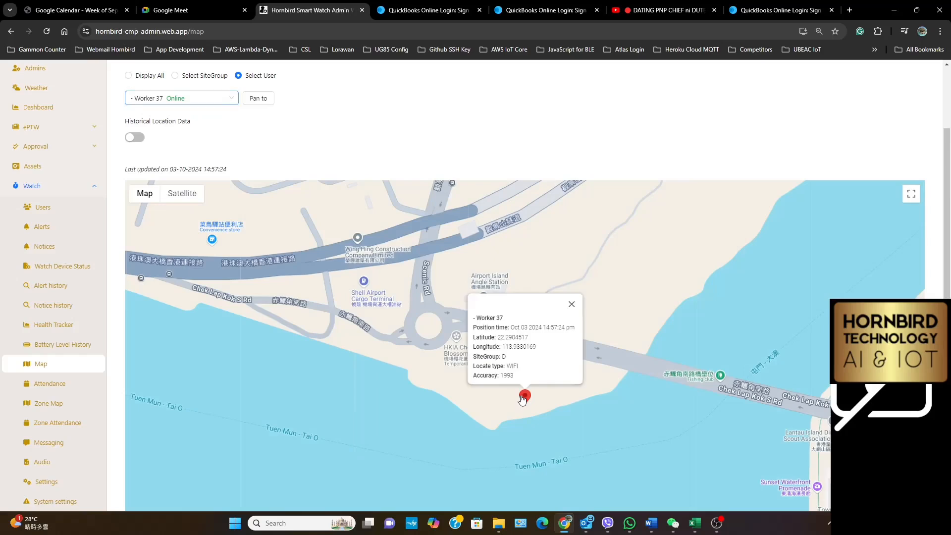
left_click(524, 399)
Check the map positions of Worker 38 and Worker 39, and inspect the marker details for Worker 39
left_click(179, 98)
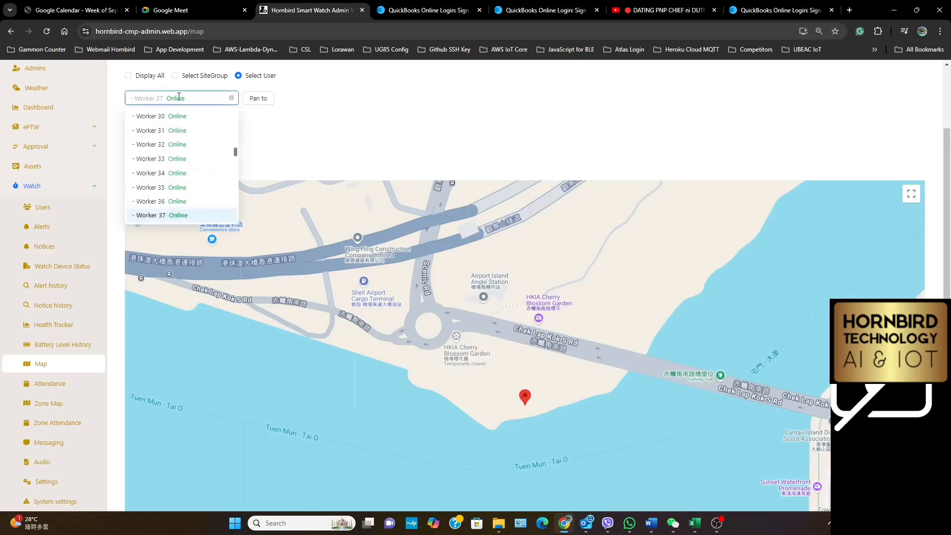
left_click(162, 181)
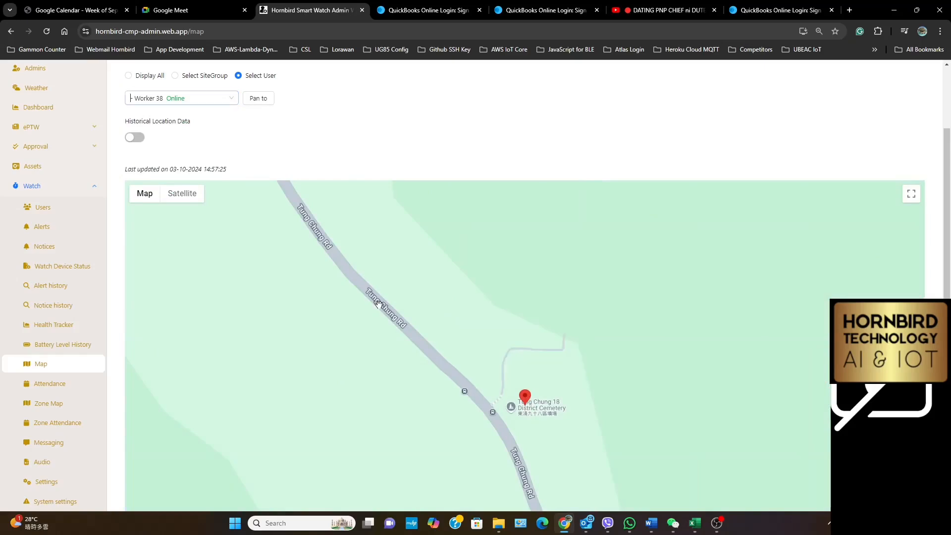
left_click(187, 98)
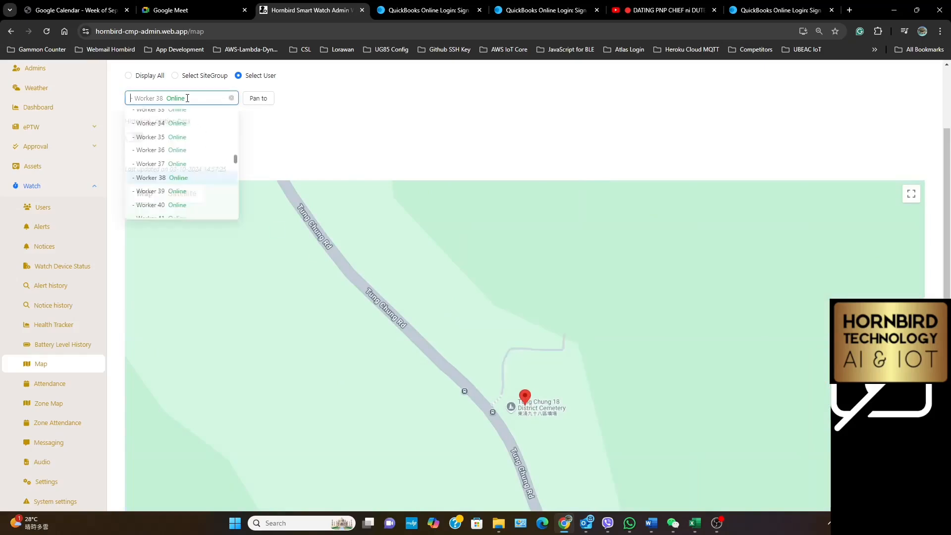
left_click(177, 194)
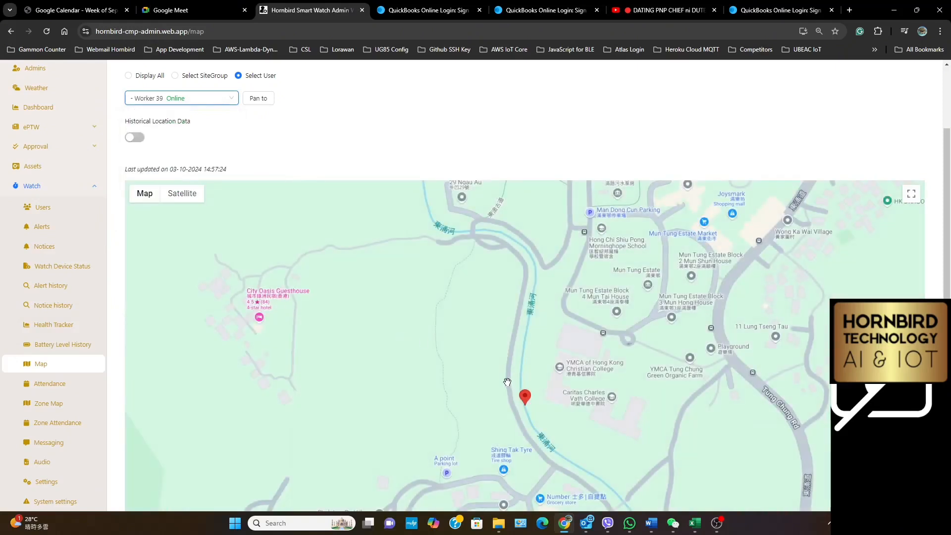
left_click(525, 402)
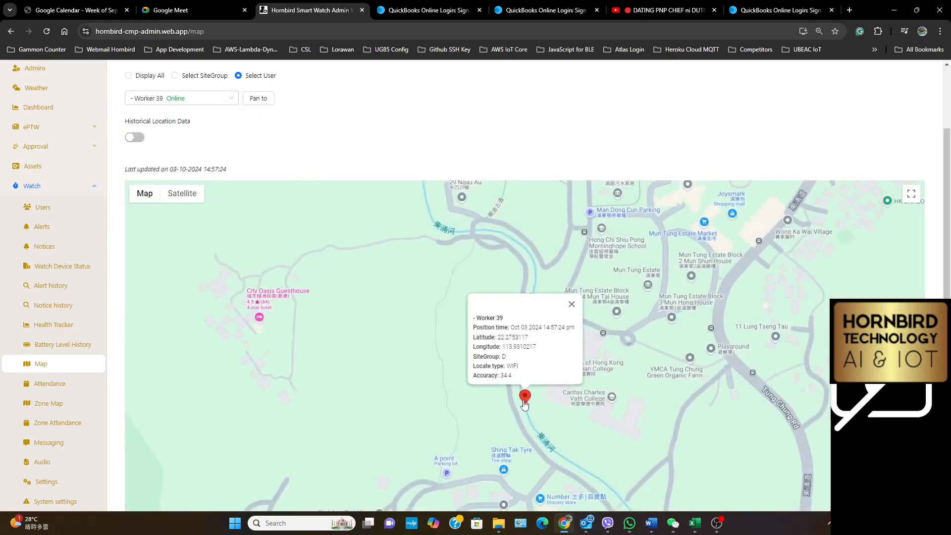
Show Worker 40 on the map and inspect its marker's location details
left_click(173, 95)
scroll(213, 185, "down", 1)
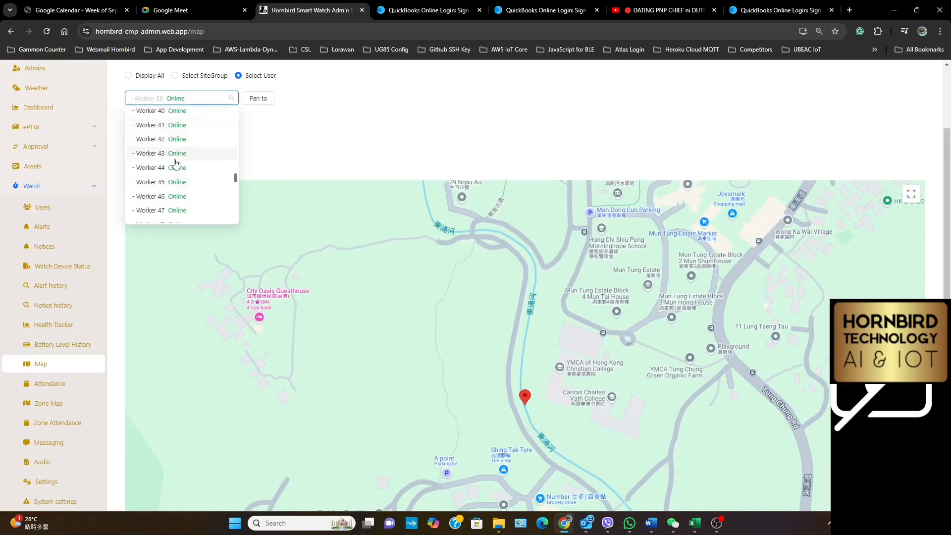
scroll(176, 163, "up", 1)
left_click(191, 165)
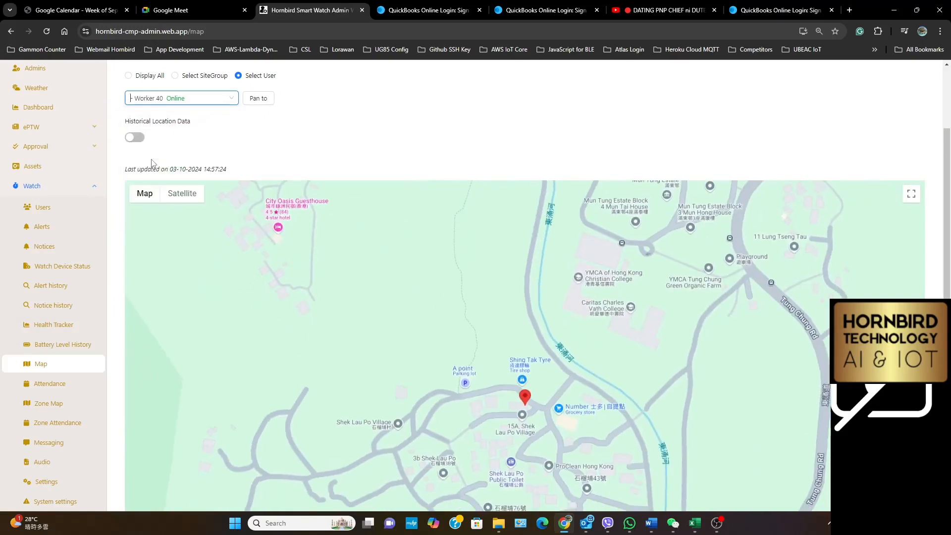
left_click(525, 400)
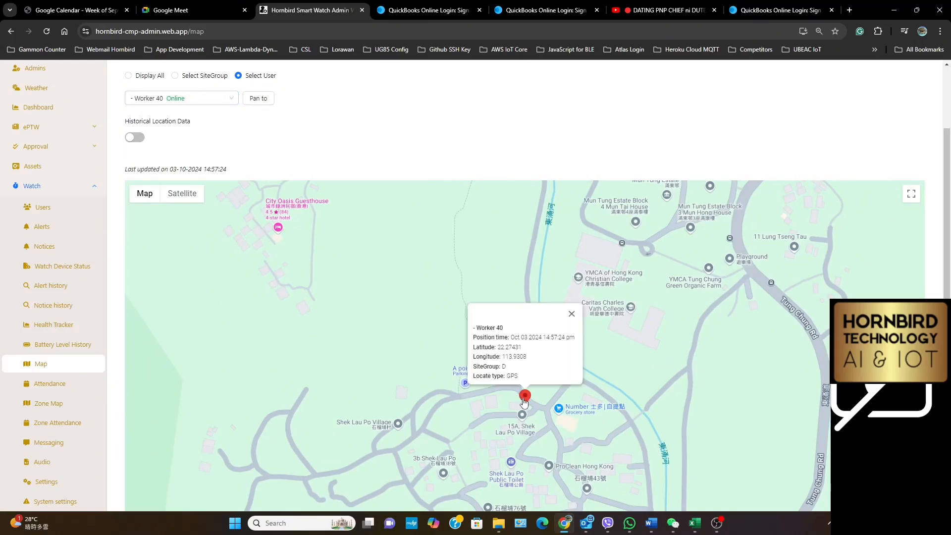
Show Worker 41 on the map and inspect its marker's location details
left_click(207, 104)
left_click(204, 99)
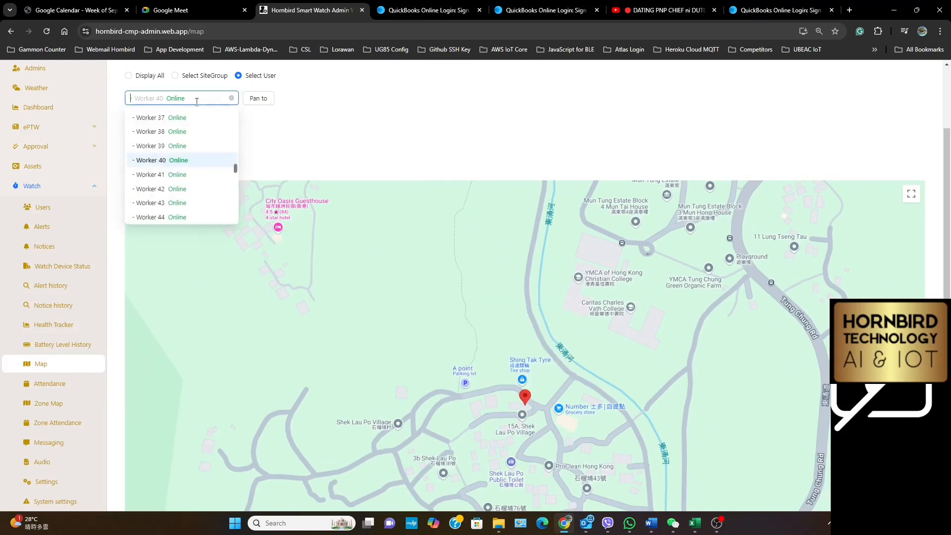
left_click(161, 178)
left_click(519, 392)
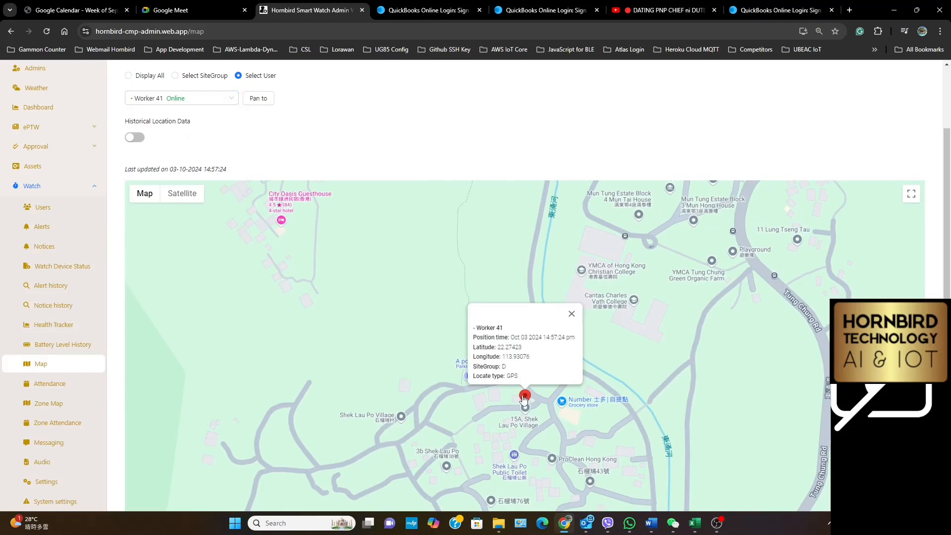
Show Worker 42 and Worker 43 on the map in turn, and inspect the location details of Worker 43's marker
left_click(203, 98)
left_click(195, 97)
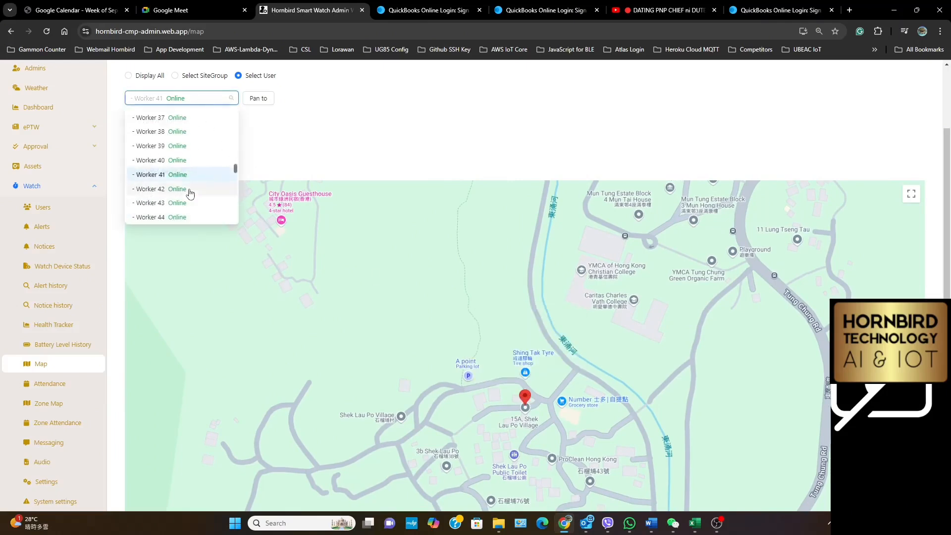
left_click(191, 192)
left_click(194, 99)
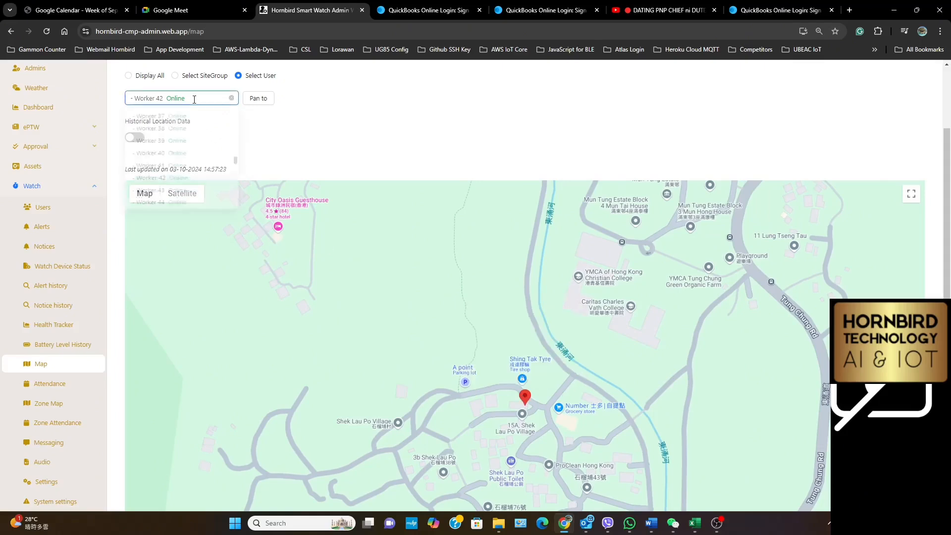
left_click(179, 198)
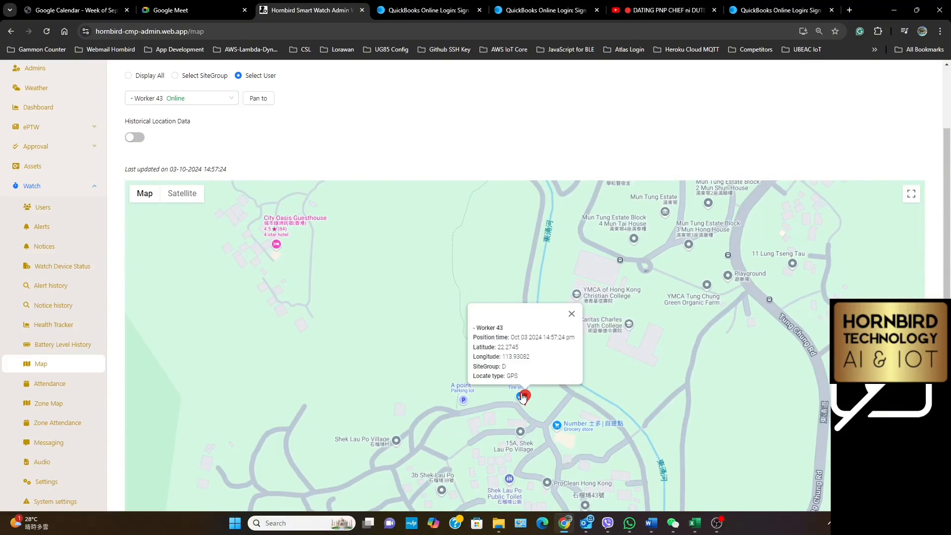
Check the map positions of Worker 44 and Worker 45, and inspect the marker details for Worker 45
left_click(187, 98)
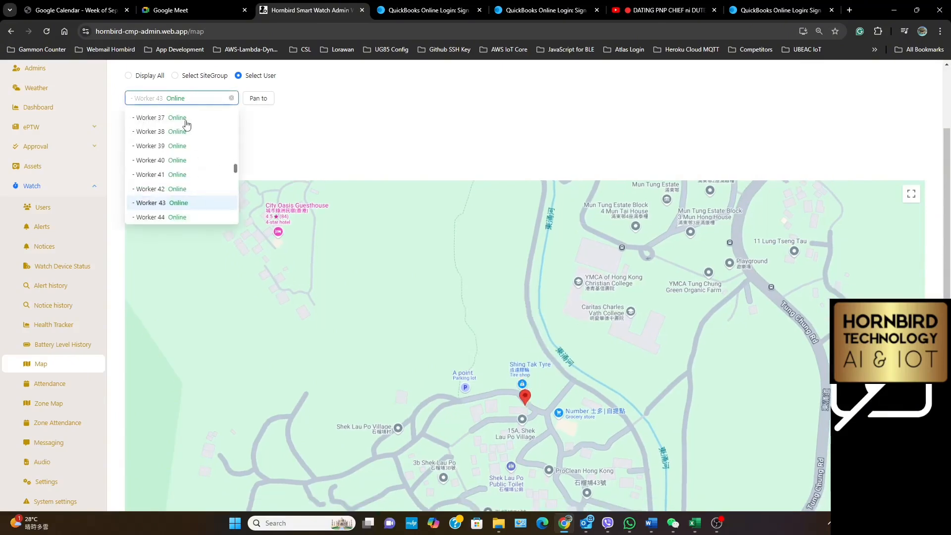
left_click(174, 218)
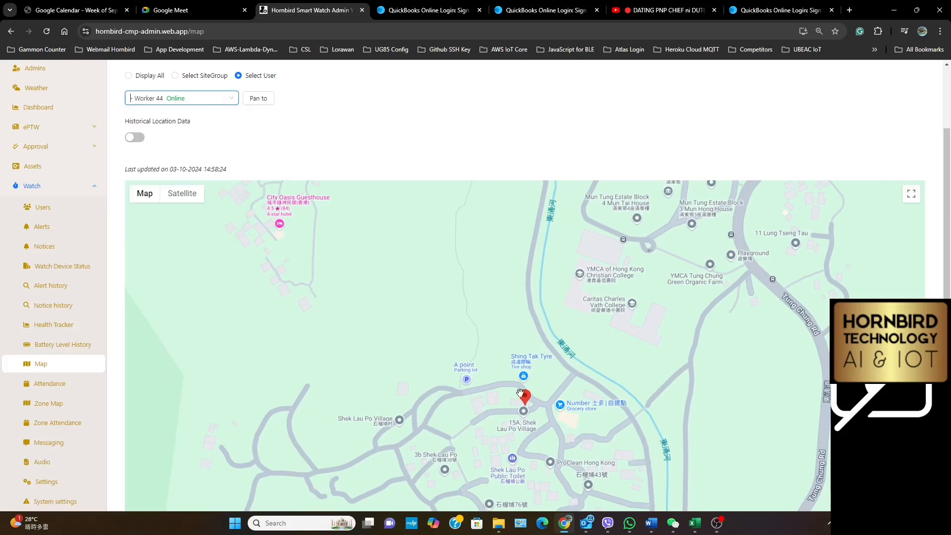
left_click(159, 97)
scroll(186, 200, "down", 2)
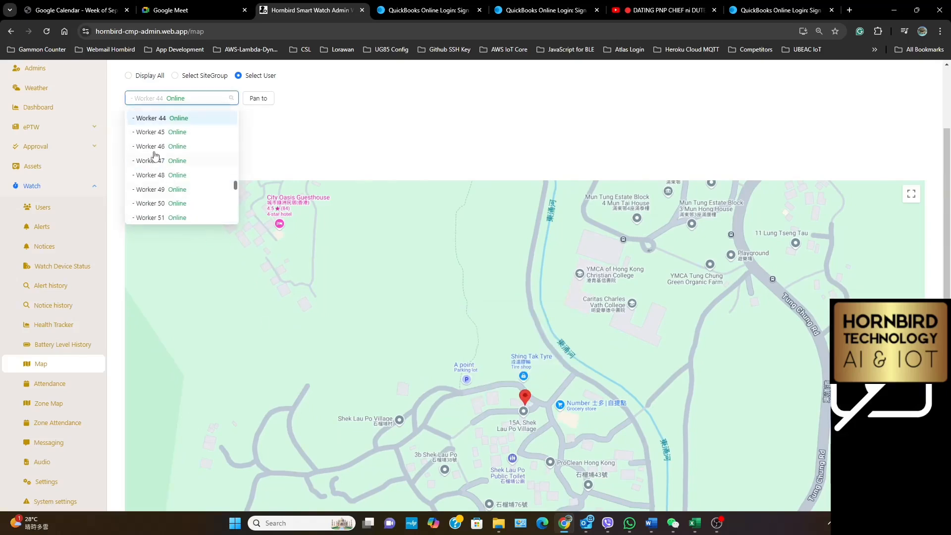
left_click(164, 132)
left_click(526, 398)
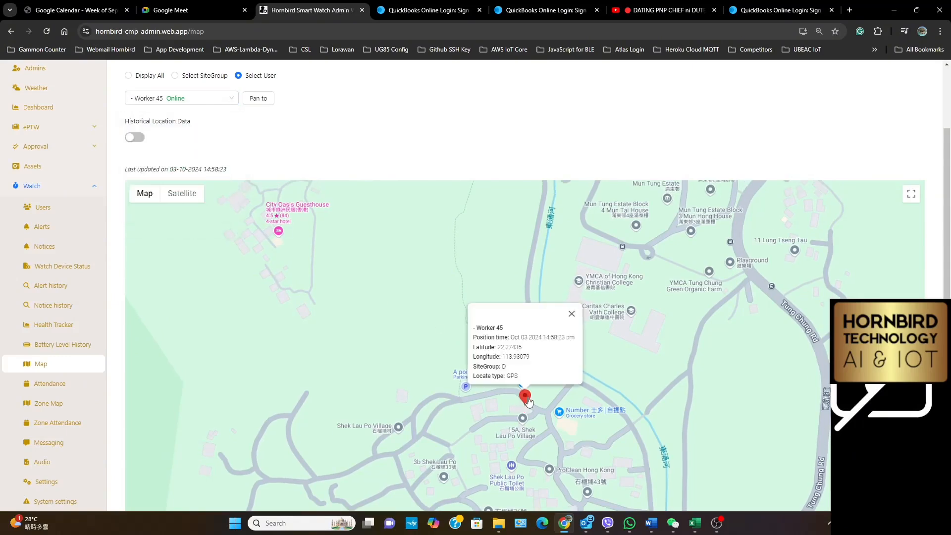
Inspect the marker's location details for Worker 46, and show Worker 47's position on the map
left_click(197, 96)
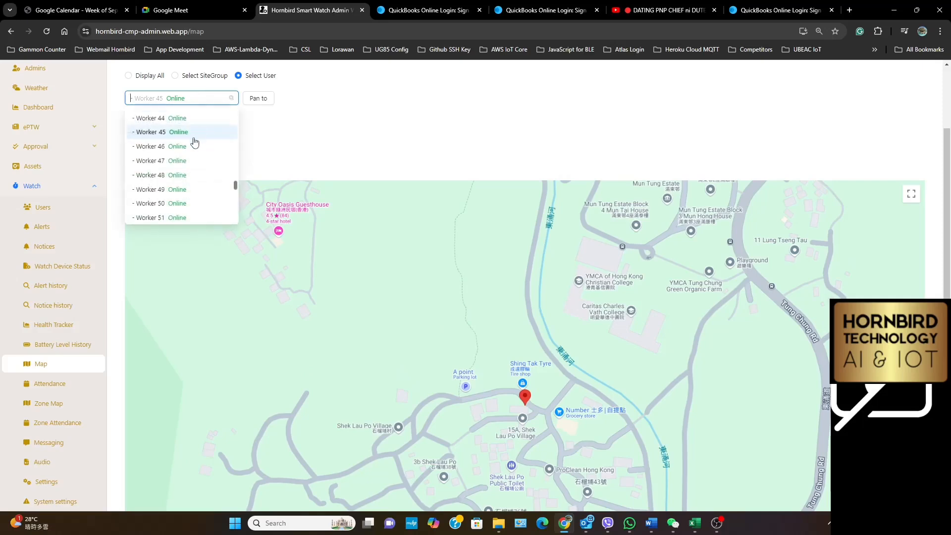
left_click(177, 144)
left_click(526, 398)
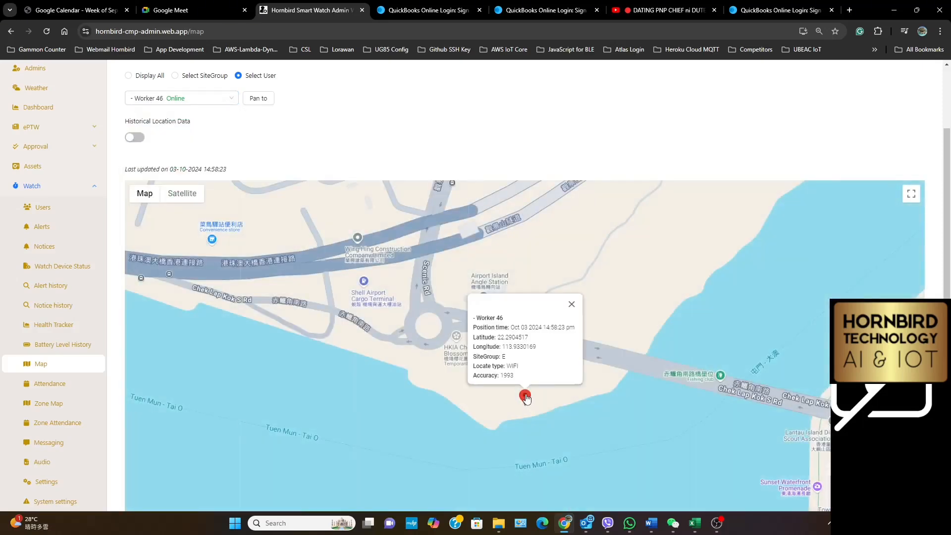
left_click(189, 96)
left_click(166, 159)
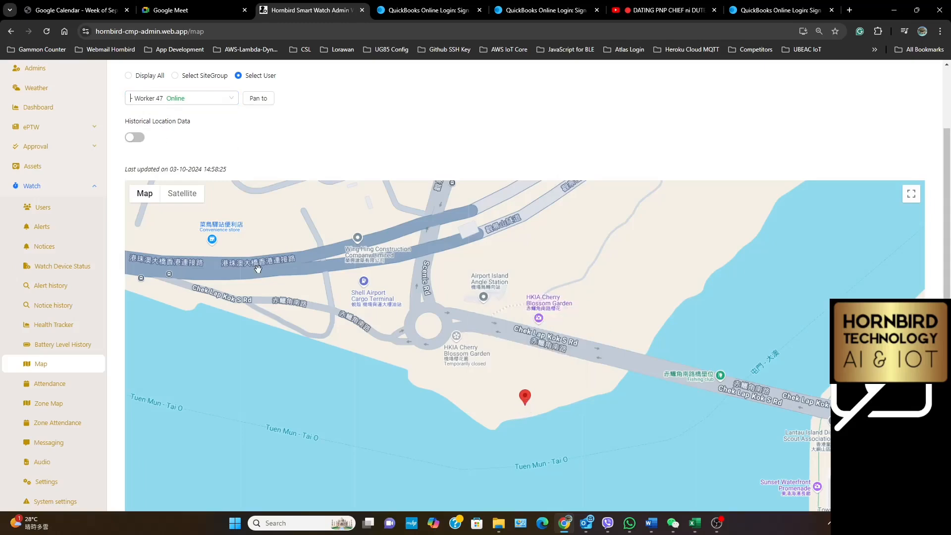
Show Worker 48 and Worker 49 on the map in turn and inspect each marker's location details
left_click(201, 98)
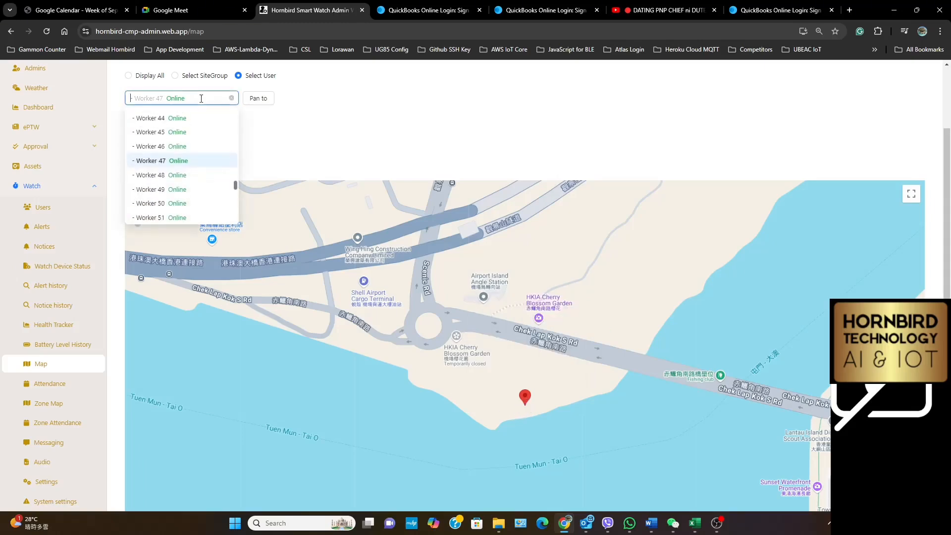
left_click(154, 178)
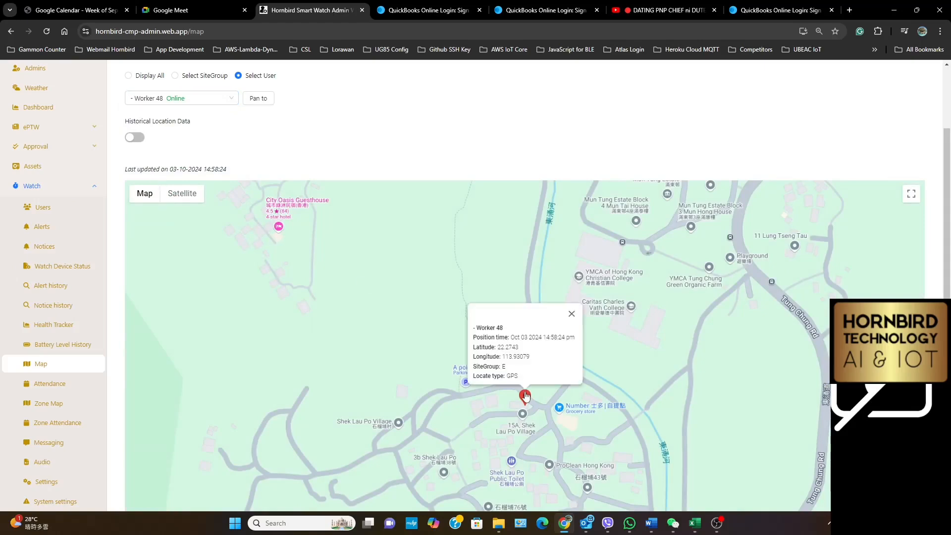
left_click(215, 98)
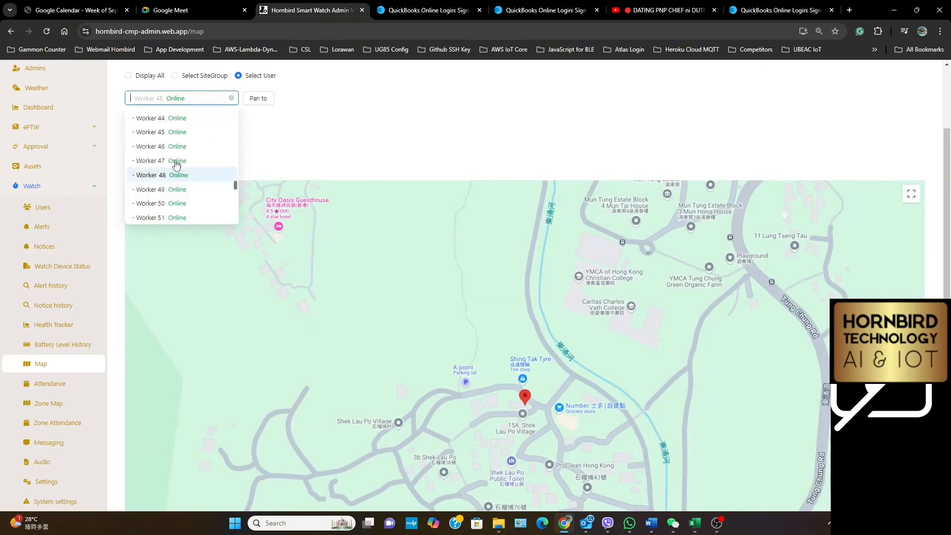
left_click(168, 187)
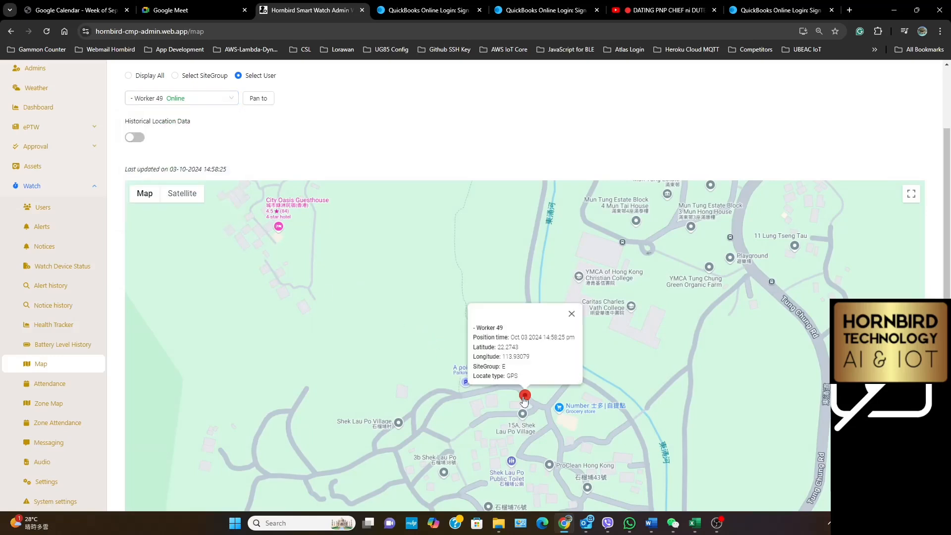
Check the map positions and marker details of Worker 50 and Worker 51 in turn
left_click(165, 101)
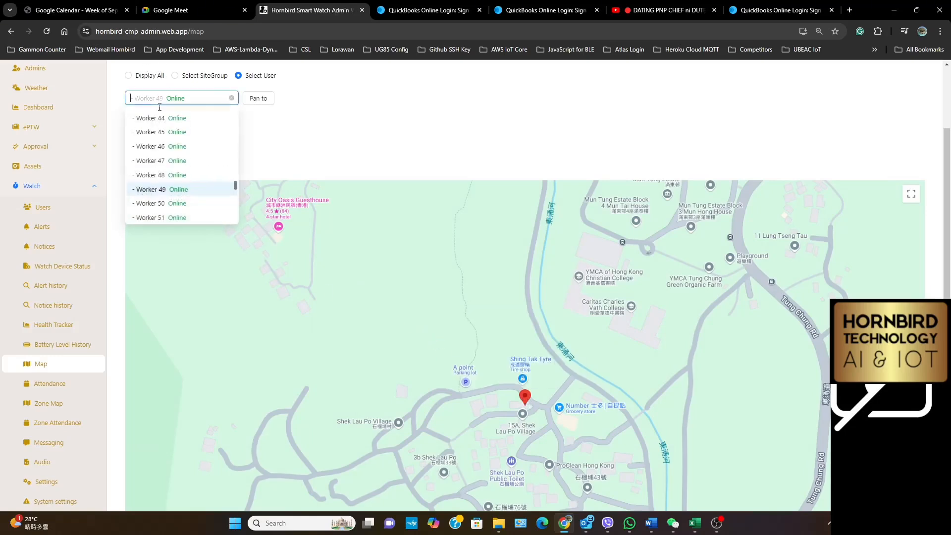
left_click(163, 202)
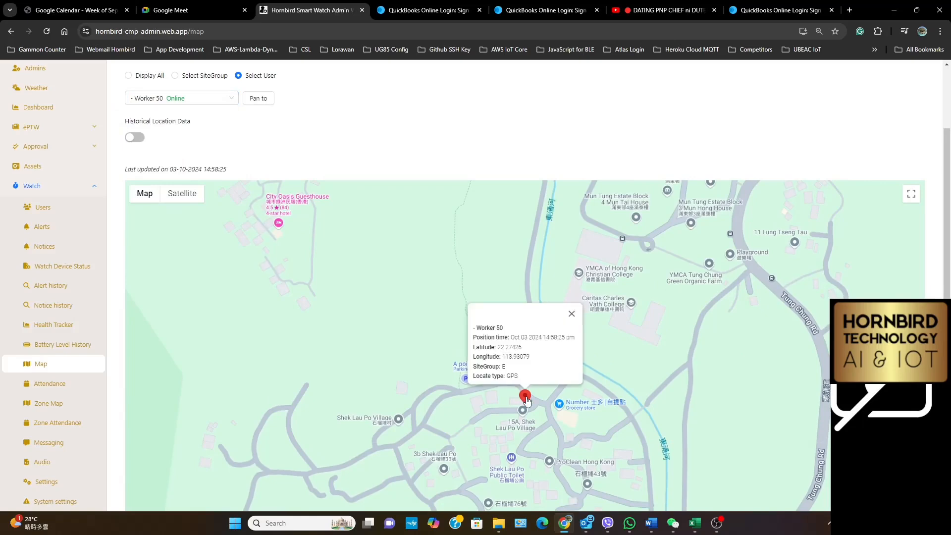
left_click(195, 98)
scroll(200, 127, "down", 2)
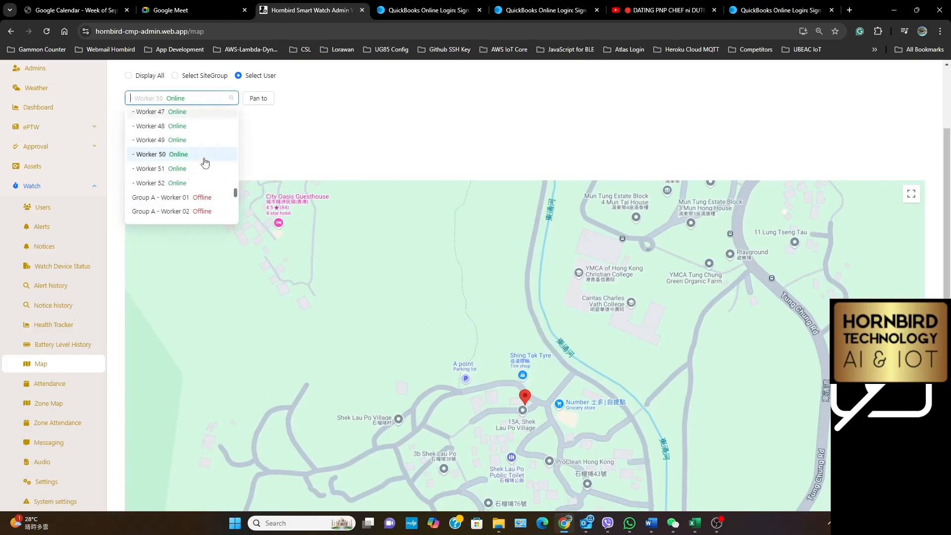
left_click(179, 170)
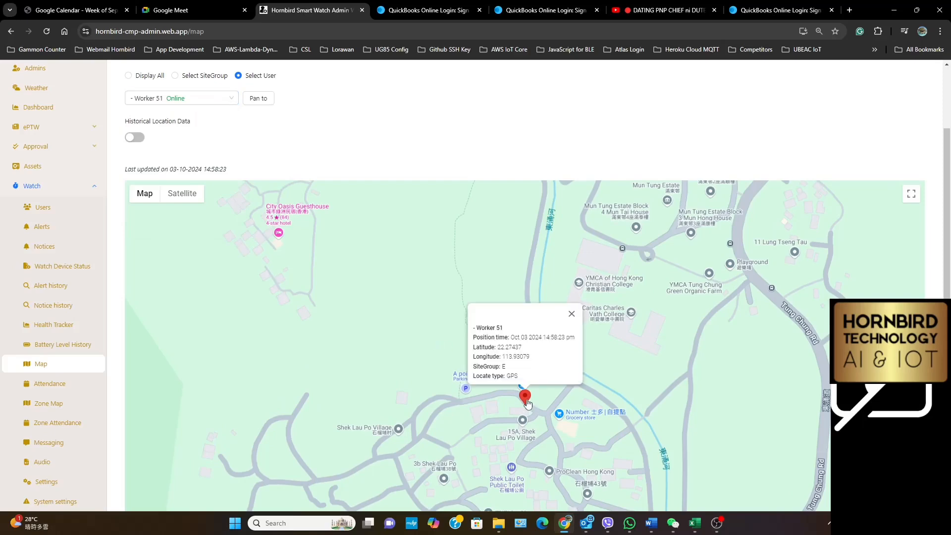
Show Worker 52 on the map and inspect its marker's location details
left_click(170, 101)
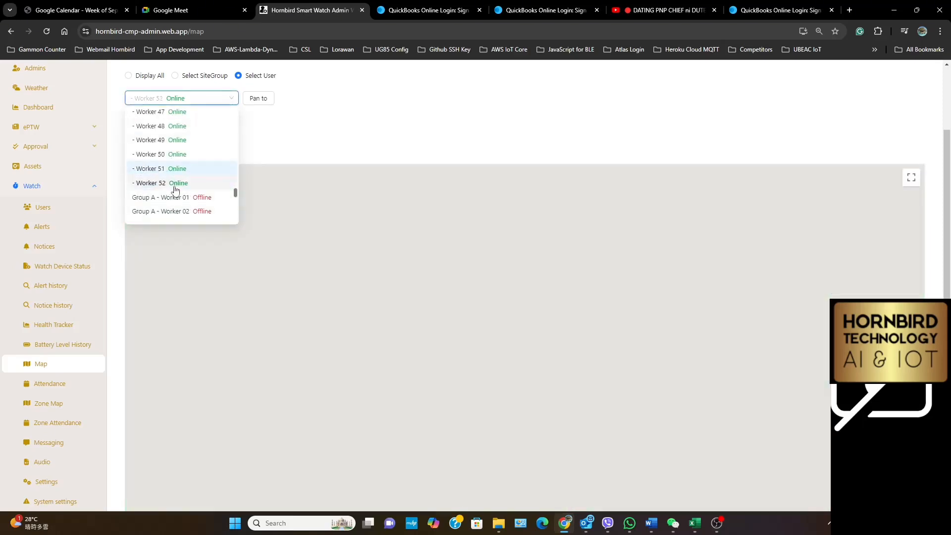
left_click(175, 184)
mouse_move(528, 405)
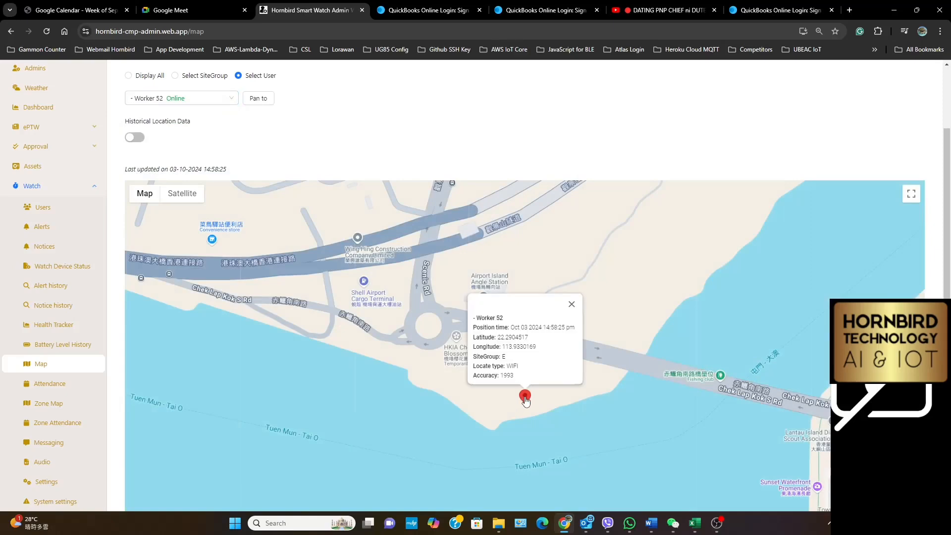
Choose Worker 16 as the user on the map, and switch Historical Location Data on and back off
left_click(151, 101)
scroll(190, 194, "up", 10)
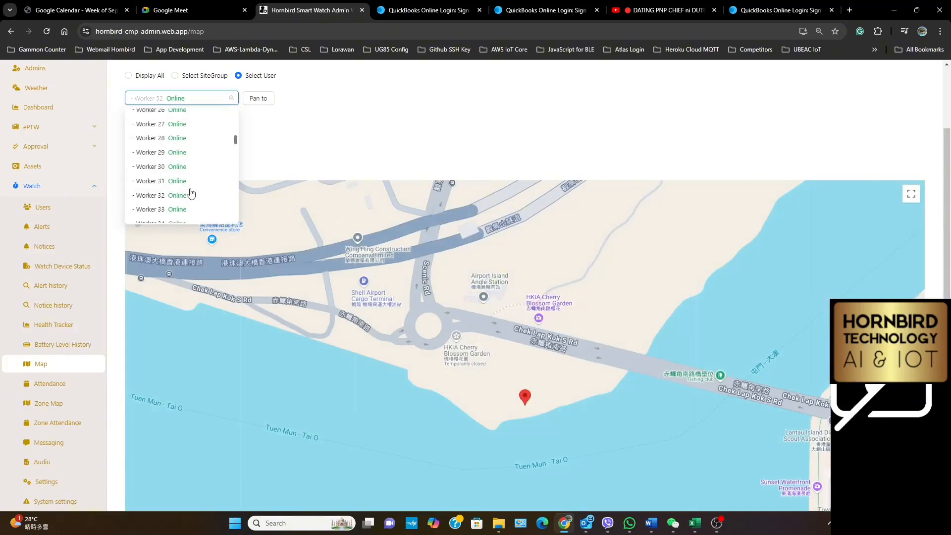
left_click(154, 117)
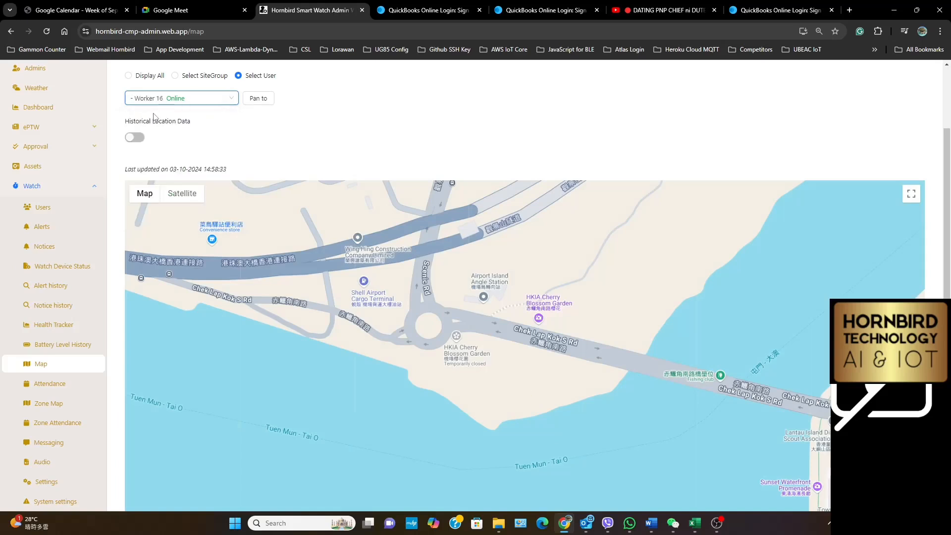
left_click(134, 137)
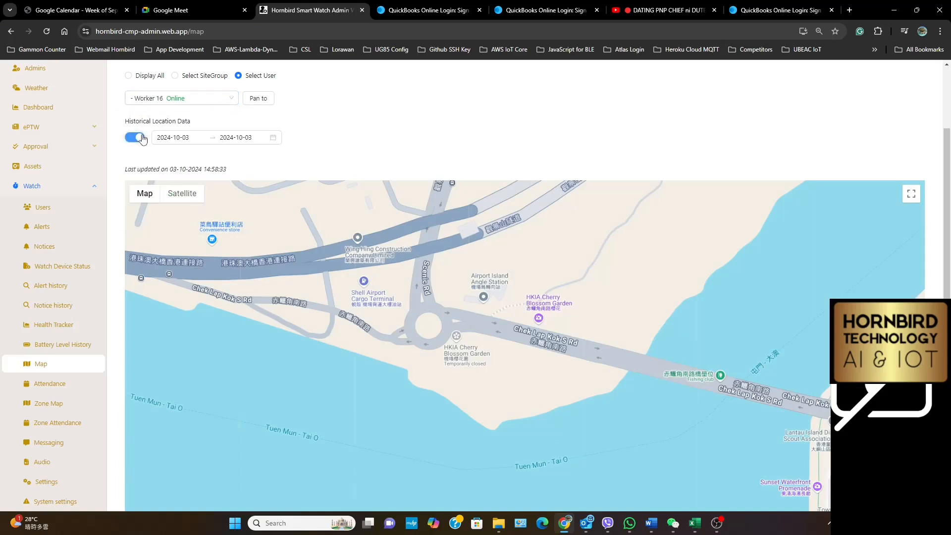
left_click(134, 137)
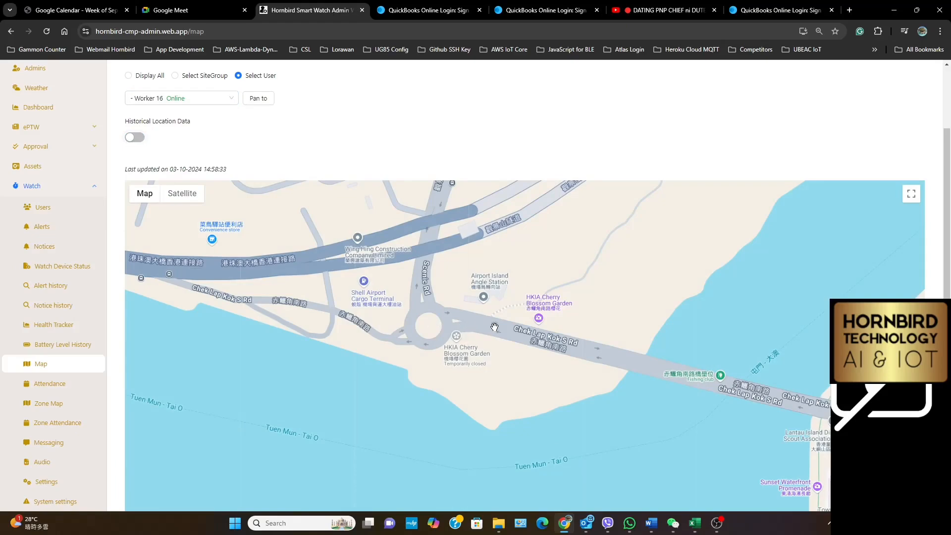
Search the wider Lantau and Hong Kong area of the map for Worker 16's location marker
scroll(495, 327, "down", 5)
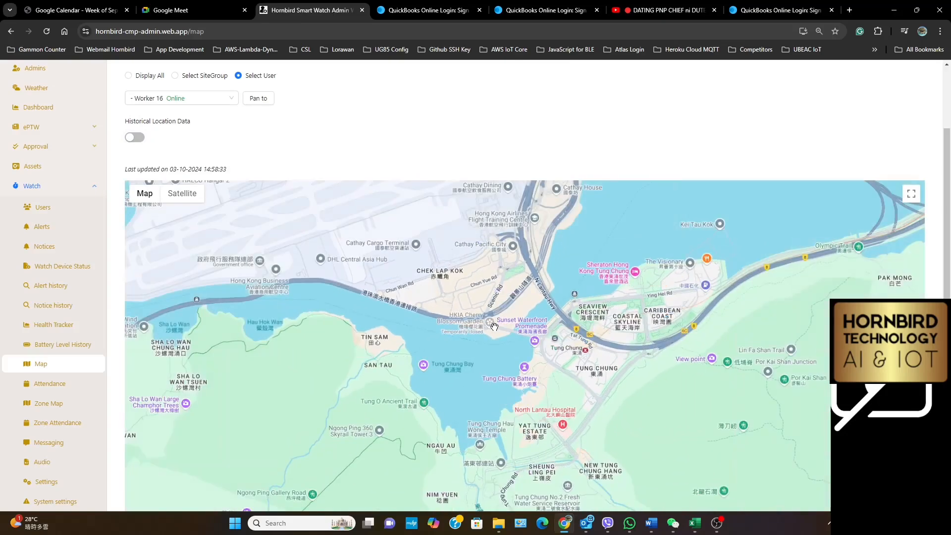
scroll(495, 327, "down", 5)
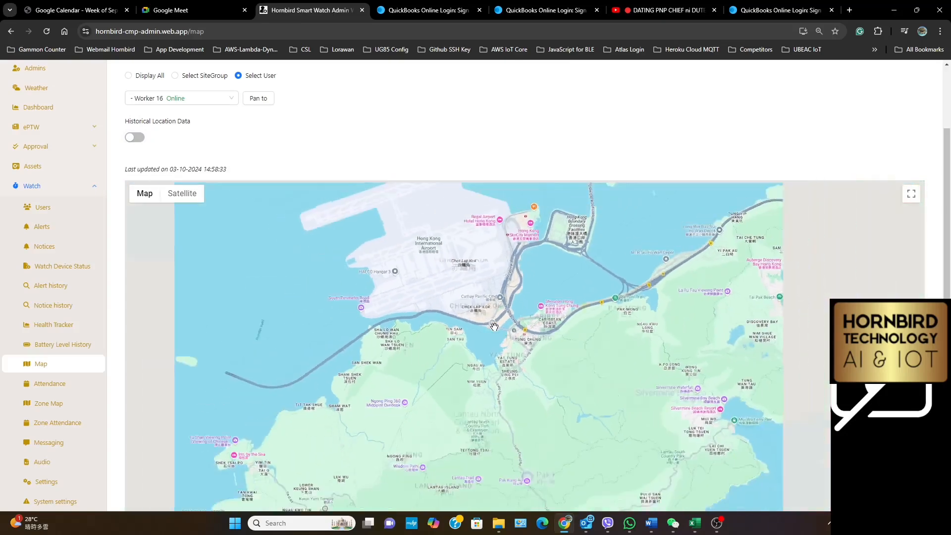
scroll(494, 327, "down", 2)
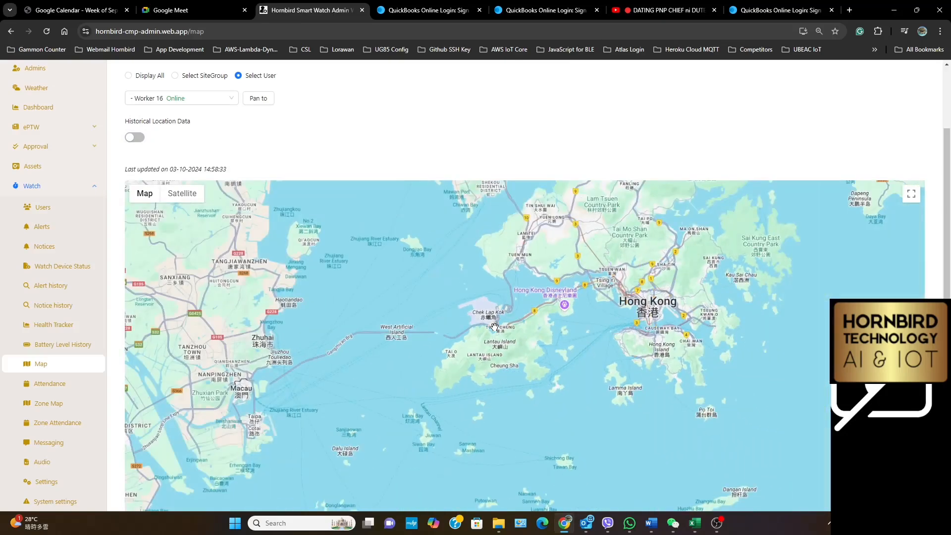
scroll(495, 327, "down", 2)
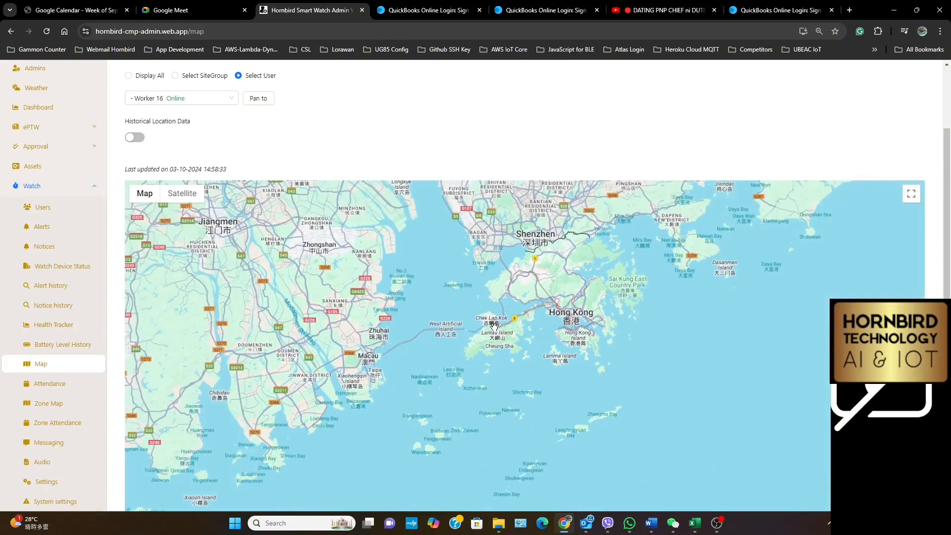
scroll(494, 325, "up", 4)
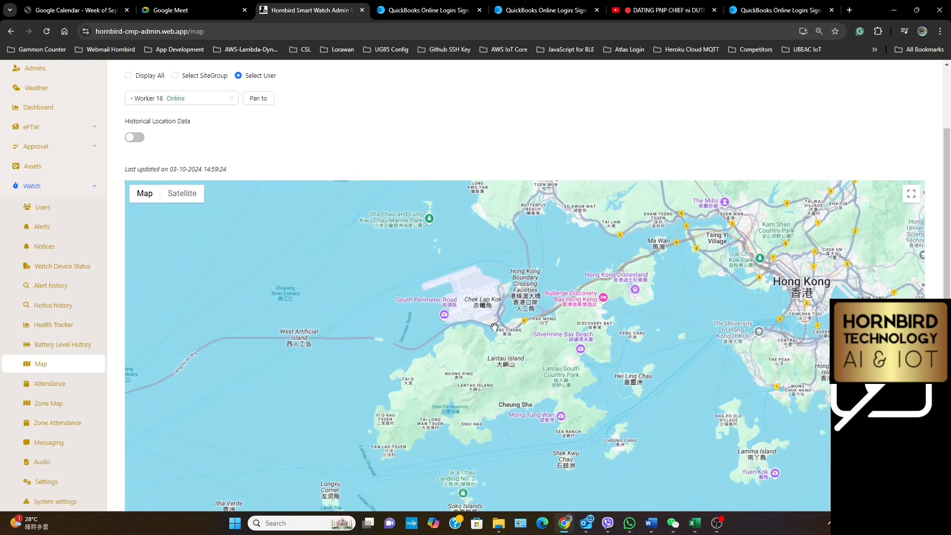
scroll(494, 326, "up", 2)
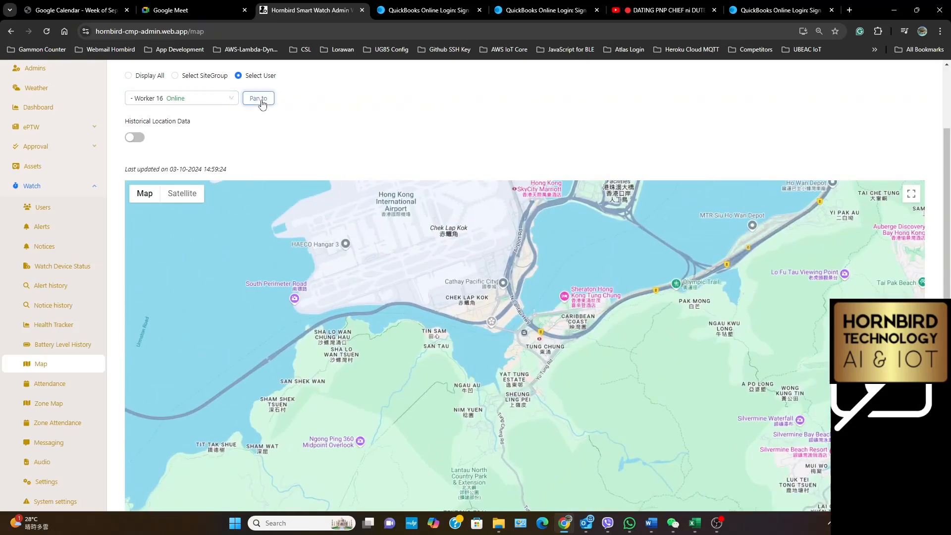
Show Worker 17 on the map, inspect its marker's location details, and examine its exact position in Shek Lau Po Village
left_click(208, 100)
left_click(179, 132)
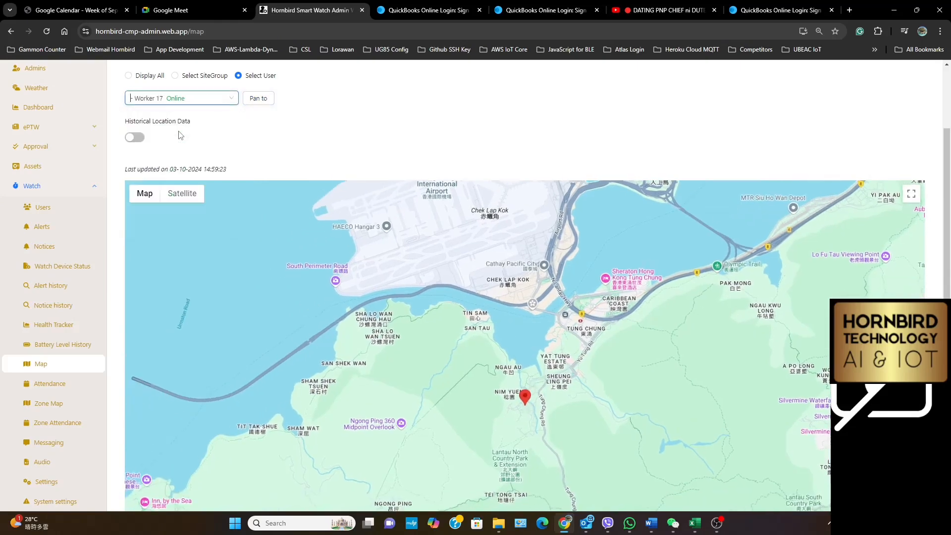
left_click(525, 401)
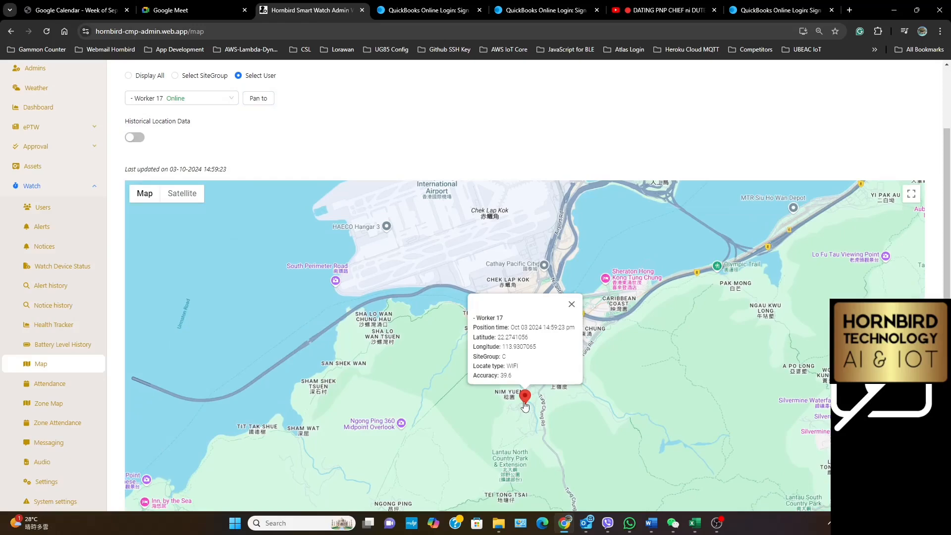
scroll(525, 404, "up", 5)
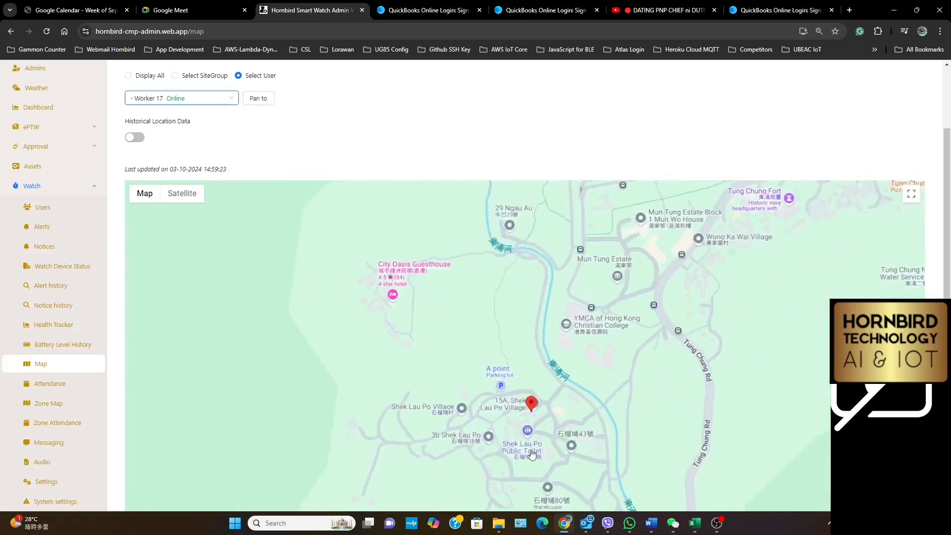
scroll(528, 336, "up", 1)
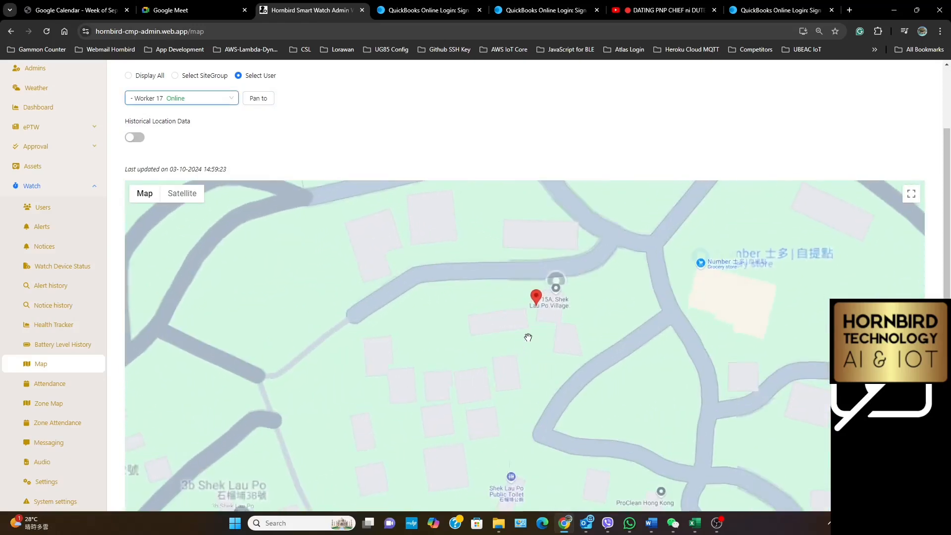
left_click(536, 297)
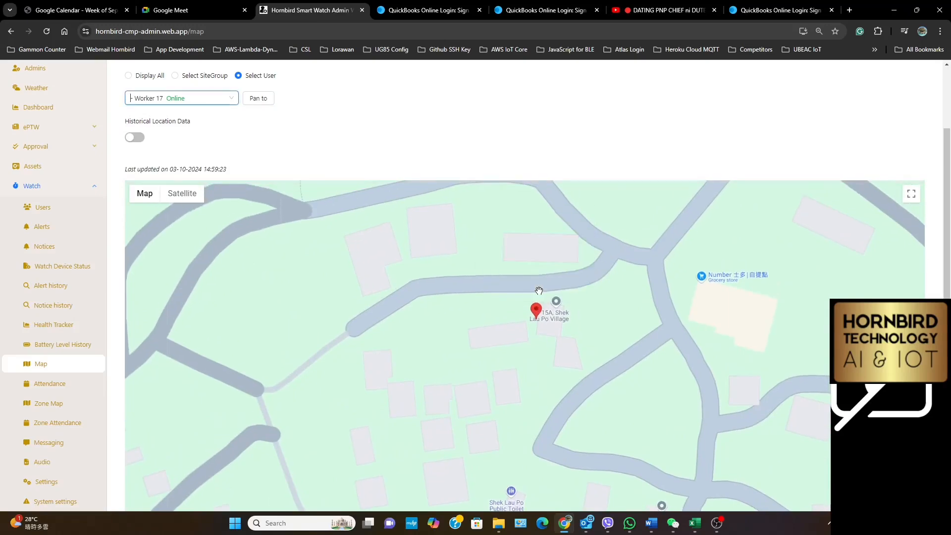
Inspect the location details of Worker 17's marker, and show Worker 18 on the map to inspect its marker
left_click(536, 311)
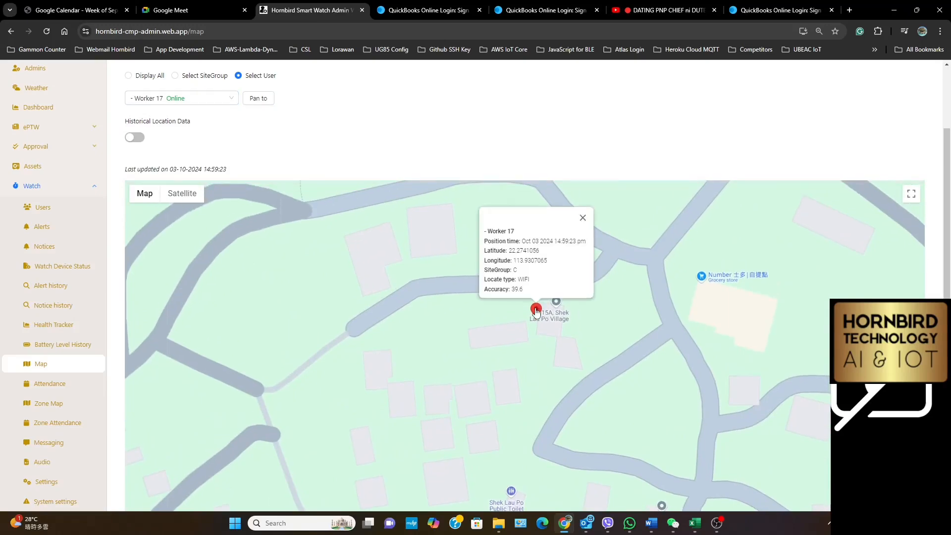
left_click(170, 97)
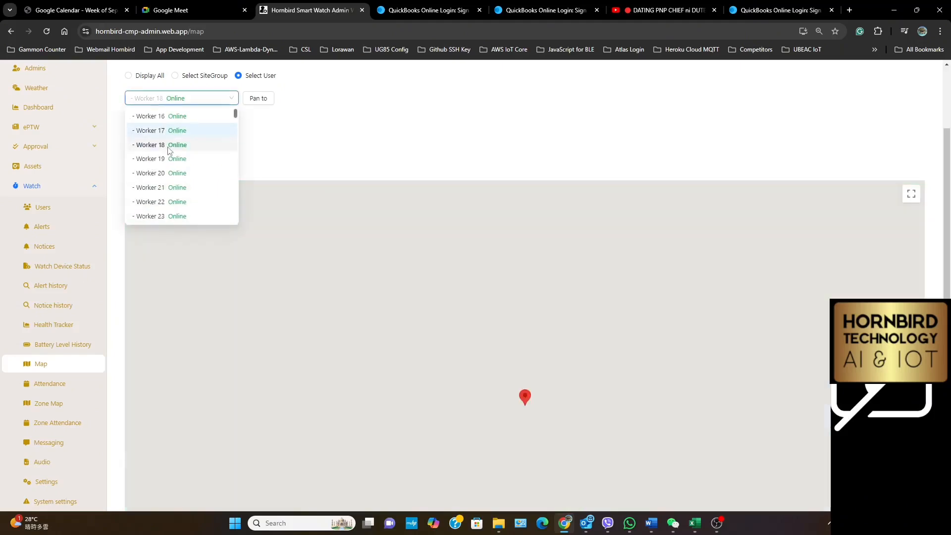
left_click(169, 147)
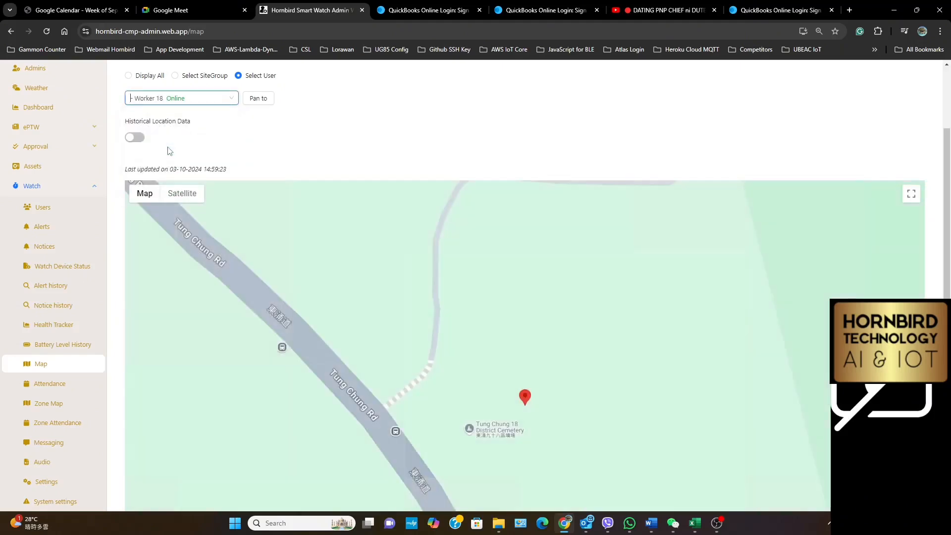
left_click(525, 397)
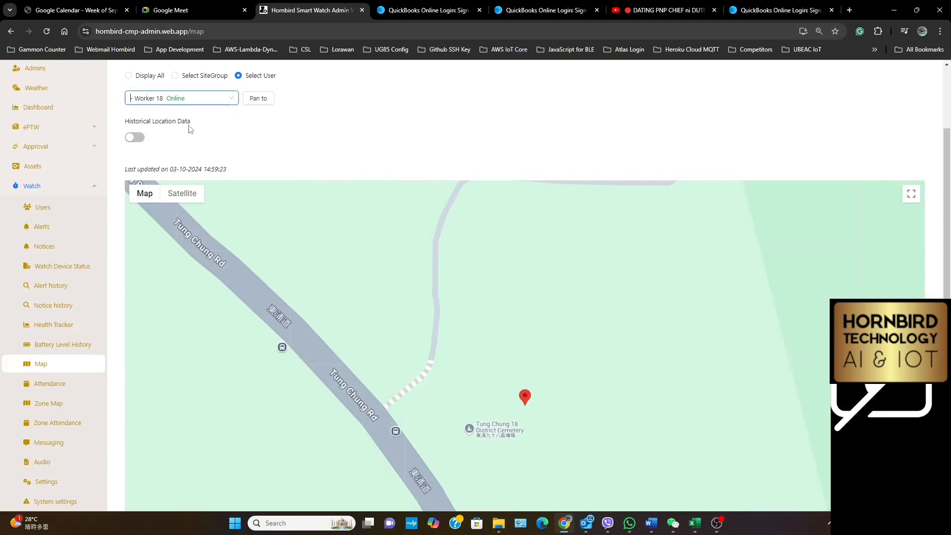
Check the map positions of Worker 16 and Worker 19
left_click(185, 97)
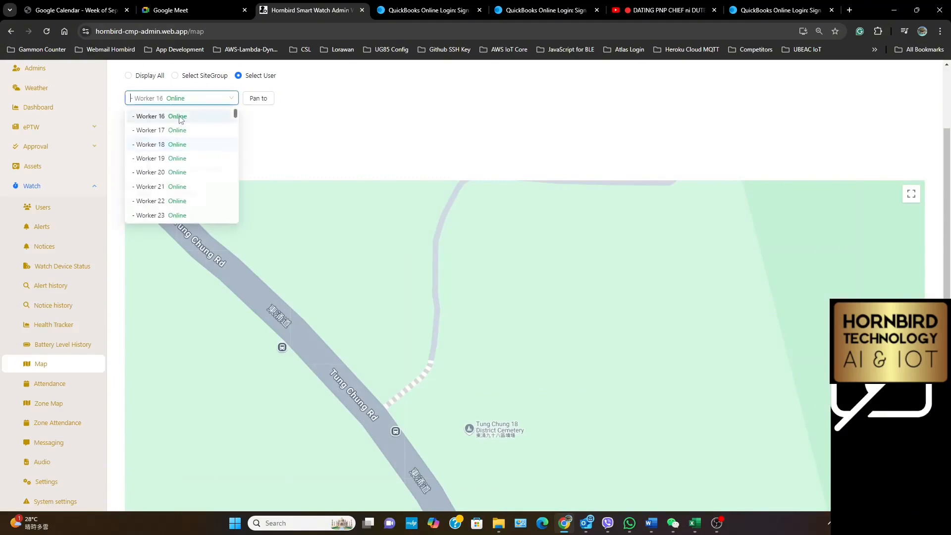
left_click(183, 116)
left_click(177, 98)
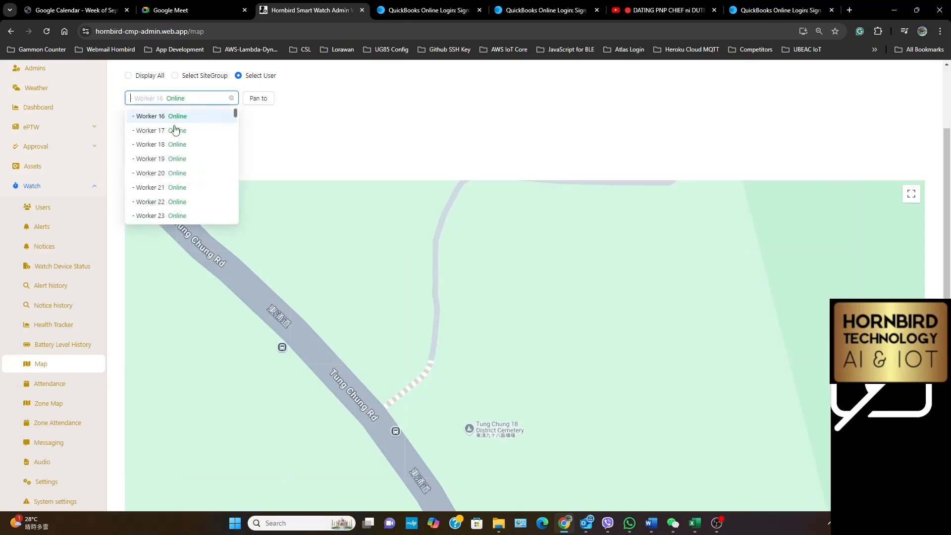
left_click(170, 159)
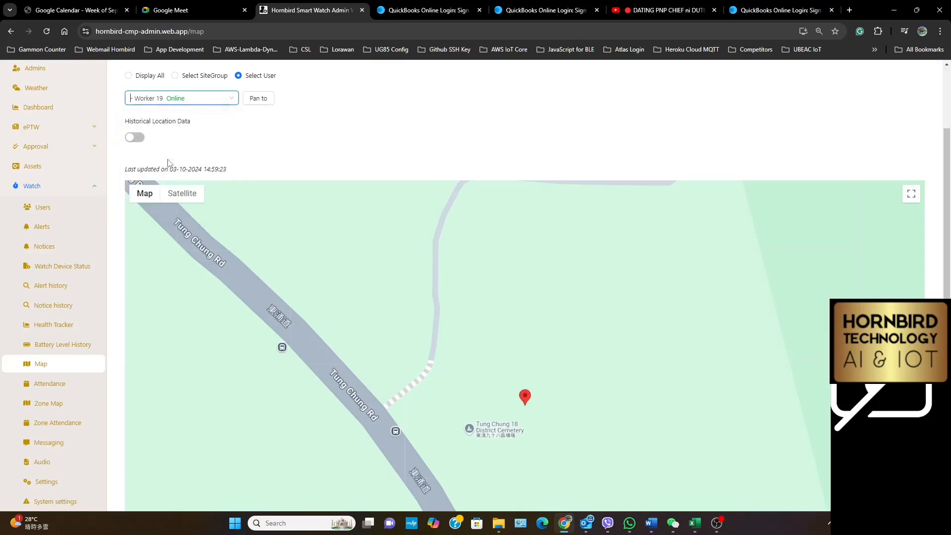
Show Worker 20 on the map, inspect its marker, and switch the selected user back to Worker 16
left_click(157, 97)
left_click(161, 172)
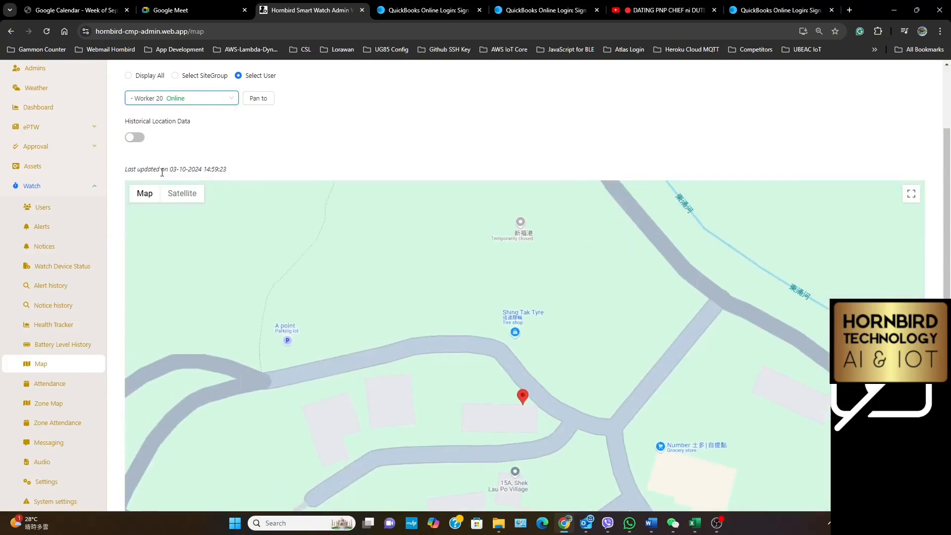
left_click(525, 399)
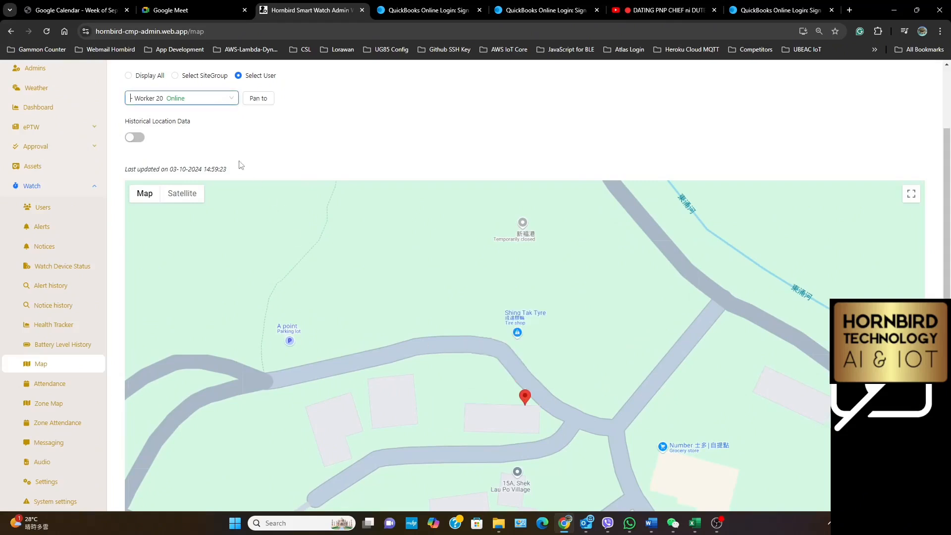
left_click(192, 100)
left_click(191, 117)
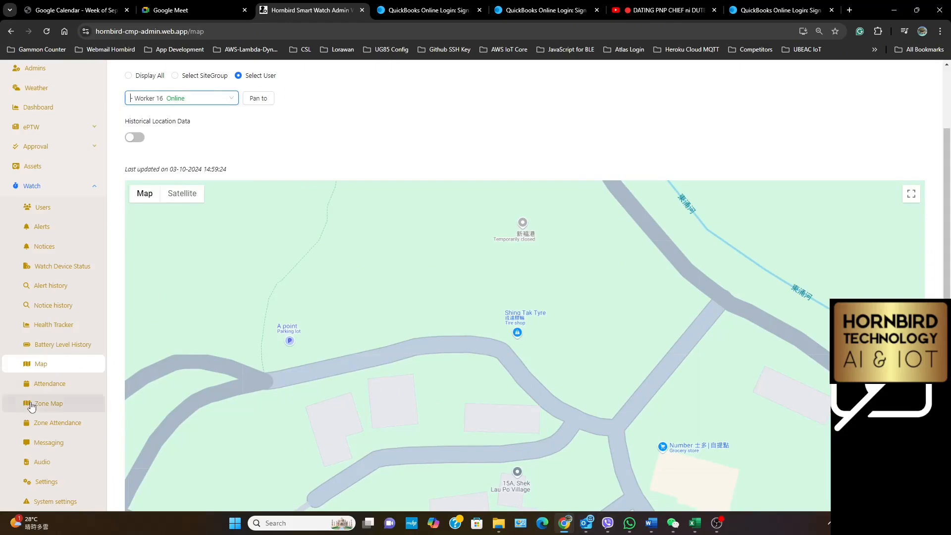
In the watch settings for Worker 16, submit Emergency Mode (GPS updates every 1 minute) and request a Real Time Location Update
scroll(30, 405, "down", 2)
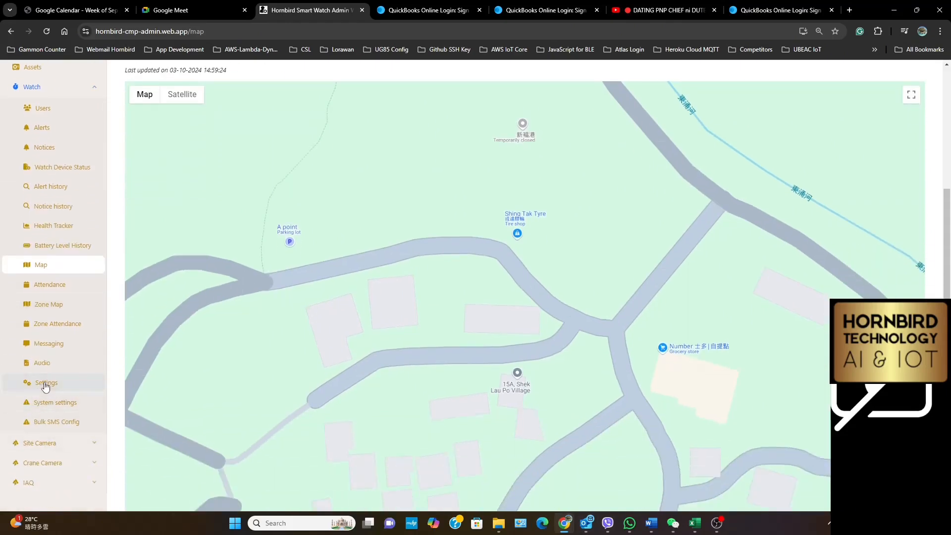
left_click(45, 382)
scroll(233, 300, "up", 4)
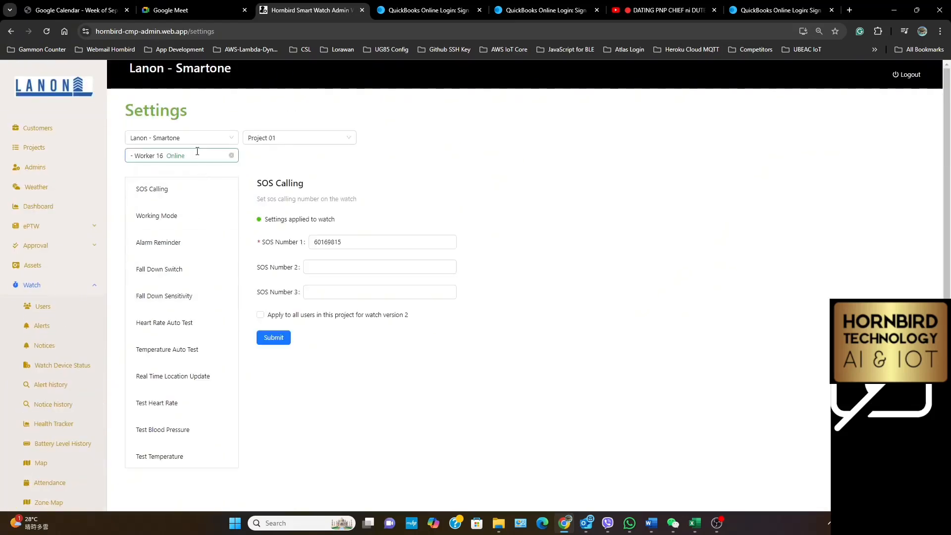
left_click(152, 224)
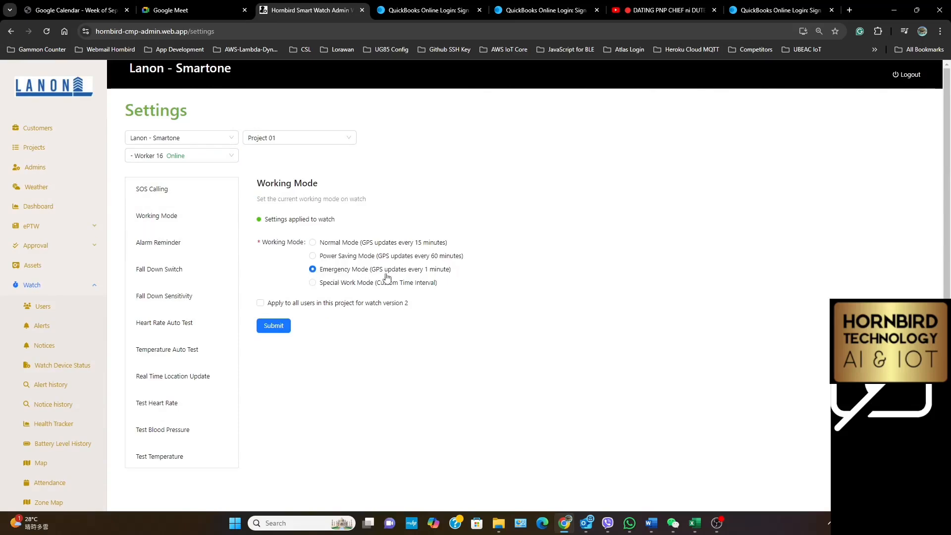
left_click(276, 327)
left_click(161, 378)
left_click(266, 224)
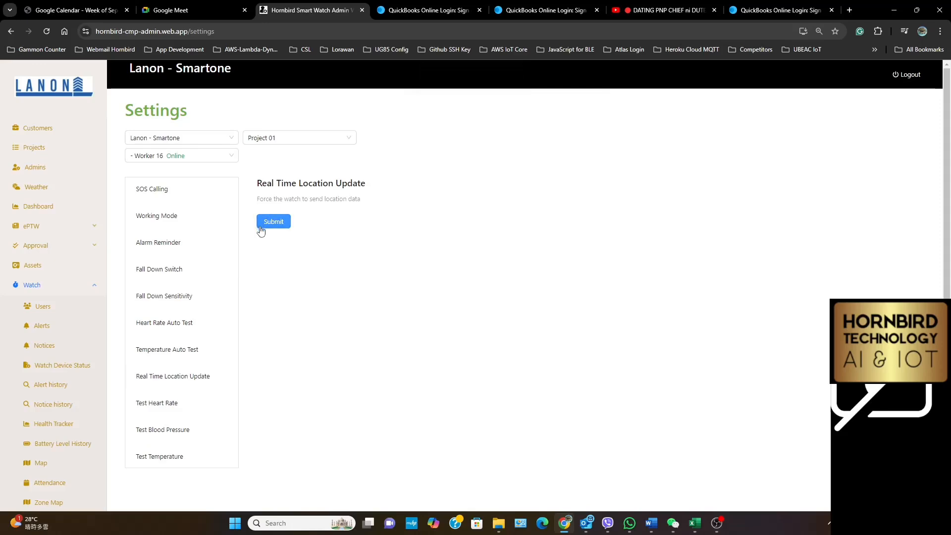
Return to the watch map, pan to Worker 16, and inspect its marker's location details
scroll(57, 357, "down", 1)
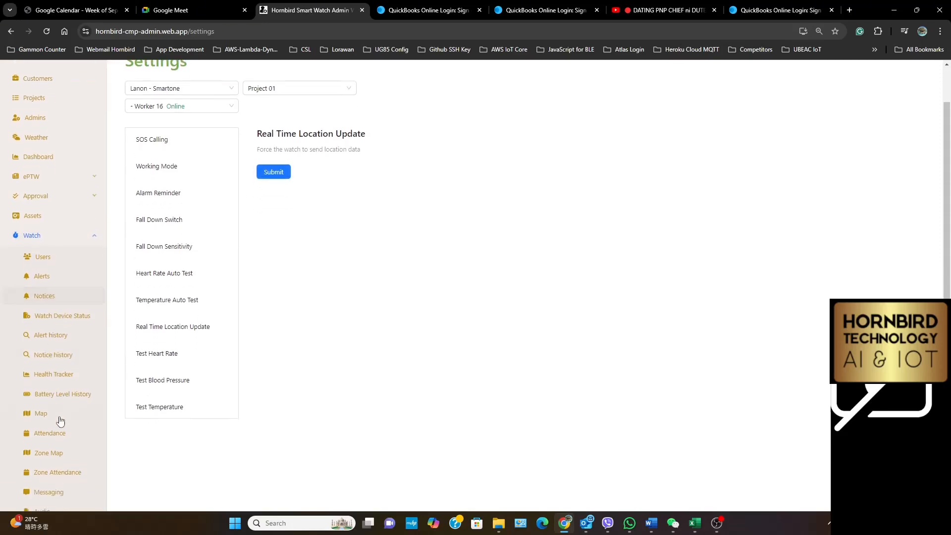
left_click(43, 421)
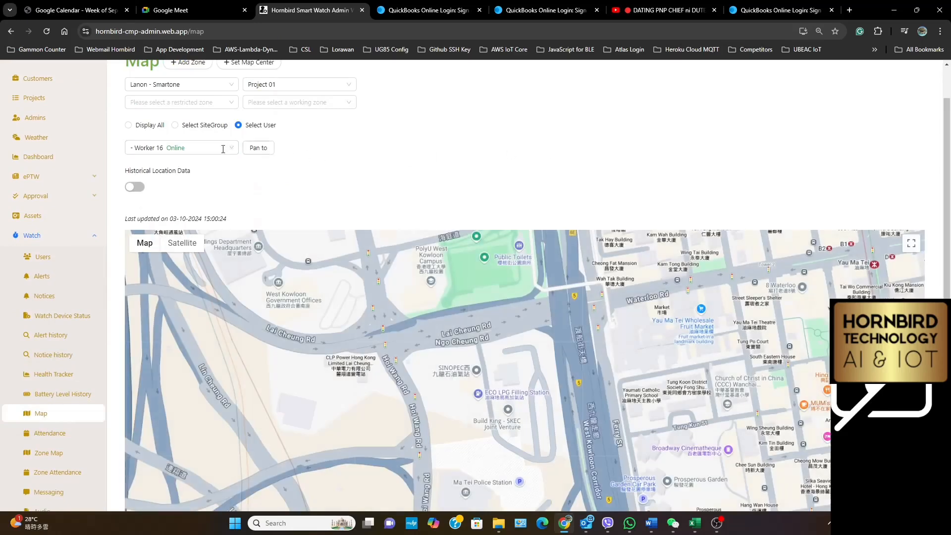
left_click(260, 151)
scroll(729, 128, "down", 2)
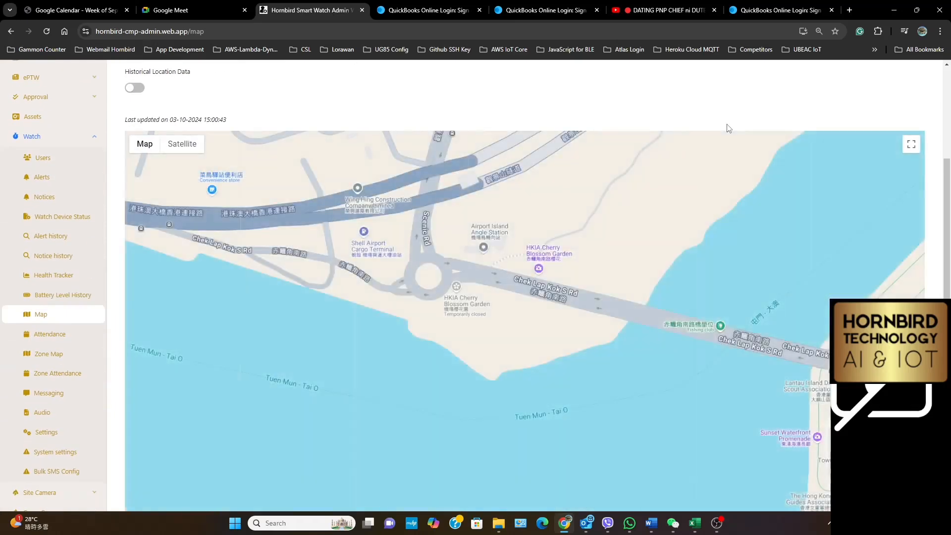
left_click(524, 347)
left_click(523, 352)
left_click(526, 352)
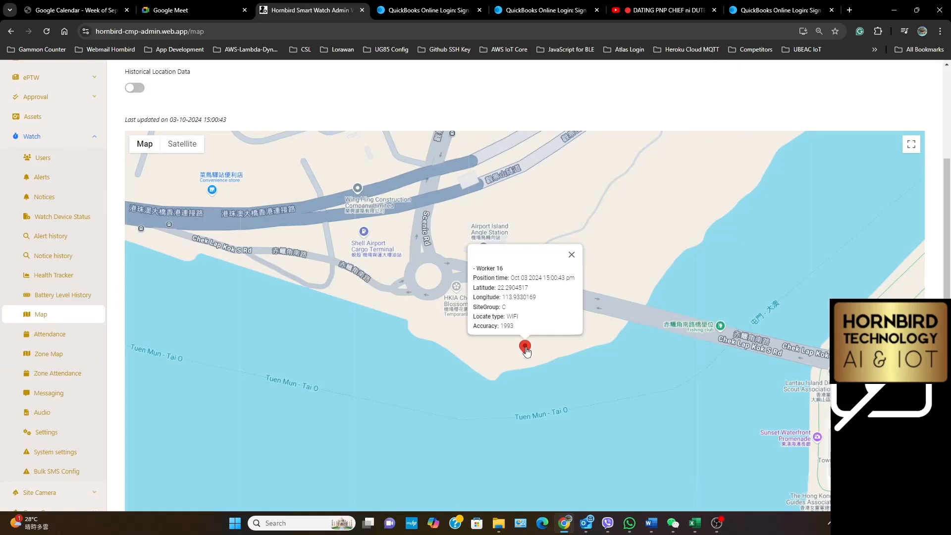
left_click(526, 351)
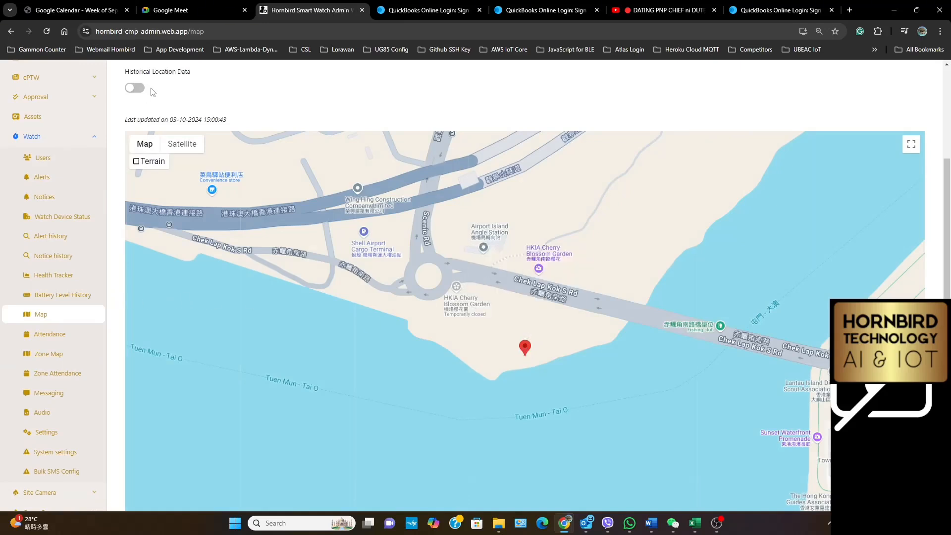
Turn on Historical Location Data for Worker 16 for 2024-10-03 and inspect the marker's location details
left_click(136, 89)
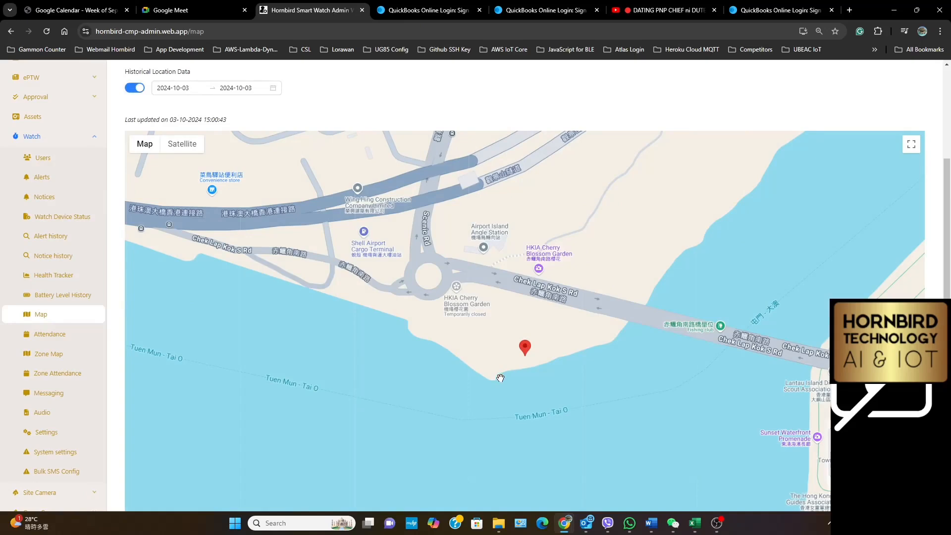
left_click(527, 350)
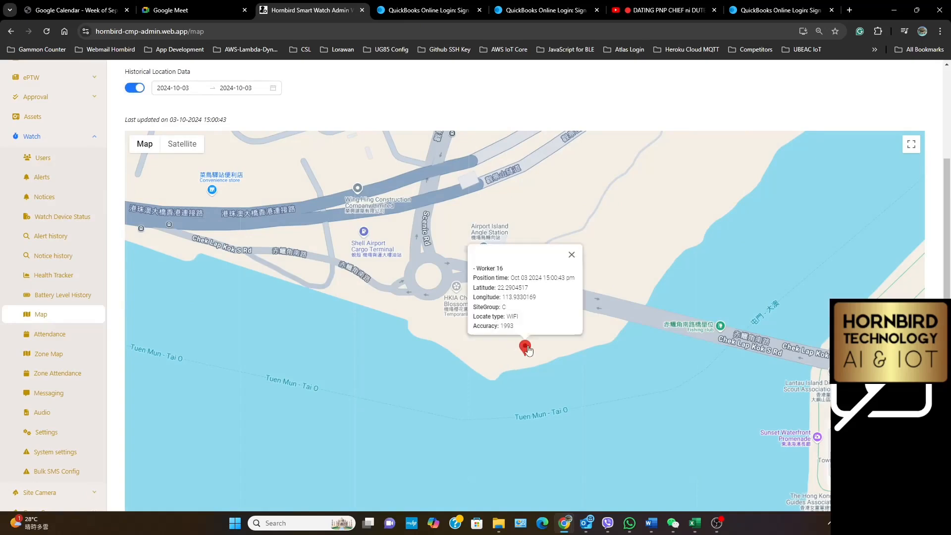
left_click(528, 350)
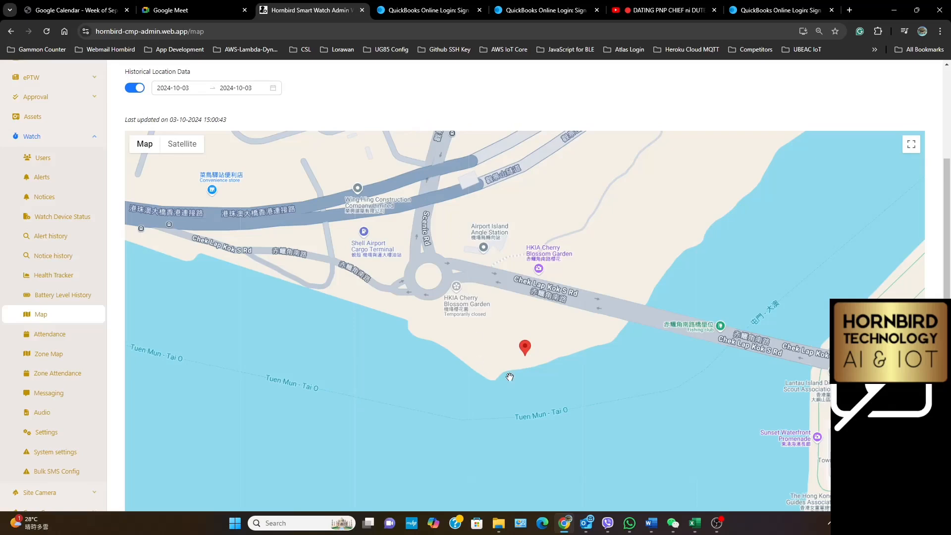
left_click(525, 352)
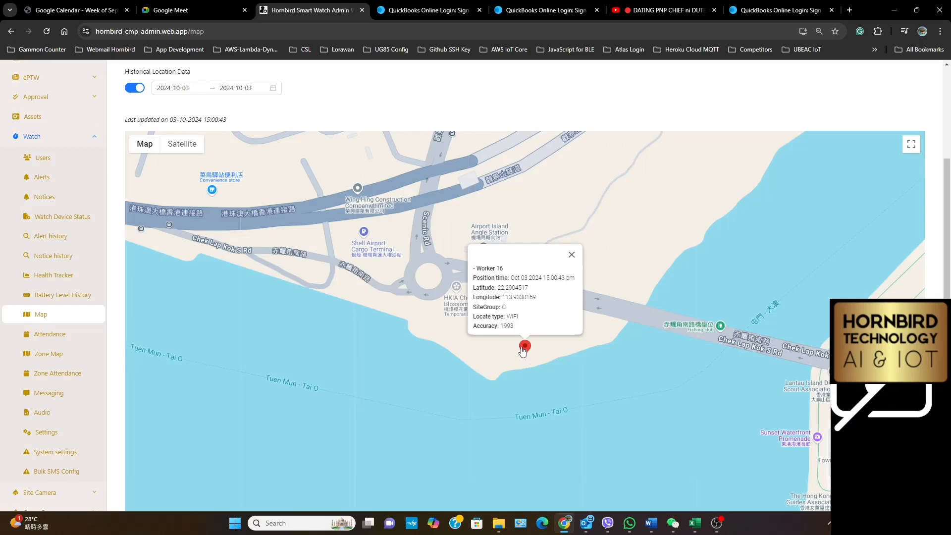
left_click(523, 349)
scroll(364, 115, "up", 3)
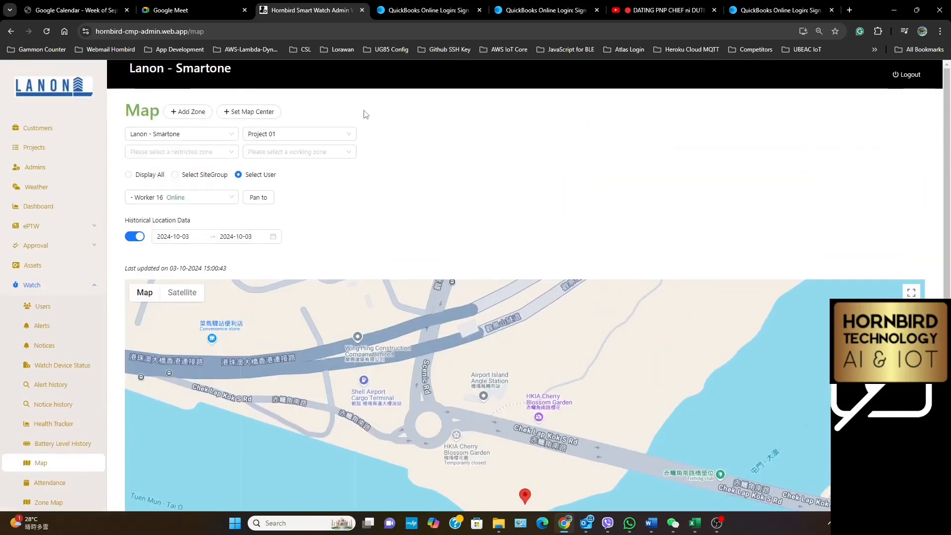
Show Worker 17 on the map, turn Historical Location Data off, and inspect the worker's marker
left_click(170, 197)
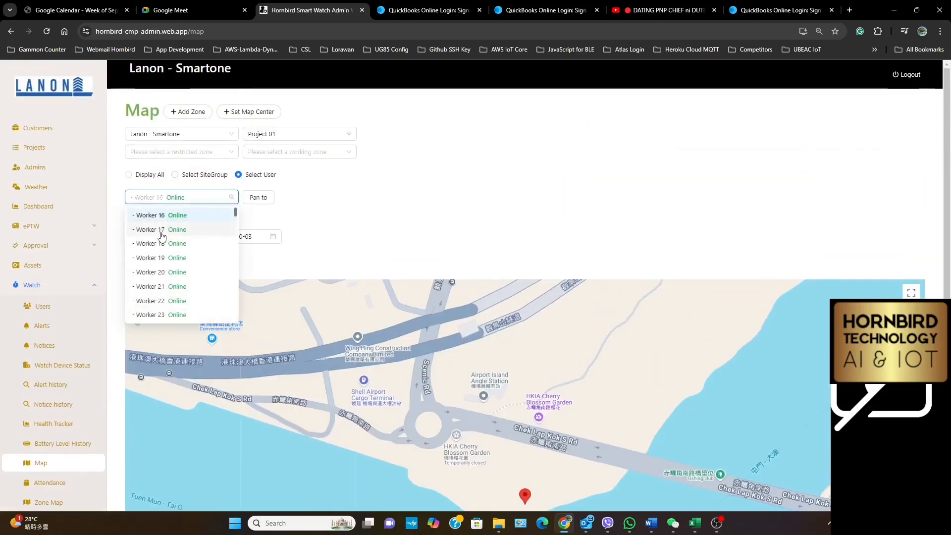
left_click(159, 229)
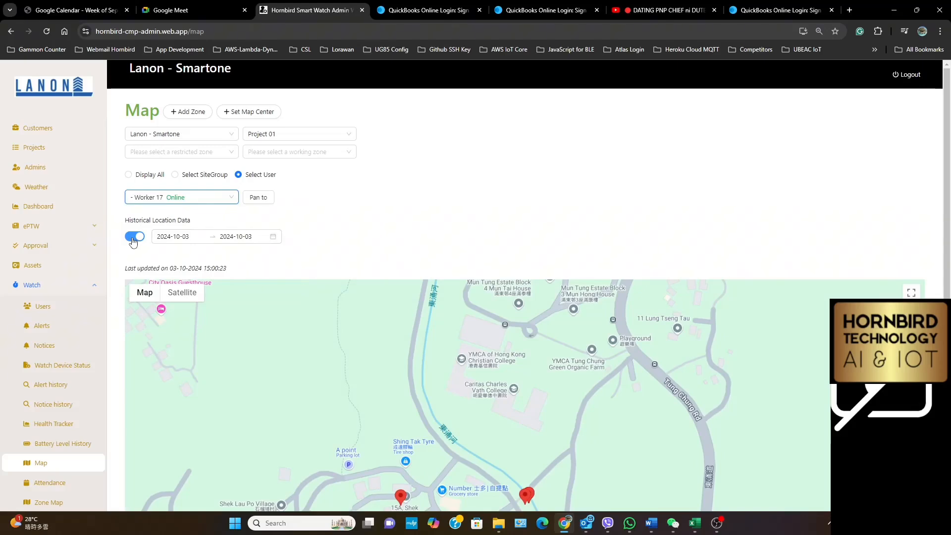
left_click(134, 237)
scroll(586, 240, "down", 3)
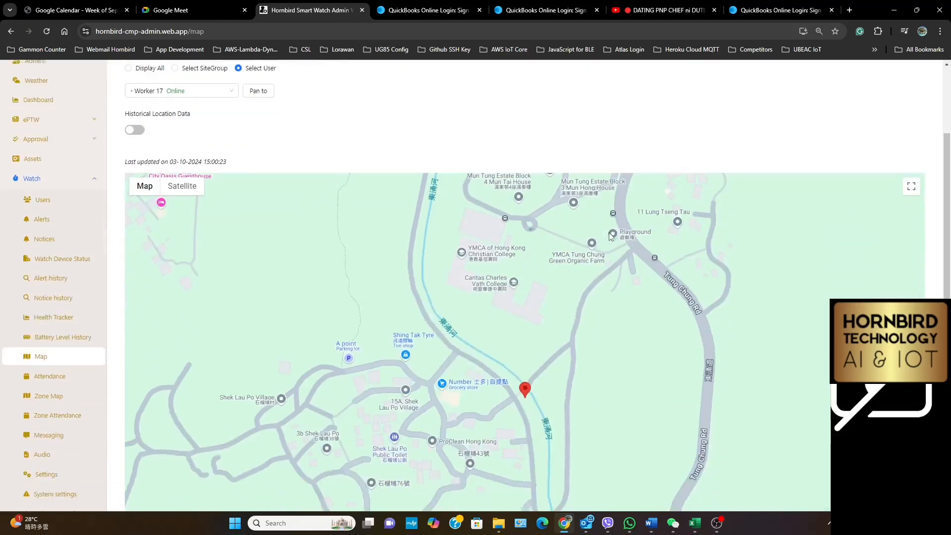
left_click(526, 352)
left_click(526, 352)
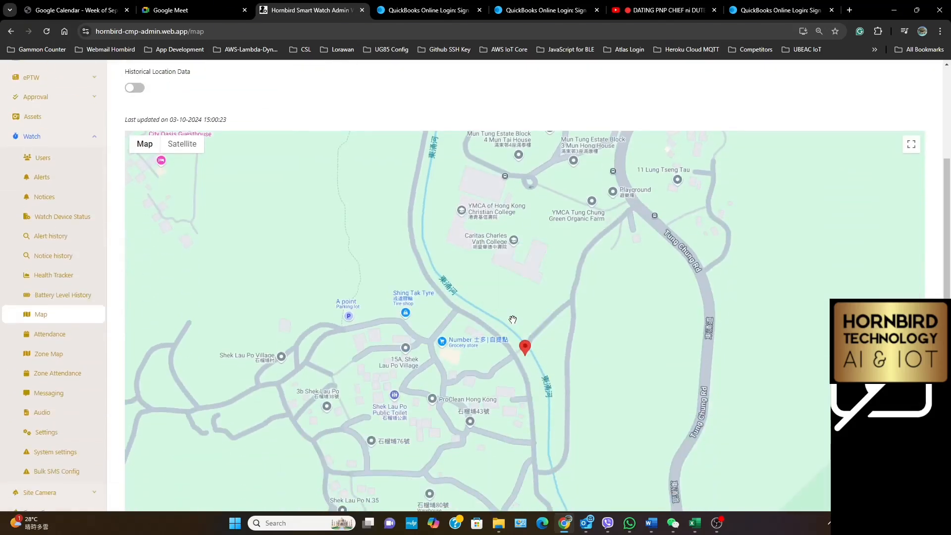
Show Worker 18 on the map and inspect its marker's location details
scroll(238, 143, "up", 3)
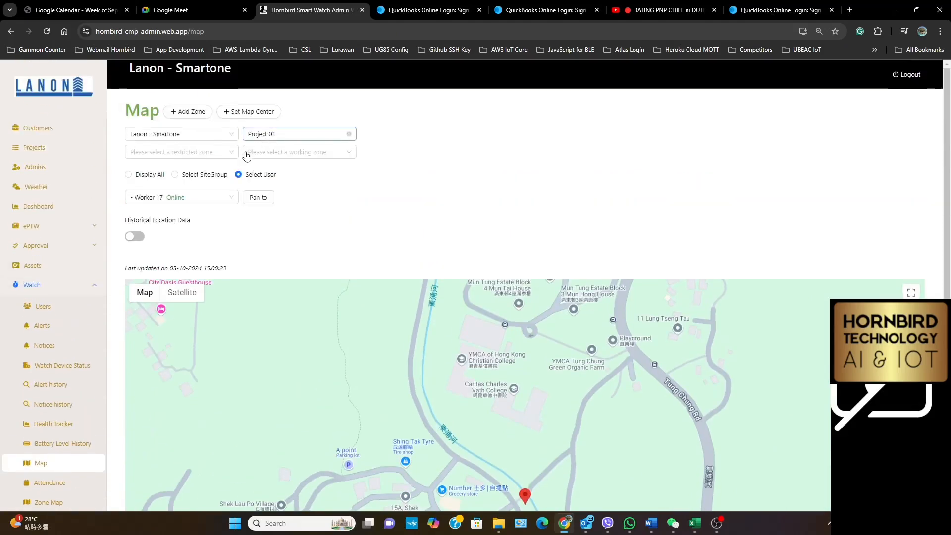
left_click(195, 197)
left_click(174, 245)
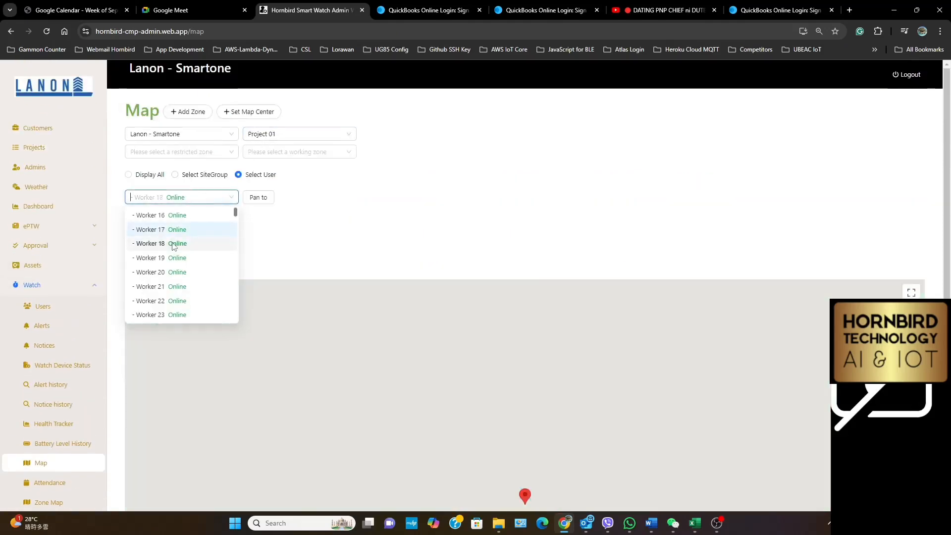
scroll(426, 252, "down", 2)
left_click(525, 396)
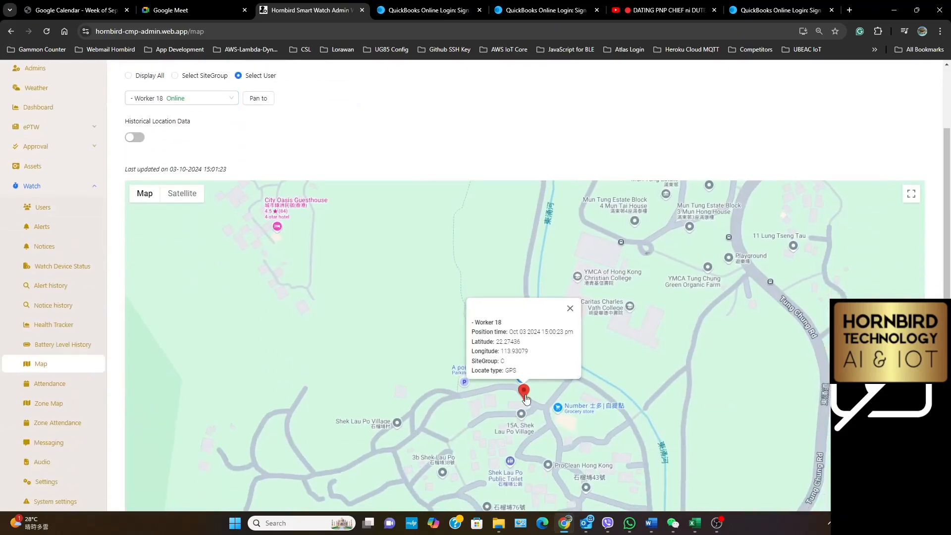
left_click(525, 396)
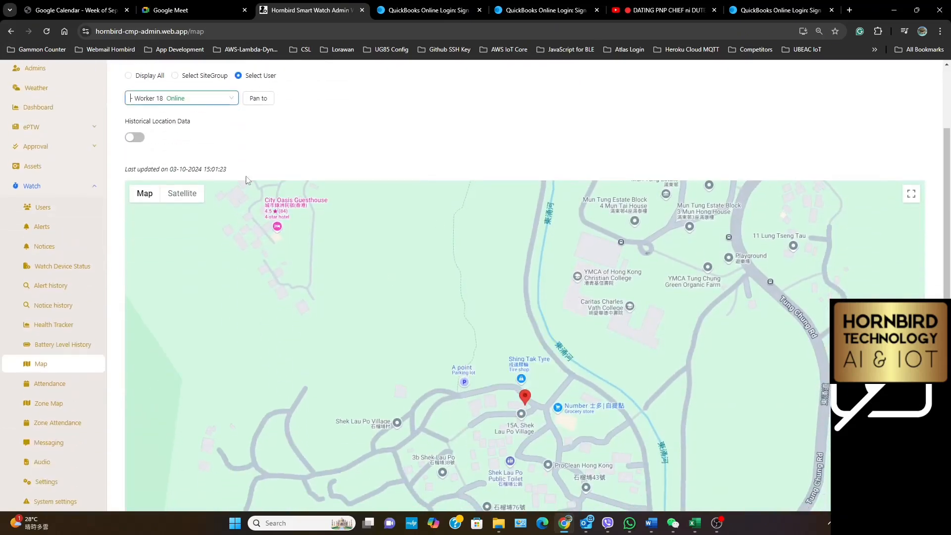
Show Worker 19 on the map and inspect its marker's location details
left_click(196, 103)
left_click(174, 159)
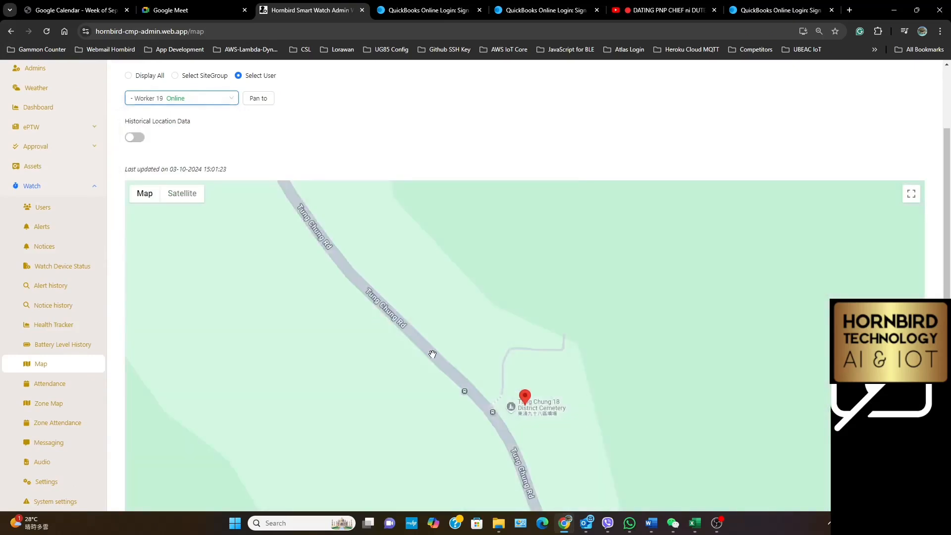
left_click(525, 396)
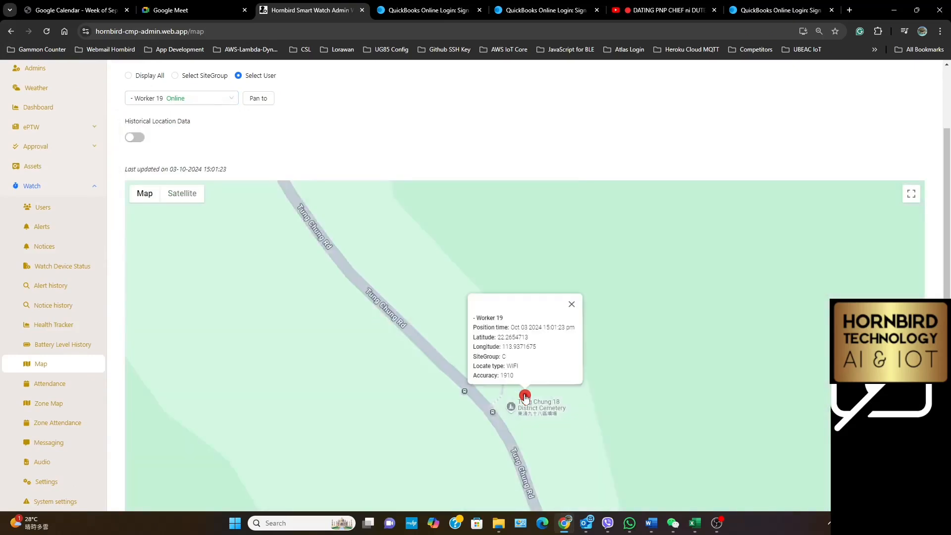
left_click(525, 397)
Show Worker 20 on the map and inspect its marker's location details
left_click(164, 104)
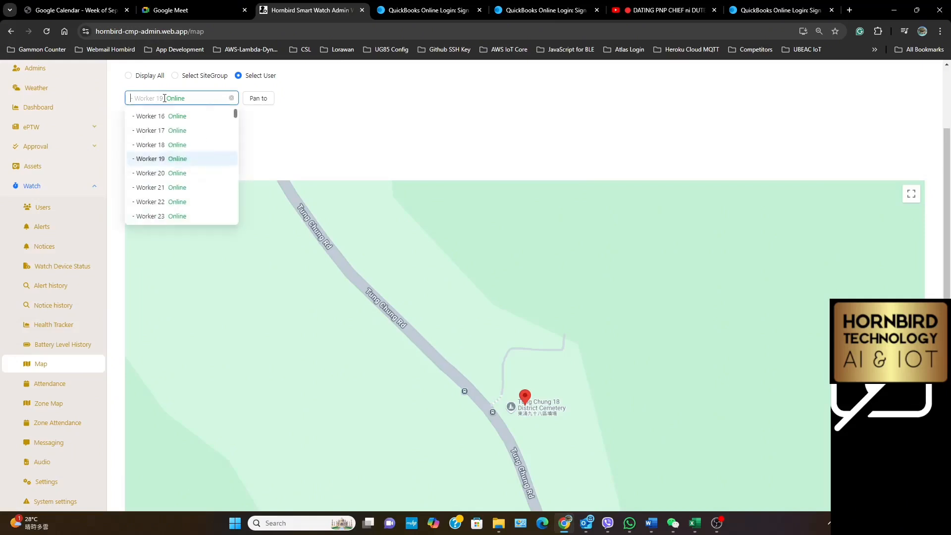
left_click(169, 173)
left_click(526, 399)
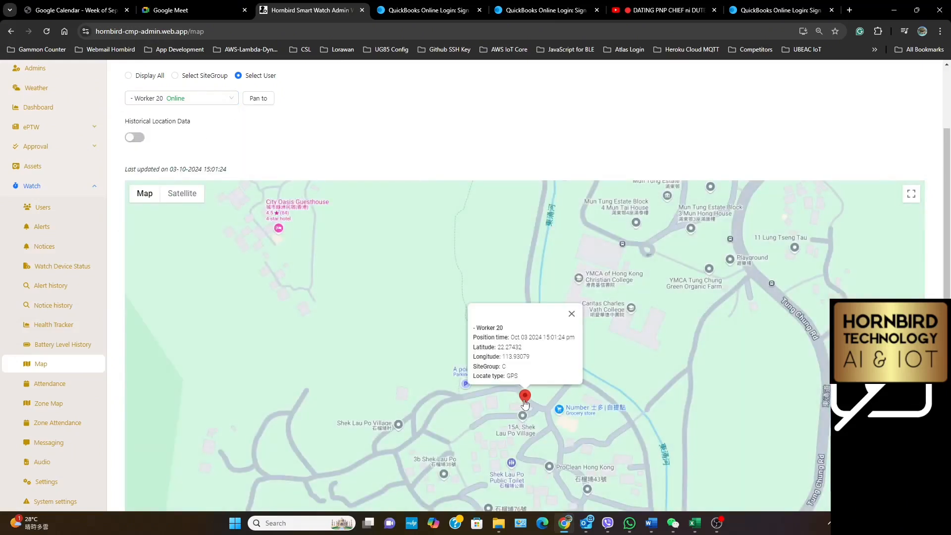
left_click(526, 400)
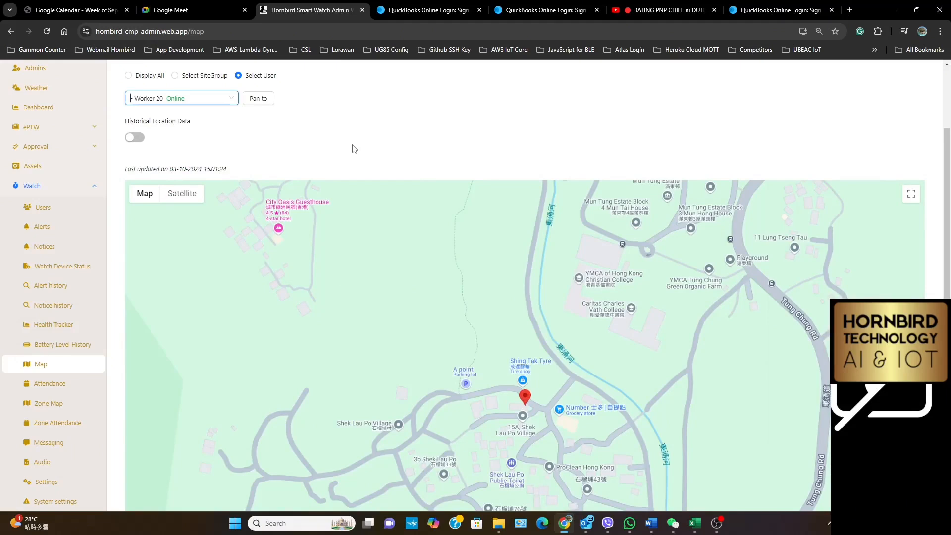
scroll(354, 149, "up", 2)
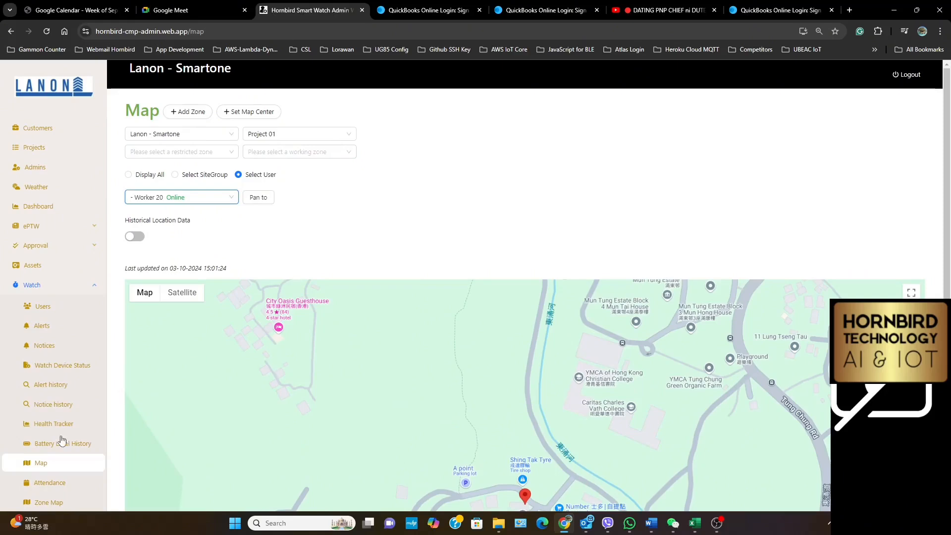
scroll(36, 469, "down", 5)
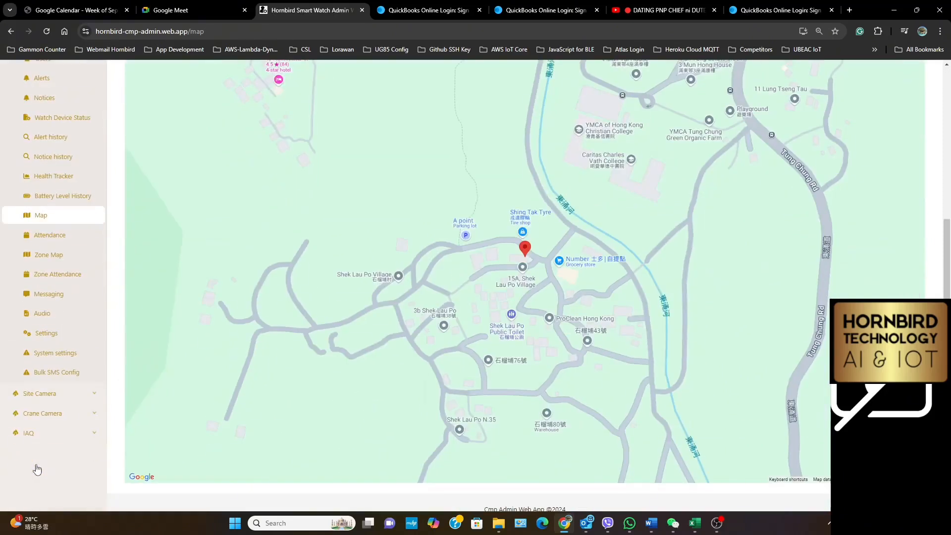